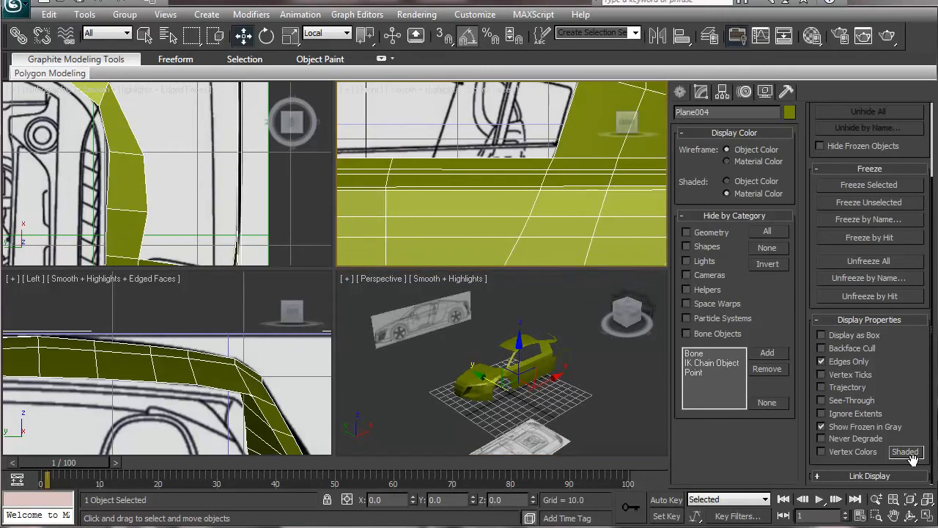
# Make the car body see-through so the blueprint shows behind its side in the front view.
pyautogui.click(821, 400)
pyautogui.scroll(-3, 553, 208)
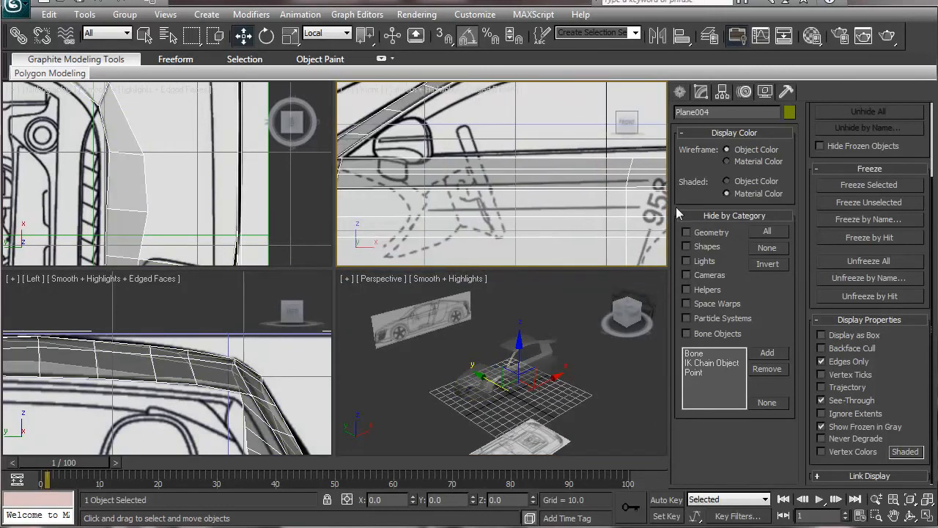
pyautogui.moveTo(552, 208); pyautogui.dragTo(379, 218, button='middle')
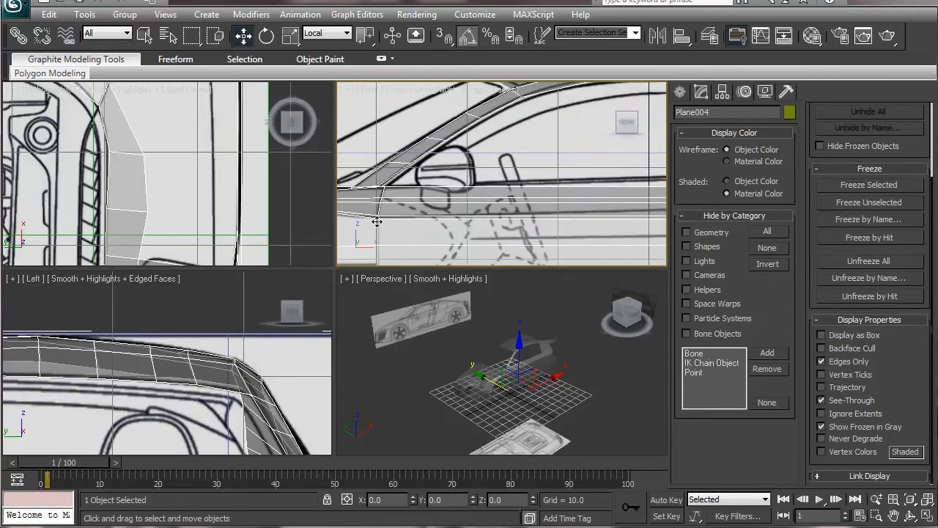
pyautogui.scroll(3, 524, 216)
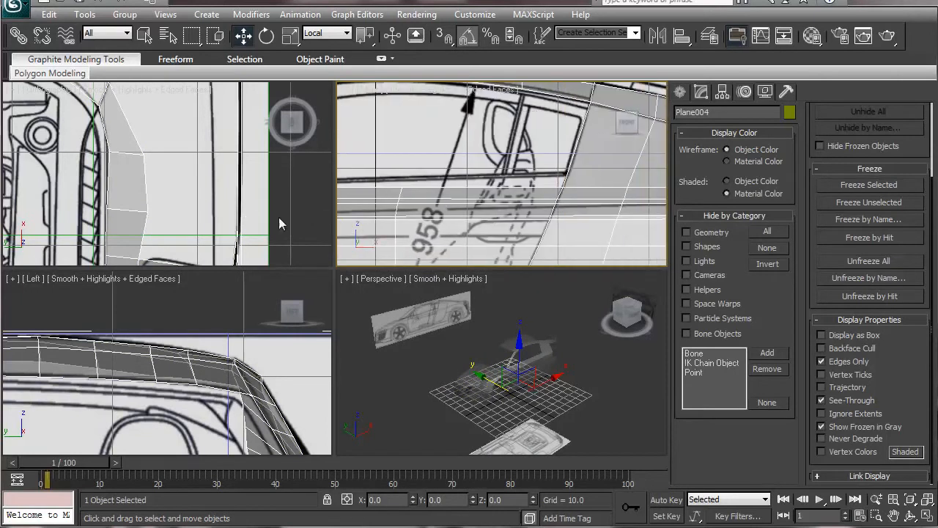
pyautogui.moveTo(556, 217); pyautogui.dragTo(507, 216, button='middle')
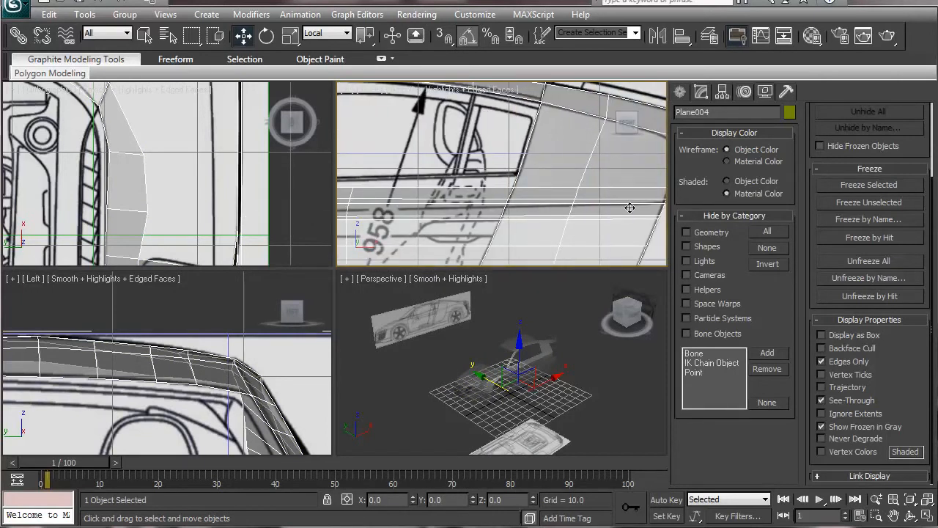
pyautogui.moveTo(622, 206); pyautogui.dragTo(573, 214, button='middle')
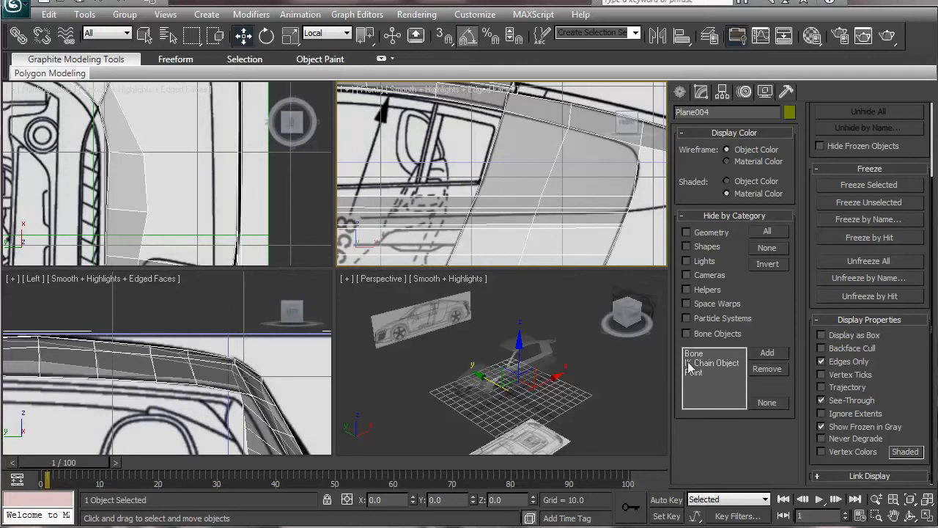
# In vertex mode, move the five waistline vertices at the door's rear edge up to the blueprint's window corner.
pyautogui.click(701, 91)
pyautogui.click(697, 298)
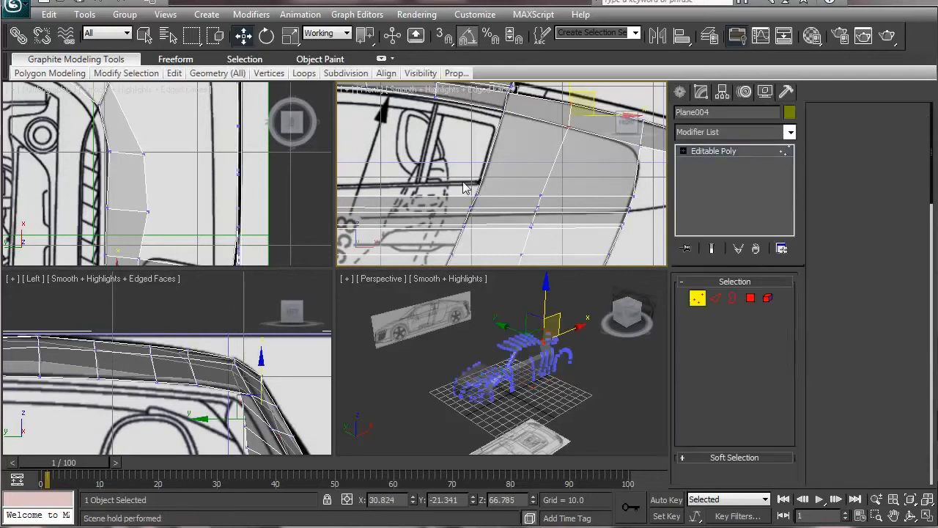
pyautogui.moveTo(451, 181); pyautogui.dragTo(493, 243)
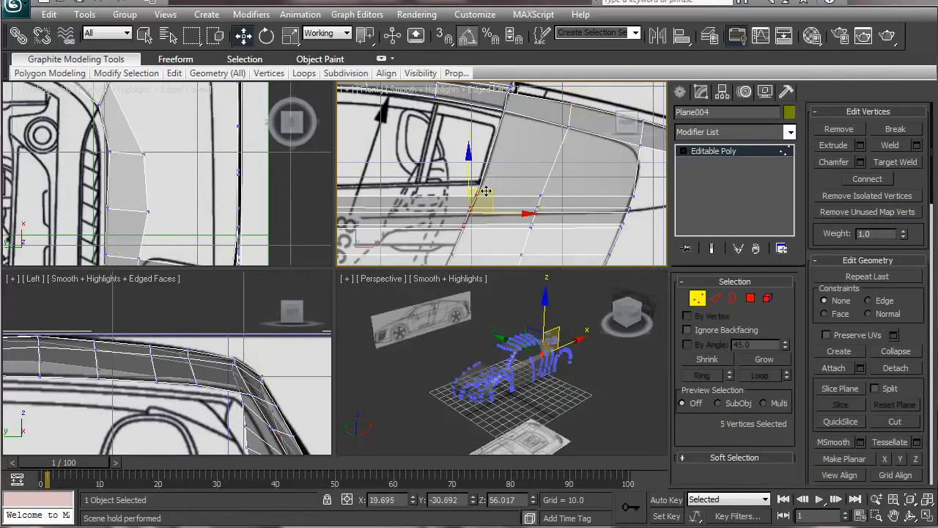
pyautogui.moveTo(485, 191); pyautogui.dragTo(506, 168)
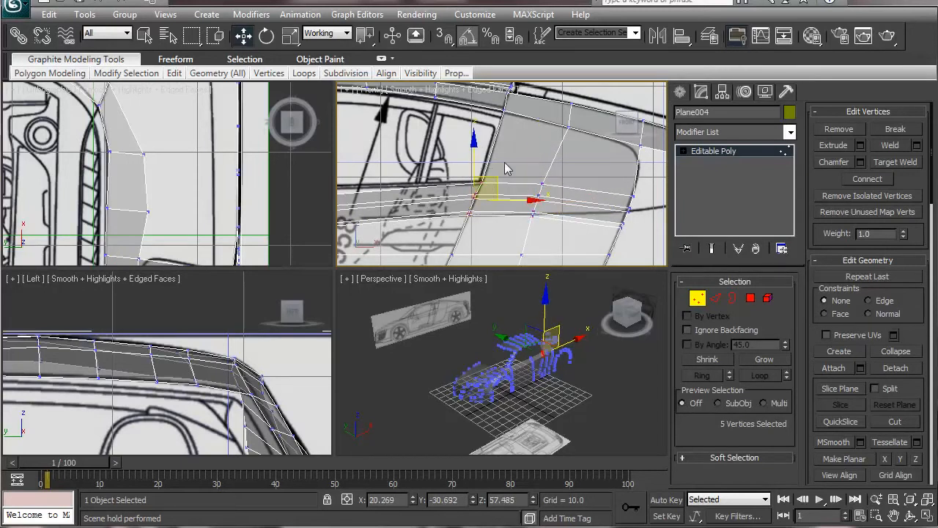
# Raise the rear and middle columns of waistline vertices on the side blade to follow the blueprint in the front view.
pyautogui.moveTo(614, 186); pyautogui.dragTo(639, 233)
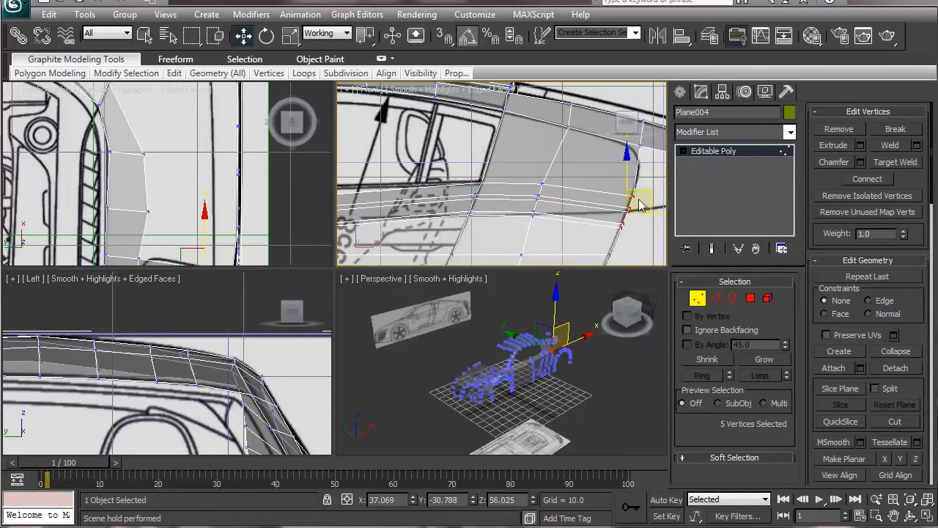
pyautogui.moveTo(648, 192); pyautogui.dragTo(610, 188)
pyautogui.moveTo(525, 181); pyautogui.dragTo(551, 220)
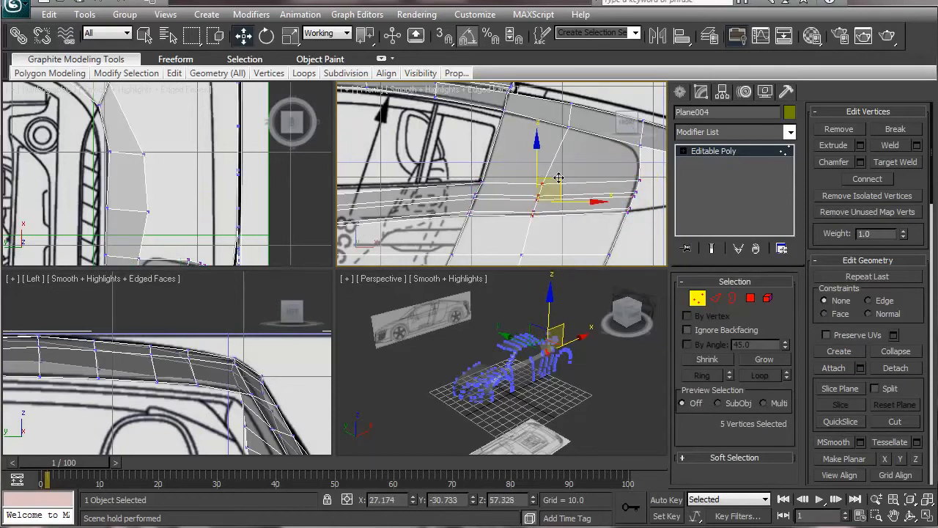
pyautogui.moveTo(558, 178); pyautogui.dragTo(562, 176)
# Move the mid-door column of waistline vertices up to the window line and slightly toward the rear.
pyautogui.moveTo(517, 206); pyautogui.dragTo(730, 189, button='middle')
pyautogui.moveTo(482, 153); pyautogui.dragTo(551, 229)
pyautogui.moveTo(541, 176); pyautogui.dragTo(539, 165)
pyautogui.moveTo(453, 175); pyautogui.dragTo(441, 145, button='middle')
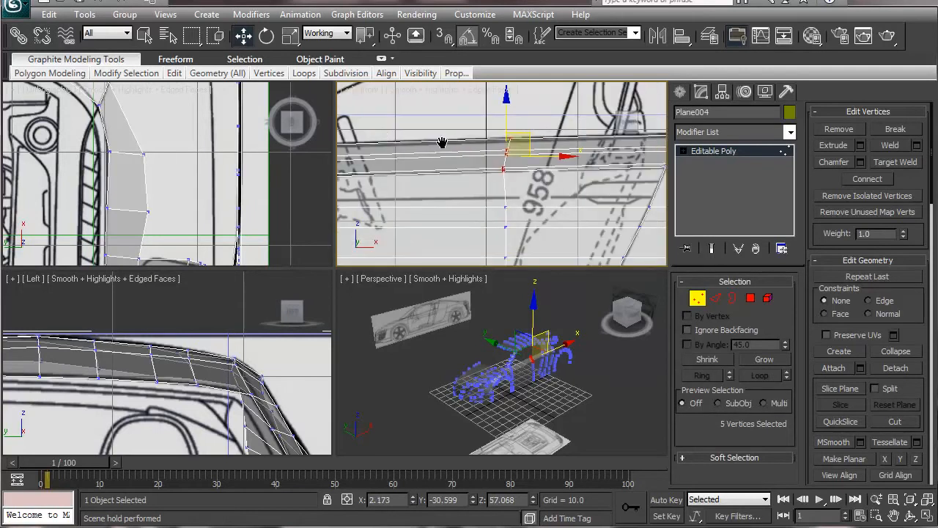
pyautogui.moveTo(527, 141); pyautogui.dragTo(534, 141)
# Examine the waistline and rear quarter of the body in the top, front and perspective views.
pyautogui.moveTo(160, 208); pyautogui.dragTo(151, 57, button='middle')
pyautogui.moveTo(148, 192); pyautogui.dragTo(147, 146, button='middle')
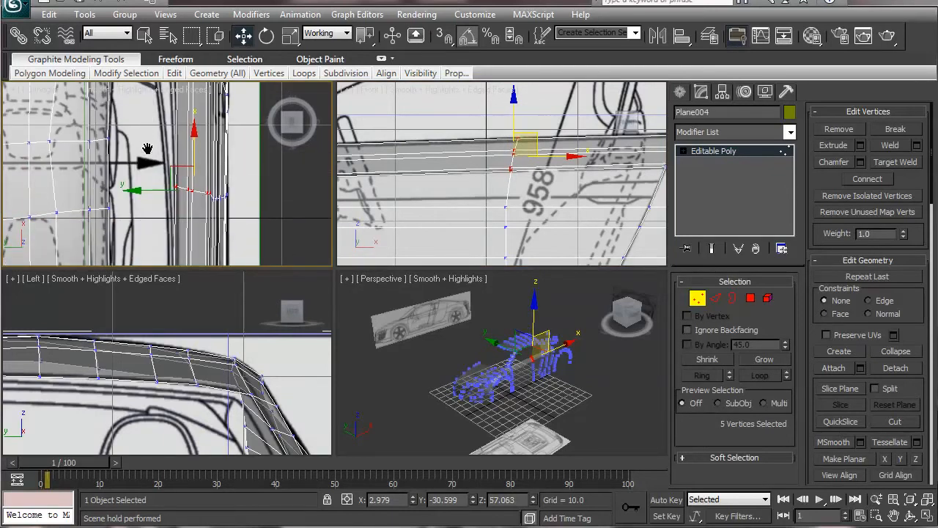
pyautogui.keyDown('alt'); pyautogui.moveTo(574, 402); pyautogui.dragTo(557, 381, button='middle'); pyautogui.keyUp('alt')
pyautogui.scroll(5, 554, 238)
pyautogui.moveTo(494, 228); pyautogui.dragTo(480, 222, button='middle')
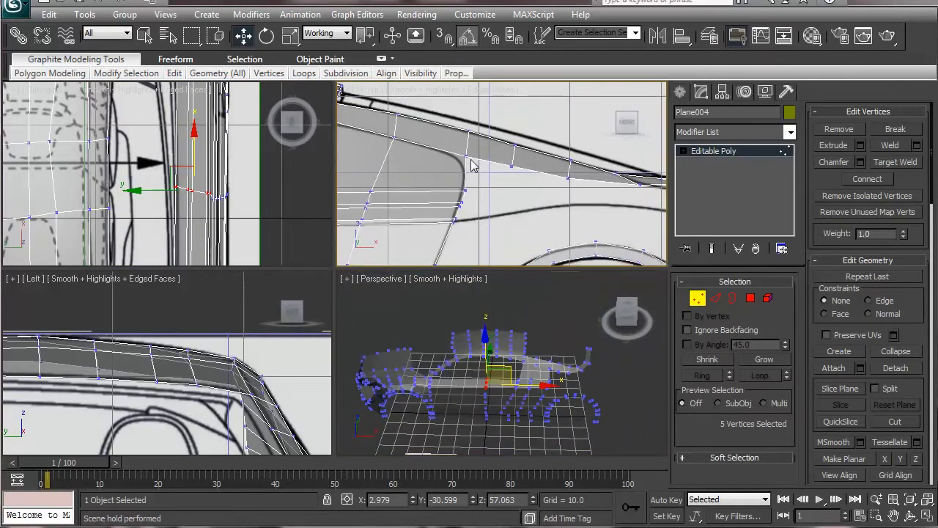
pyautogui.moveTo(534, 241); pyautogui.dragTo(508, 188, button='middle')
pyautogui.moveTo(509, 379)
pyautogui.keyDown('alt'); pyautogui.mouseDown(button='middle')
pyautogui.moveTo(542, 403)
pyautogui.moveTo(496, 386)
pyautogui.mouseUp(button='middle'); pyautogui.keyUp('alt')
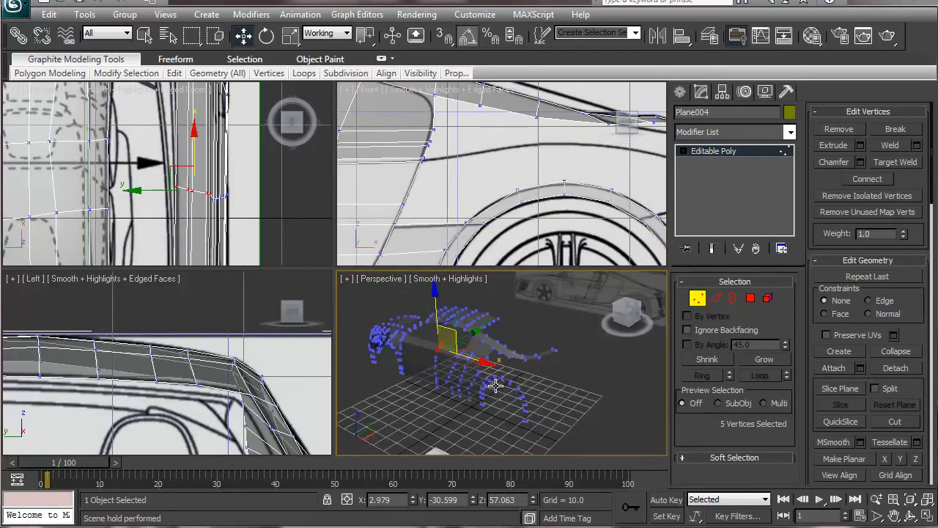
pyautogui.scroll(6, 449, 370)
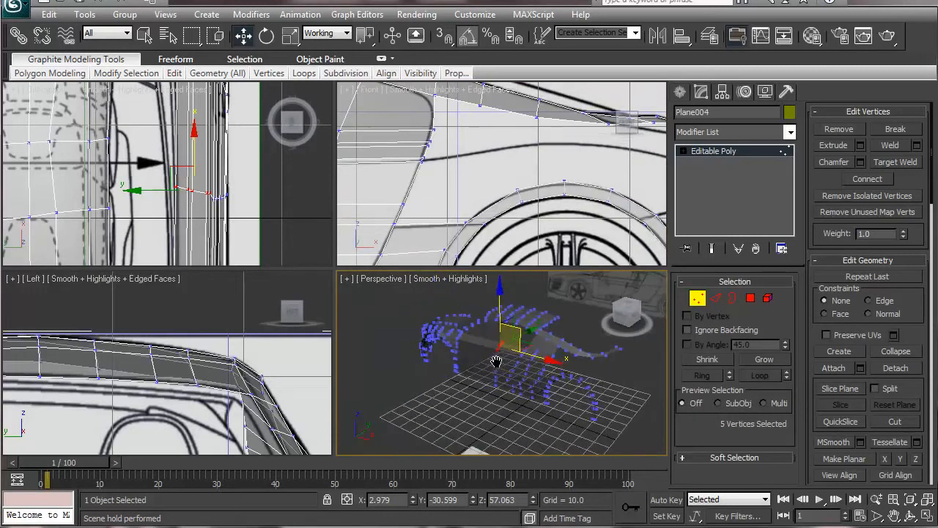
pyautogui.keyDown('alt'); pyautogui.moveTo(537, 381); pyautogui.dragTo(503, 383, button='middle'); pyautogui.keyUp('alt')
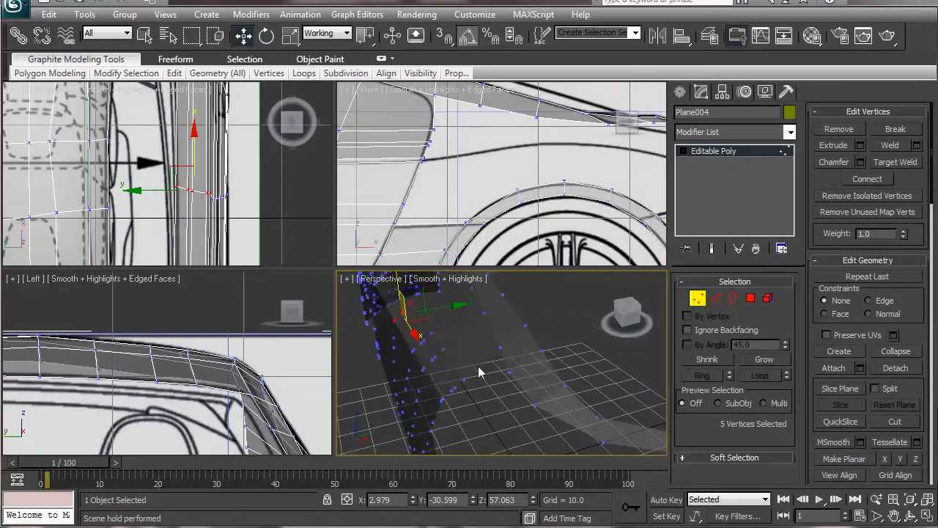
# Move the uppermost waistline vertex at the side window's rear corner inward in the top view to Y -25.959.
pyautogui.click(464, 365)
pyautogui.moveTo(427, 143); pyautogui.dragTo(432, 175, button='middle')
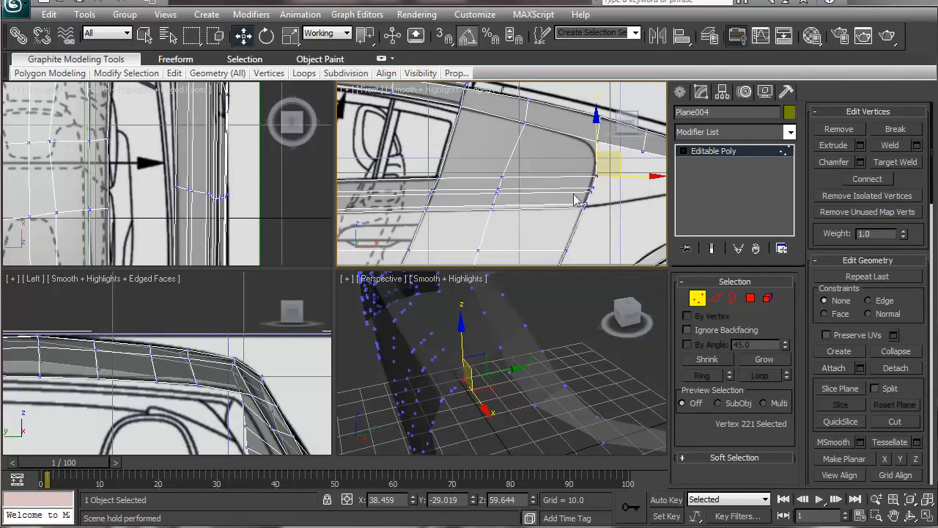
pyautogui.click(434, 176)
pyautogui.keyDown('alt'); pyautogui.moveTo(476, 357); pyautogui.dragTo(478, 337, button='middle'); pyautogui.keyUp('alt')
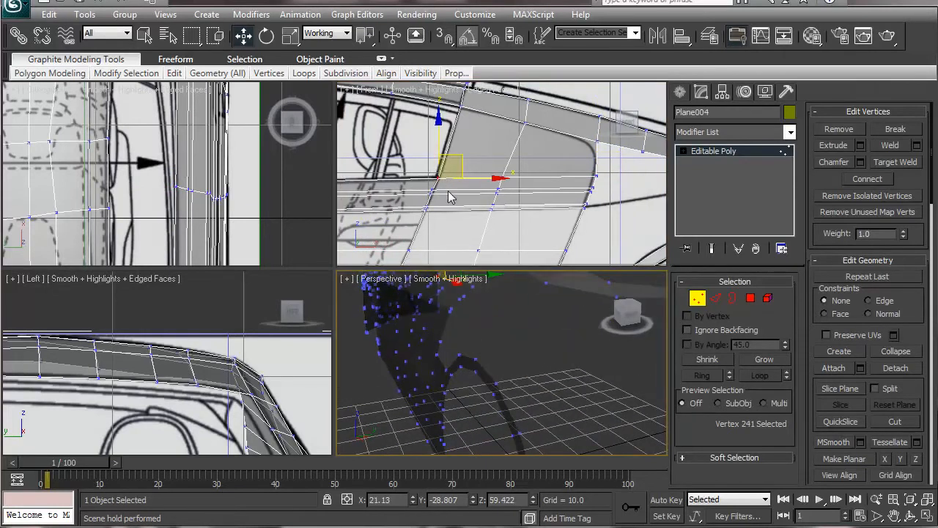
pyautogui.moveTo(242, 435); pyautogui.dragTo(217, 324, button='middle')
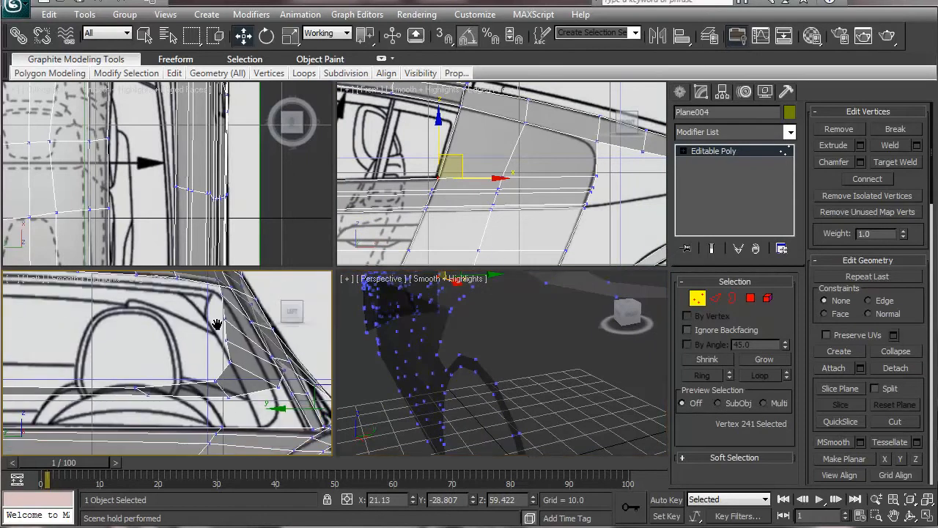
pyautogui.moveTo(165, 180); pyautogui.dragTo(192, 326, button='middle')
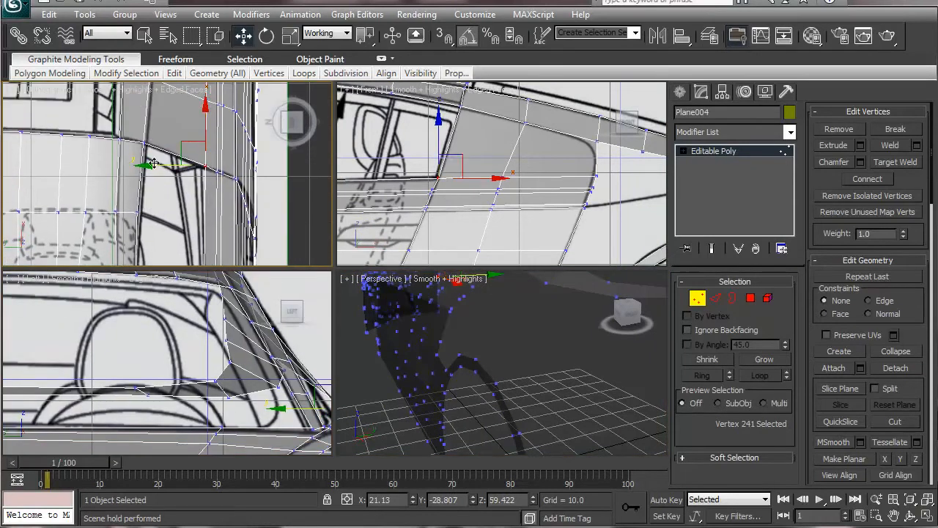
pyautogui.moveTo(146, 163); pyautogui.dragTo(95, 166)
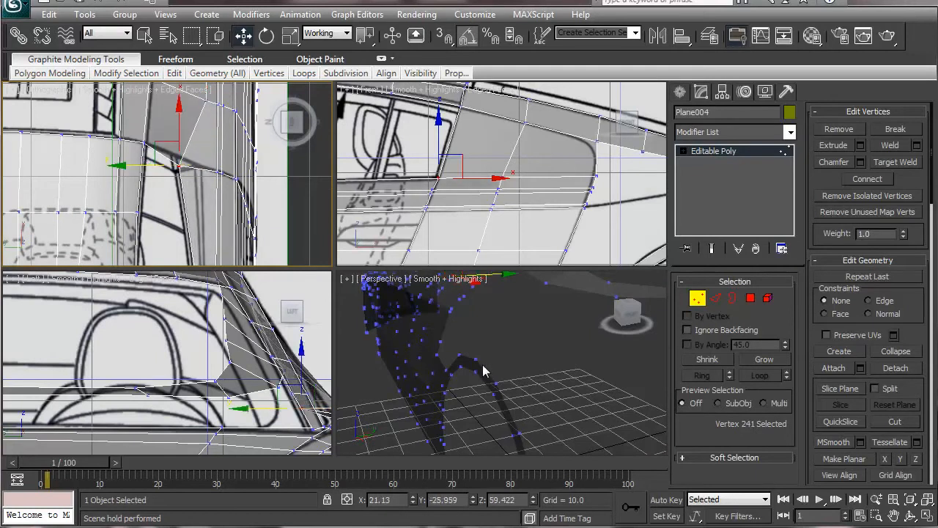
# Select the middle and rear uppermost waistline vertices of the side blade and move both inward about 2.3 units in the top view.
pyautogui.keyDown('alt'); pyautogui.moveTo(485, 370); pyautogui.dragTo(504, 403, button='middle'); pyautogui.keyUp('alt')
pyautogui.moveTo(205, 124); pyautogui.dragTo(213, 189, button='middle')
pyautogui.click(220, 171)
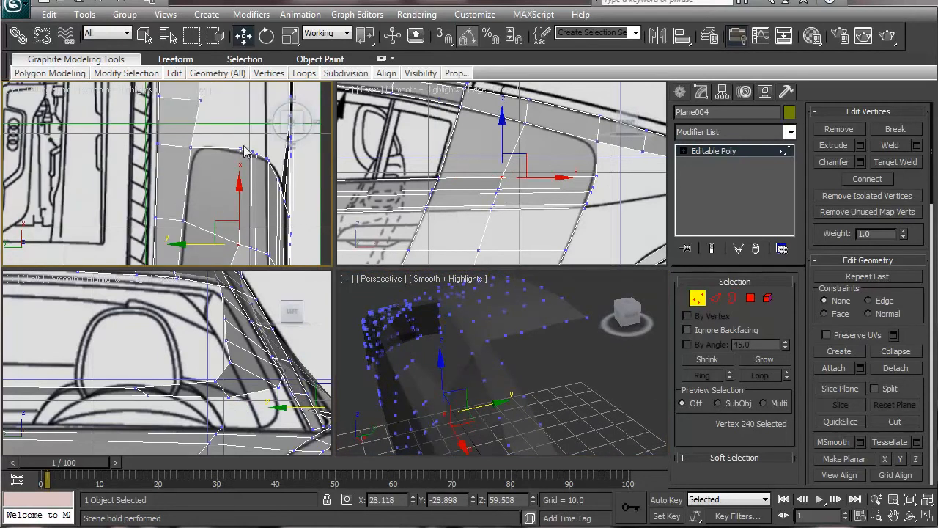
pyautogui.moveTo(223, 221); pyautogui.dragTo(224, 160, button='middle')
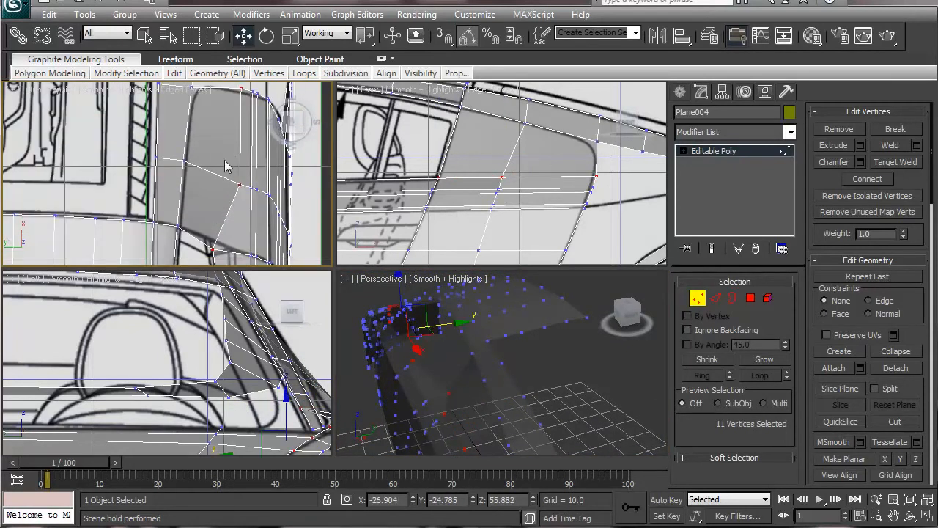
pyautogui.click(239, 183)
pyautogui.moveTo(240, 92); pyautogui.dragTo(242, 143, button='middle')
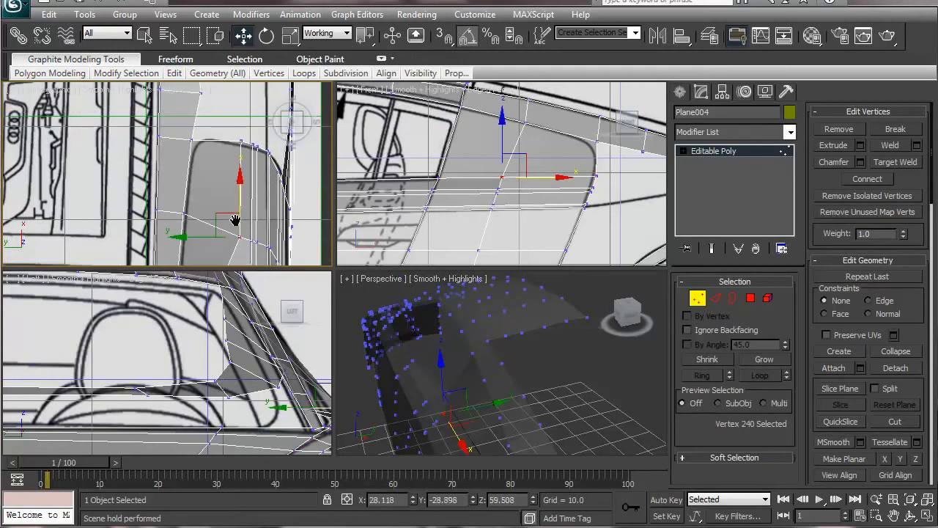
pyautogui.keyDown('ctrl'); pyautogui.click(242, 141); pyautogui.keyUp('ctrl')
pyautogui.moveTo(183, 189); pyautogui.dragTo(166, 184)
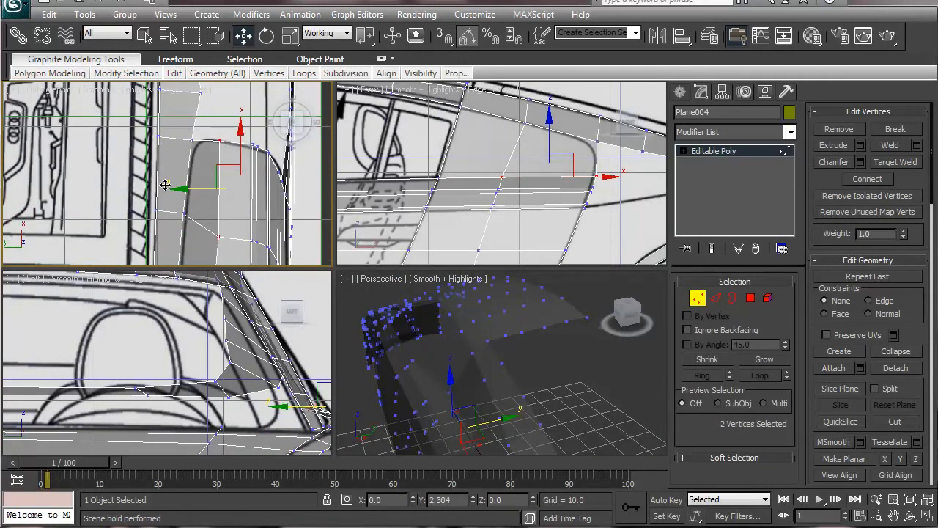
# Shift the side blade's rear uppermost waistline vertex slightly outward in the top view to Y -27.257.
pyautogui.click(217, 140)
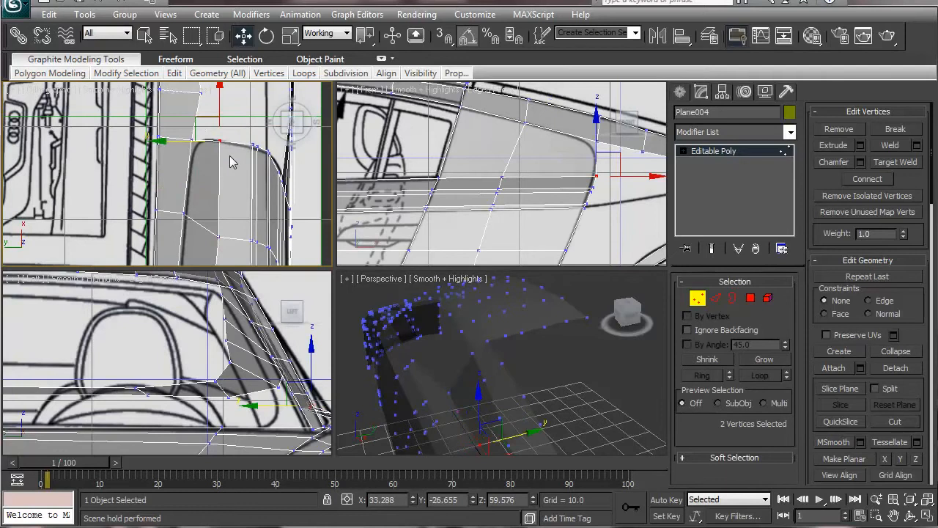
pyautogui.click(159, 138)
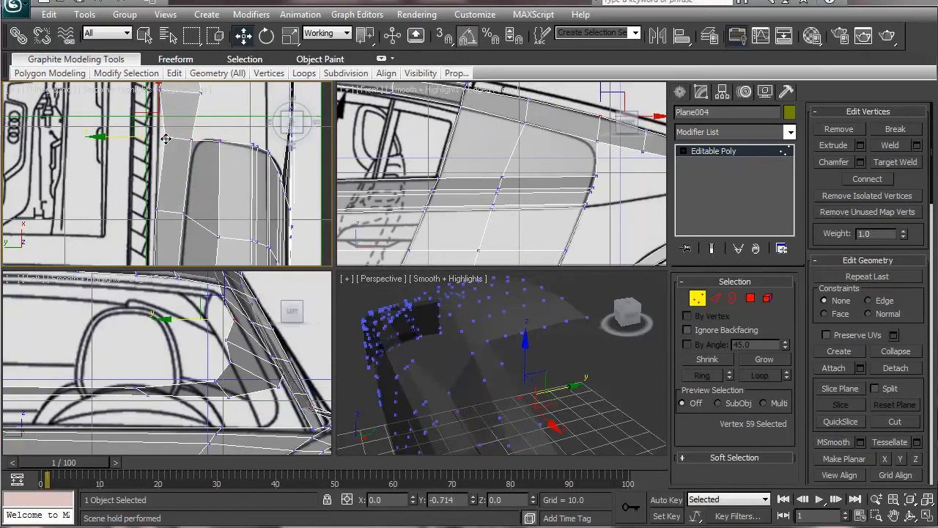
pyautogui.click(219, 140)
pyautogui.moveTo(161, 142); pyautogui.dragTo(167, 142)
# Align the waistline vertex at the side window's rear corner with the blueprint at X 21.462, Y -25.787, Z 59.667.
pyautogui.moveTo(224, 242); pyautogui.dragTo(246, 141, button='middle')
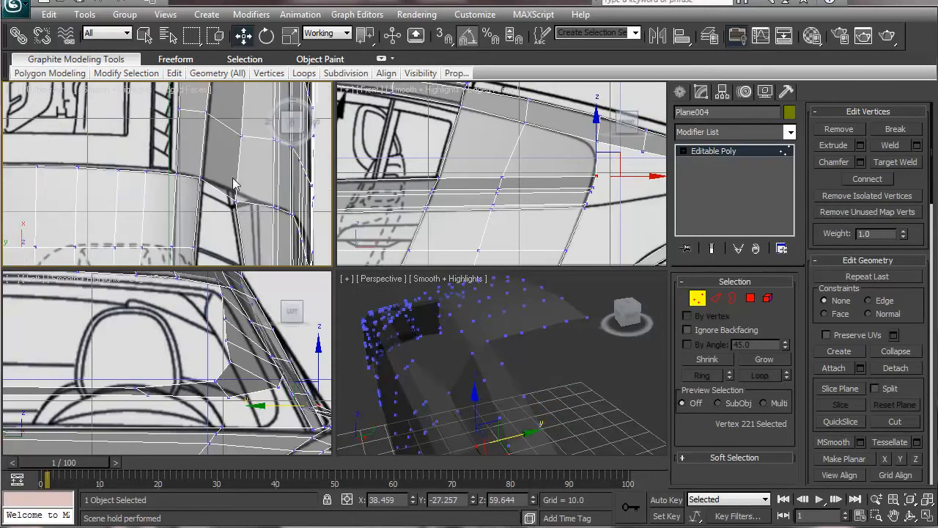
pyautogui.click(233, 196)
pyautogui.moveTo(216, 174); pyautogui.dragTo(216, 165)
pyautogui.press('alt')
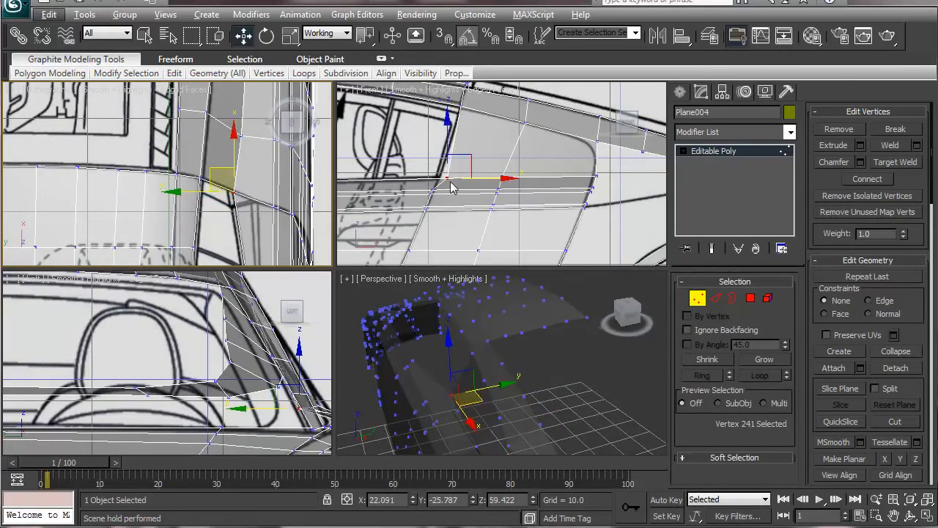
pyautogui.rightClick(466, 156)
pyautogui.moveTo(469, 157); pyautogui.dragTo(463, 154)
pyautogui.keyDown('alt'); pyautogui.moveTo(524, 371); pyautogui.dragTo(552, 371, button='middle'); pyautogui.keyUp('alt')
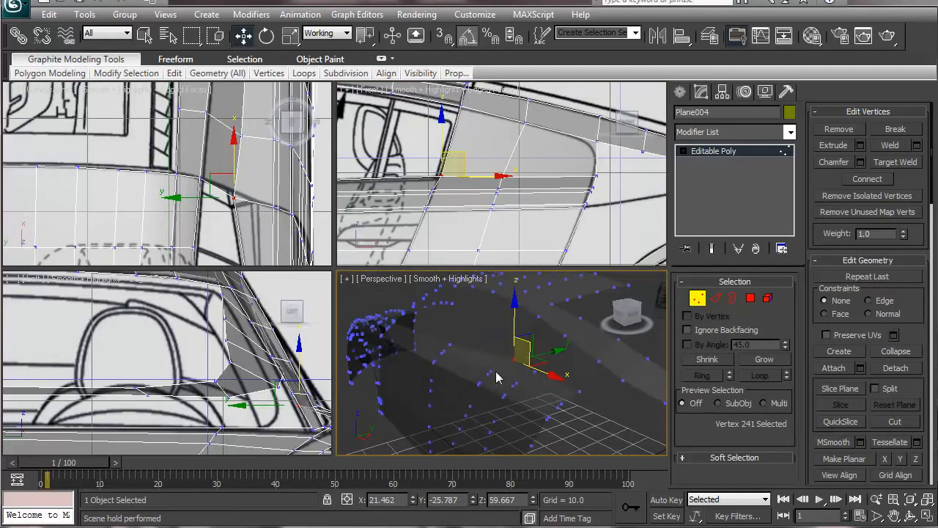
# Switch to Windows Photo Viewer and examine the side blade and rear window area in the audi-r8-20_1200 photo.
pyautogui.hotkey('alt', 'Tab')
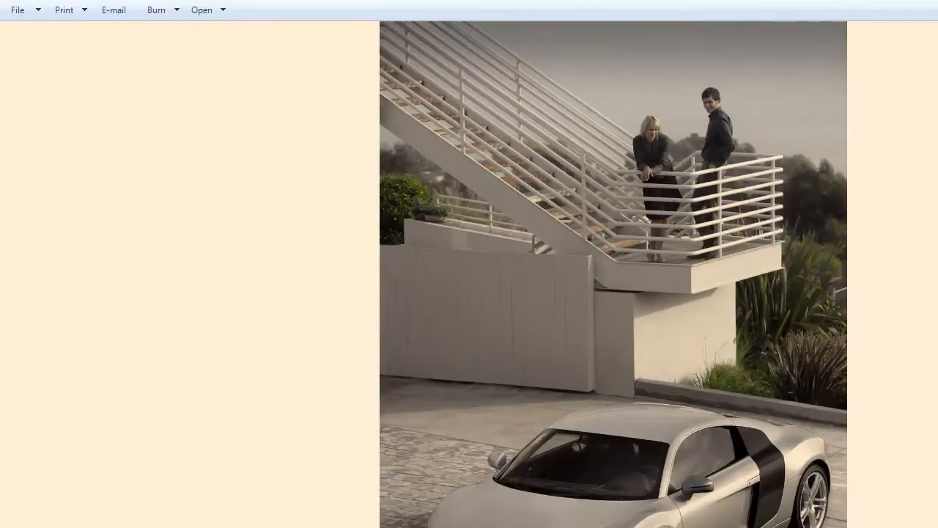
pyautogui.moveTo(591, 1); pyautogui.dragTo(491, 13)
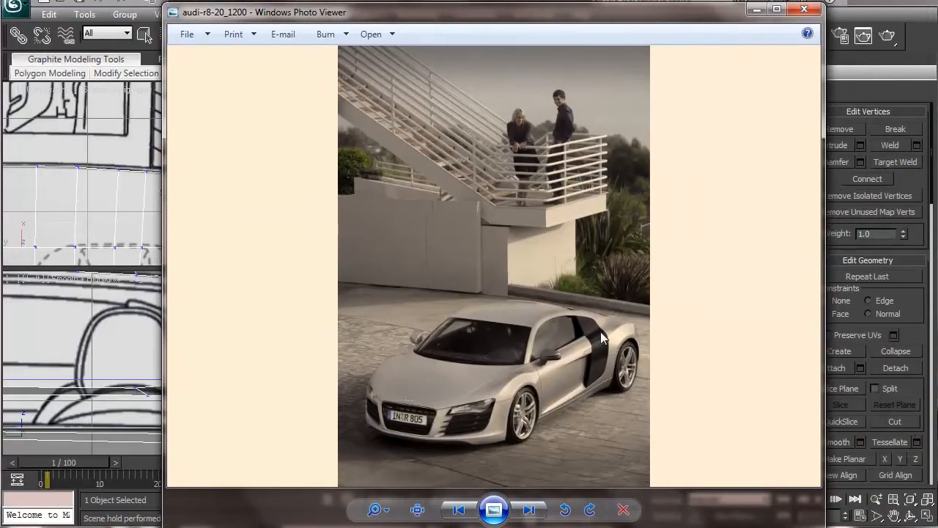
pyautogui.scroll(4, 600, 331)
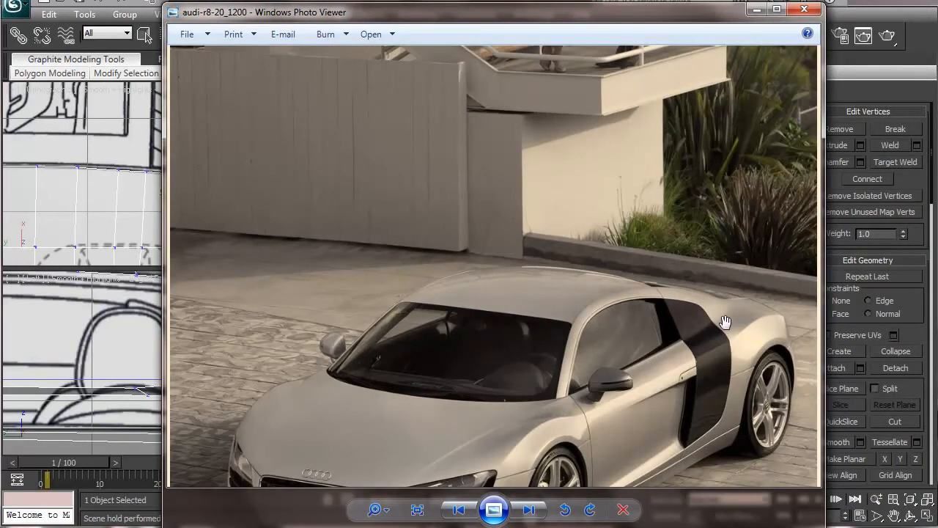
pyautogui.click(757, 10)
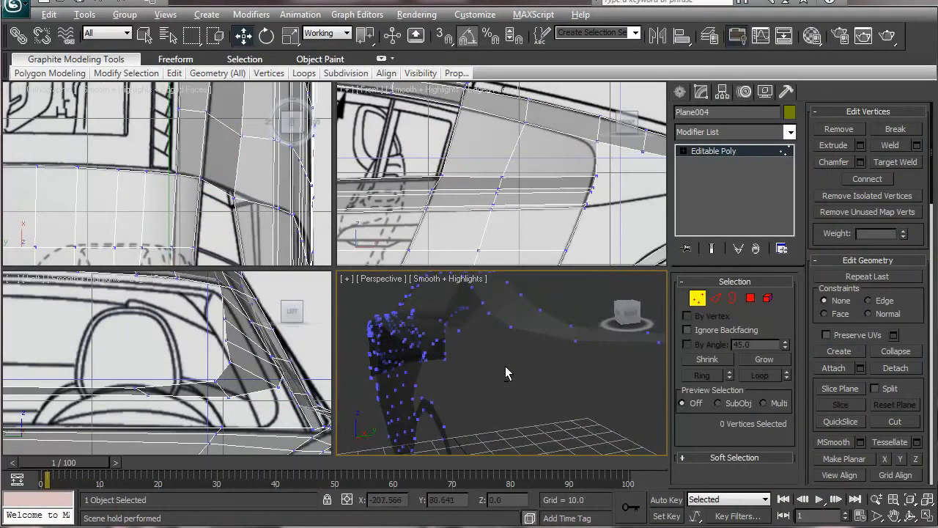
# Leave vertex mode and show edged faces on the body in the perspective view.
pyautogui.keyDown('alt'); pyautogui.moveTo(504, 365); pyautogui.dragTo(557, 344, button='middle'); pyautogui.keyUp('alt')
pyautogui.click(697, 298)
pyautogui.keyDown('alt'); pyautogui.moveTo(463, 390); pyautogui.dragTo(475, 399, button='middle'); pyautogui.keyUp('alt')
pyautogui.press('F4')
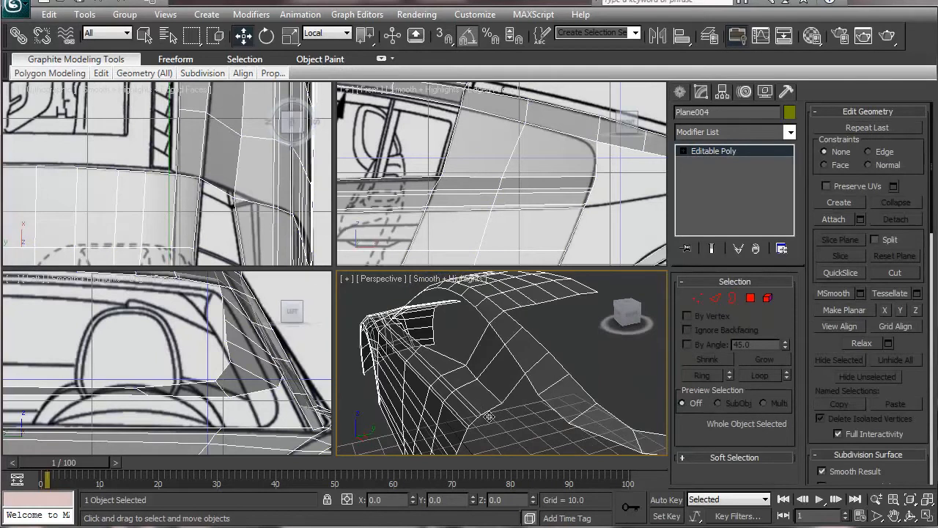
# Move the waistline vertex at the side window's rear corner onto the blueprint line in the top view at X 21.951, Y -25.85.
pyautogui.keyDown('alt'); pyautogui.moveTo(530, 421); pyautogui.dragTo(513, 428, button='middle'); pyautogui.keyUp('alt')
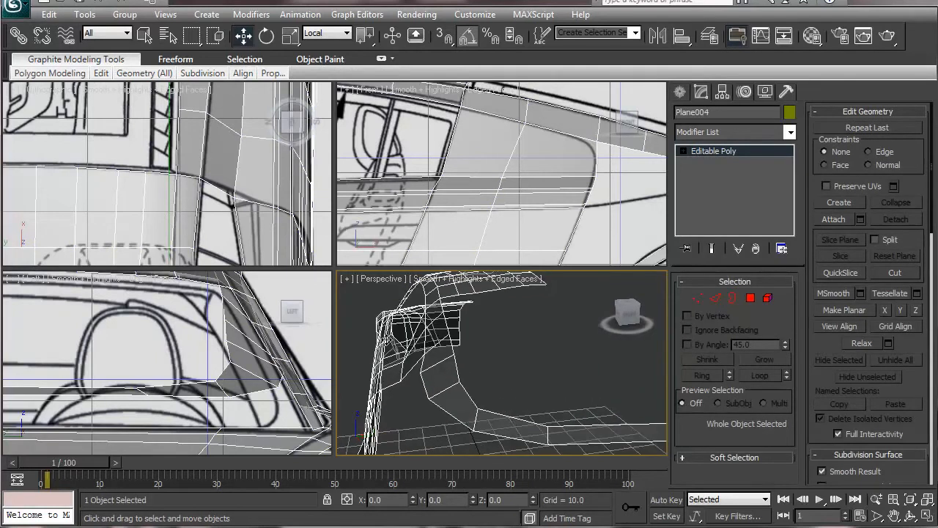
pyautogui.moveTo(208, 158); pyautogui.dragTo(215, 166, button='middle')
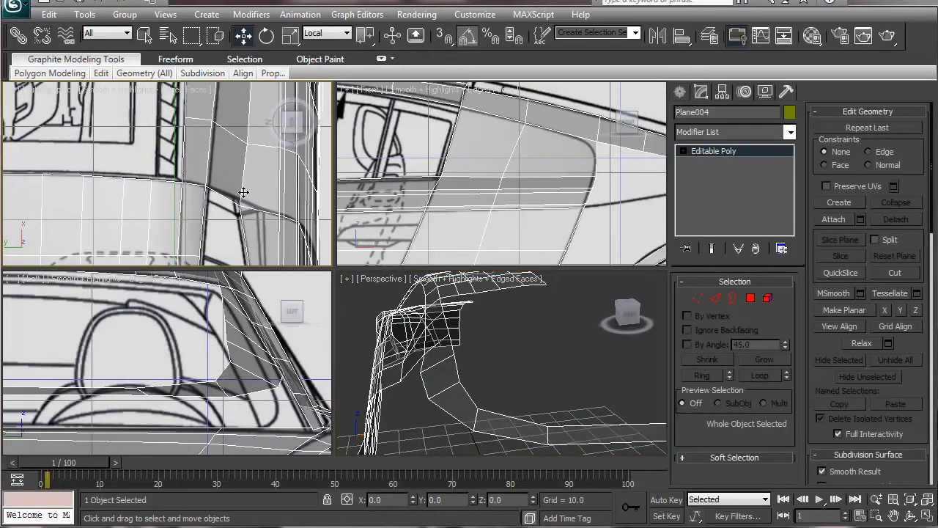
pyautogui.click(697, 299)
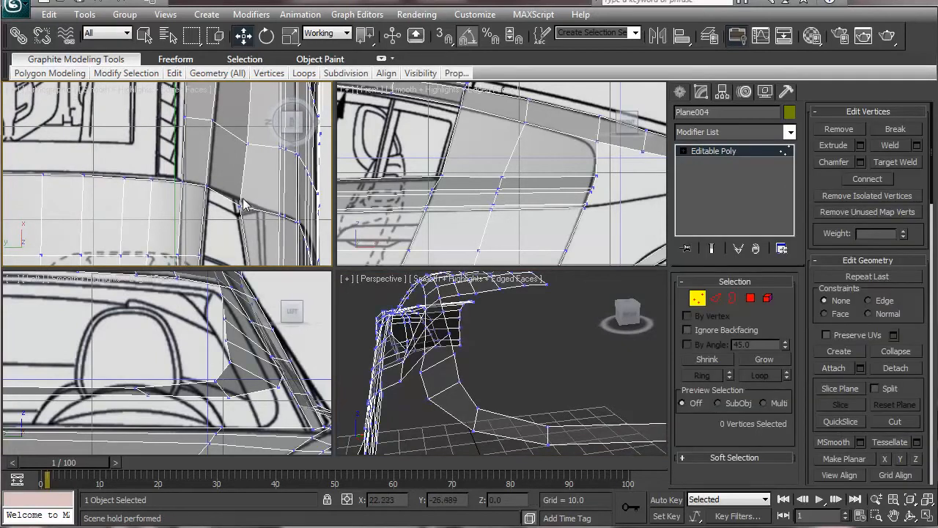
pyautogui.click(235, 192)
pyautogui.moveTo(222, 181); pyautogui.dragTo(223, 176)
# In the top view, shift the side blade's middle uppermost waistline vertex to X 29.0, Y -25.706 and its rear one to X 38.69, Y -25.658.
pyautogui.moveTo(222, 139); pyautogui.dragTo(232, 196, button='middle')
pyautogui.click(258, 202)
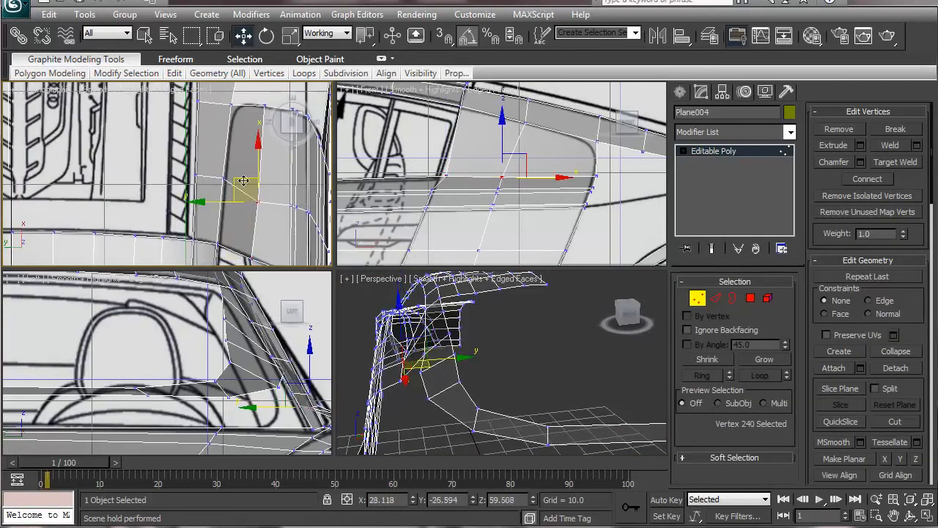
pyautogui.moveTo(238, 180); pyautogui.dragTo(233, 170)
pyautogui.moveTo(232, 170); pyautogui.dragTo(228, 222, button='middle')
pyautogui.click(261, 158)
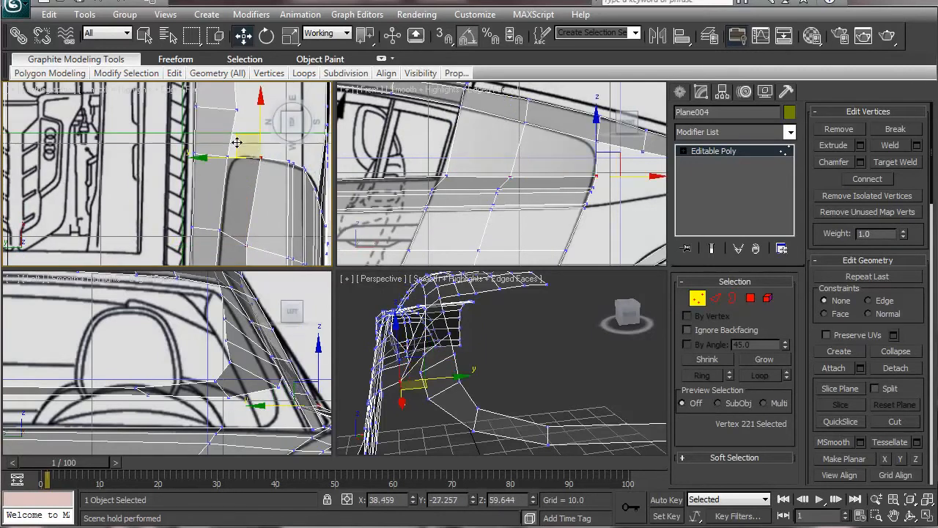
pyautogui.moveTo(236, 141); pyautogui.dragTo(221, 138)
# Check the side blade in the audi-r8-20_1200 photo in Windows Photo Viewer, and raise the blade's rear uppermost vertex slightly in the perspective view.
pyautogui.keyDown('alt'); pyautogui.moveTo(444, 382); pyautogui.dragTo(487, 386, button='middle'); pyautogui.keyUp('alt')
pyautogui.hotkey('alt', 'Tab')
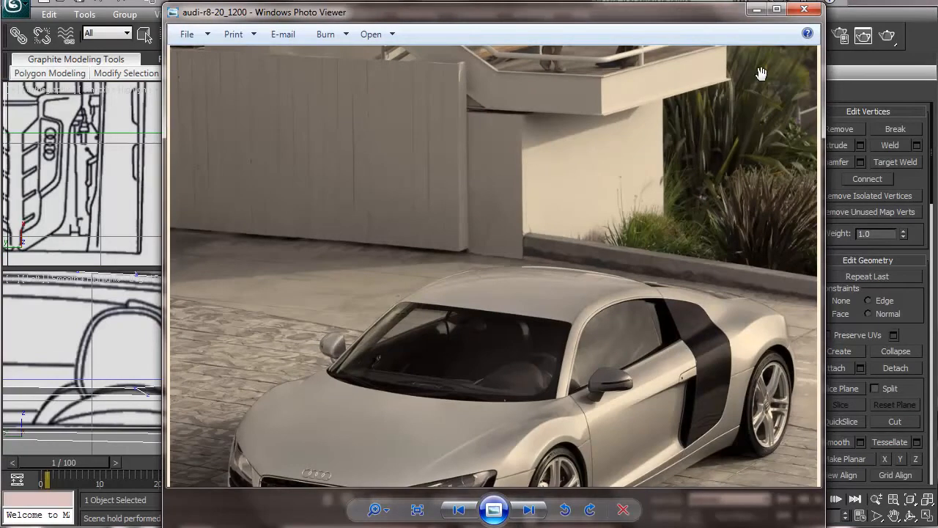
pyautogui.click(756, 11)
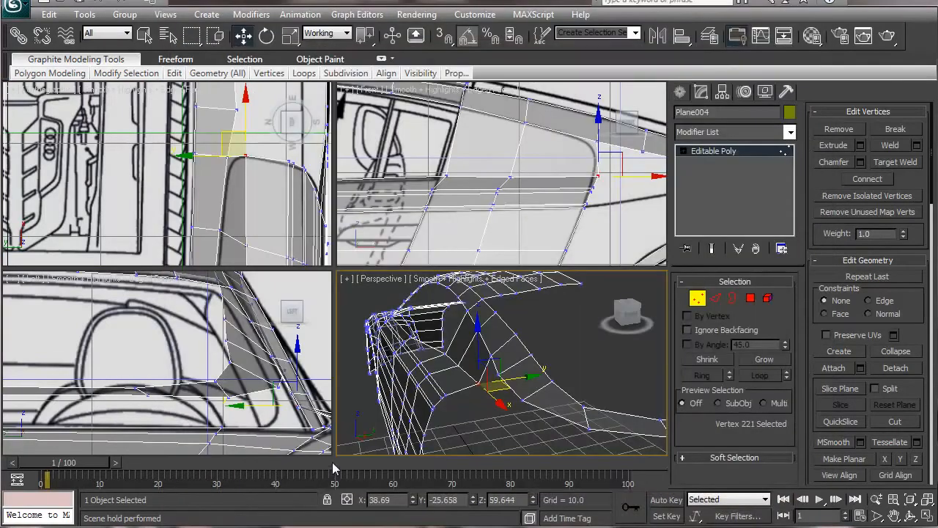
pyautogui.keyDown('alt'); pyautogui.moveTo(445, 374); pyautogui.dragTo(400, 370, button='middle'); pyautogui.keyUp('alt')
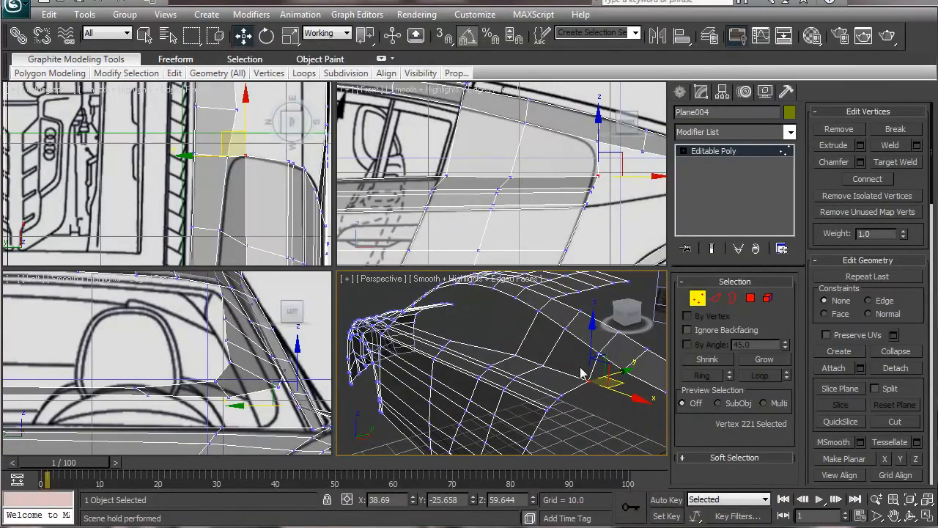
pyautogui.moveTo(592, 332); pyautogui.dragTo(545, 301)
# Try raising the side blade's middle uppermost vertex by 1.002 and the rear one by 0.716, and undo both moves.
pyautogui.click(544, 311)
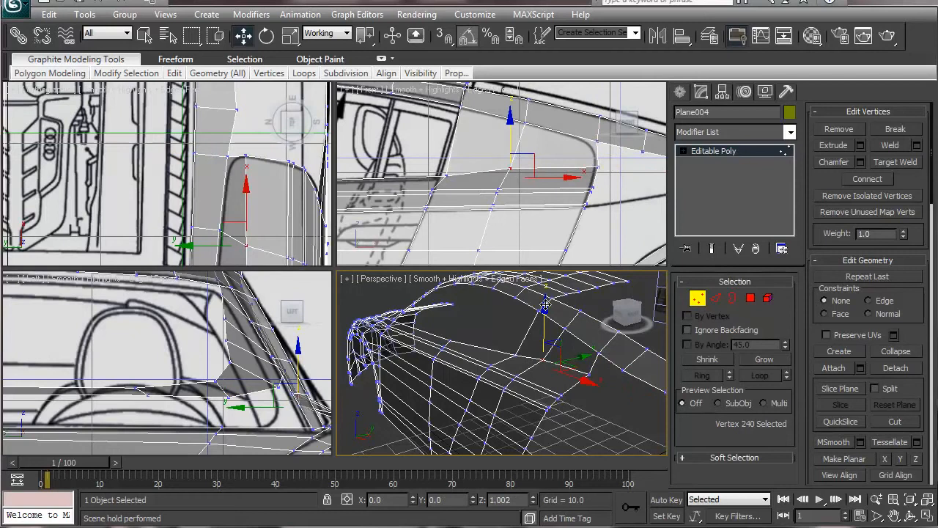
pyautogui.click(593, 368)
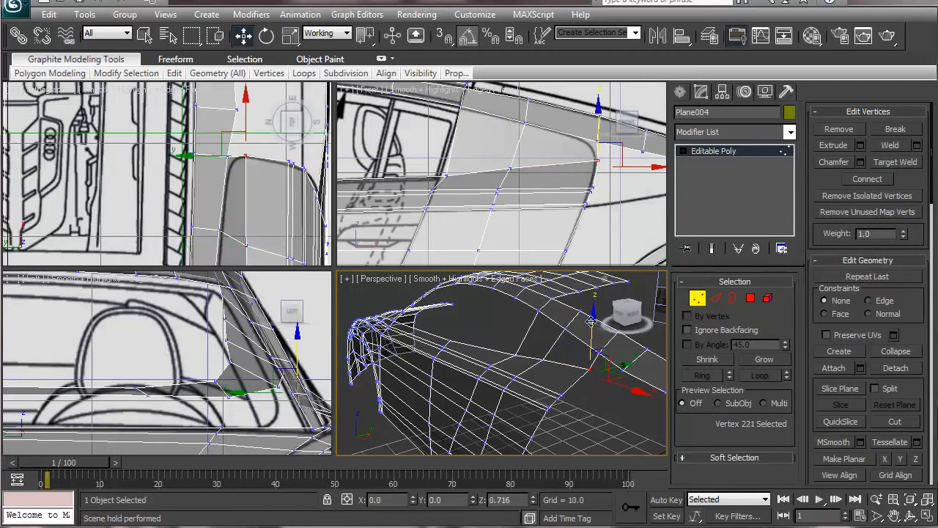
pyautogui.keyDown('alt'); pyautogui.moveTo(476, 431); pyautogui.dragTo(526, 371, button='middle'); pyautogui.keyUp('alt')
pyautogui.hotkey('ctrl', 'z')
pyautogui.hotkey('ctrl', 'z')
pyautogui.hotkey('ctrl', 'z')
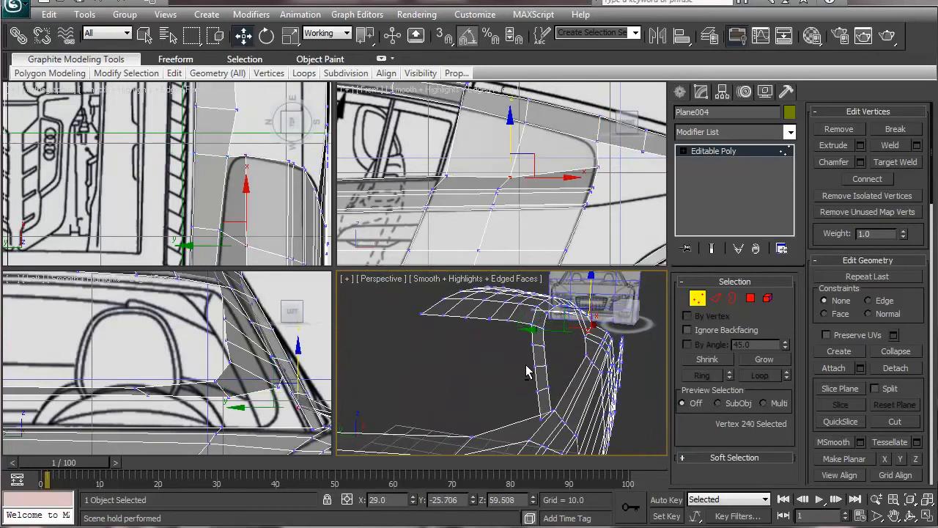
# Examine the side blade's upper rear area and the lower edge of the roof pillar strip behind it.
pyautogui.click(586, 336)
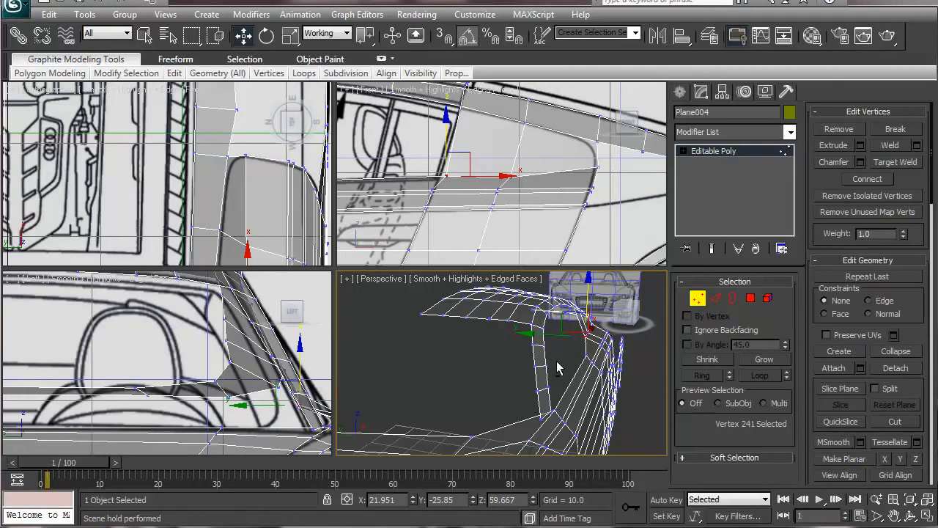
pyautogui.scroll(6, 503, 368)
pyautogui.moveTo(515, 378); pyautogui.dragTo(368, 395, button='middle')
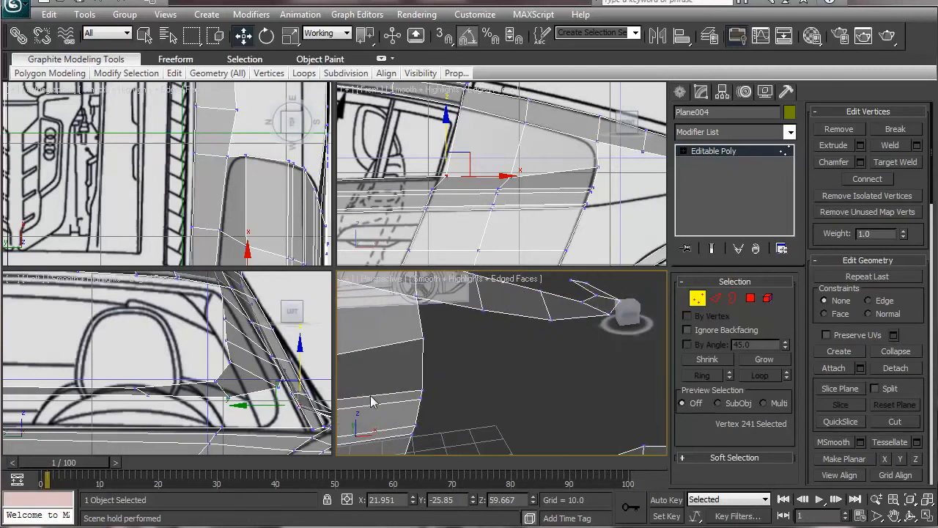
pyautogui.moveTo(422, 335); pyautogui.dragTo(444, 350, button='middle')
pyautogui.scroll(-4, 455, 353)
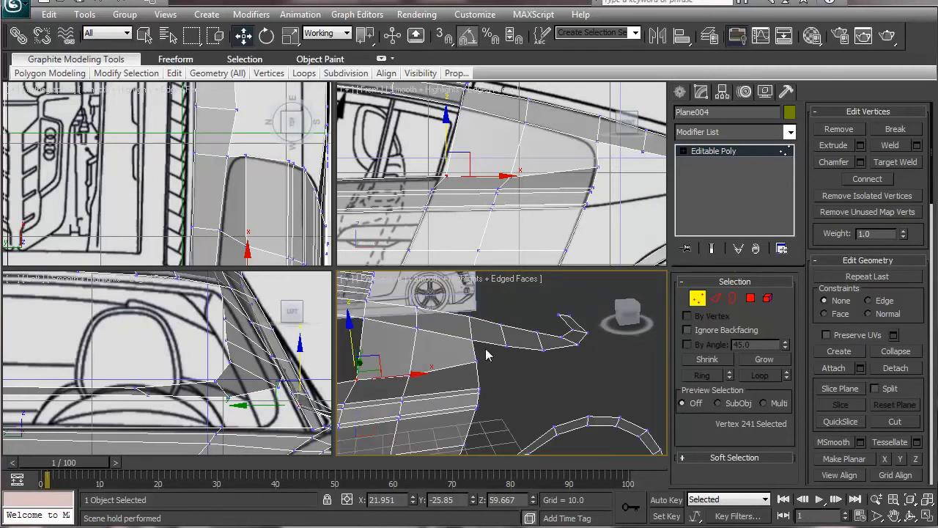
pyautogui.click(541, 348)
pyautogui.scroll(4, 529, 208)
pyautogui.moveTo(601, 191); pyautogui.dragTo(532, 194, button='middle')
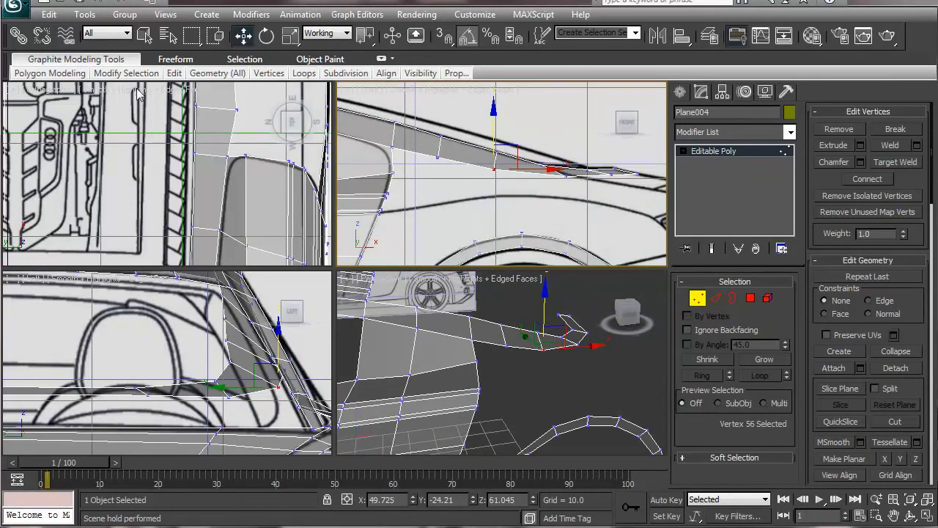
# Compare the mesh with the top and front blueprints around the rear deck, side blade and rear wheel arch.
pyautogui.moveTo(88, 129); pyautogui.dragTo(169, 272, button='middle')
pyautogui.moveTo(110, 158); pyautogui.dragTo(183, 273, button='middle')
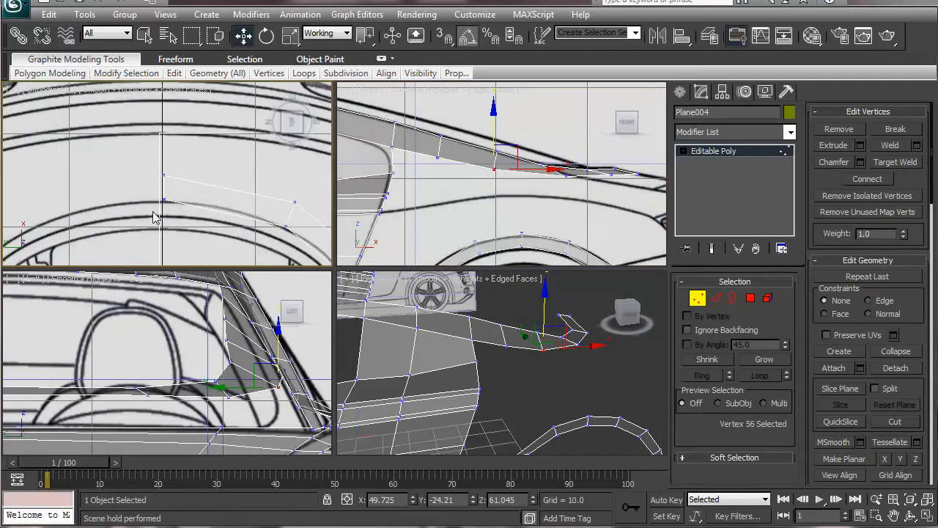
pyautogui.moveTo(151, 211); pyautogui.dragTo(108, 177, button='middle')
pyautogui.scroll(-3, 109, 177)
pyautogui.scroll(2, 124, 185)
pyautogui.scroll(2, 178, 192)
pyautogui.moveTo(224, 188); pyautogui.dragTo(100, 83, button='middle')
pyautogui.moveTo(222, 223); pyautogui.dragTo(128, 115, button='middle')
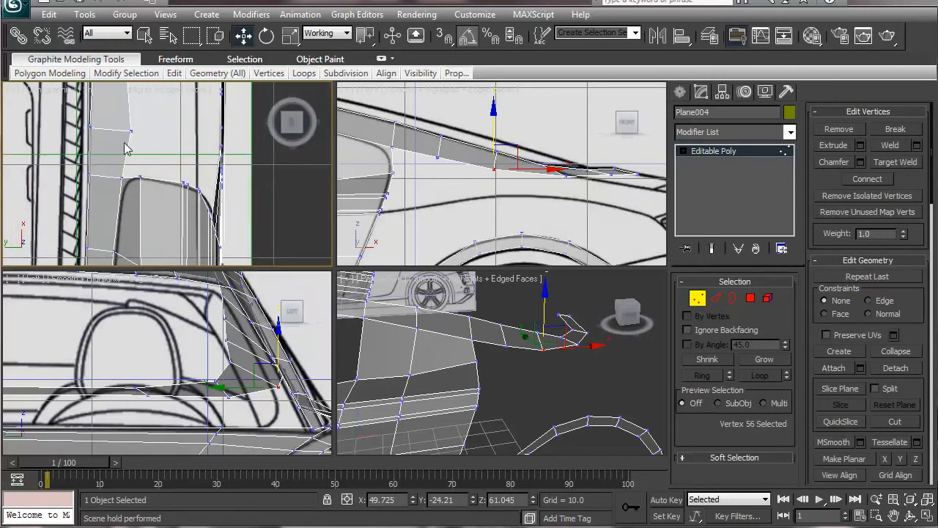
pyautogui.moveTo(414, 159); pyautogui.dragTo(496, 102, button='middle')
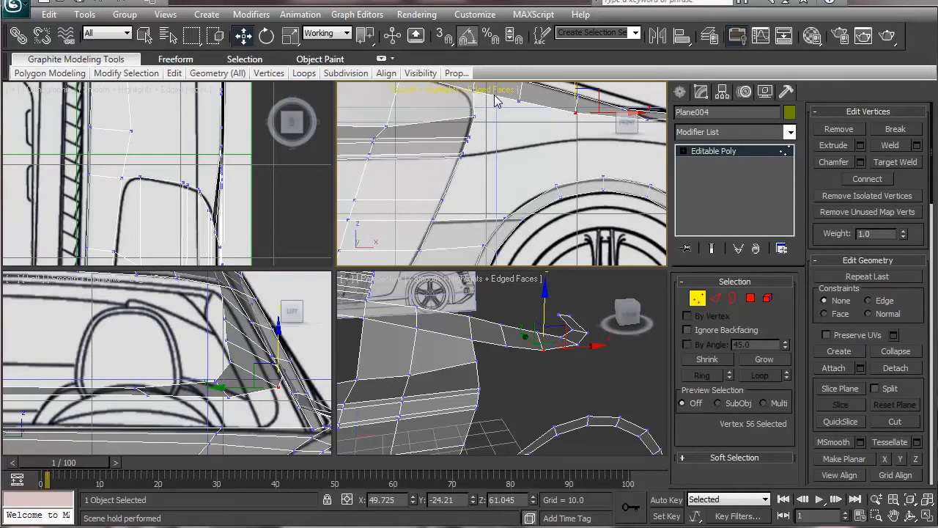
pyautogui.moveTo(508, 143); pyautogui.dragTo(520, 160, button='middle')
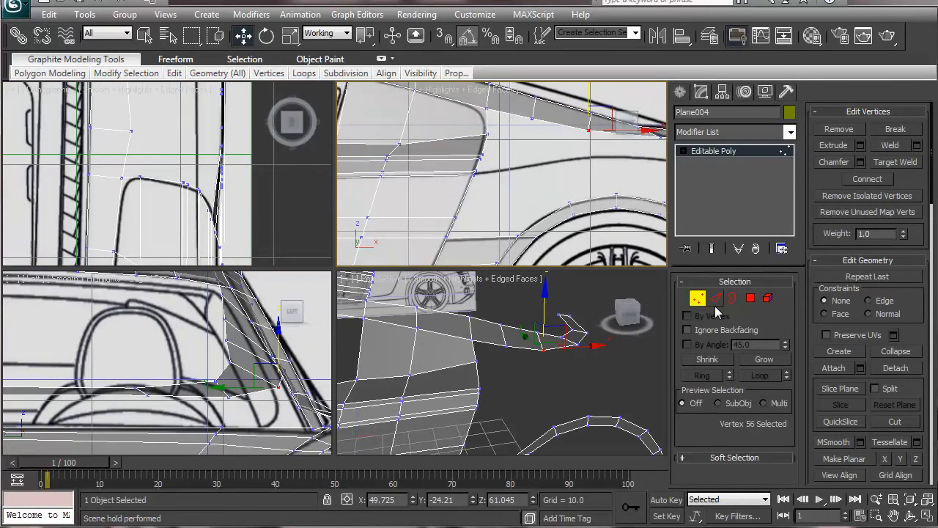
# In edge mode, select three lower edges of the rear pillar strip and two facing edges between the side blade's base and the wheel arch.
pyautogui.click(715, 297)
pyautogui.click(499, 113)
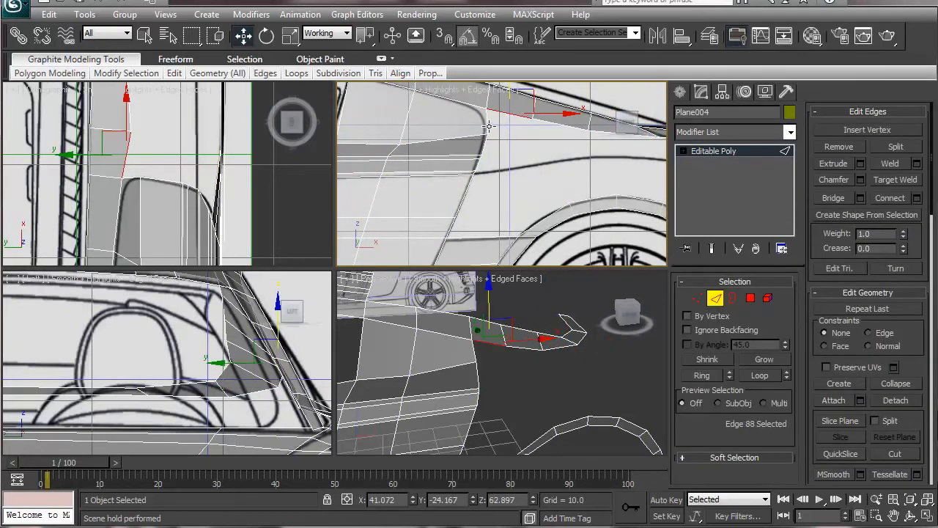
pyautogui.keyDown('ctrl'); pyautogui.click(481, 234); pyautogui.keyUp('ctrl')
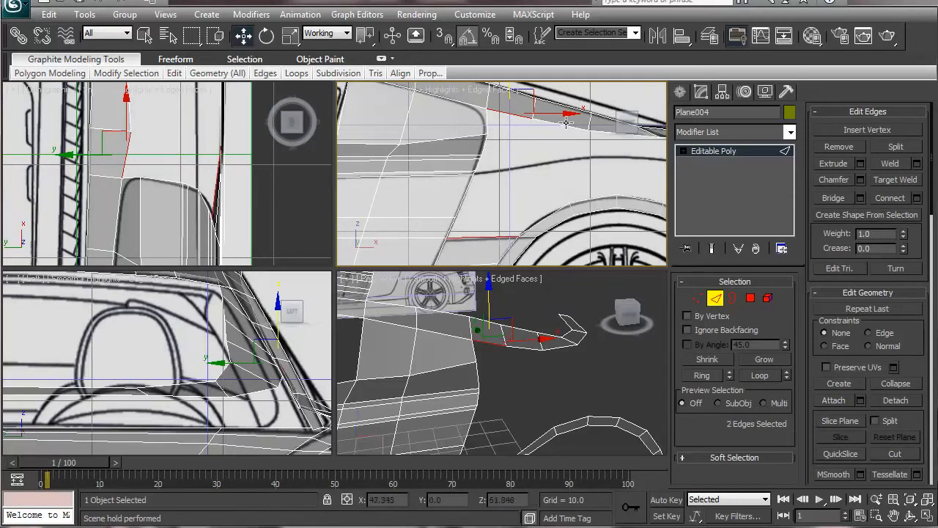
pyautogui.keyDown('ctrl'); pyautogui.click(566, 123); pyautogui.keyUp('ctrl')
pyautogui.keyDown('ctrl'); pyautogui.click(546, 218); pyautogui.keyUp('ctrl')
pyautogui.moveTo(606, 170); pyautogui.dragTo(518, 184, button='middle')
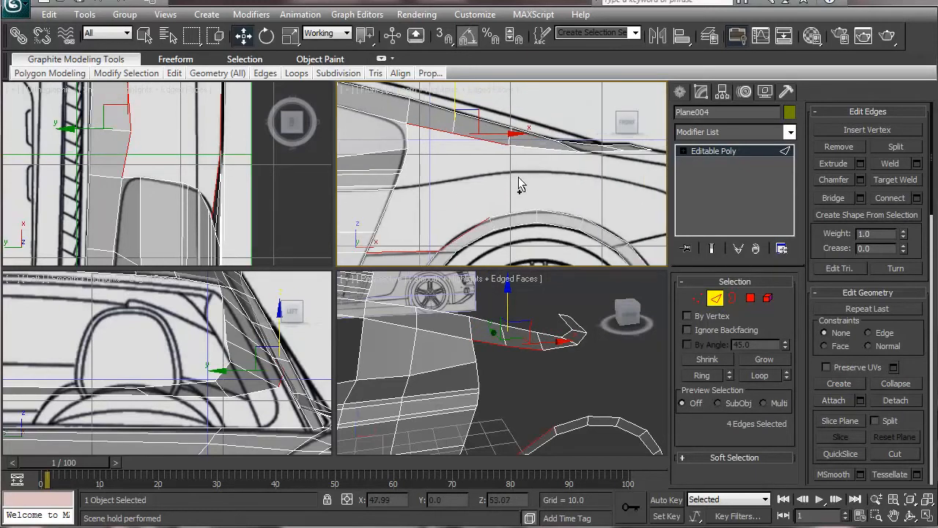
pyautogui.keyDown('ctrl'); pyautogui.click(538, 145); pyautogui.keyUp('ctrl')
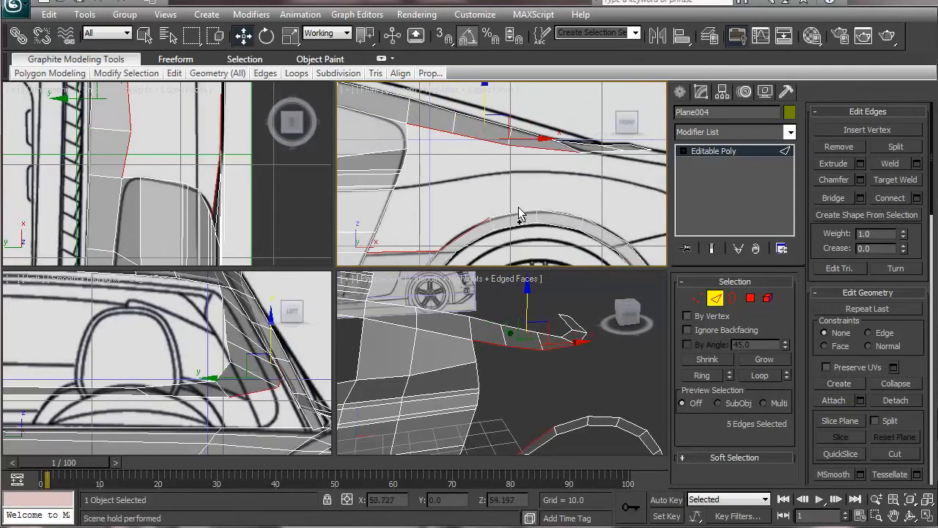
# Select only the two opposite long edges of the rear pillar strip's section beside the rear deck in the top view.
pyautogui.rightClick(126, 161)
pyautogui.press('z')
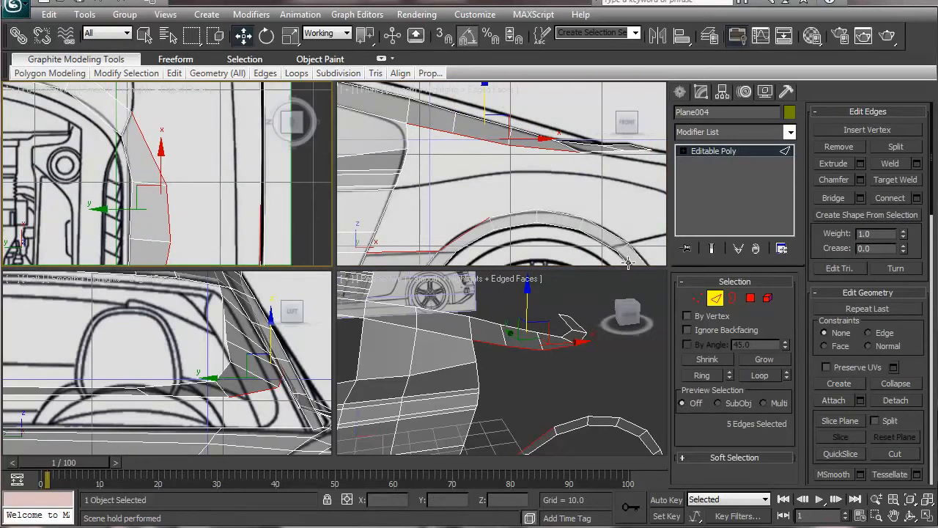
pyautogui.moveTo(128, 161); pyautogui.dragTo(179, 155)
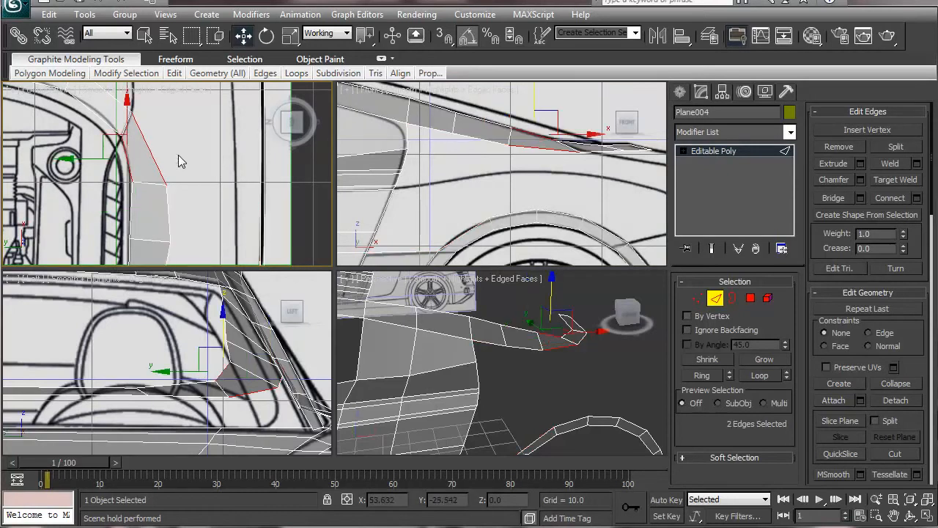
# Try connecting the two strip edges, and try a further connection with pinch 0 and slide 0 before cancelling it.
pyautogui.click(890, 198)
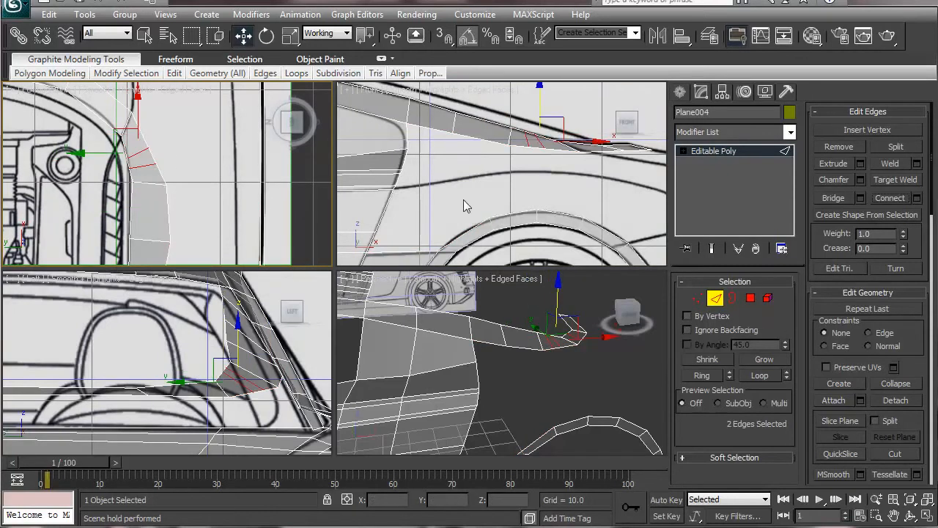
pyautogui.click(919, 197)
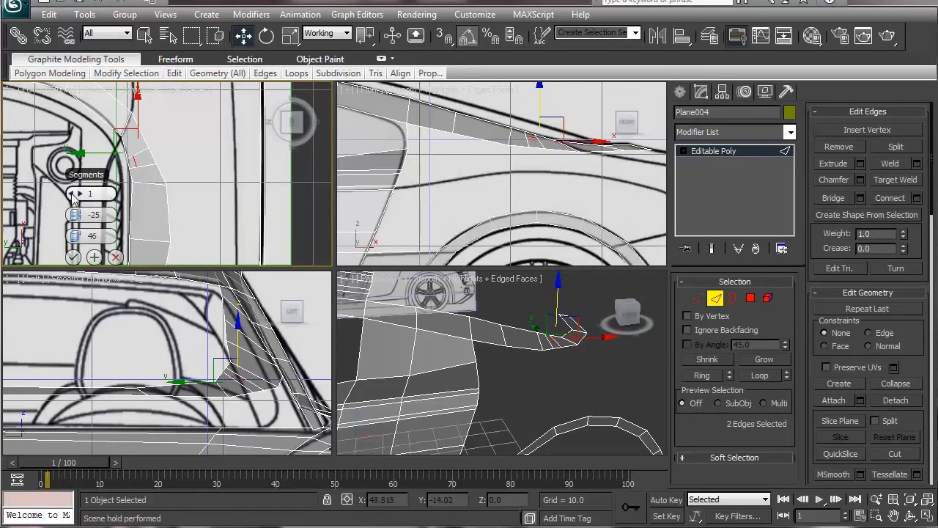
pyautogui.moveTo(102, 215); pyautogui.dragTo(80, 224)
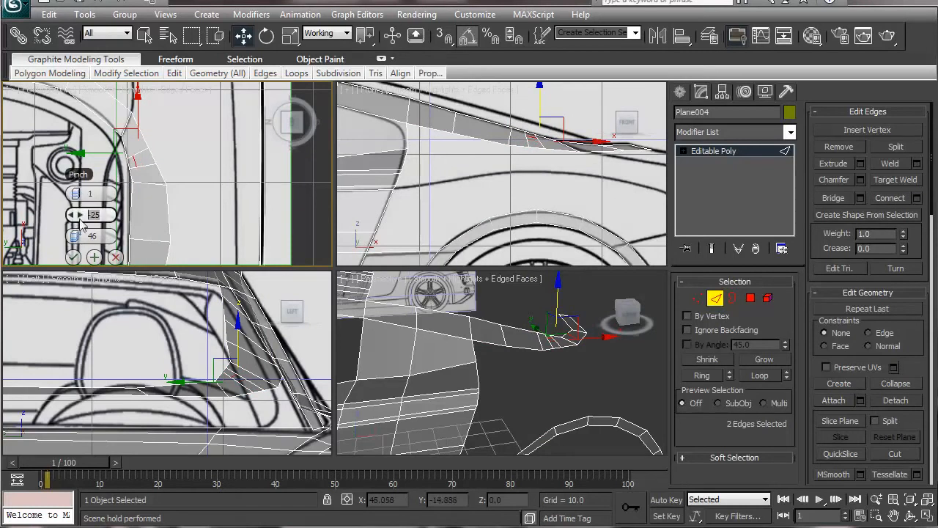
pyautogui.write('0')
pyautogui.press('Tab')
pyautogui.press('0')
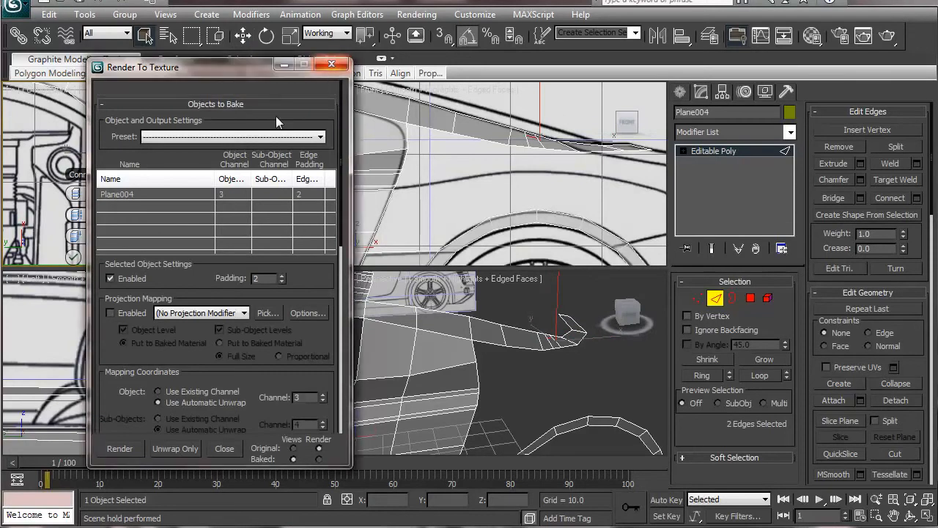
pyautogui.click(332, 63)
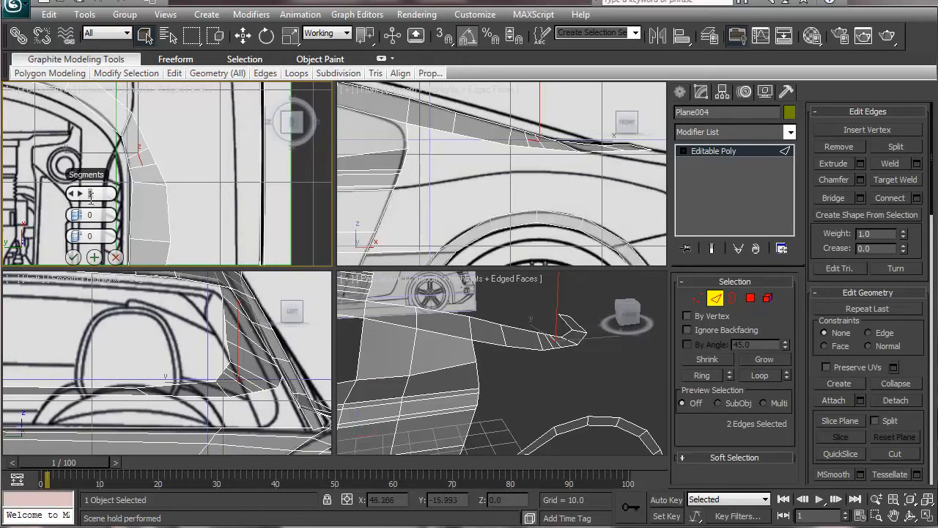
pyautogui.click(115, 256)
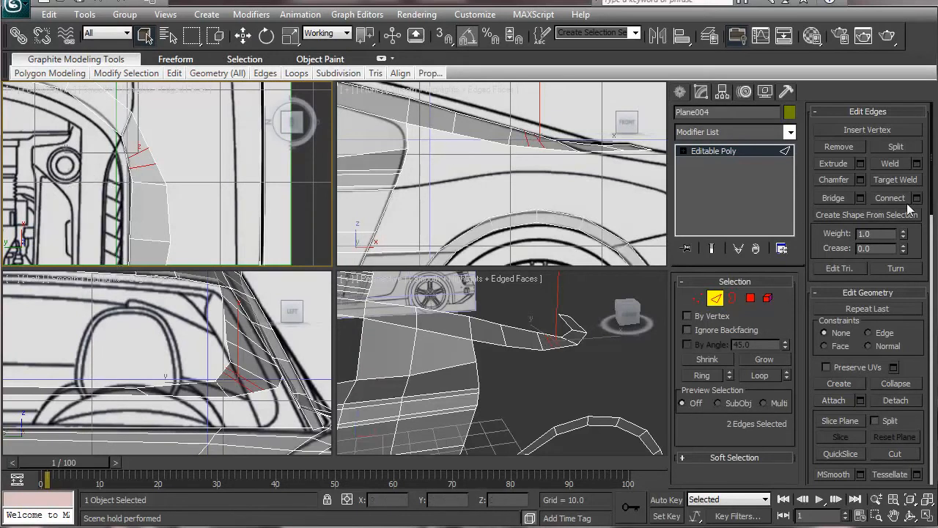
# Undo the two-segment connection and try reconnecting the strip's two long edges, including with 1 segment, pinch -25 and slide 46.
pyautogui.press('z')
pyautogui.moveTo(202, 177); pyautogui.dragTo(209, 174, button='middle')
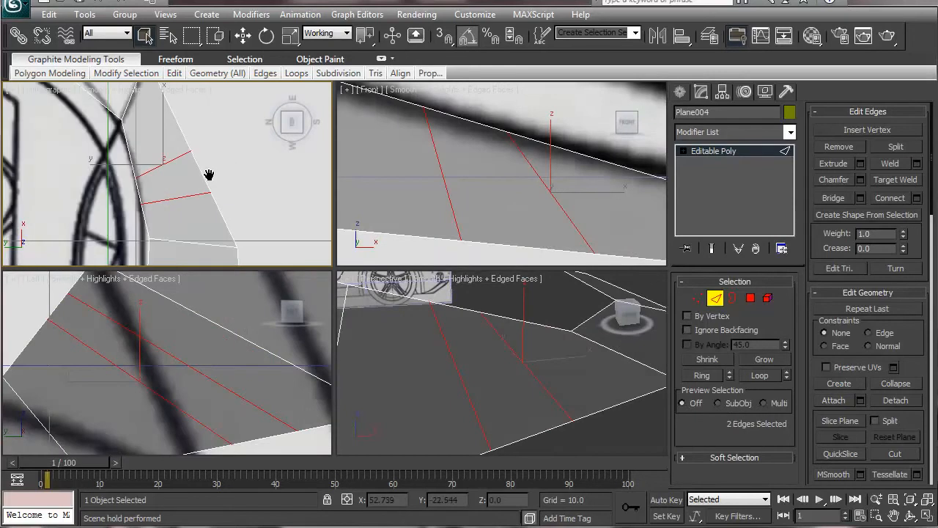
pyautogui.hotkey('ctrl', 'z')
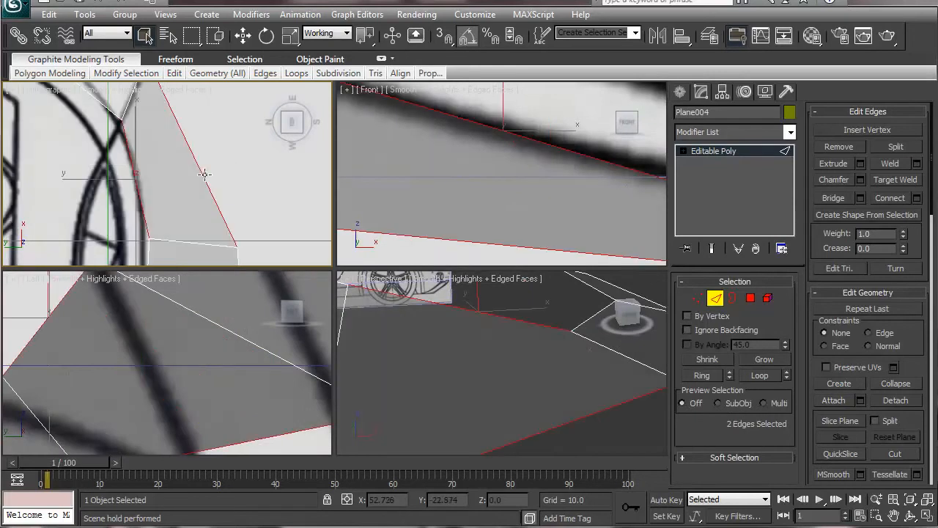
pyautogui.click(901, 199)
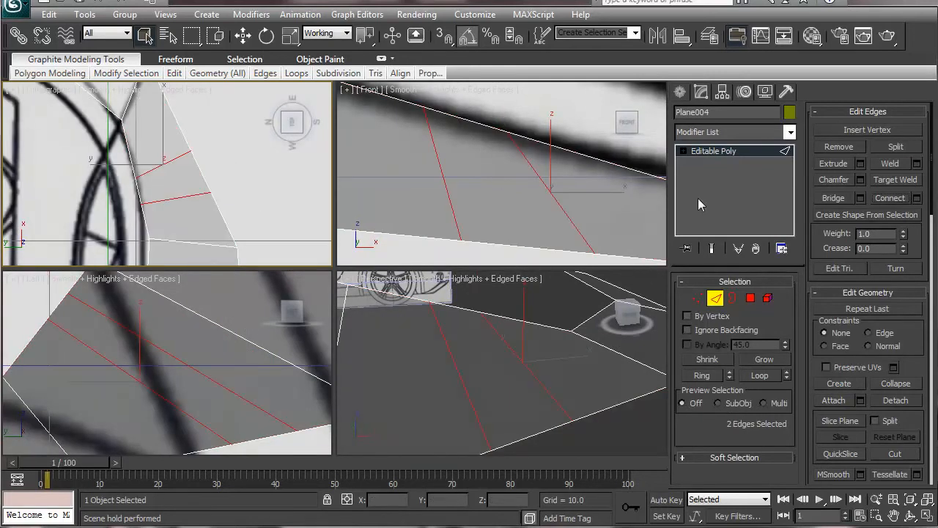
pyautogui.hotkey('ctrl', 'z')
pyautogui.click(917, 199)
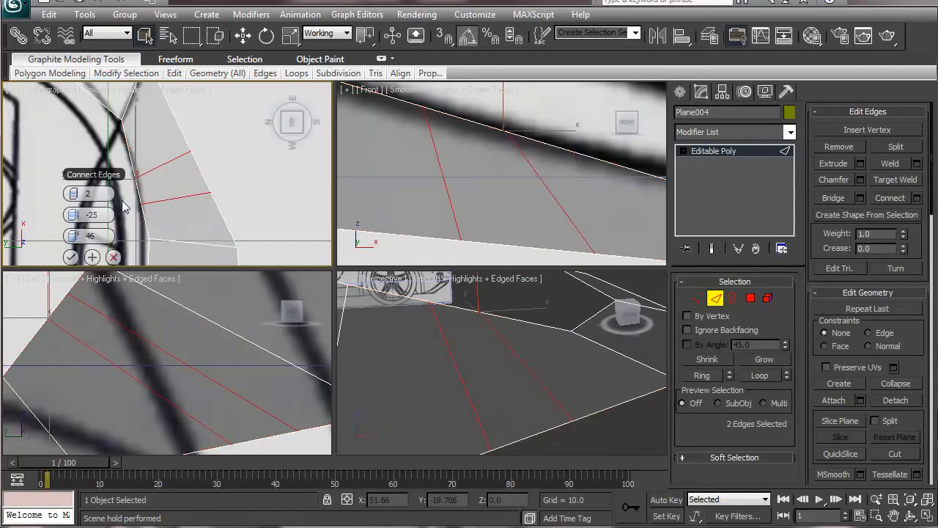
pyautogui.press('Return')
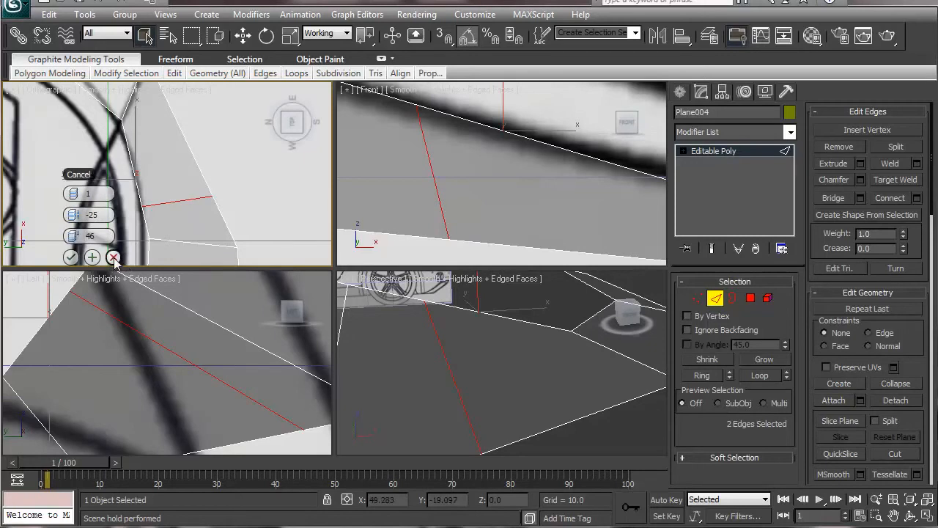
pyautogui.click(114, 258)
# Connect the rear pillar strip's two long edges with 1 segment, pinch 0 and slide 46.
pyautogui.click(916, 198)
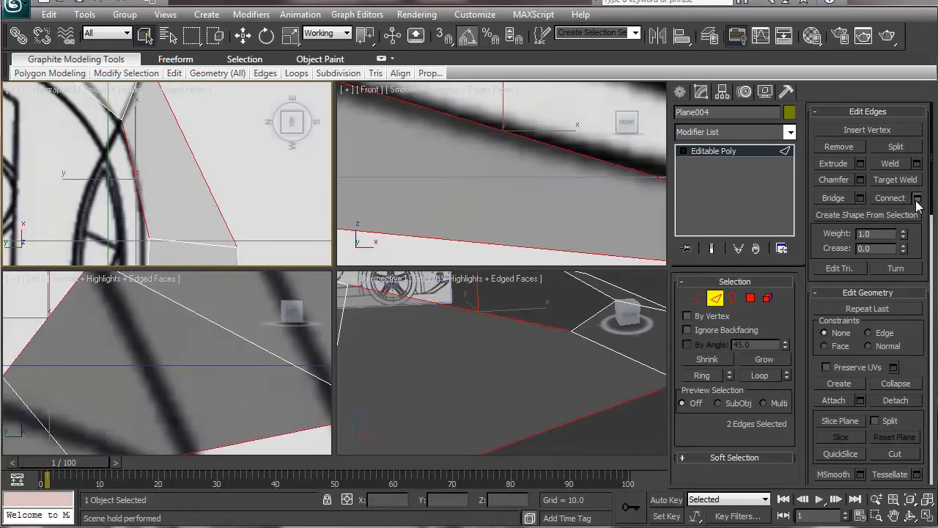
pyautogui.moveTo(78, 219); pyautogui.dragTo(145, 244)
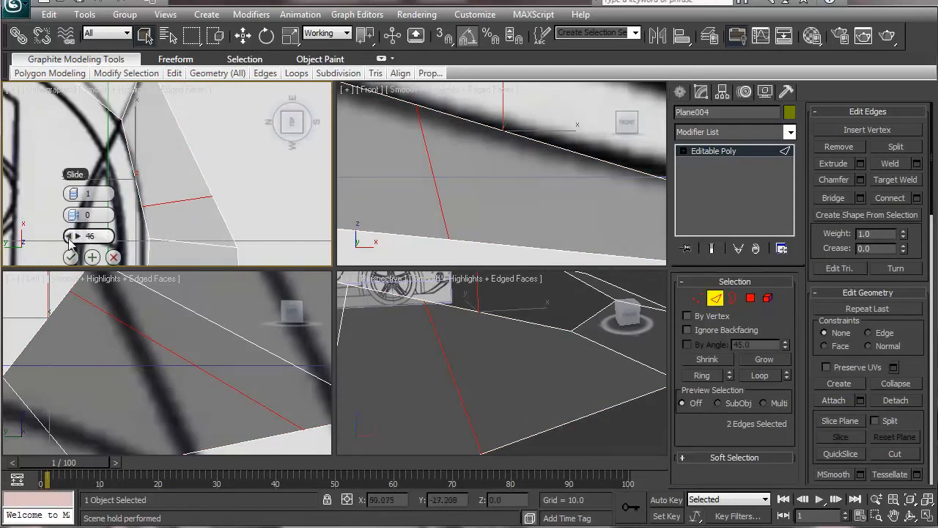
pyautogui.click(71, 257)
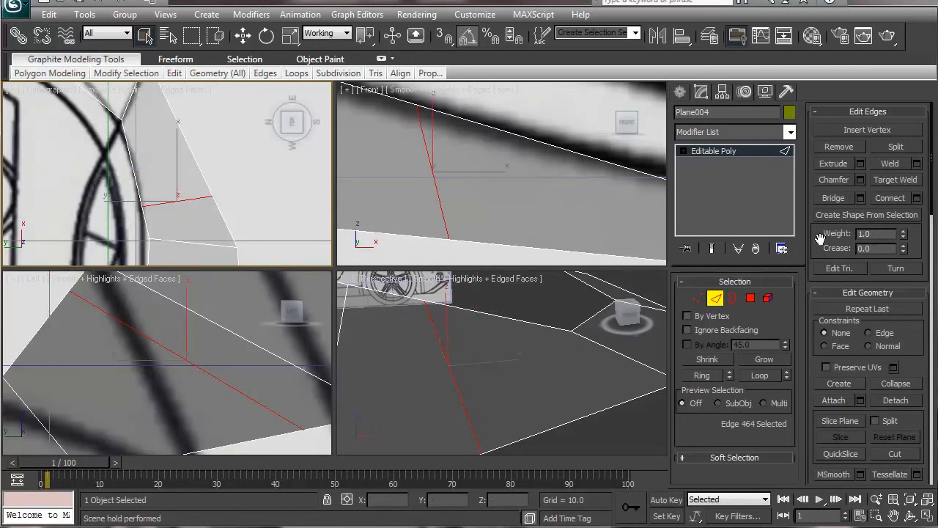
# In vertex mode, turn snapping off and move the new edge's inner vertex onto the strip's blueprint outline in the top view.
pyautogui.click(698, 297)
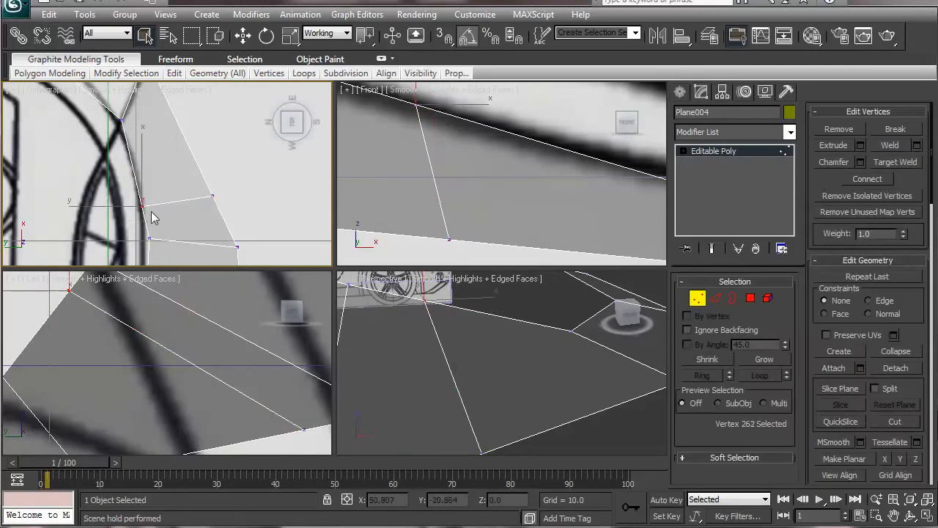
pyautogui.press('s')
pyautogui.press('w')
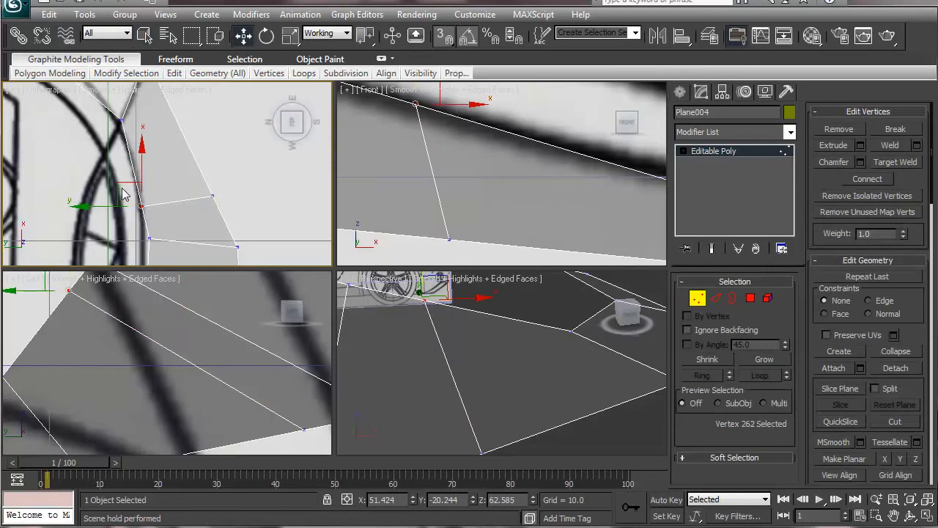
pyautogui.click(120, 192)
pyautogui.moveTo(163, 231); pyautogui.dragTo(159, 221)
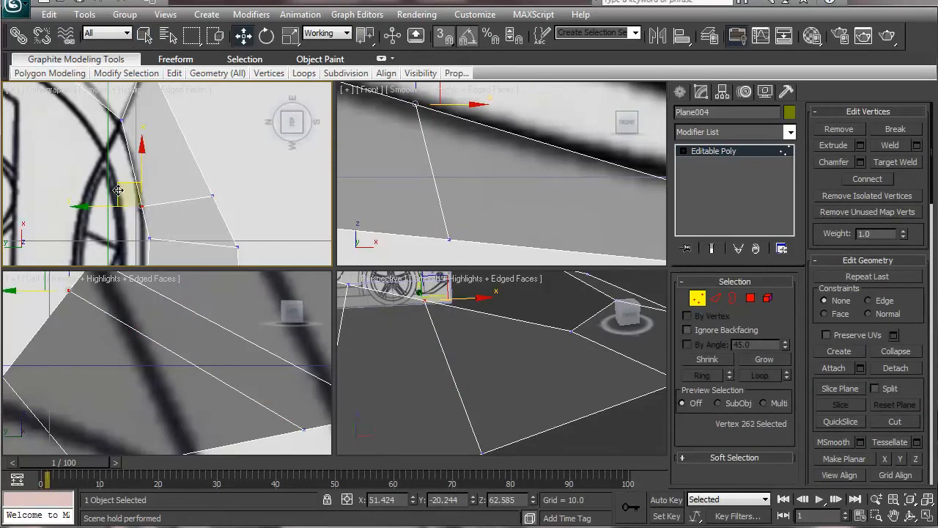
pyautogui.moveTo(118, 187); pyautogui.dragTo(145, 189)
pyautogui.click(442, 44)
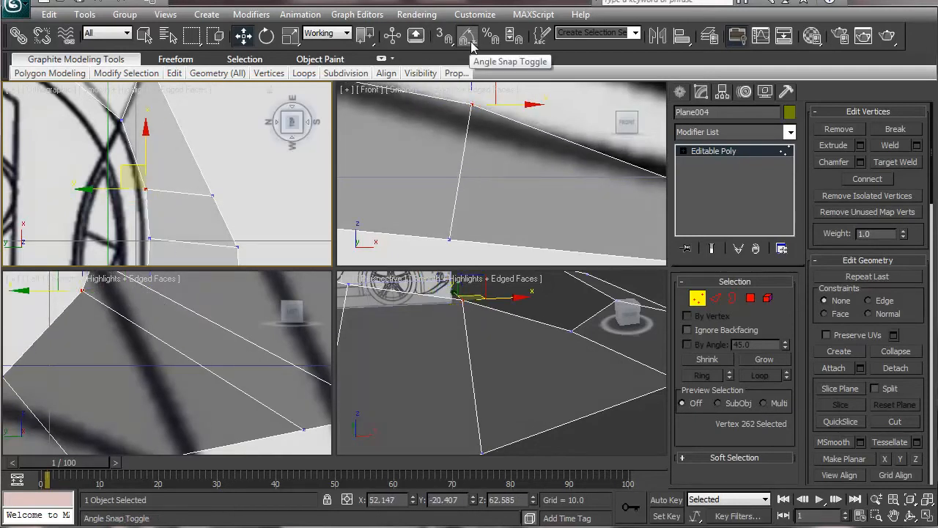
pyautogui.moveTo(123, 169); pyautogui.dragTo(120, 169)
# Reposition the new edge's outer vertex in the top view, and move it forward below the inner vertex in the front view.
pyautogui.moveTo(204, 170); pyautogui.dragTo(227, 209)
pyautogui.moveTo(192, 171); pyautogui.dragTo(190, 145)
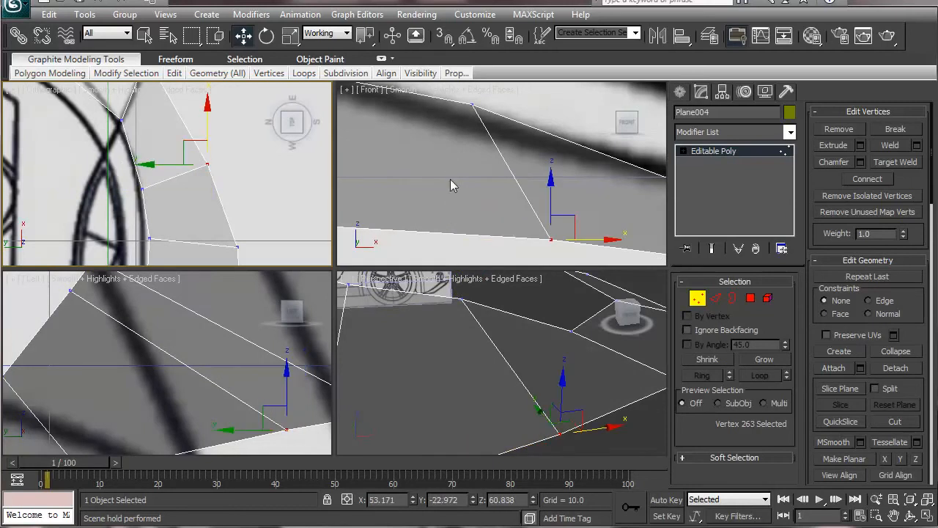
pyautogui.scroll(-5, 444, 151)
pyautogui.moveTo(465, 204); pyautogui.dragTo(470, 198, button='middle')
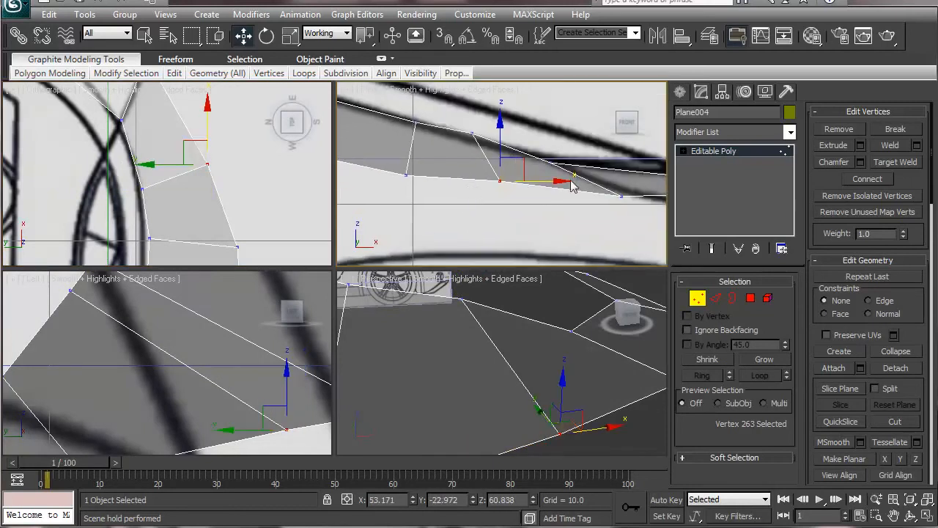
pyautogui.moveTo(554, 181); pyautogui.dragTo(530, 181)
# Lower the new edge's upper vertex onto the blueprint's pillar line in the front view.
pyautogui.click(473, 137)
pyautogui.moveTo(472, 107); pyautogui.dragTo(473, 169, button='middle')
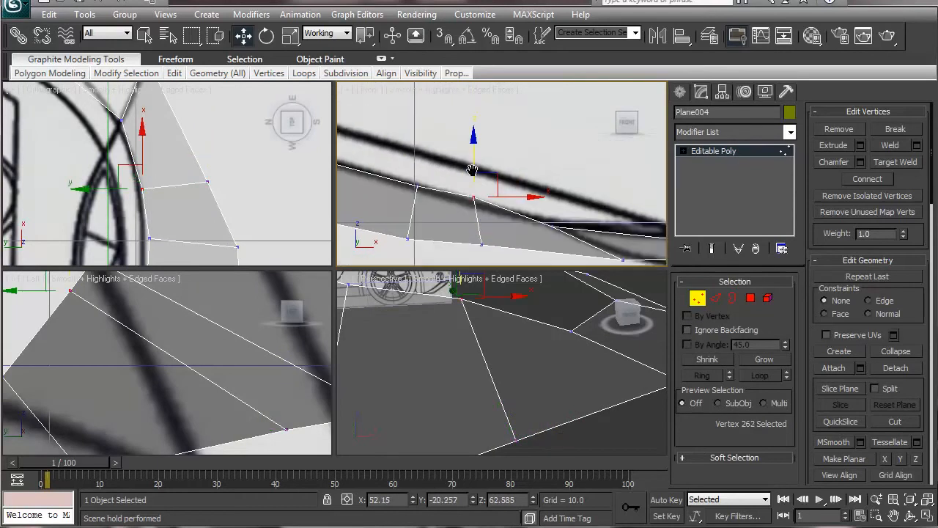
pyautogui.moveTo(476, 136); pyautogui.dragTo(474, 147)
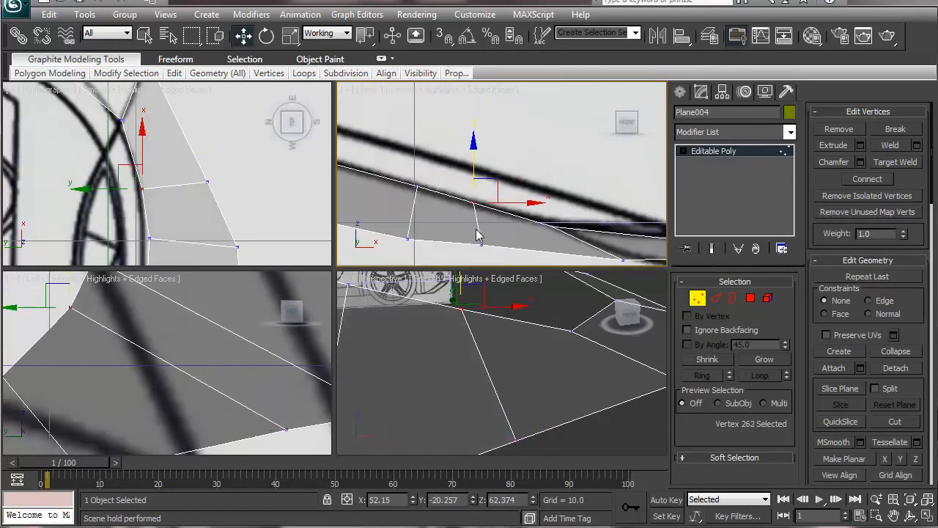
# Raise the strip's next lower vertex toward the rear slightly in the front view.
pyautogui.moveTo(476, 236); pyautogui.dragTo(477, 208, button='middle')
pyautogui.moveTo(569, 219); pyautogui.dragTo(444, 197, button='middle')
pyautogui.moveTo(479, 201); pyautogui.dragTo(503, 226)
pyautogui.moveTo(495, 158); pyautogui.dragTo(495, 156)
pyautogui.moveTo(425, 178); pyautogui.dragTo(384, 174, button='middle')
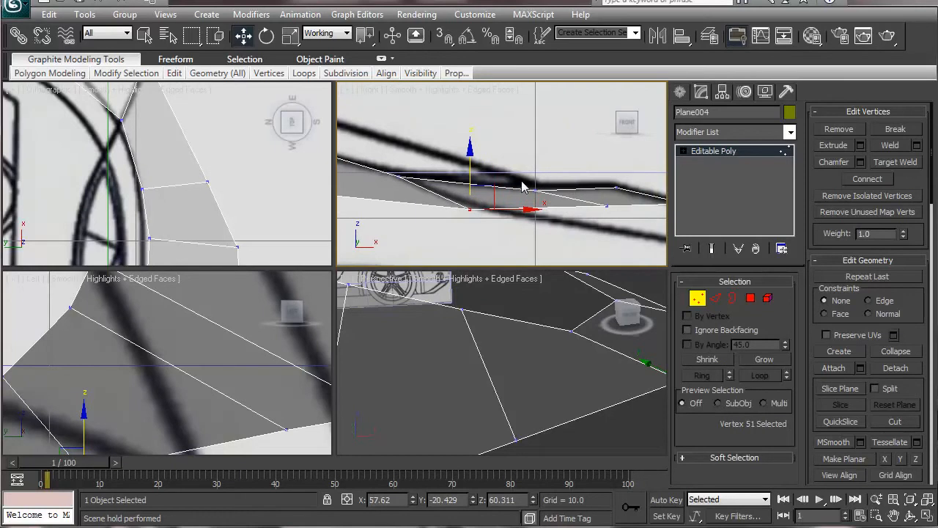
# Adjust the strip's upper vertex beside the rear deck along the body line, and nudge the lower vertex rearward in the front view.
pyautogui.moveTo(396, 171); pyautogui.dragTo(415, 192)
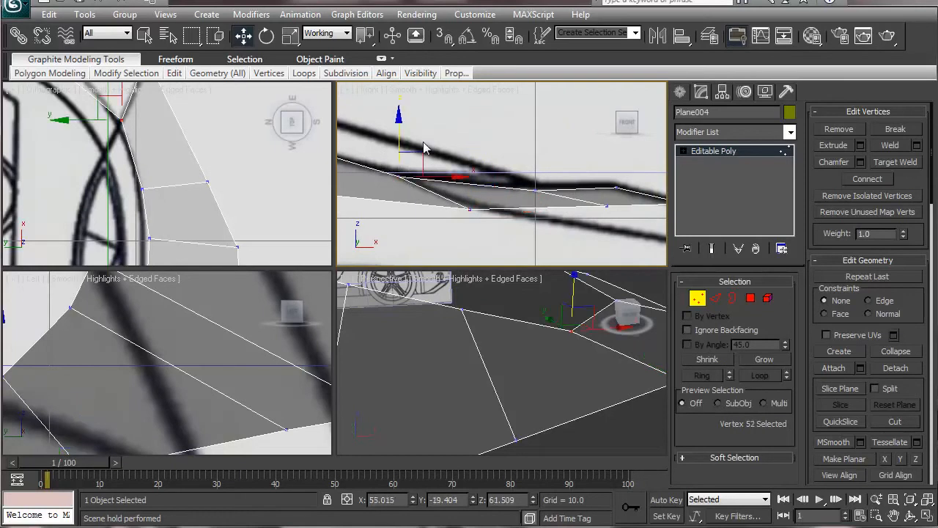
pyautogui.moveTo(428, 159); pyautogui.dragTo(442, 153)
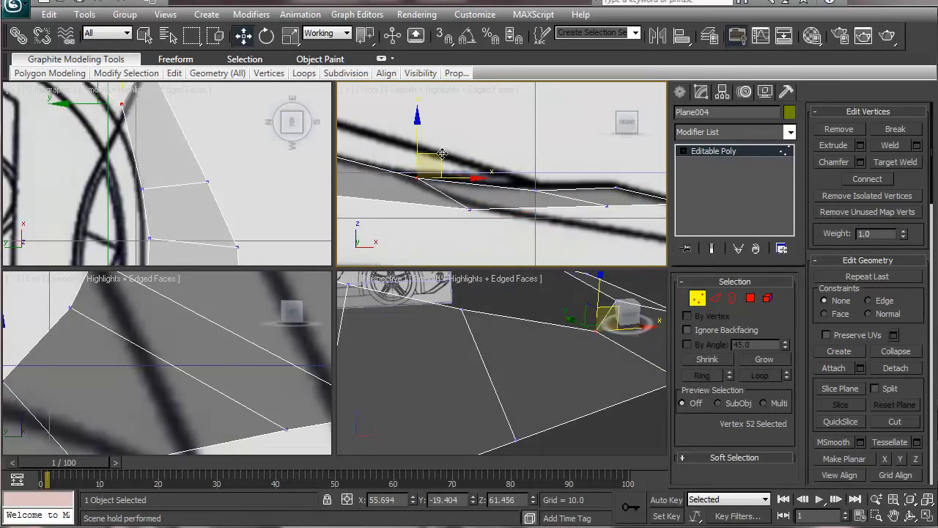
pyautogui.click(484, 221)
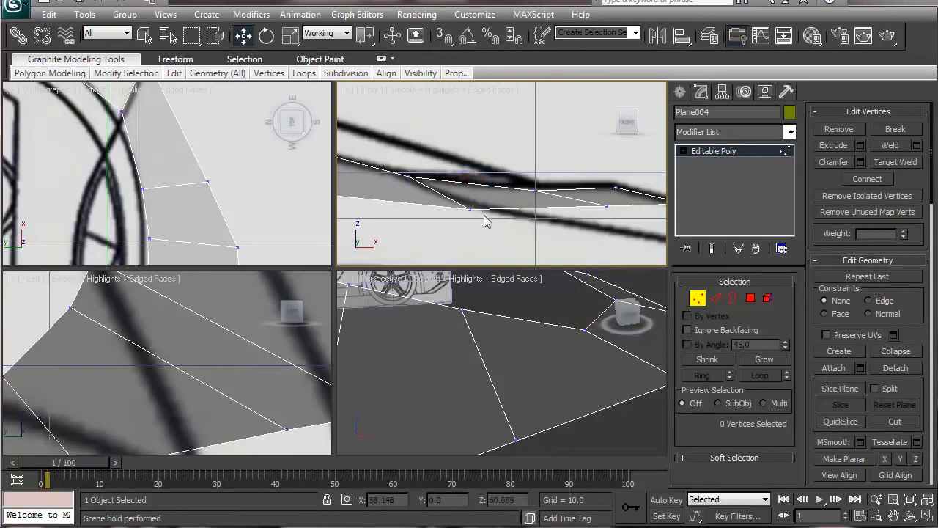
pyautogui.click(470, 209)
pyautogui.moveTo(491, 185); pyautogui.dragTo(498, 183)
# Align the strip's inner vertex beside the rear deck with the blueprint outline in the top view.
pyautogui.moveTo(165, 150); pyautogui.dragTo(178, 225, button='middle')
pyautogui.moveTo(130, 168)
pyautogui.mouseDown()
pyautogui.moveTo(140, 193)
pyautogui.moveTo(120, 173)
pyautogui.mouseUp()
pyautogui.moveTo(66, 172); pyautogui.dragTo(245, 224, button='middle')
pyautogui.moveTo(205, 192); pyautogui.dragTo(126, 148, button='middle')
pyautogui.scroll(-2, 142, 190)
pyautogui.scroll(-4, 84, 162)
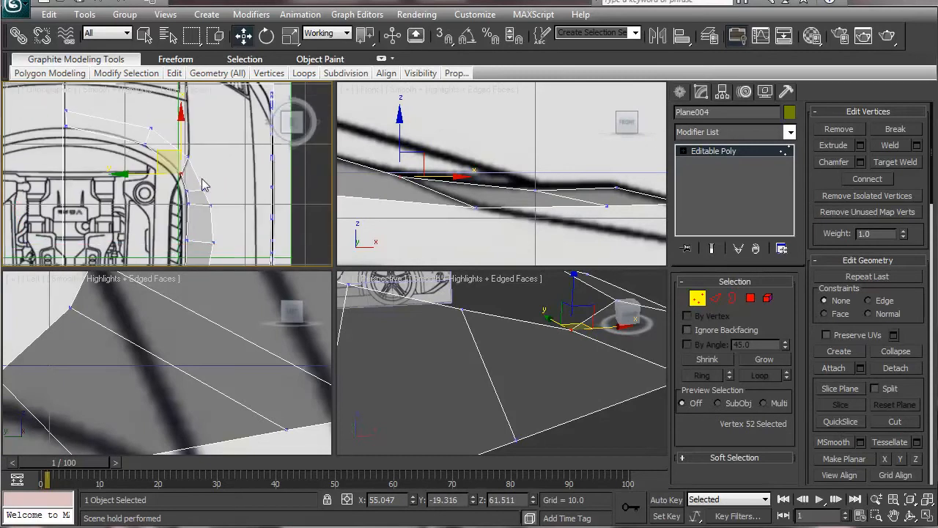
# Shift two vertices on the pillar strip's outer border slightly inward in the top view to smooth its curve.
pyautogui.click(203, 211)
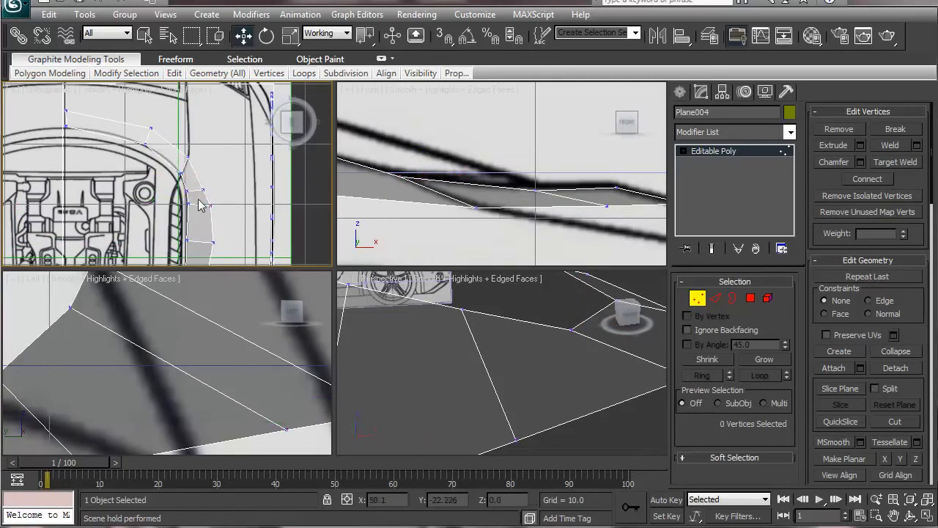
pyautogui.moveTo(218, 247); pyautogui.dragTo(220, 200, button='middle')
pyautogui.click(214, 197)
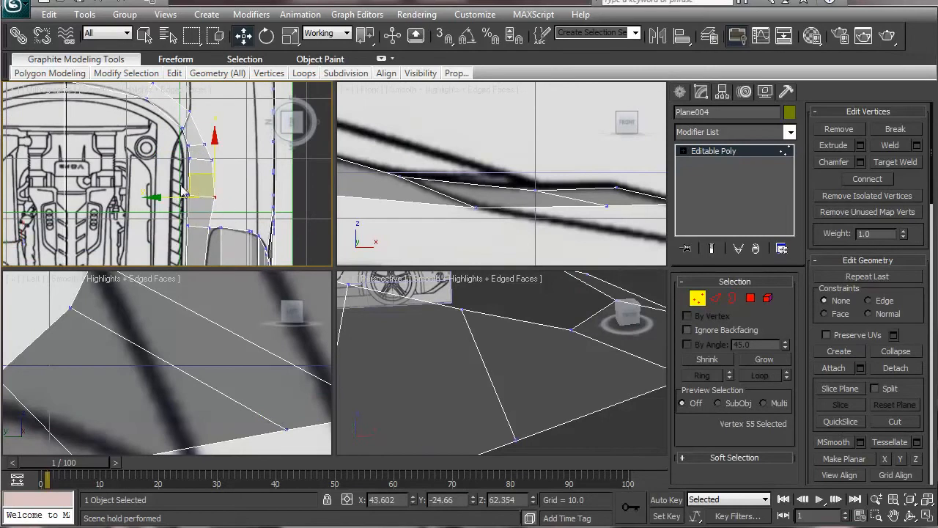
pyautogui.moveTo(153, 198); pyautogui.dragTo(150, 198)
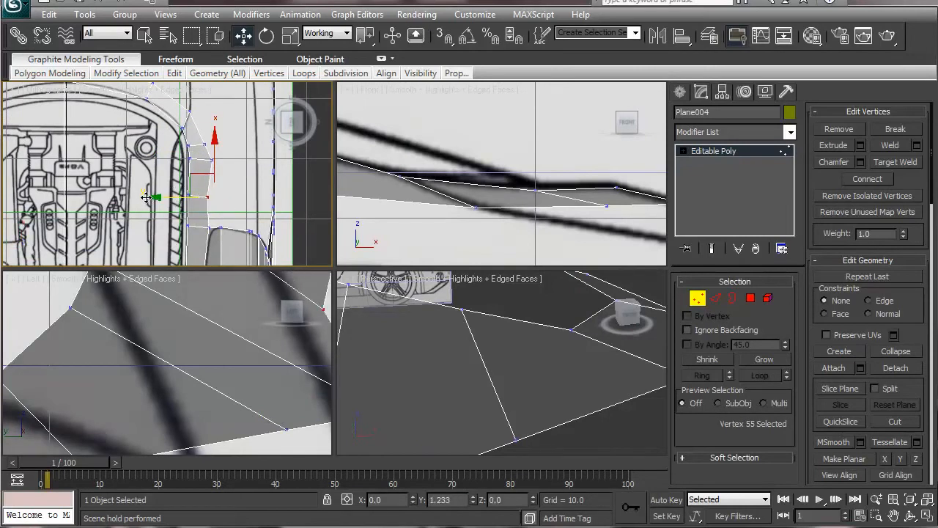
pyautogui.click(212, 159)
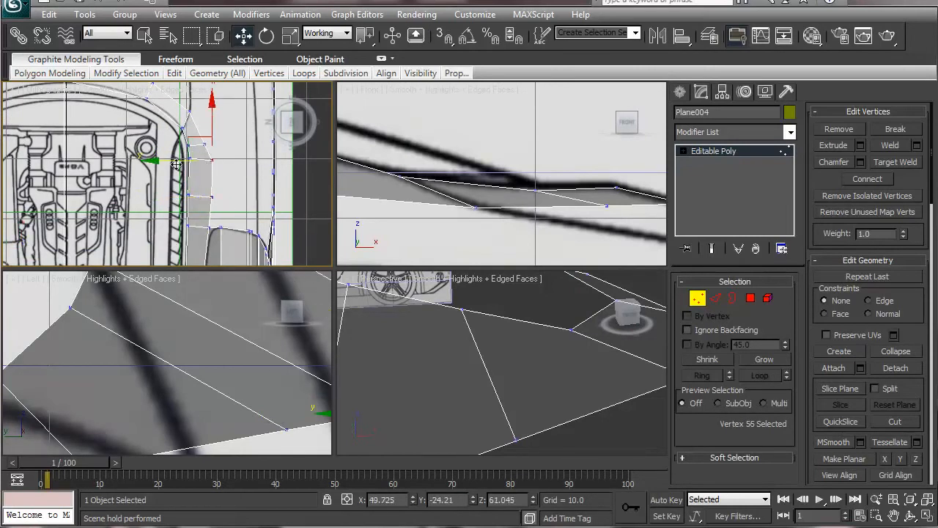
pyautogui.moveTo(156, 158); pyautogui.dragTo(155, 157)
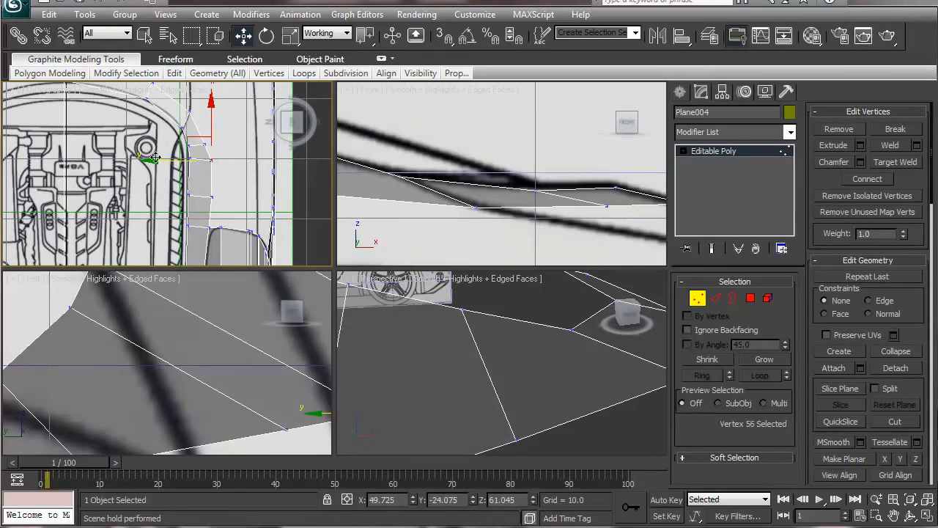
# Move the new edge's outer vertex rearward in the top view and lower it to about Z 60.45 in the front view.
pyautogui.click(189, 119)
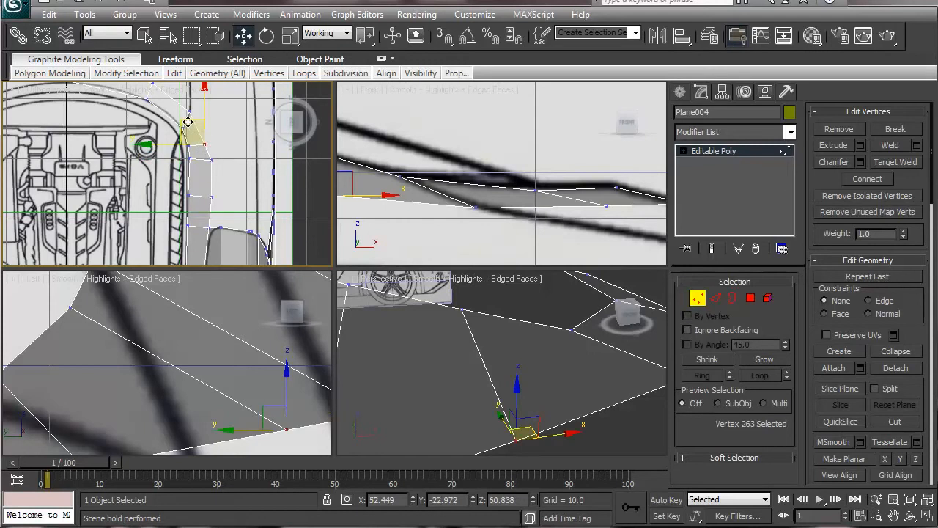
pyautogui.moveTo(188, 120); pyautogui.dragTo(187, 116)
pyautogui.moveTo(387, 224); pyautogui.dragTo(523, 176, button='middle')
pyautogui.scroll(-3, 486, 218)
pyautogui.scroll(-2, 524, 186)
pyautogui.scroll(1, 523, 177)
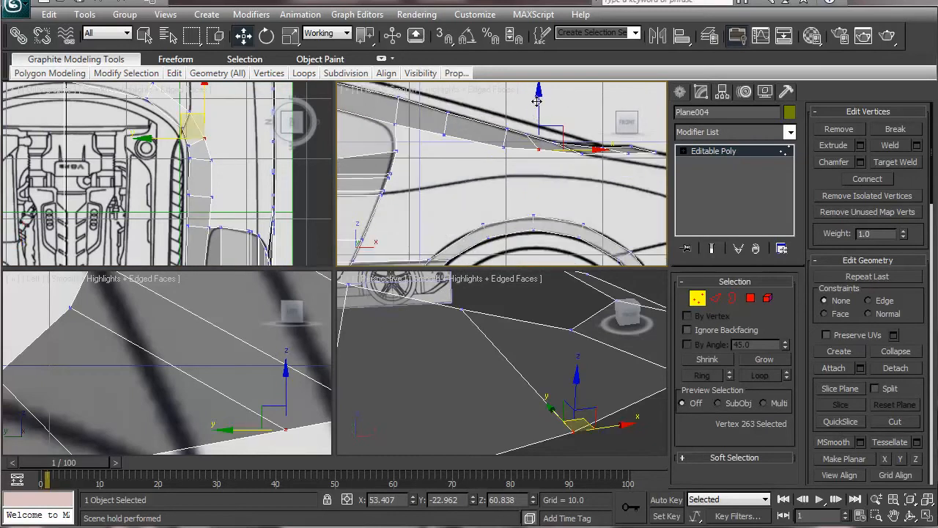
pyautogui.moveTo(539, 91); pyautogui.dragTo(538, 94)
pyautogui.moveTo(449, 212); pyautogui.dragTo(518, 196, button='middle')
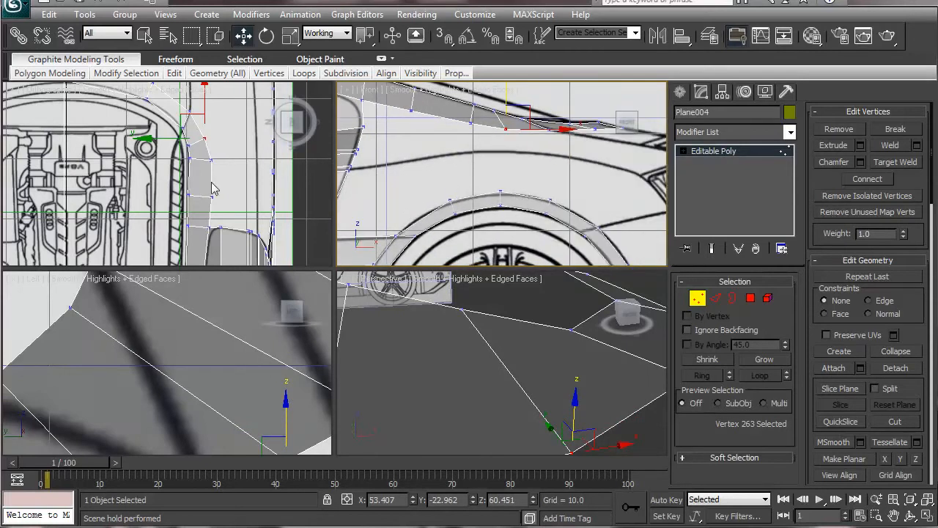
# Switch to Windows Photo Viewer and examine the rear fender in the audi-r8-20_1200 reference photo.
pyautogui.hotkey('alt', 'Tab')
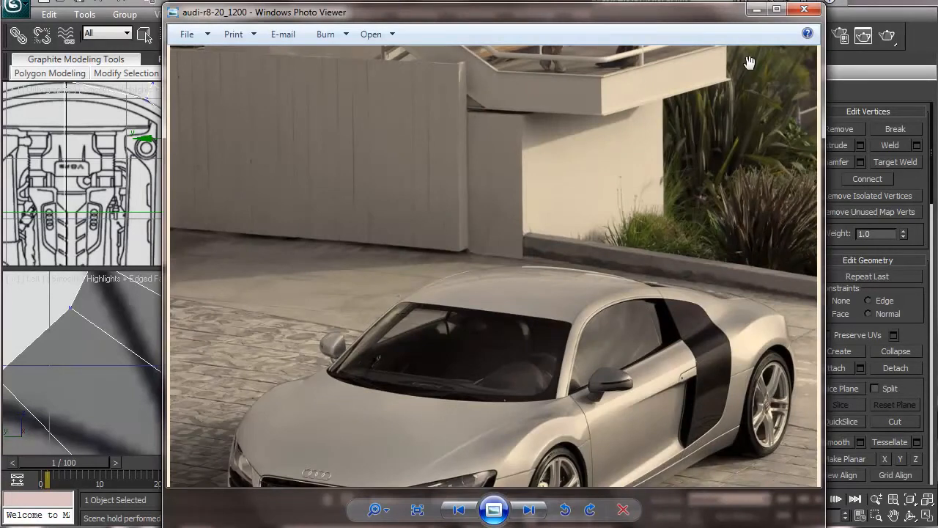
pyautogui.click(757, 9)
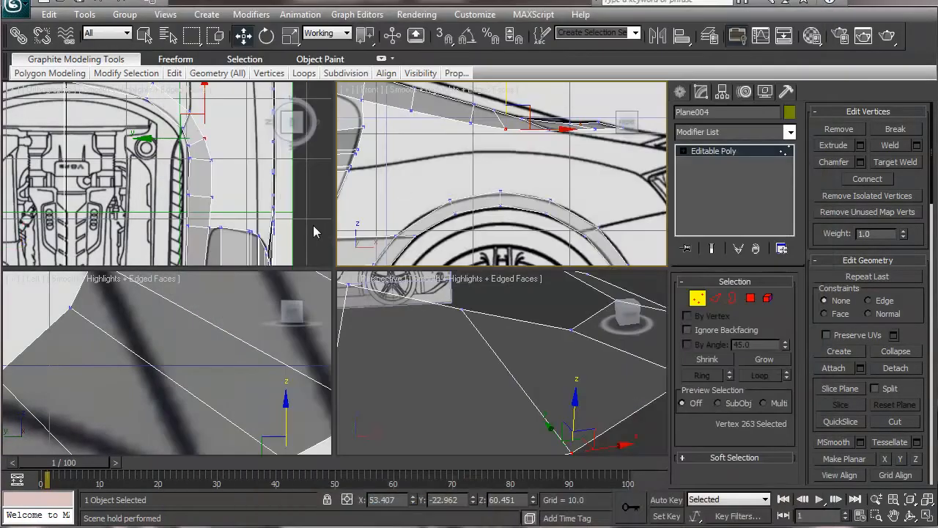
pyautogui.moveTo(268, 231); pyautogui.dragTo(272, 205, button='middle')
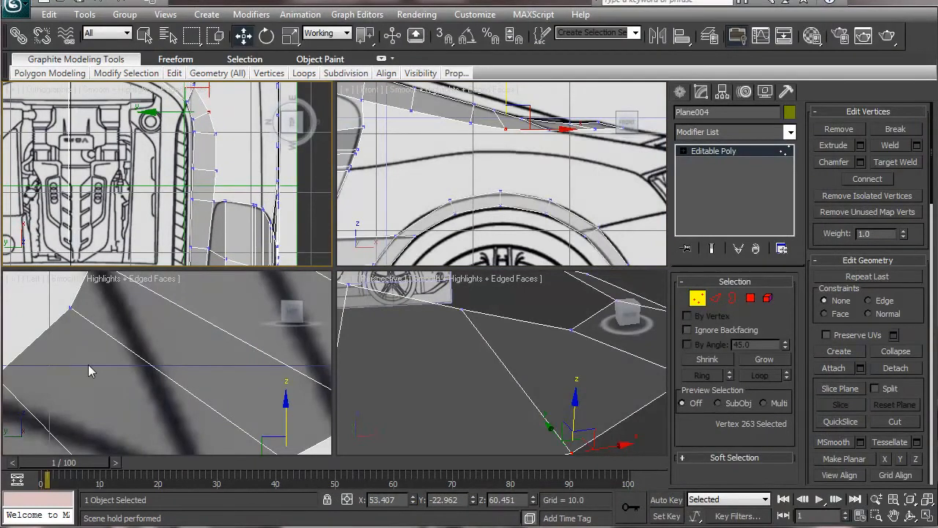
pyautogui.moveTo(416, 177); pyautogui.dragTo(514, 174, button='middle')
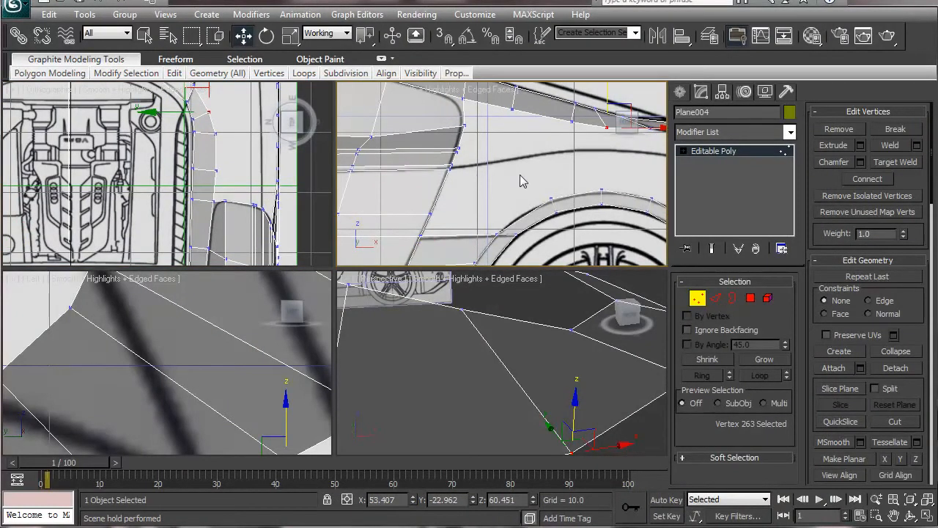
# Extend three border edges at the side blade's rear, just below the body line, rearward in the front view to about X 43.72.
pyautogui.click(715, 297)
pyautogui.moveTo(442, 170); pyautogui.dragTo(560, 187, button='middle')
pyautogui.scroll(4, 560, 187)
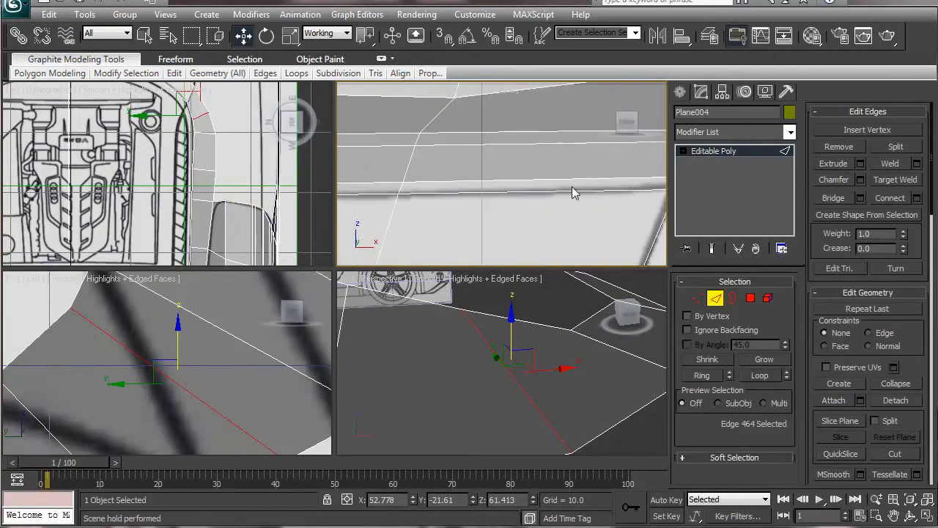
pyautogui.click(553, 179)
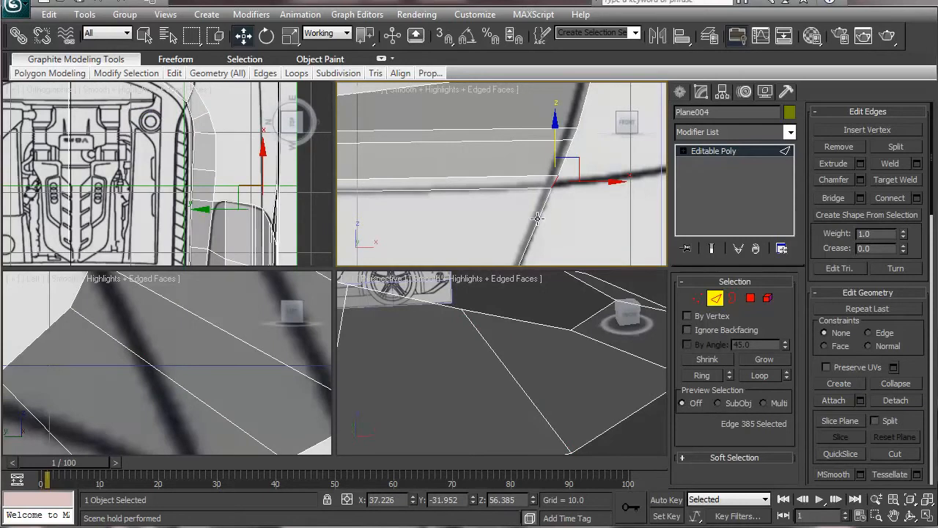
pyautogui.moveTo(536, 233); pyautogui.dragTo(540, 200, button='middle')
pyautogui.keyDown('ctrl'); pyautogui.click(540, 217); pyautogui.keyUp('ctrl')
pyautogui.scroll(-4, 572, 122)
pyautogui.keyDown('ctrl'); pyautogui.click(510, 180); pyautogui.keyUp('ctrl')
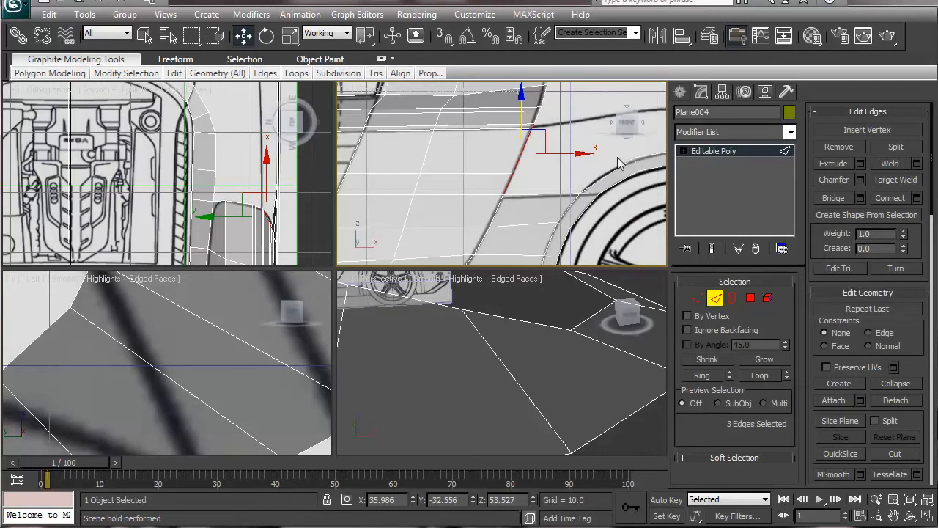
pyautogui.moveTo(569, 154); pyautogui.dragTo(540, 165, button='middle')
pyautogui.moveTo(546, 163); pyautogui.dragTo(623, 166)
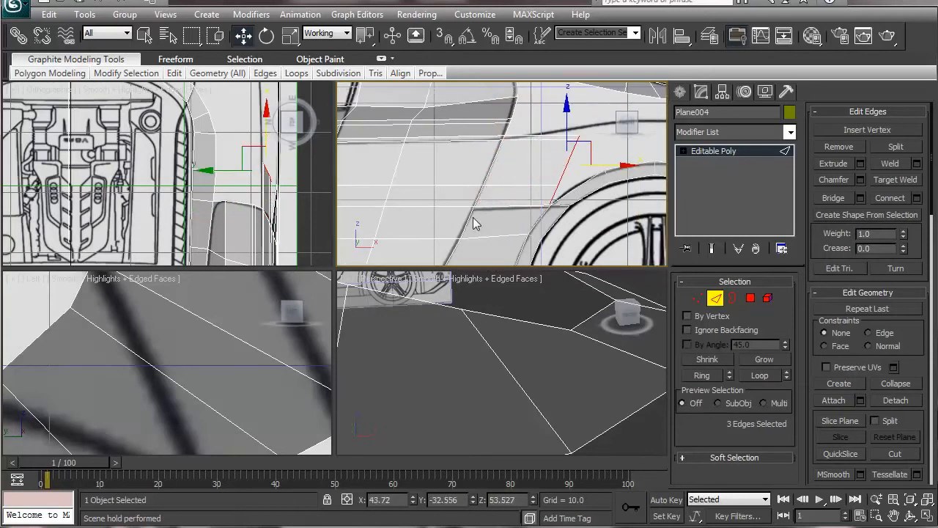
# Rotate the new fender edges steeper, stretch them vertically, and move them to about X 43.18, Z 54.23 in the front view.
pyautogui.moveTo(473, 218); pyautogui.dragTo(445, 262, button='middle')
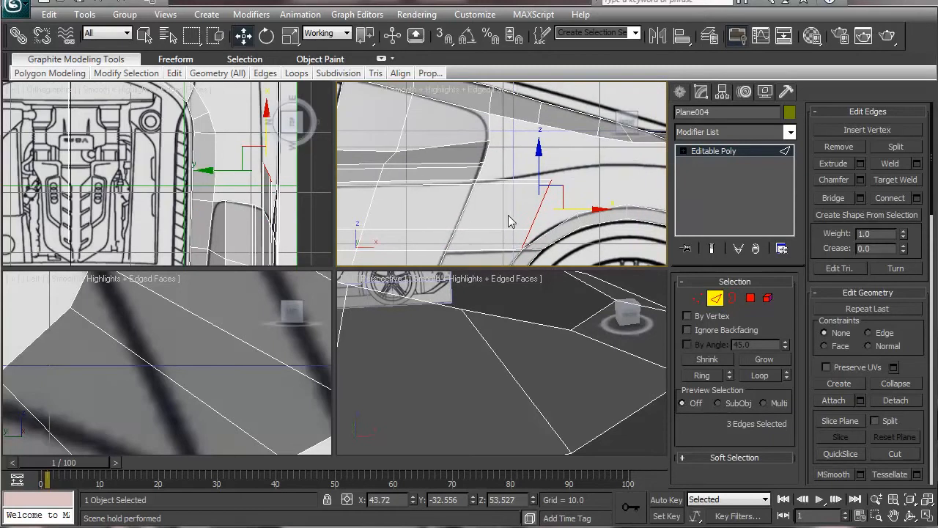
pyautogui.press('e')
pyautogui.moveTo(543, 152); pyautogui.dragTo(532, 151)
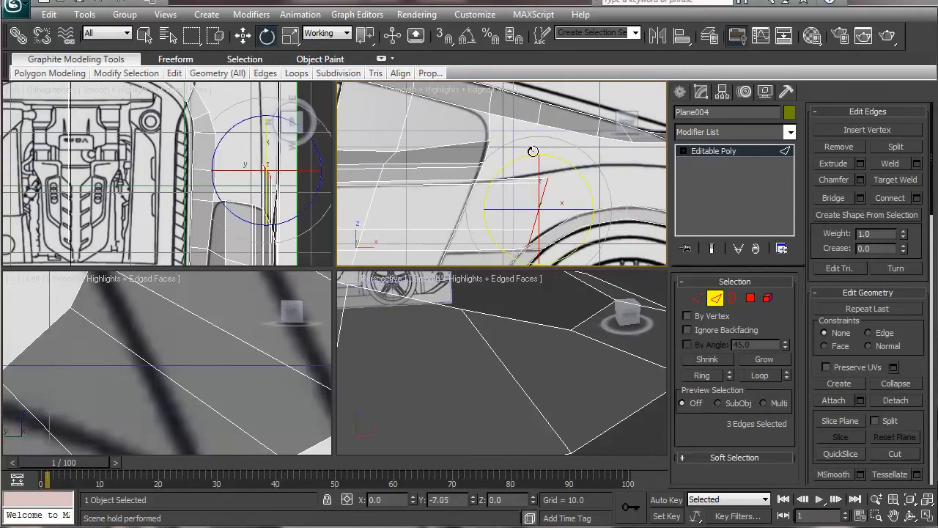
pyautogui.press('w')
pyautogui.press('r')
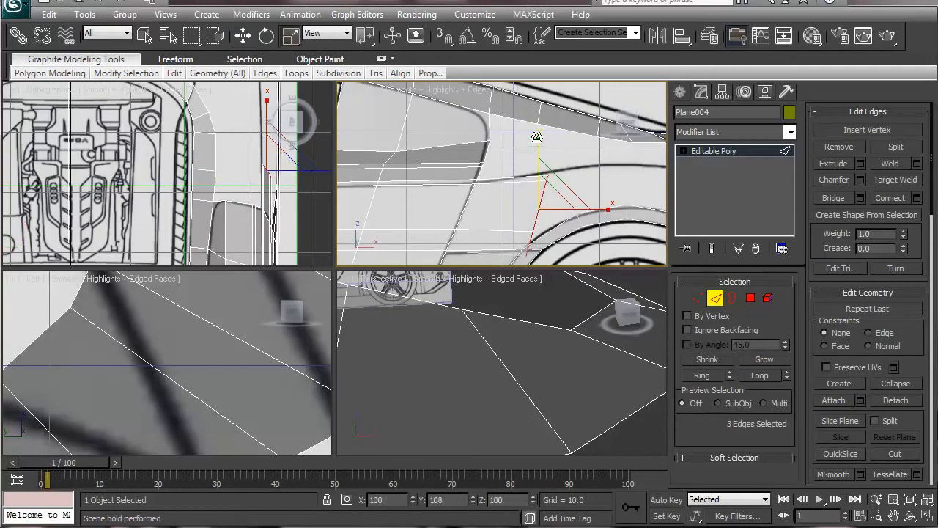
pyautogui.press('w')
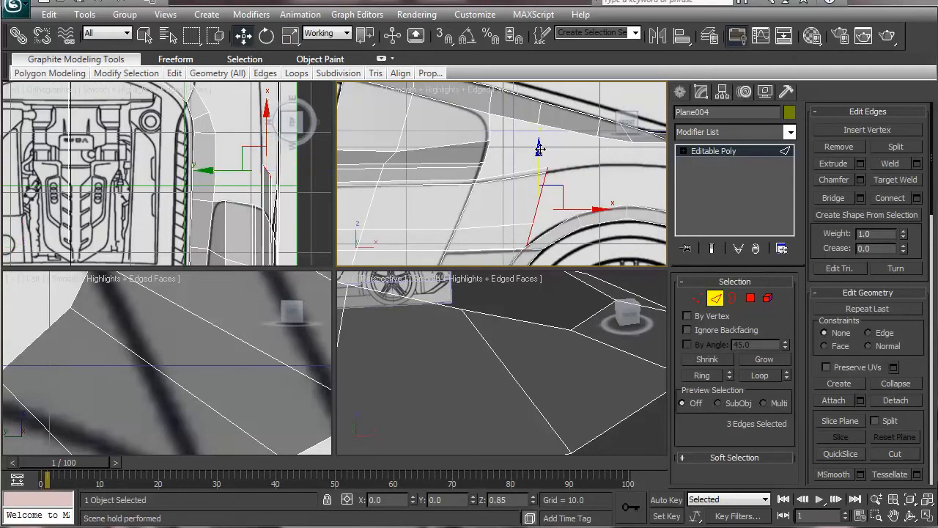
pyautogui.moveTo(540, 149); pyautogui.dragTo(539, 151)
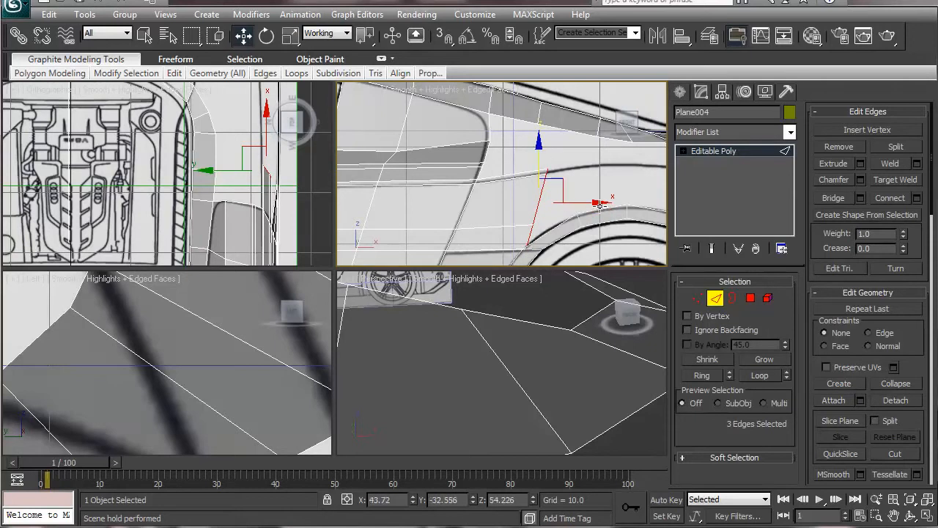
pyautogui.moveTo(599, 206); pyautogui.dragTo(588, 202)
# Target-weld the lowest vertex of the new fender edges to the wheel arch's front corner vertex.
pyautogui.moveTo(549, 214); pyautogui.dragTo(546, 156, button='middle')
pyautogui.scroll(5, 547, 156)
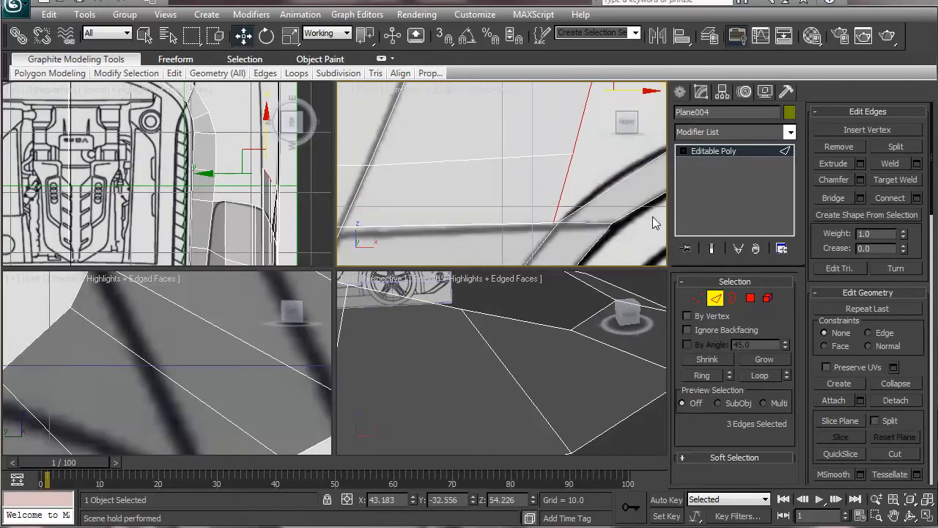
pyautogui.moveTo(526, 156); pyautogui.dragTo(427, 173, button='middle')
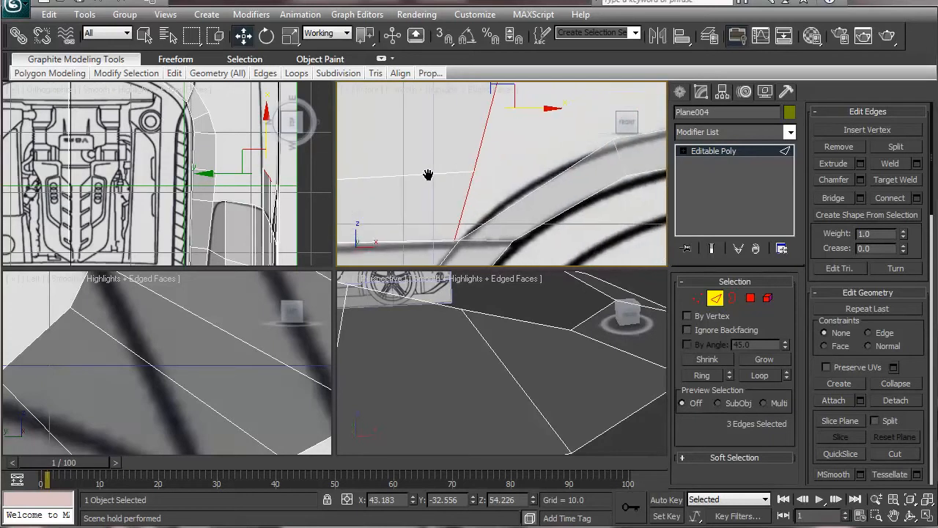
pyautogui.click(895, 181)
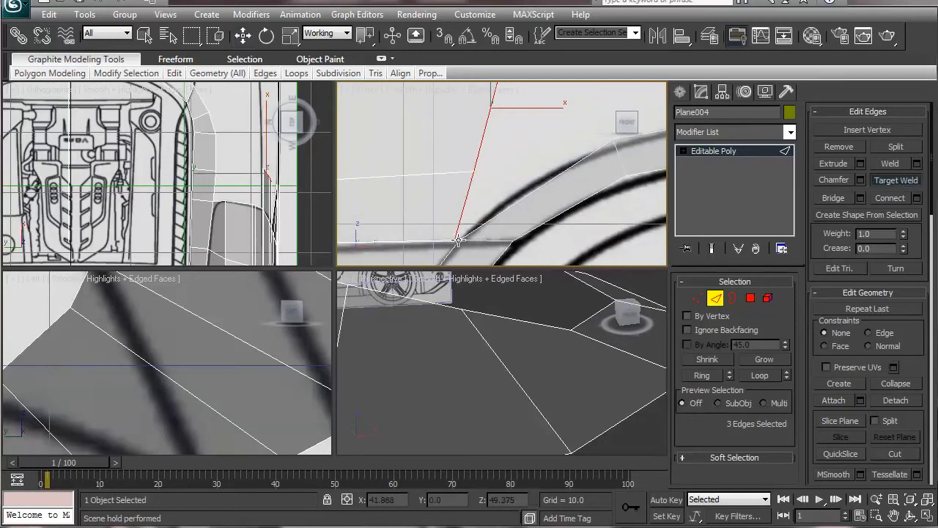
pyautogui.rightClick(461, 243)
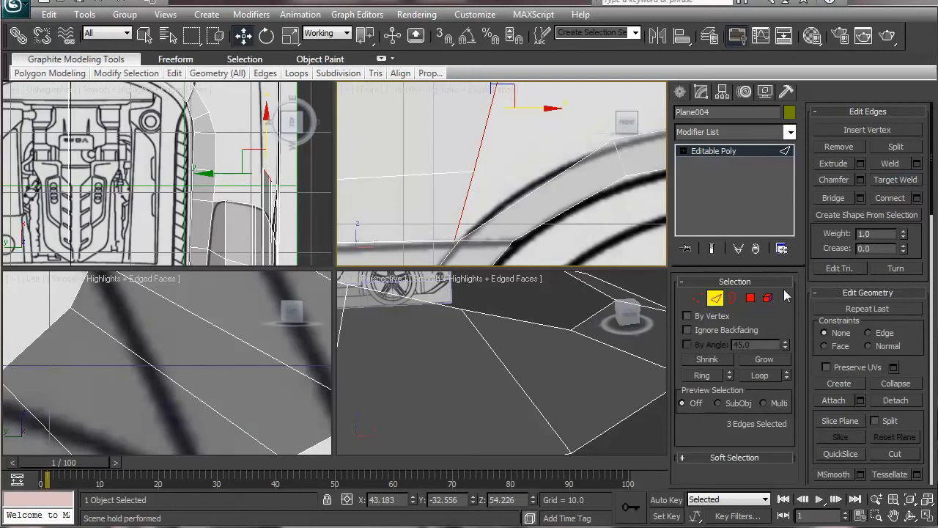
pyautogui.click(694, 299)
pyautogui.click(897, 162)
pyautogui.click(459, 240)
pyautogui.moveTo(462, 222); pyautogui.dragTo(462, 230, button='middle')
pyautogui.scroll(-3, 458, 226)
pyautogui.moveTo(479, 184); pyautogui.dragTo(480, 211, button='middle')
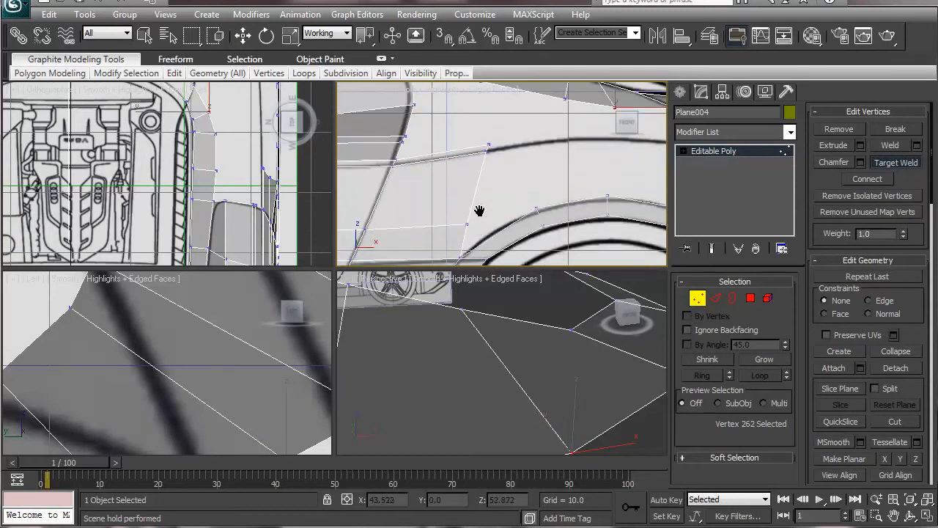
# Extend the three fender edges again in the front view, about 5.7 units rearward and 3.8 units up.
pyautogui.moveTo(469, 169); pyautogui.dragTo(414, 181, button='middle')
pyautogui.click(716, 298)
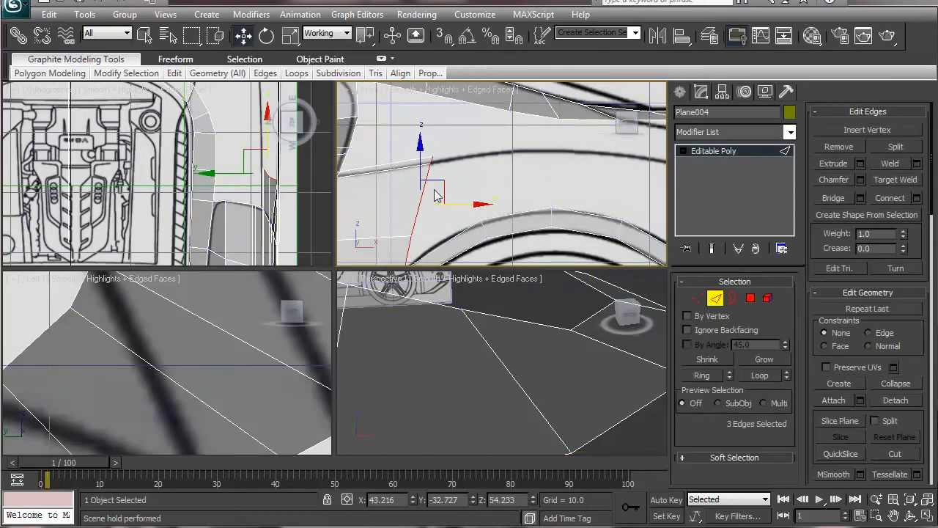
pyautogui.moveTo(431, 187); pyautogui.dragTo(517, 129)
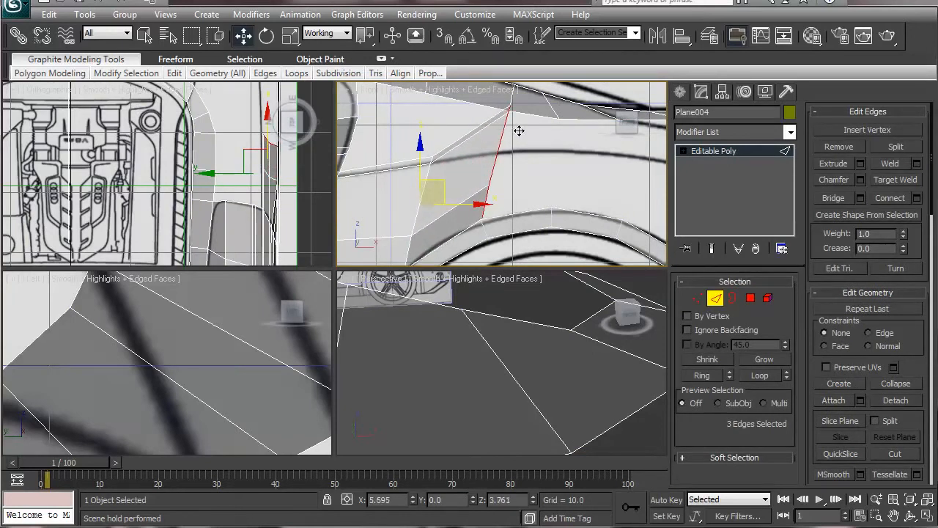
# Shrink the second row of fender edges vertically and place it at about X 48.69, Z 55.96, between body line and wheel arch.
pyautogui.press('r')
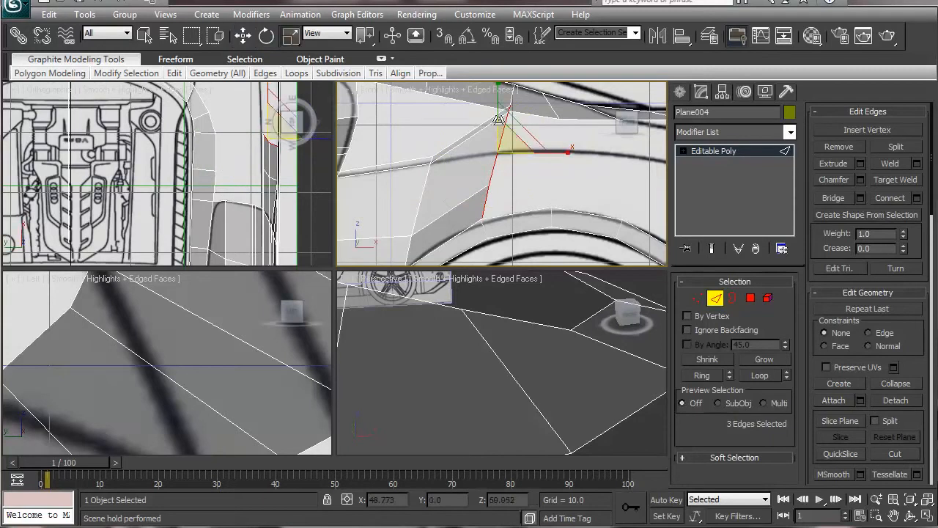
pyautogui.moveTo(497, 120); pyautogui.dragTo(502, 157, button='middle')
pyautogui.moveTo(498, 121); pyautogui.dragTo(499, 157)
pyautogui.press('w')
pyautogui.moveTo(464, 249); pyautogui.dragTo(496, 190, button='middle')
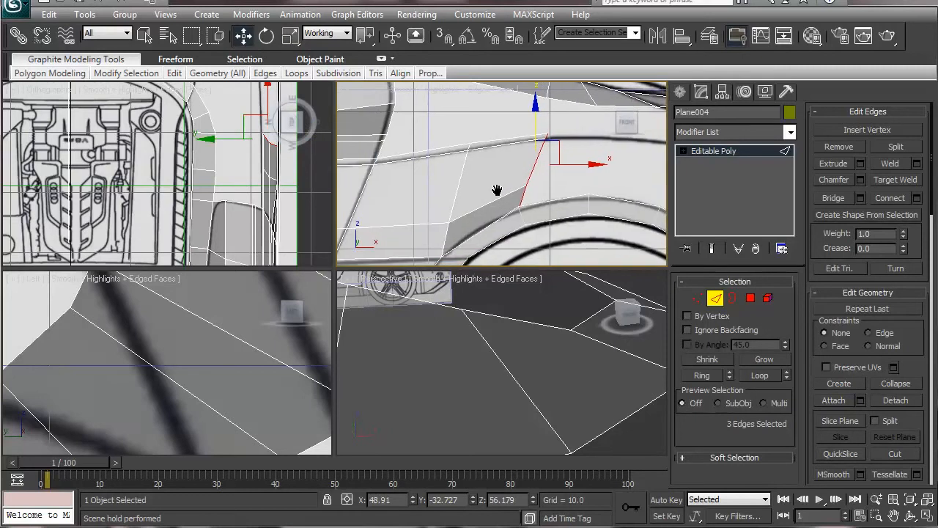
pyautogui.moveTo(592, 163); pyautogui.dragTo(588, 163)
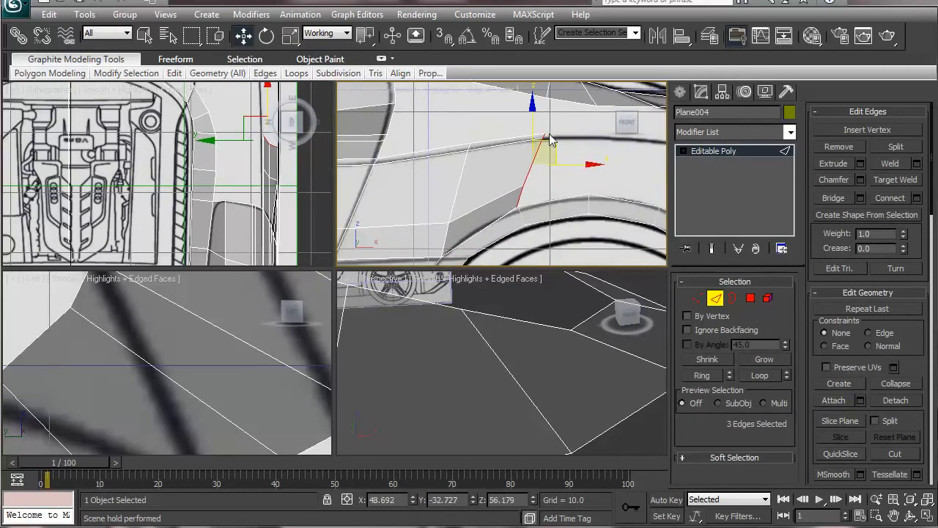
pyautogui.moveTo(534, 116); pyautogui.dragTo(534, 121)
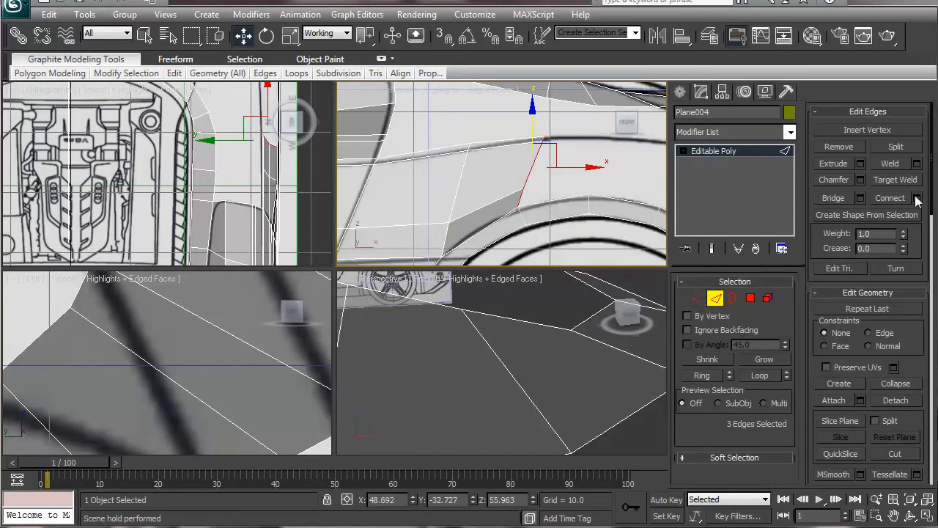
# Target-weld the lowest vertex of the second fender edge row to the adjacent vertex on the wheel arch's outer border.
pyautogui.click(910, 181)
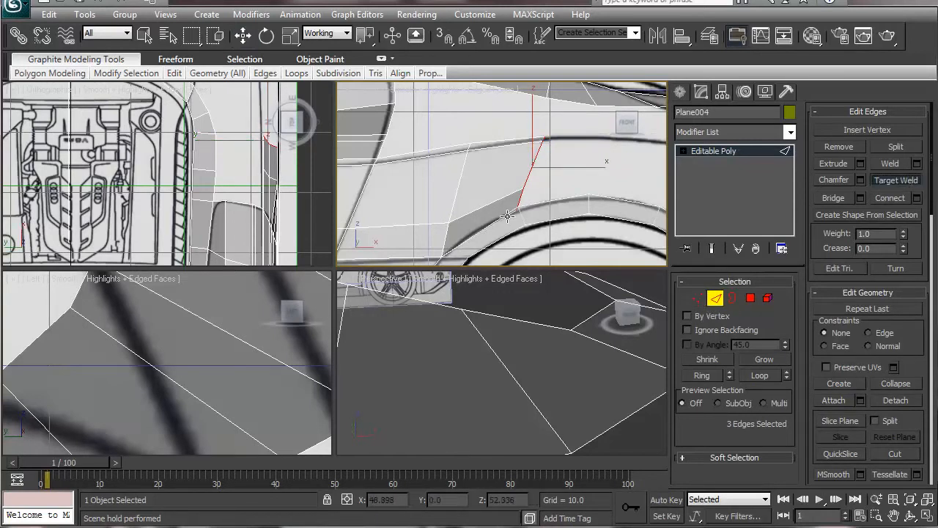
pyautogui.click(697, 297)
pyautogui.click(896, 161)
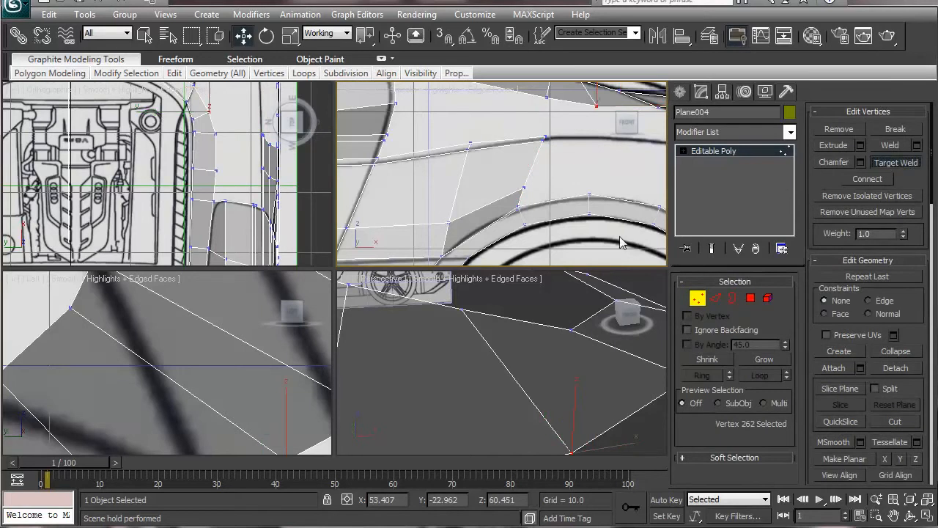
pyautogui.scroll(4, 553, 231)
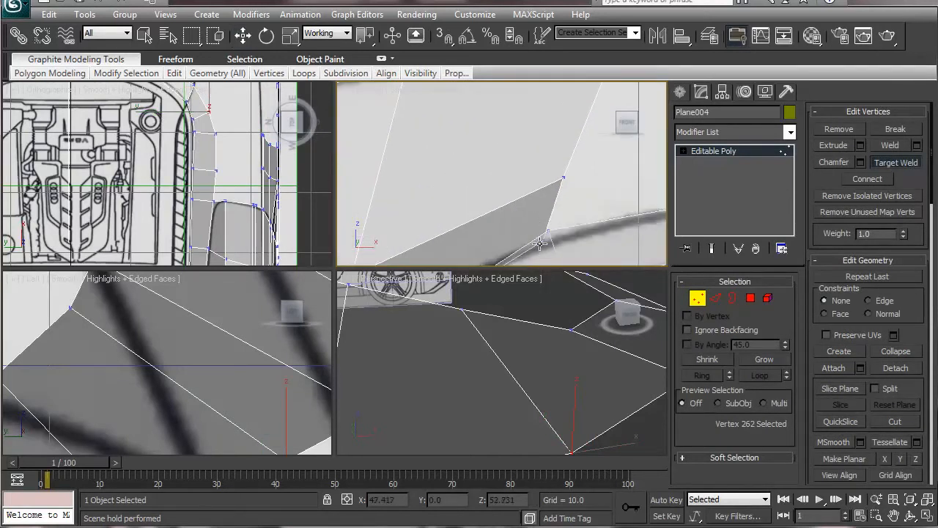
pyautogui.click(547, 235)
pyautogui.click(496, 220)
pyautogui.scroll(-3, 496, 220)
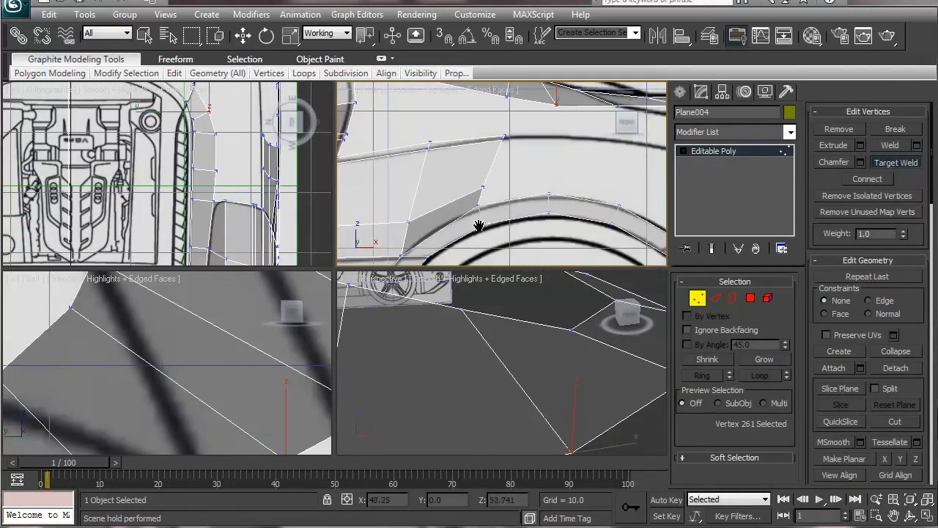
# Move the two middle fender vertices above the wheel arch outward, the front one to Y -33.63 and the rear one to Y -33.51.
pyautogui.scroll(-5, 516, 337)
pyautogui.scroll(3, 479, 350)
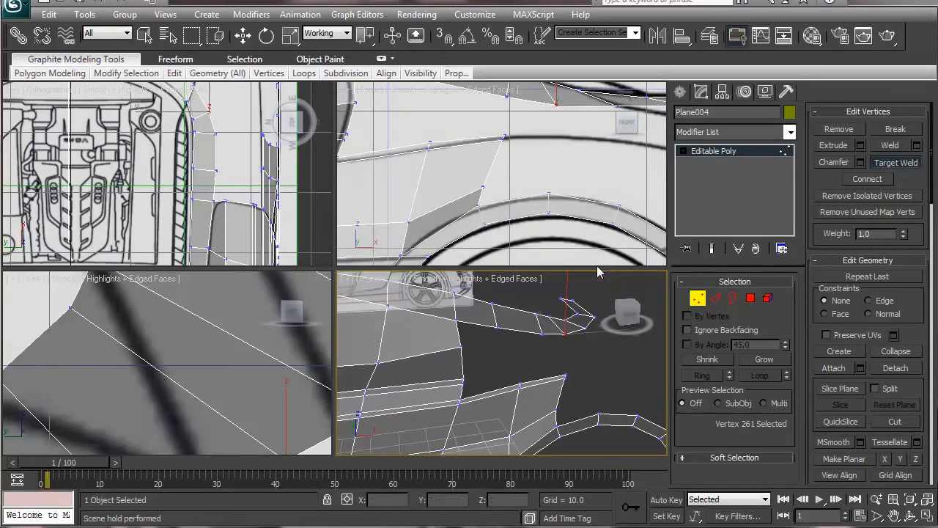
pyautogui.keyDown('alt'); pyautogui.moveTo(511, 414); pyautogui.dragTo(592, 392, button='middle'); pyautogui.keyUp('alt')
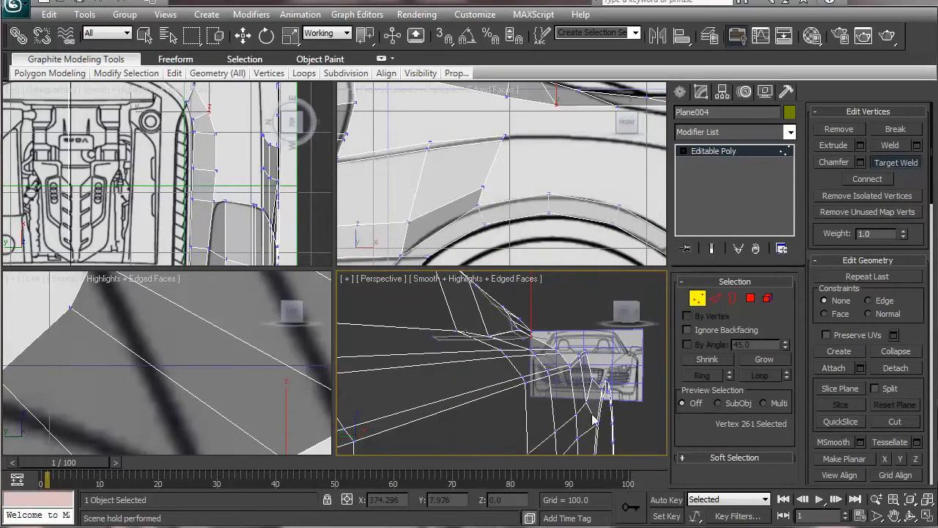
pyautogui.press('w')
pyautogui.click(588, 398)
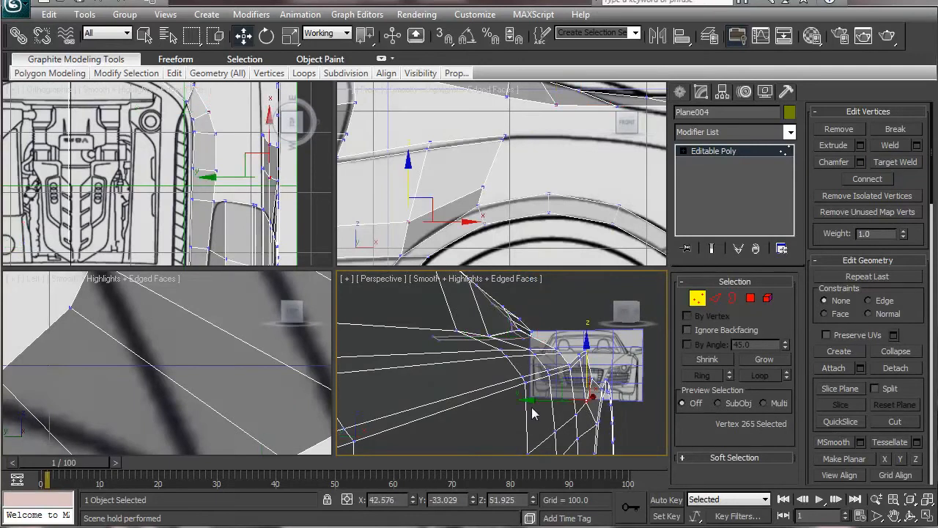
pyautogui.moveTo(532, 401); pyautogui.dragTo(531, 404)
pyautogui.keyDown('alt'); pyautogui.moveTo(531, 404); pyautogui.dragTo(562, 391, button='middle'); pyautogui.keyUp('alt')
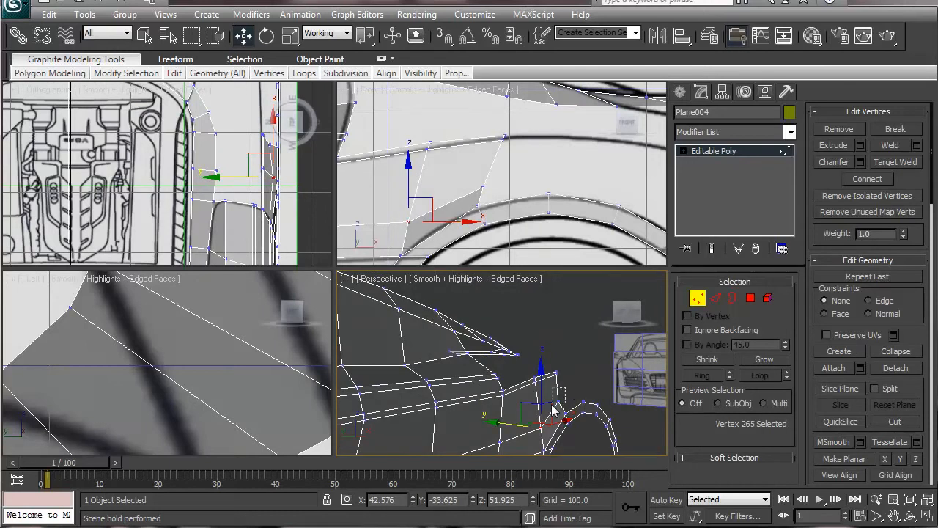
pyautogui.click(554, 405)
pyautogui.moveTo(522, 414)
pyautogui.keyDown('alt'); pyautogui.mouseDown(button='middle')
pyautogui.moveTo(551, 423)
pyautogui.moveTo(524, 396)
pyautogui.mouseUp(button='middle'); pyautogui.keyUp('alt')
pyautogui.moveTo(506, 397); pyautogui.dragTo(507, 400)
pyautogui.keyDown('alt'); pyautogui.moveTo(507, 400); pyautogui.dragTo(537, 419, button='middle'); pyautogui.keyUp('alt')
pyautogui.moveTo(199, 181); pyautogui.dragTo(173, 183, button='middle')
pyautogui.moveTo(173, 144); pyautogui.dragTo(108, 251, button='middle')
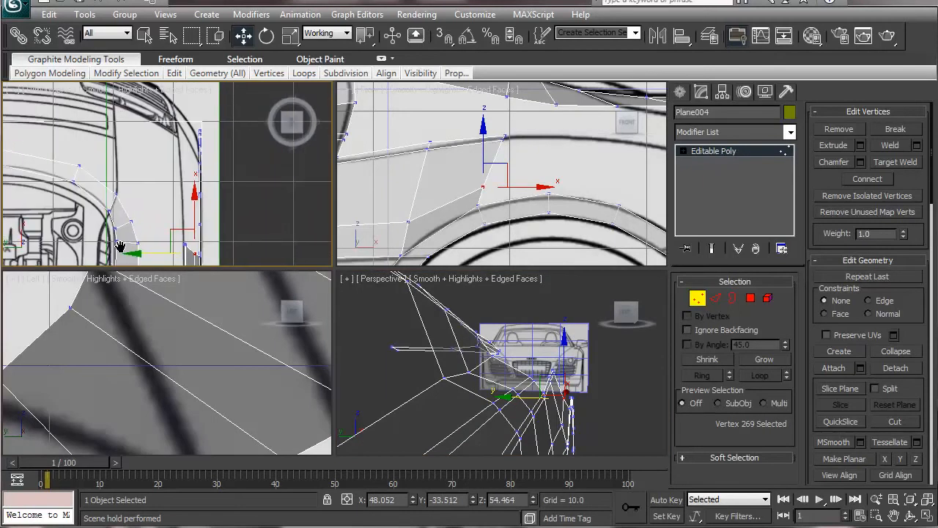
pyautogui.click(489, 152)
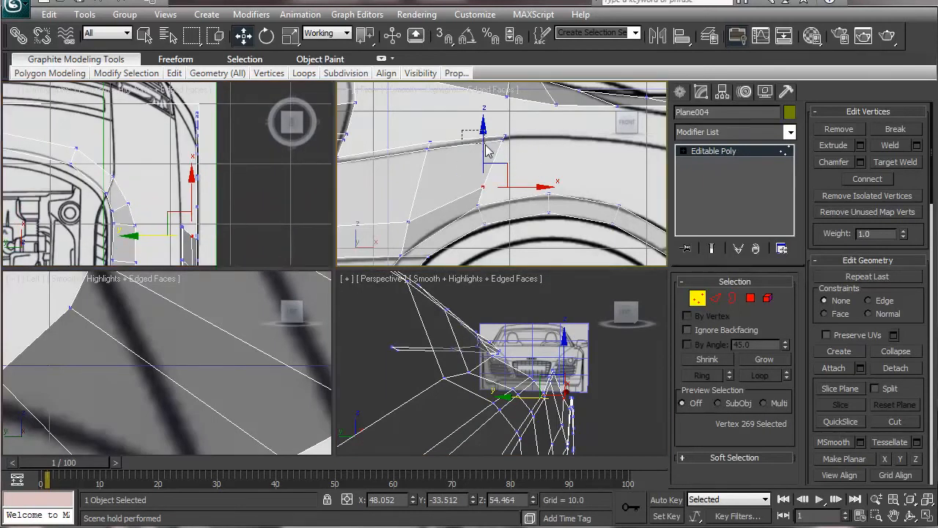
pyautogui.moveTo(472, 119); pyautogui.dragTo(517, 165)
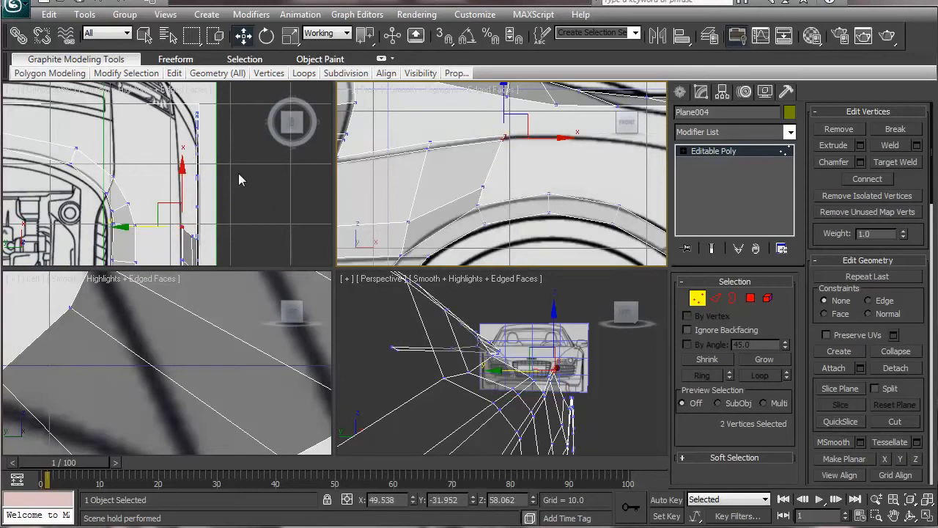
# Extend the three upper outer edges of the wheel arch about 2.1 units rearward and 3.5 up, and bring them inward to Y -31.92.
pyautogui.moveTo(557, 176); pyautogui.dragTo(410, 181, button='middle')
pyautogui.scroll(-1, 487, 177)
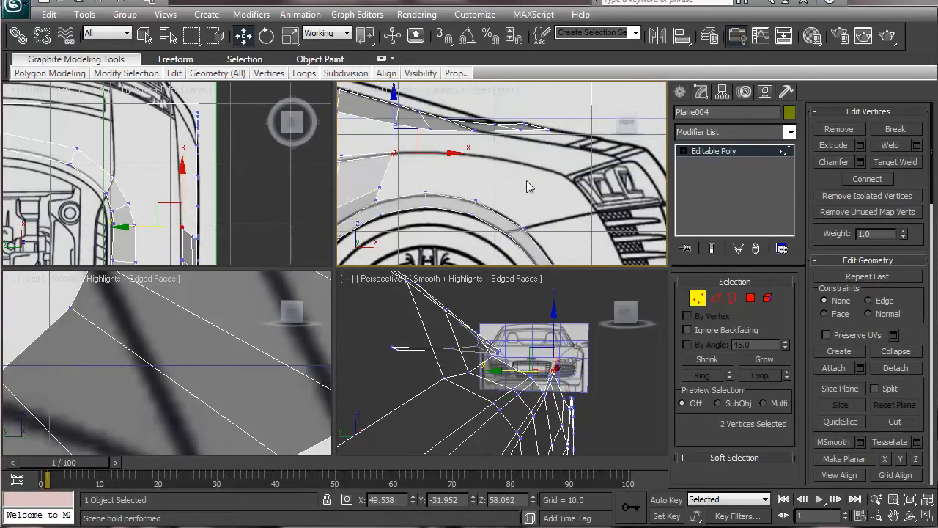
pyautogui.moveTo(526, 181); pyautogui.dragTo(517, 157, button='middle')
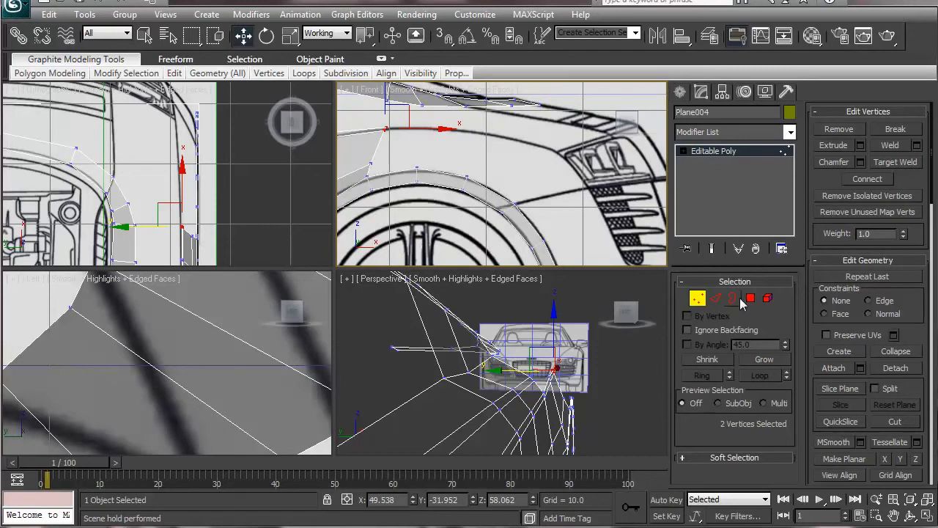
pyautogui.click(715, 298)
pyautogui.click(452, 173)
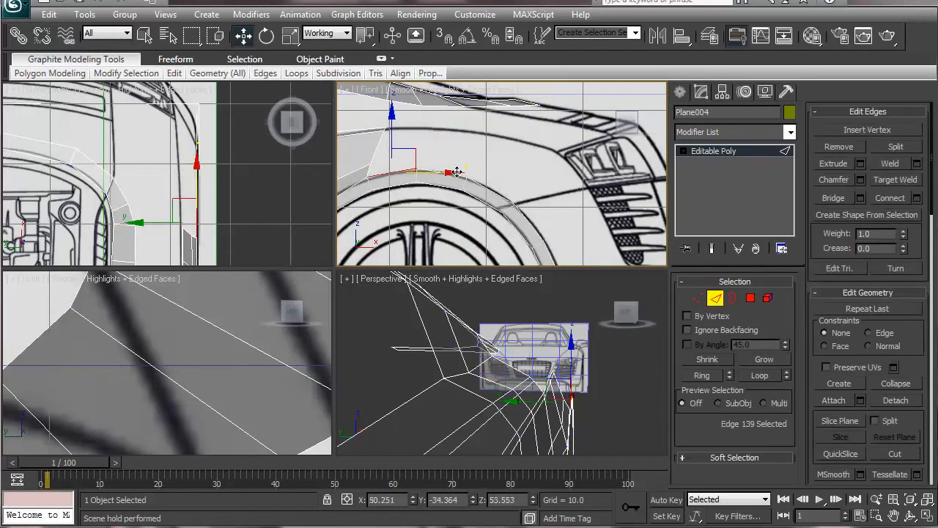
pyautogui.keyDown('ctrl'); pyautogui.click(486, 187); pyautogui.keyUp('ctrl')
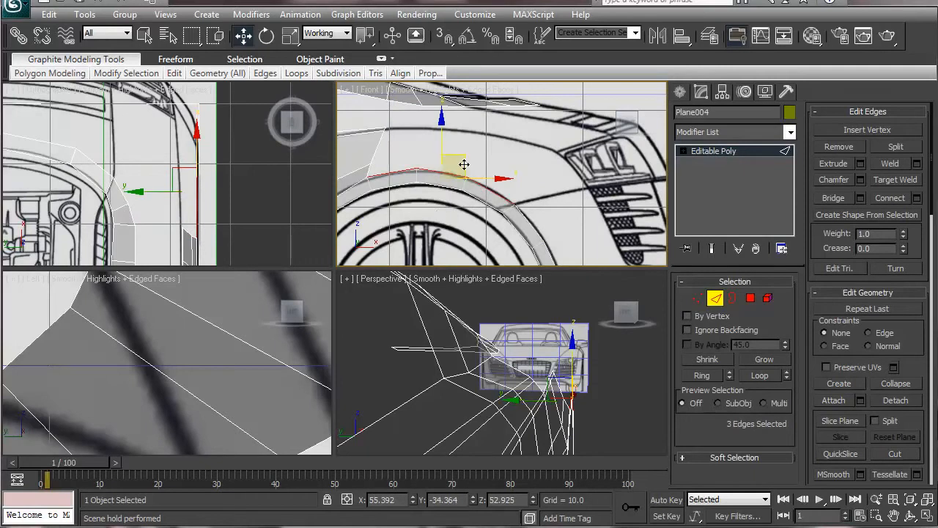
pyautogui.moveTo(460, 159); pyautogui.dragTo(480, 123)
pyautogui.moveTo(138, 183); pyautogui.dragTo(124, 178)
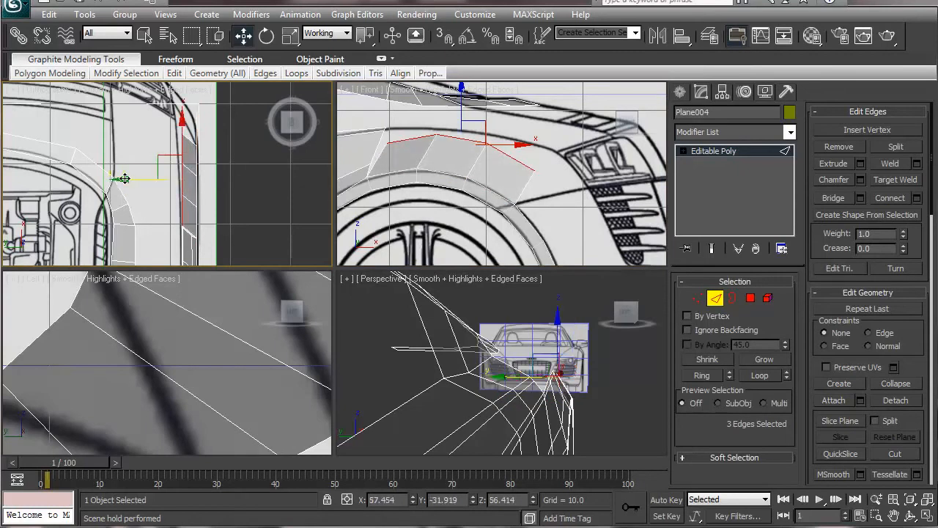
# Raise the three new fender edges above the wheel arch to about Z 57.56.
pyautogui.click(463, 90)
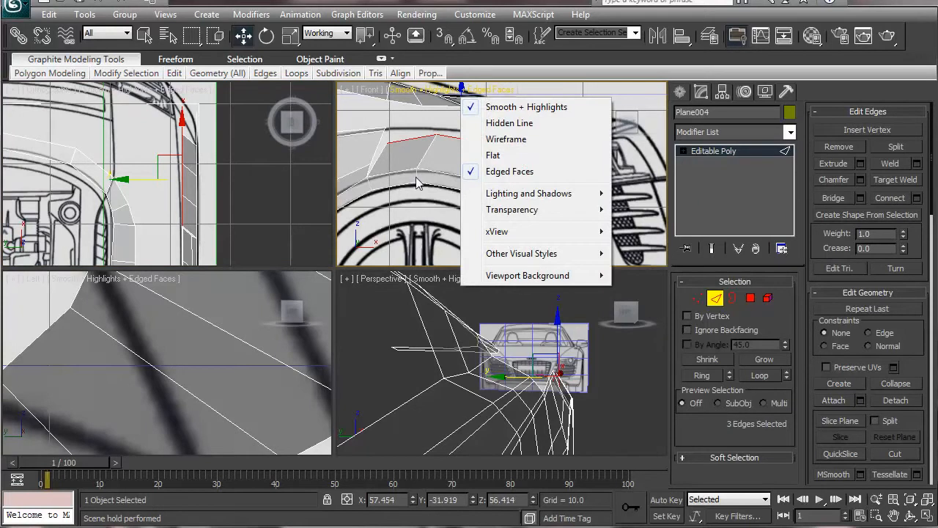
pyautogui.click(469, 87)
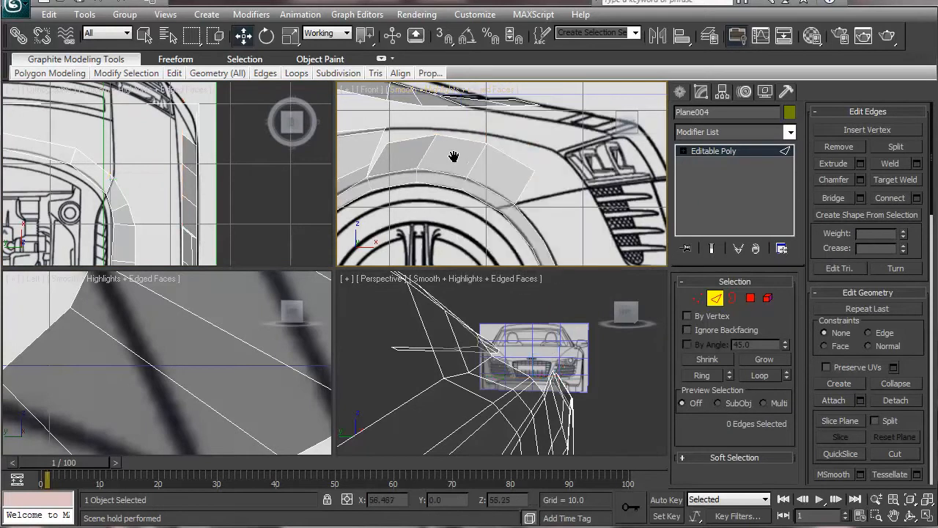
pyautogui.moveTo(452, 156); pyautogui.dragTo(471, 172, button='middle')
pyautogui.hotkey('ctrl', 'z')
pyautogui.moveTo(473, 139); pyautogui.dragTo(469, 164, button='middle')
pyautogui.moveTo(479, 136); pyautogui.dragTo(480, 114)
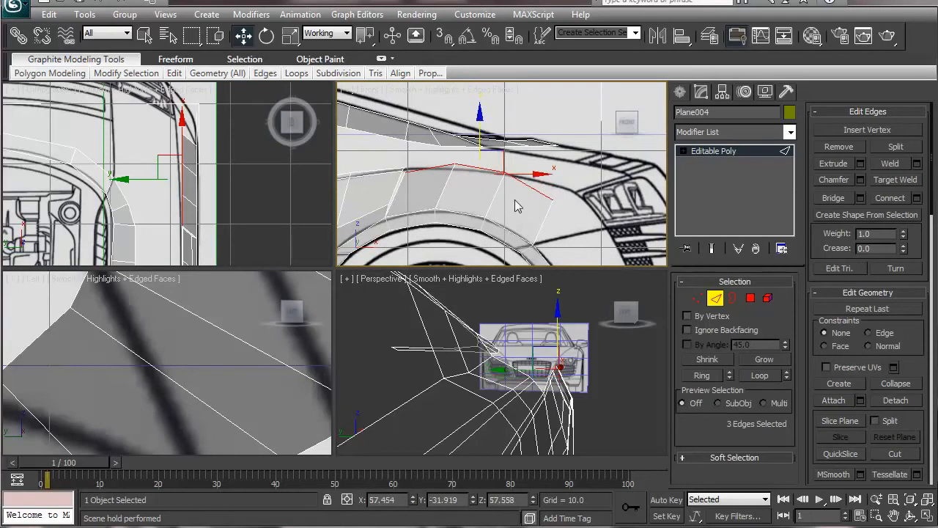
# Stretch the three fender edges horizontally toward the taillight and rotate them about 7.7 degrees in the front view.
pyautogui.press('r')
pyautogui.moveTo(535, 180); pyautogui.dragTo(565, 181)
pyautogui.press('w')
pyautogui.press('e')
pyautogui.moveTo(552, 149); pyautogui.dragTo(563, 161)
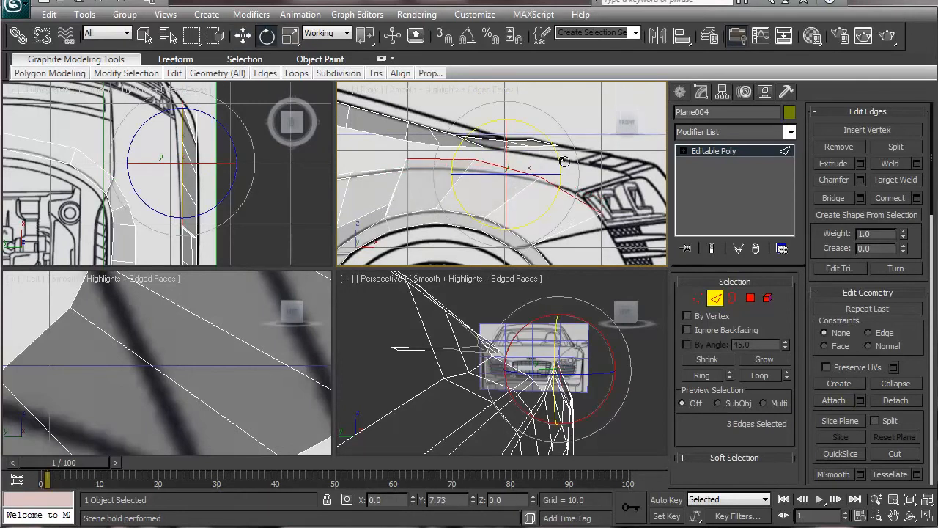
# Lower the edge row onto the body line, angle it along the fender in the top view, and place it at X 60.19, Y -31.43, Z 56.12.
pyautogui.press('w')
pyautogui.moveTo(507, 117); pyautogui.dragTo(507, 142)
pyautogui.moveTo(181, 168); pyautogui.dragTo(183, 164, button='middle')
pyautogui.press('e')
pyautogui.moveTo(166, 207); pyautogui.dragTo(170, 210)
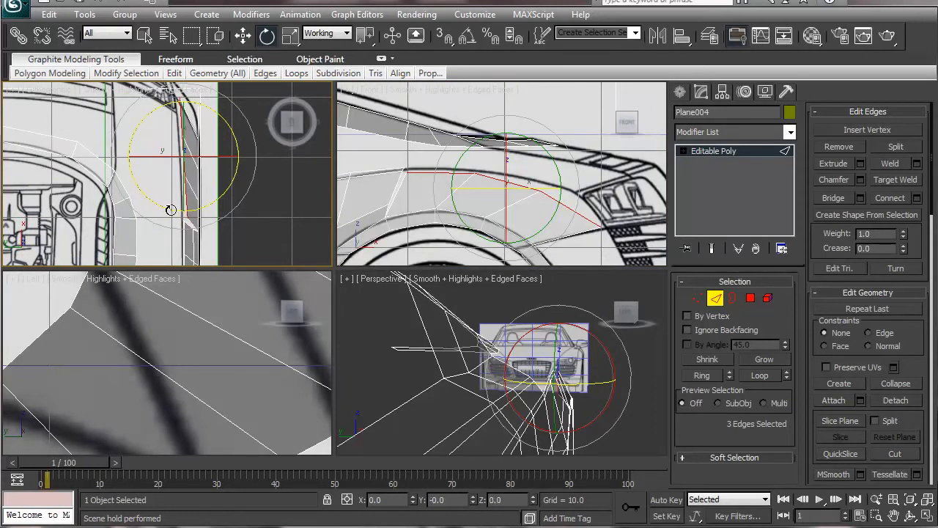
pyautogui.press('w')
pyautogui.moveTo(121, 153); pyautogui.dragTo(136, 173)
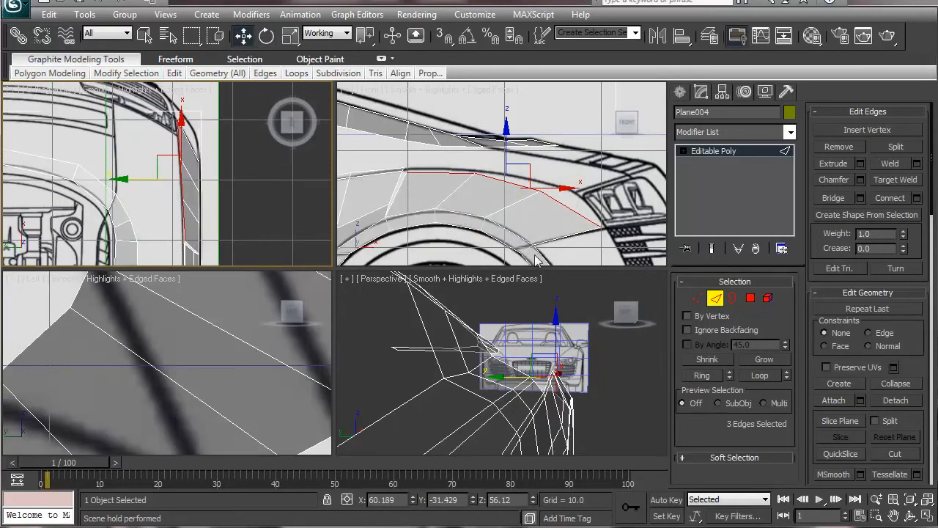
# Move the row's third vertex to the taillight corner at about X 67.28, Z 55.90, and nudge the rearmost and second vertices slightly rearward.
pyautogui.click(697, 297)
pyautogui.click(540, 192)
pyautogui.moveTo(570, 167); pyautogui.dragTo(632, 165)
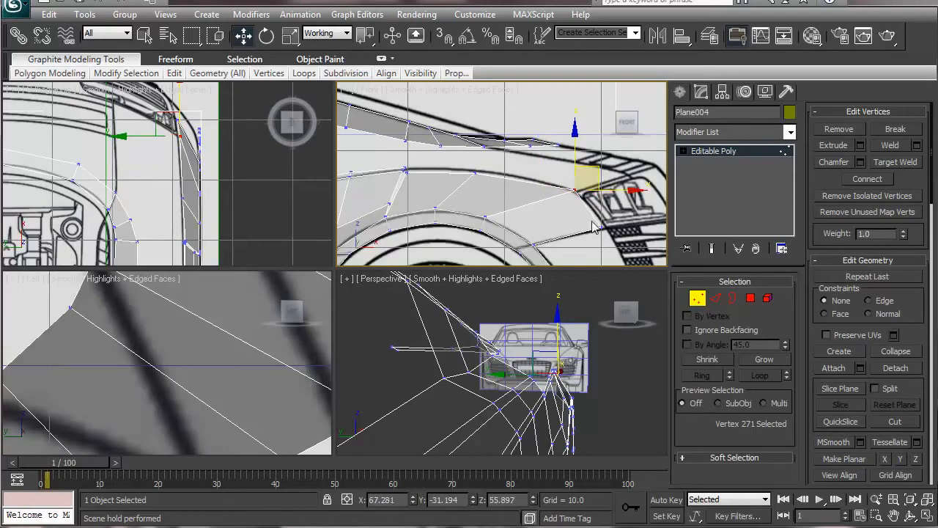
pyautogui.click(601, 230)
pyautogui.moveTo(623, 202); pyautogui.dragTo(626, 203)
pyautogui.click(482, 172)
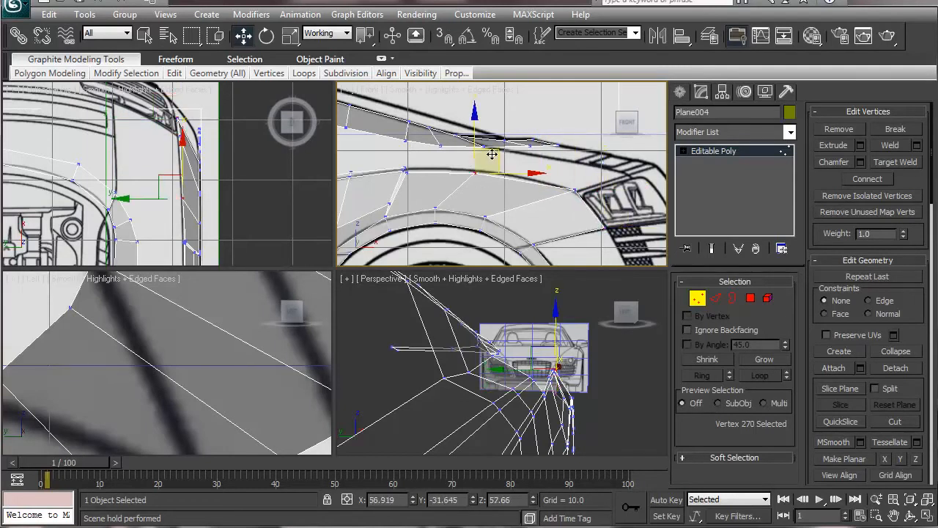
# Target-weld the new row's front vertex to the adjacent upper corner vertex of the front fender section.
pyautogui.click(407, 171)
pyautogui.moveTo(207, 194); pyautogui.dragTo(205, 123, button='middle')
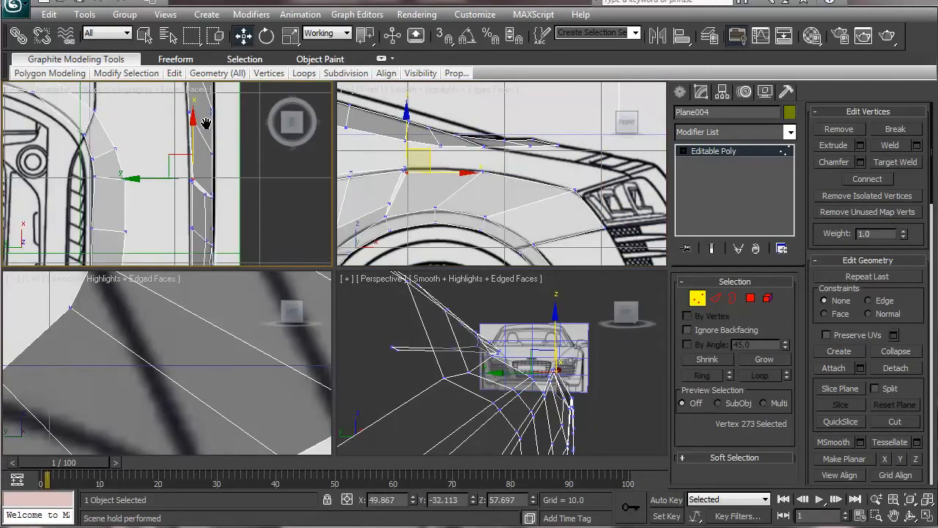
pyautogui.scroll(10, 554, 400)
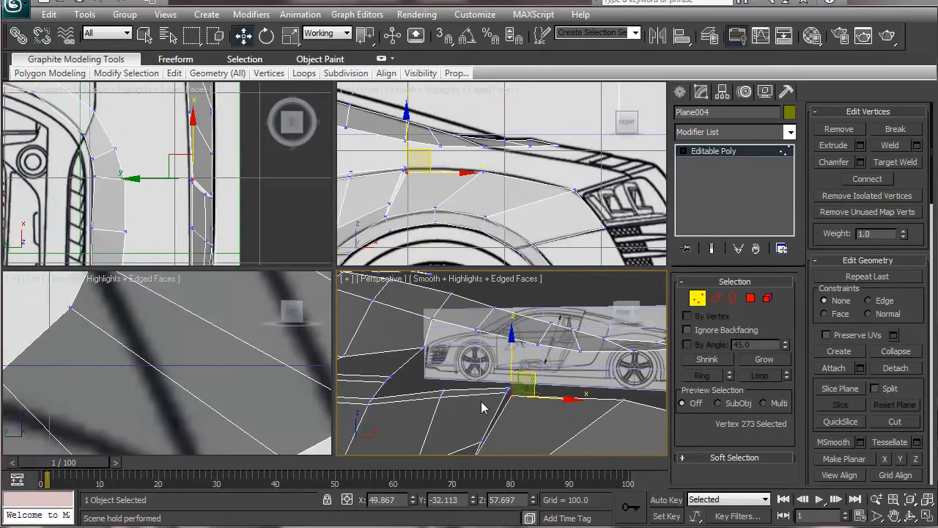
pyautogui.keyDown('alt'); pyautogui.moveTo(450, 376); pyautogui.dragTo(472, 406, button='middle'); pyautogui.keyUp('alt')
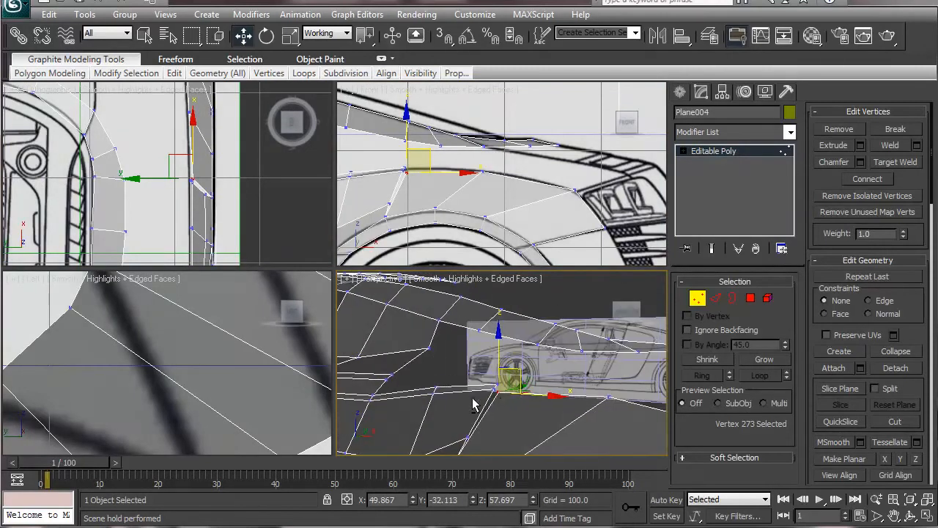
pyautogui.click(890, 167)
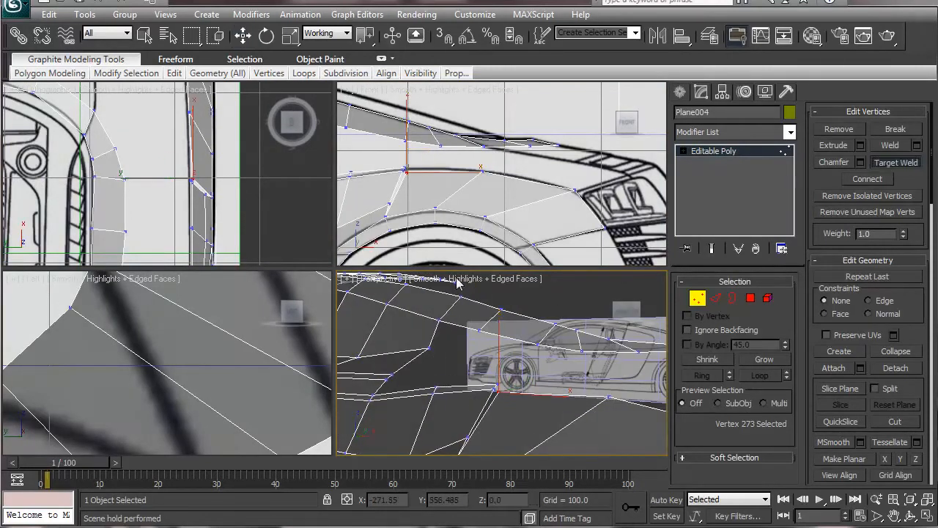
pyautogui.moveTo(449, 186); pyautogui.dragTo(485, 192, button='middle')
pyautogui.scroll(5, 486, 186)
pyautogui.moveTo(364, 189); pyautogui.dragTo(451, 188, button='middle')
pyautogui.click(464, 168)
# Connect the ring of four edges across the rear fender with 2 segments, pinch 56 and a slide near 16.
pyautogui.click(715, 298)
pyautogui.click(704, 375)
pyautogui.scroll(-3, 557, 190)
pyautogui.moveTo(655, 229); pyautogui.dragTo(620, 220, button='middle')
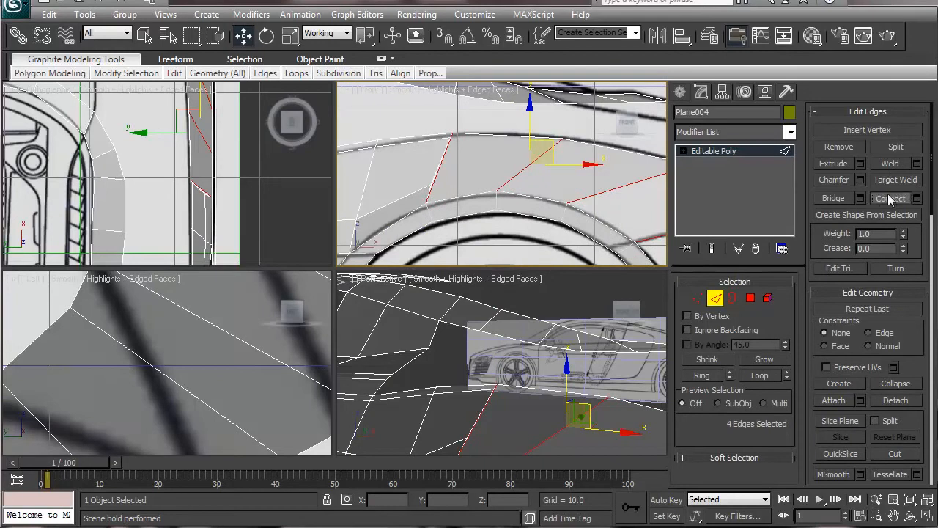
pyautogui.click(889, 198)
pyautogui.hotkey('ctrl', 'z')
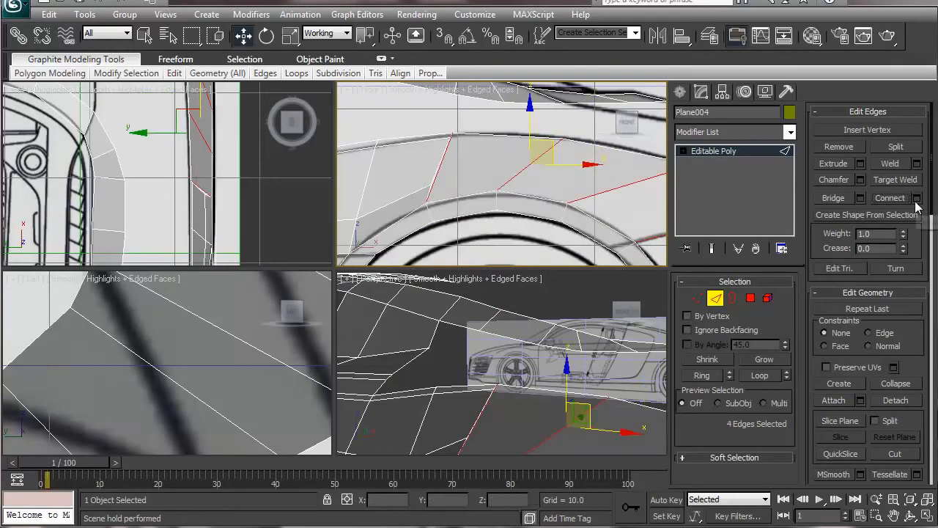
pyautogui.click(916, 198)
pyautogui.click(472, 195)
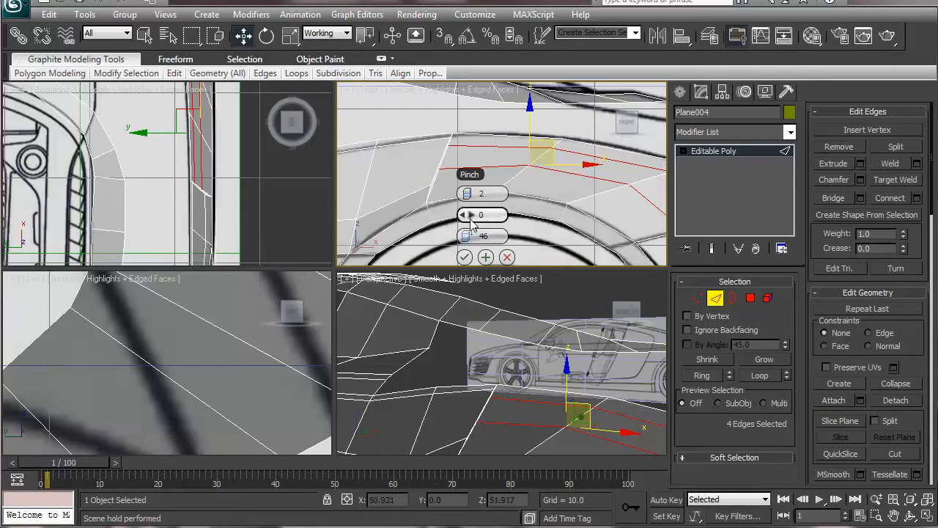
pyautogui.moveTo(469, 215); pyautogui.dragTo(513, 233)
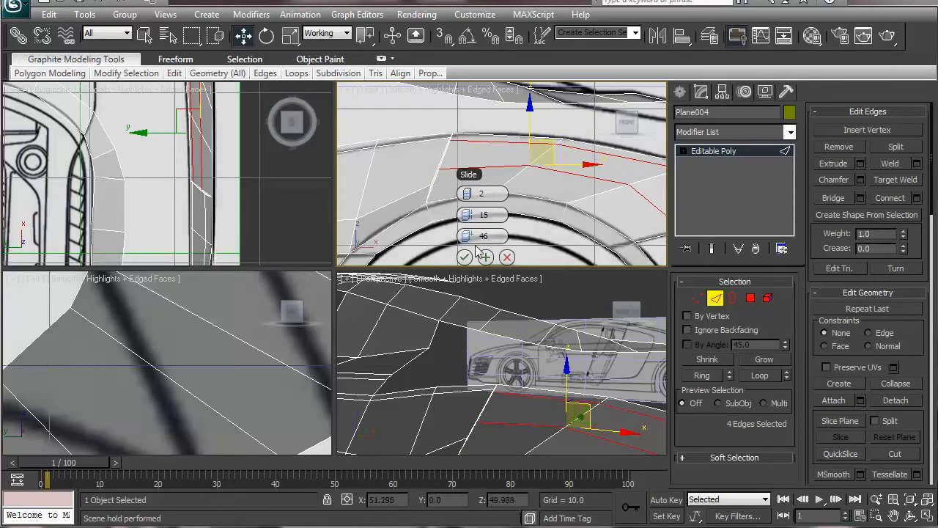
pyautogui.moveTo(457, 235); pyautogui.dragTo(377, 240)
pyautogui.moveTo(475, 214); pyautogui.dragTo(586, 239)
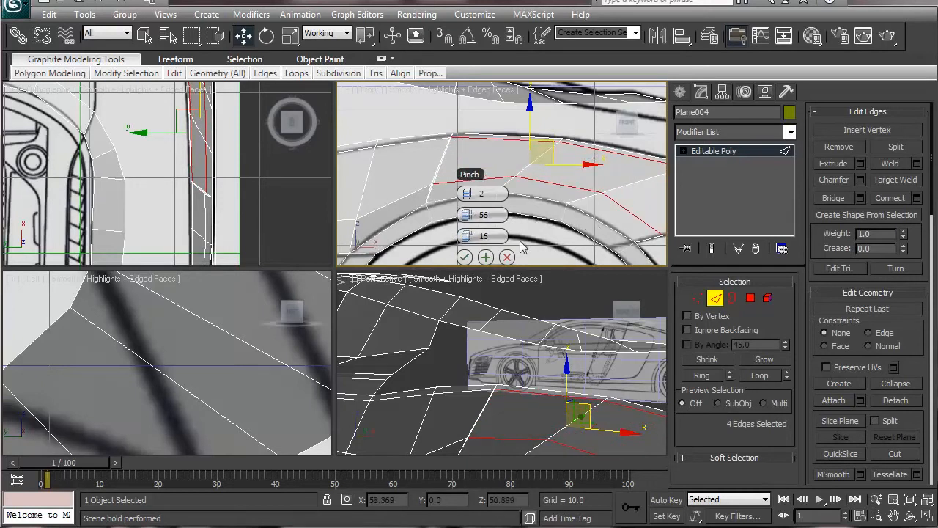
pyautogui.moveTo(469, 240); pyautogui.dragTo(459, 244)
pyautogui.click(464, 257)
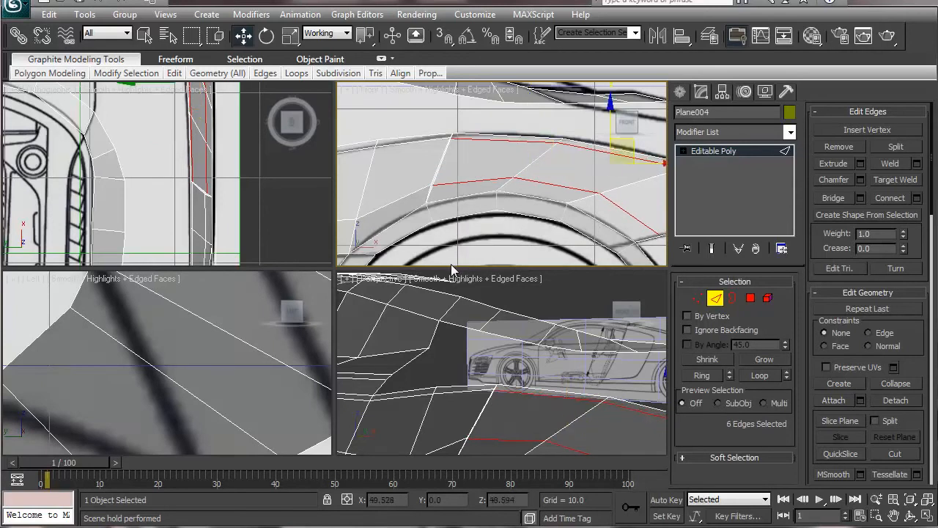
# Target-weld the lower and upper pairs of loose vertices along the seam between the front and rear fender sections.
pyautogui.keyDown('alt'); pyautogui.moveTo(428, 407); pyautogui.dragTo(557, 434, button='middle'); pyautogui.keyUp('alt')
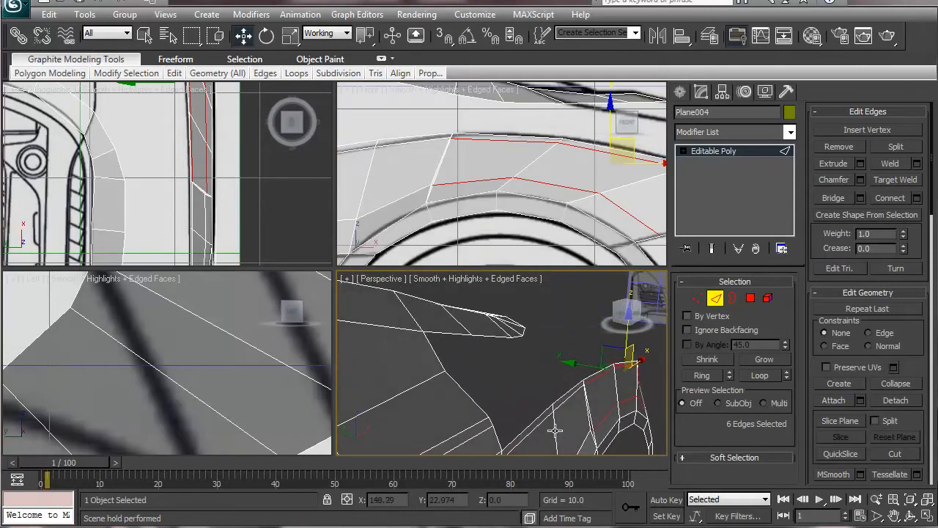
pyautogui.click(697, 298)
pyautogui.click(894, 162)
pyautogui.keyDown('alt'); pyautogui.moveTo(545, 444); pyautogui.dragTo(499, 390, button='middle'); pyautogui.keyUp('alt')
pyautogui.scroll(2, 523, 360)
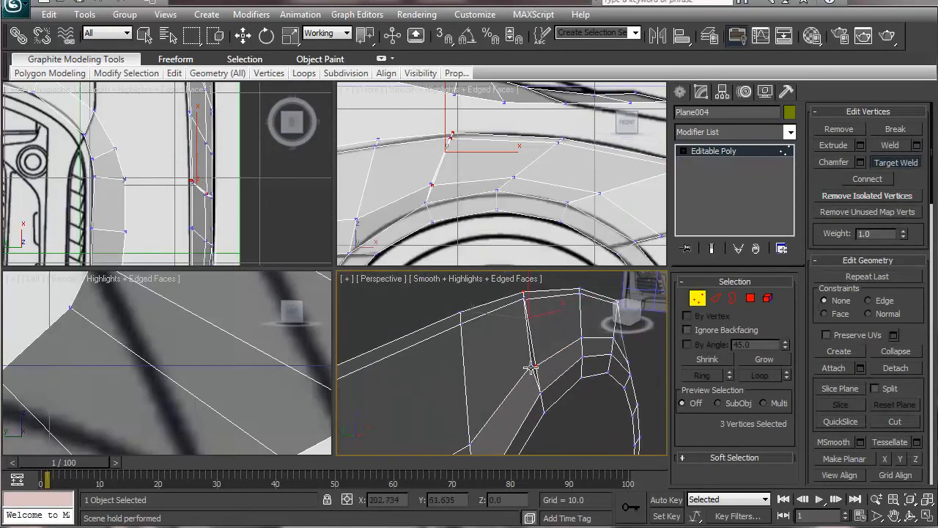
pyautogui.click(535, 364)
pyautogui.scroll(4, 476, 361)
pyautogui.scroll(-4, 486, 360)
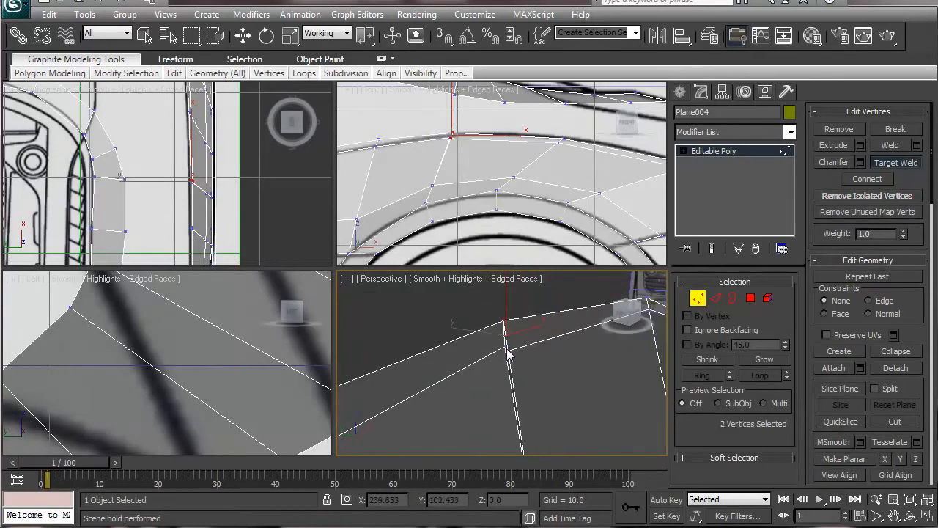
pyautogui.click(507, 351)
# Select the four rearmost fender vertices by the taillight and move them inward to Y -30.68 in the top view.
pyautogui.moveTo(532, 372); pyautogui.dragTo(464, 383, button='middle')
pyautogui.scroll(-3, 457, 387)
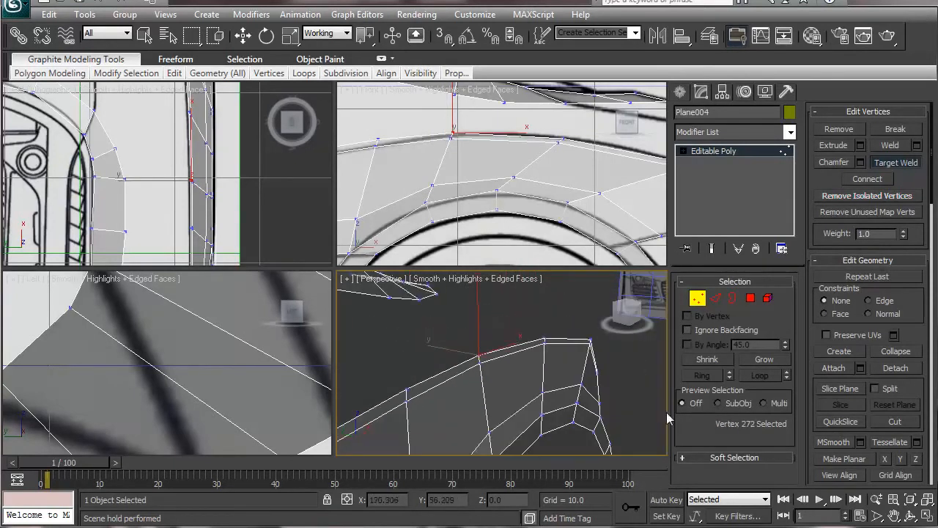
pyautogui.keyDown('alt'); pyautogui.moveTo(498, 419); pyautogui.dragTo(446, 408, button='middle'); pyautogui.keyUp('alt')
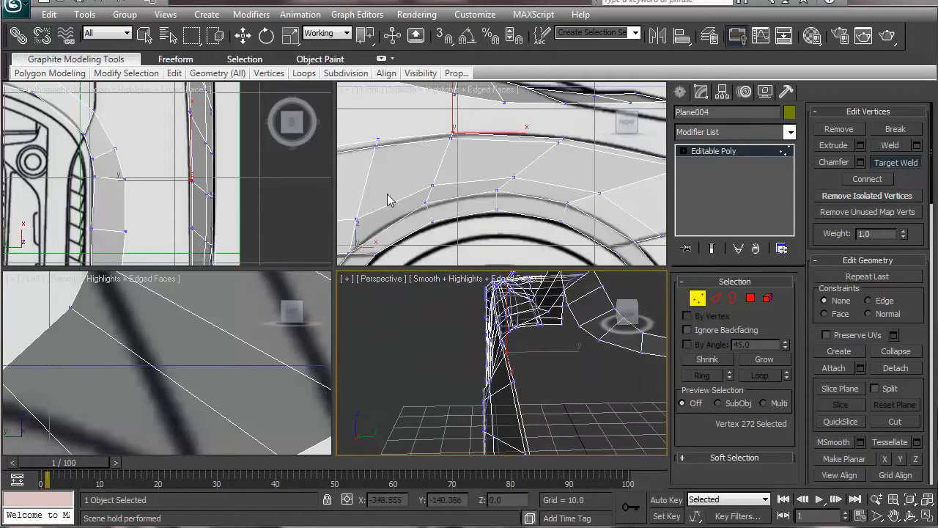
pyautogui.moveTo(578, 202); pyautogui.dragTo(482, 202, button='middle')
pyautogui.moveTo(211, 161); pyautogui.dragTo(251, 280, button='middle')
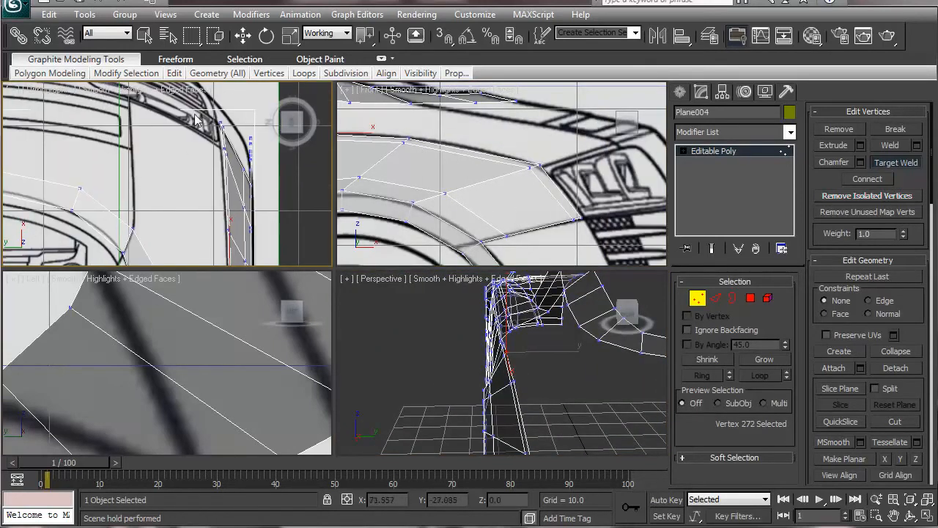
pyautogui.click(883, 161)
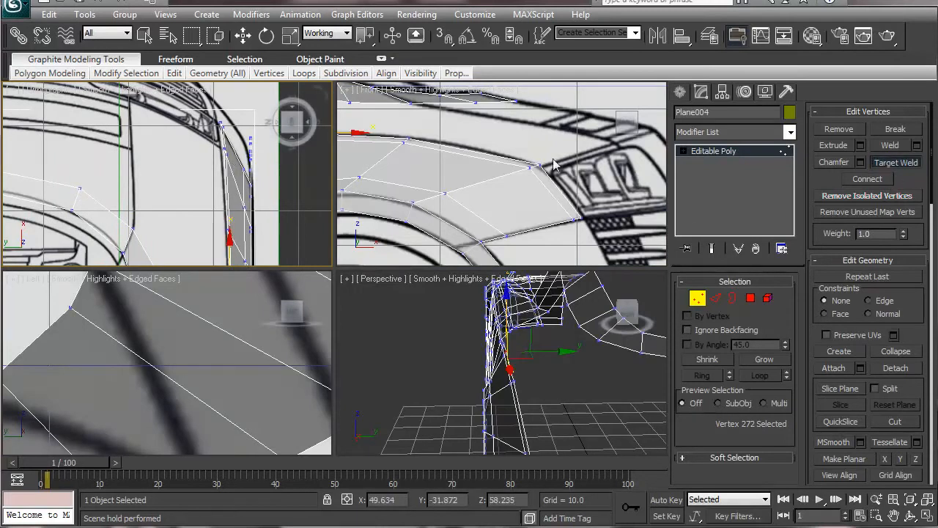
pyautogui.moveTo(202, 115); pyautogui.dragTo(232, 181)
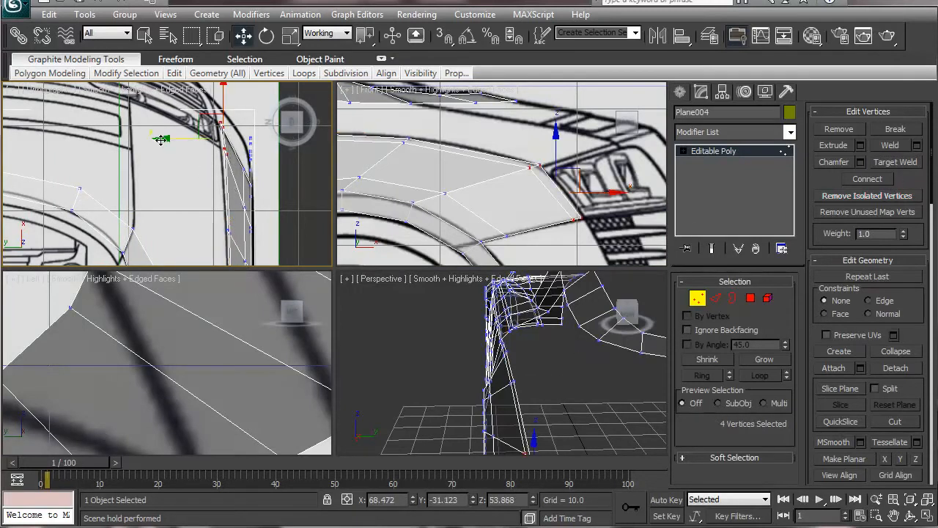
pyautogui.moveTo(161, 139); pyautogui.dragTo(156, 139)
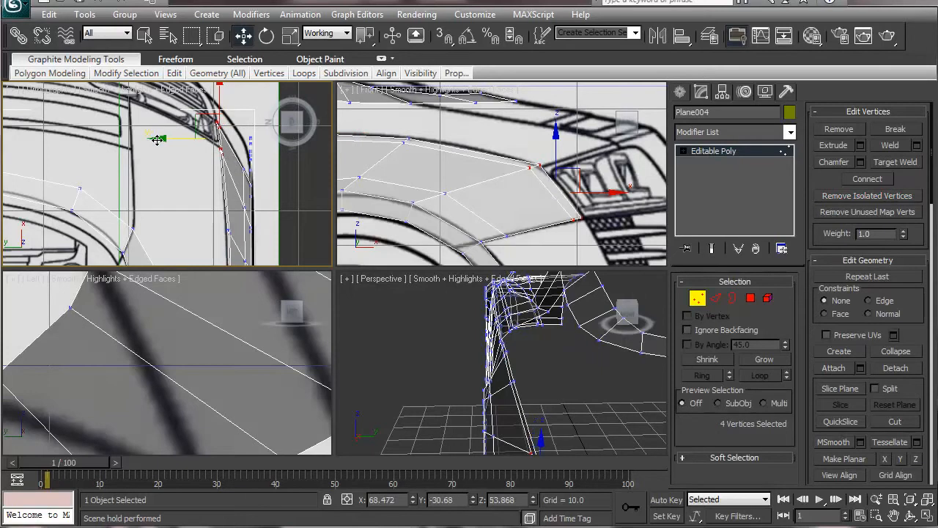
# Select the four outer edges down the rear side of the wheel arch and extrude them rearward into a new fender strip.
pyautogui.moveTo(545, 183); pyautogui.dragTo(543, 139, button='middle')
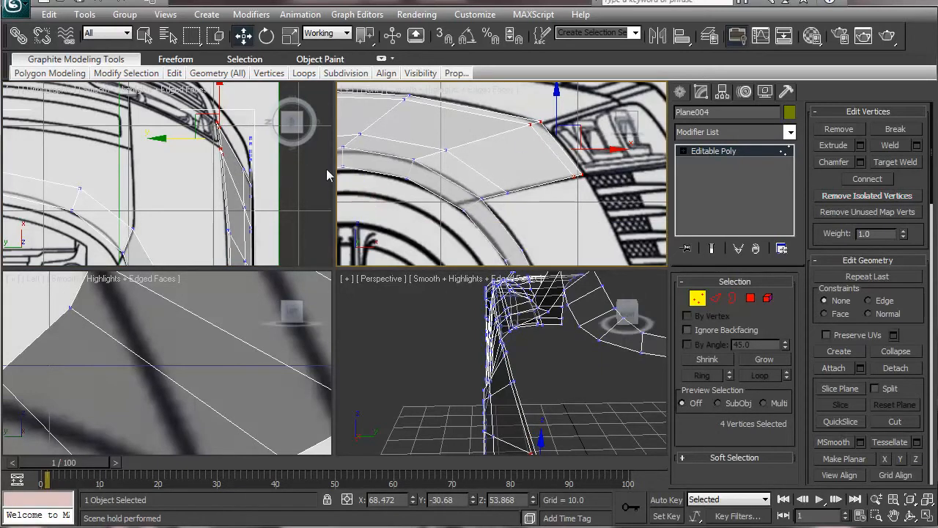
pyautogui.scroll(-3, 527, 176)
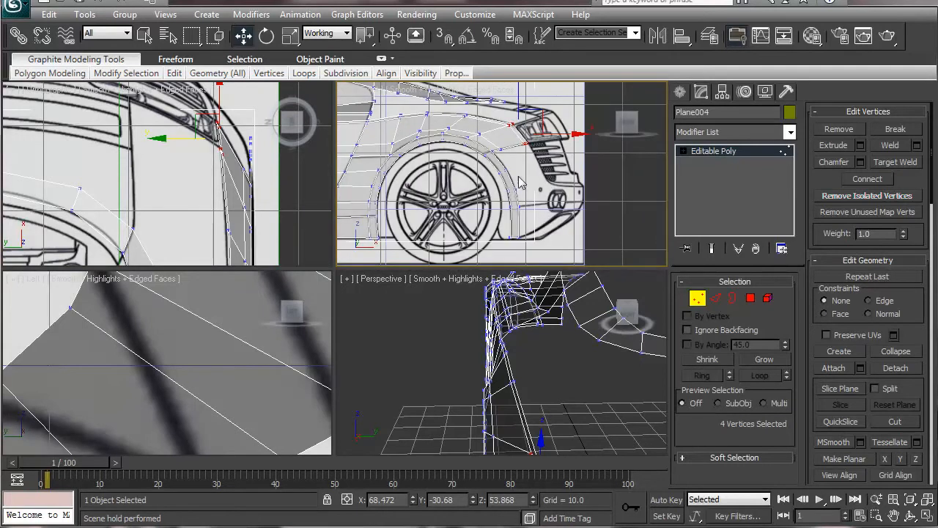
pyautogui.keyDown('alt'); pyautogui.moveTo(420, 353); pyautogui.dragTo(656, 367, button='middle'); pyautogui.keyUp('alt')
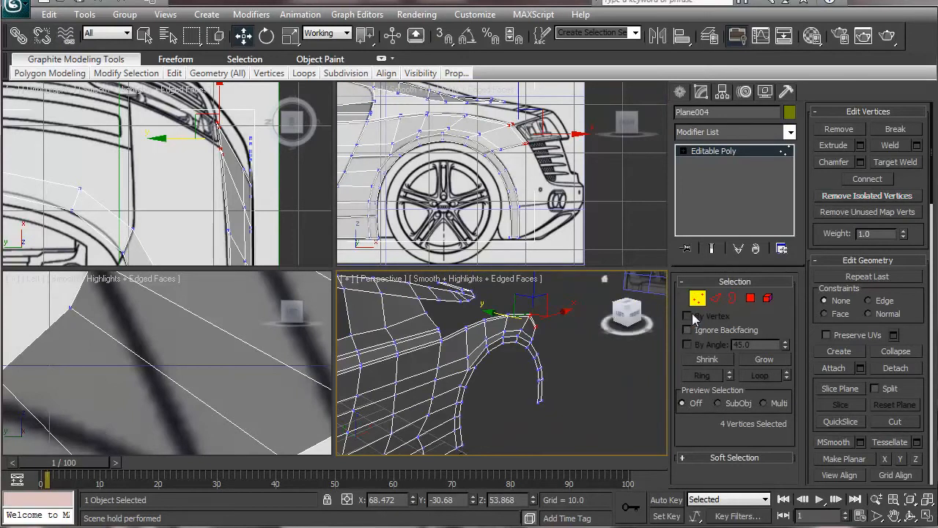
pyautogui.click(716, 297)
pyautogui.click(507, 163)
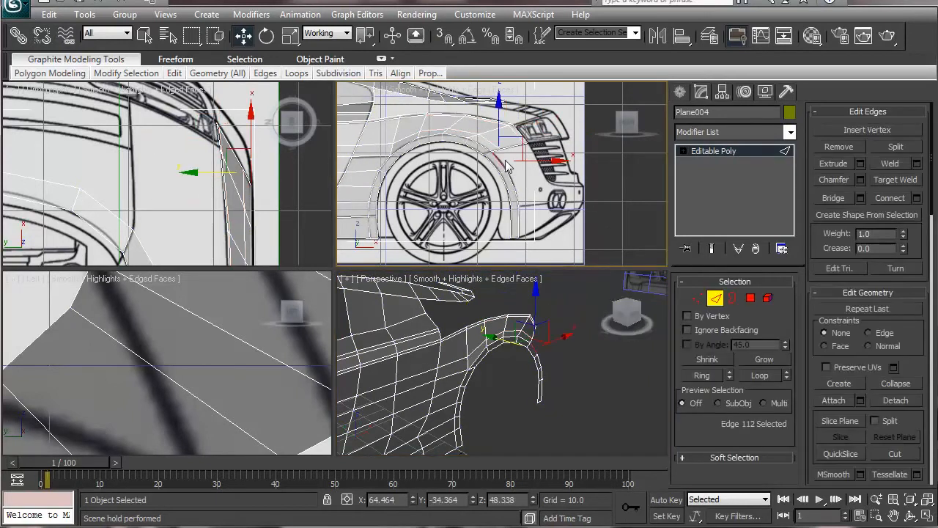
pyautogui.keyDown('ctrl'); pyautogui.click(511, 179); pyautogui.keyUp('ctrl')
pyautogui.keyDown('ctrl'); pyautogui.click(520, 200); pyautogui.keyUp('ctrl')
pyautogui.keyDown('ctrl'); pyautogui.click(520, 219); pyautogui.keyUp('ctrl')
pyautogui.scroll(3, 563, 219)
pyautogui.moveTo(513, 204); pyautogui.dragTo(711, 210, button='middle')
pyautogui.scroll(-2, 533, 191)
pyautogui.moveTo(535, 192); pyautogui.dragTo(513, 192, button='middle')
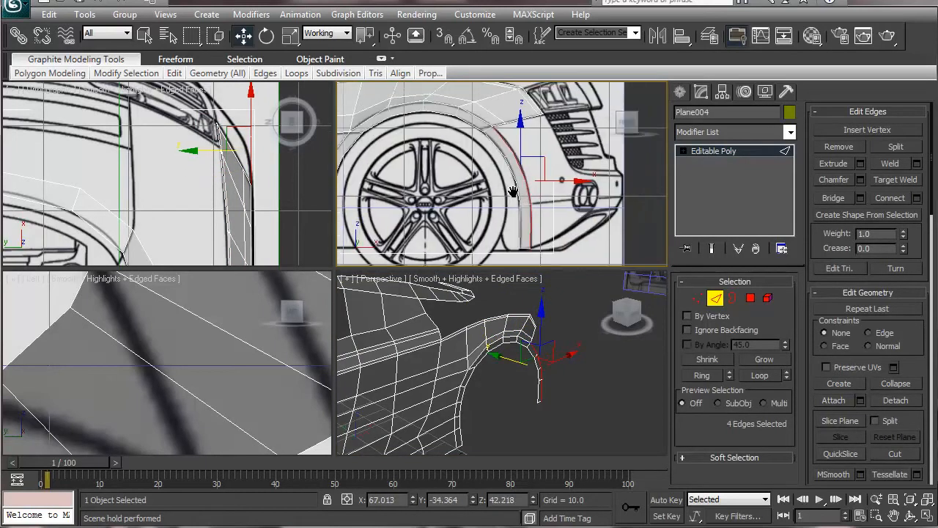
pyautogui.moveTo(231, 196); pyautogui.dragTo(226, 229, button='middle')
pyautogui.moveTo(228, 161); pyautogui.dragTo(192, 118)
pyautogui.keyDown('alt'); pyautogui.moveTo(476, 344); pyautogui.dragTo(385, 376, button='middle'); pyautogui.keyUp('alt')
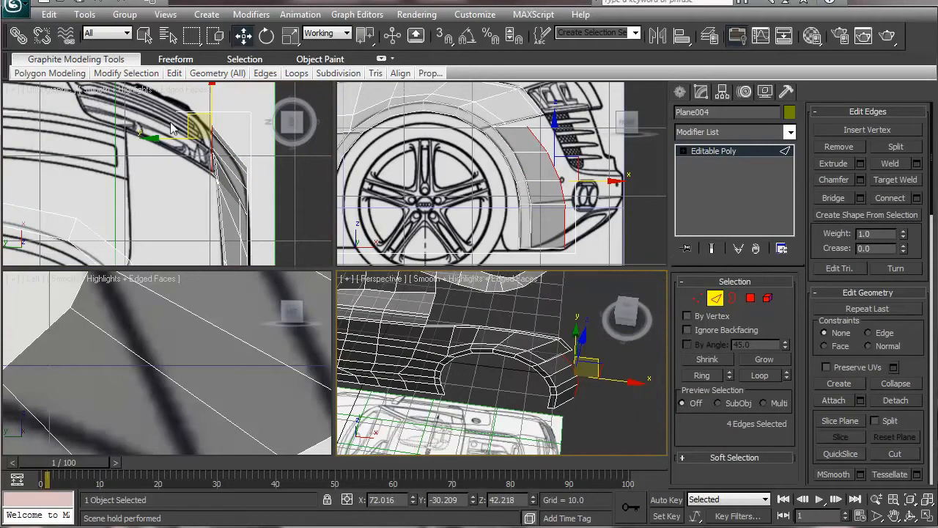
# Move the strip's outer edges rearward to X 72.993 and rotate them slightly in the top view to follow the body curve.
pyautogui.scroll(-2, 207, 134)
pyautogui.moveTo(213, 150); pyautogui.dragTo(216, 128)
pyautogui.press('r')
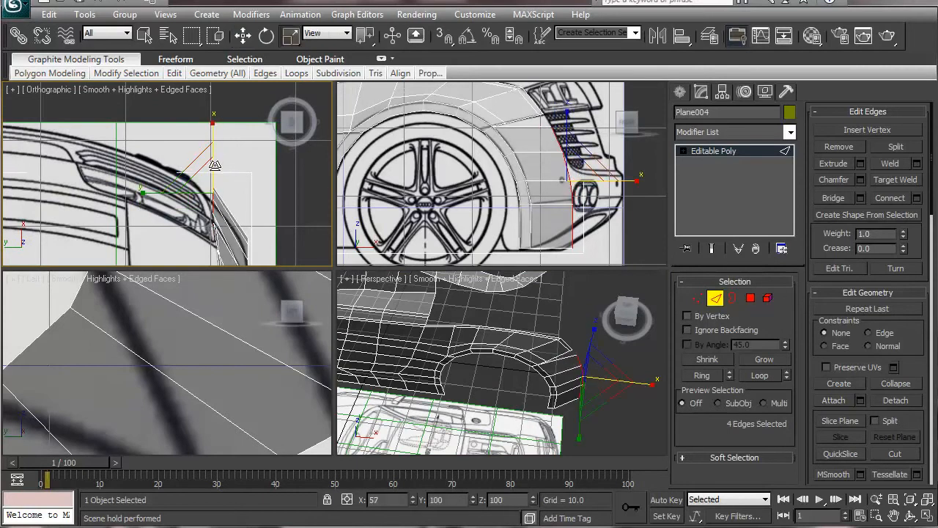
pyautogui.press('w')
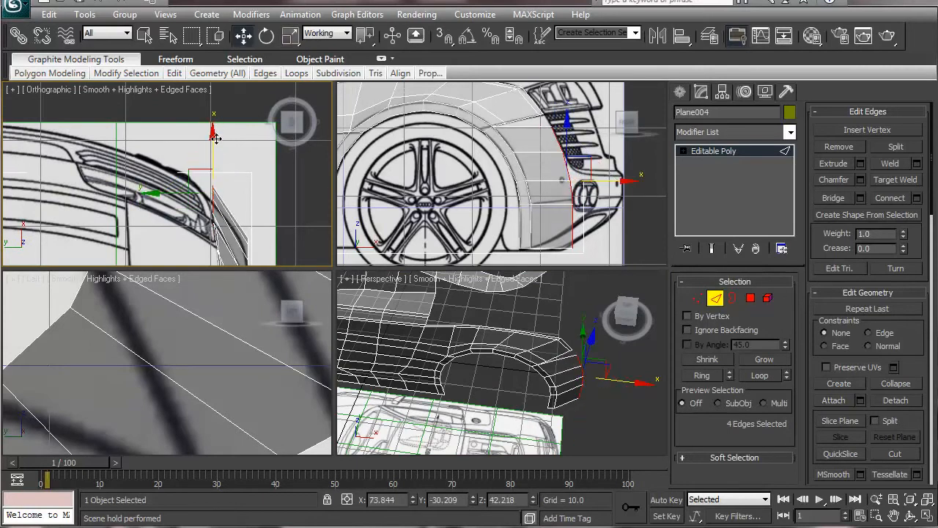
pyautogui.press('e')
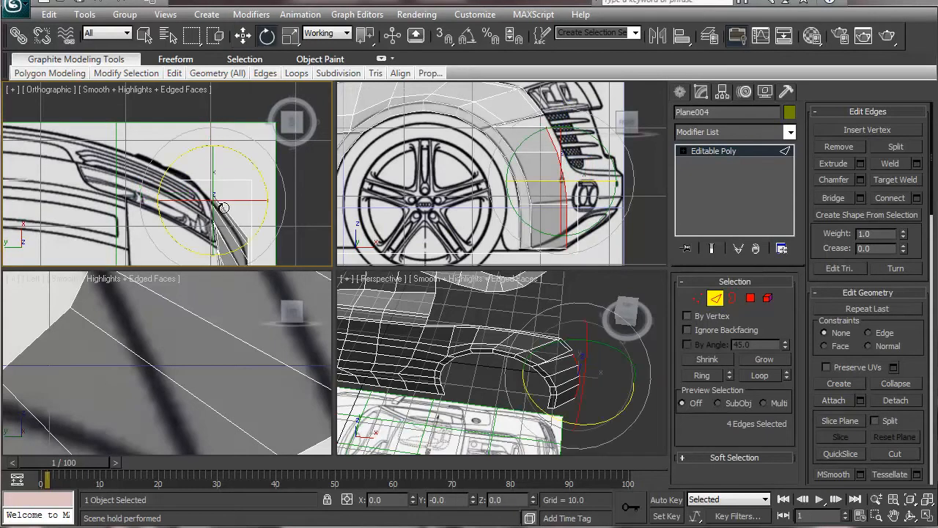
pyautogui.moveTo(222, 201); pyautogui.dragTo(230, 201)
pyautogui.press('w')
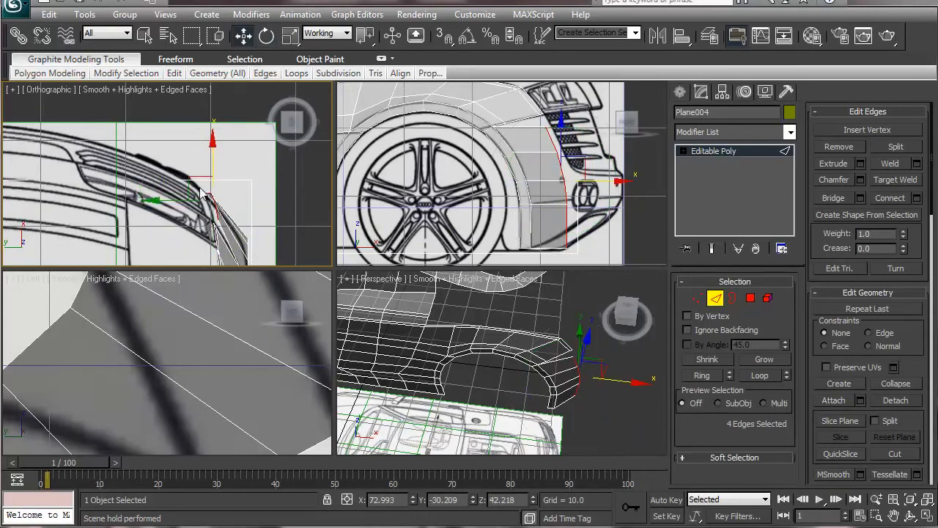
# Adjust the strip's outer edges sideways to Y -30.217.
pyautogui.moveTo(155, 200); pyautogui.dragTo(146, 201)
pyautogui.keyDown('alt'); pyautogui.moveTo(503, 329); pyautogui.dragTo(493, 430, button='middle'); pyautogui.keyUp('alt')
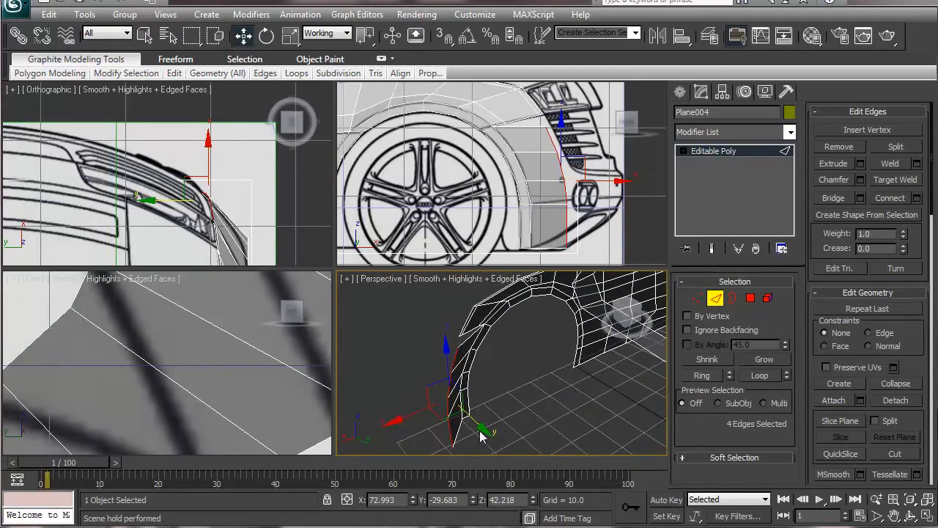
pyautogui.moveTo(481, 429); pyautogui.dragTo(473, 427)
# Scale the strip's outer edges vertically in the side view and raise them to Z 43.199 to meet the upper fender.
pyautogui.keyDown('alt'); pyautogui.moveTo(473, 426); pyautogui.dragTo(490, 398, button='middle'); pyautogui.keyUp('alt')
pyautogui.scroll(3, 611, 410)
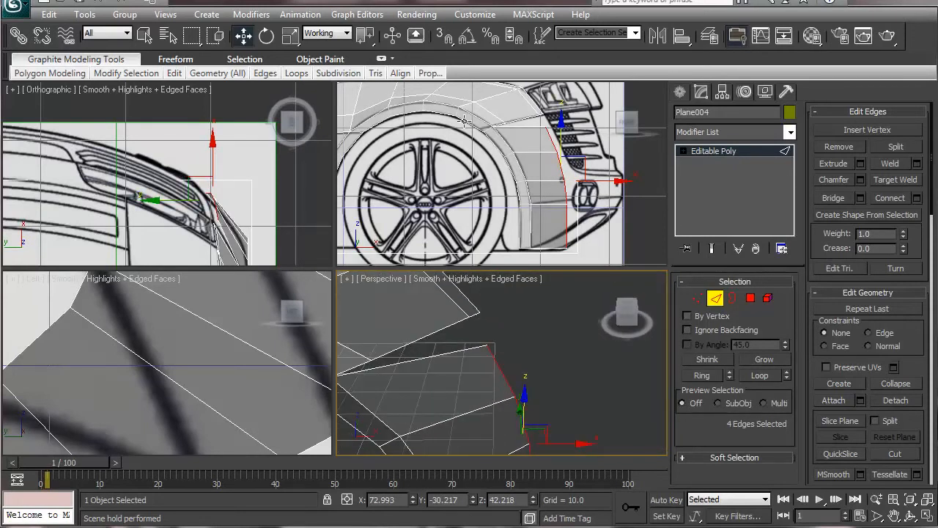
pyautogui.moveTo(532, 183); pyautogui.dragTo(504, 193, button='middle')
pyautogui.press('r')
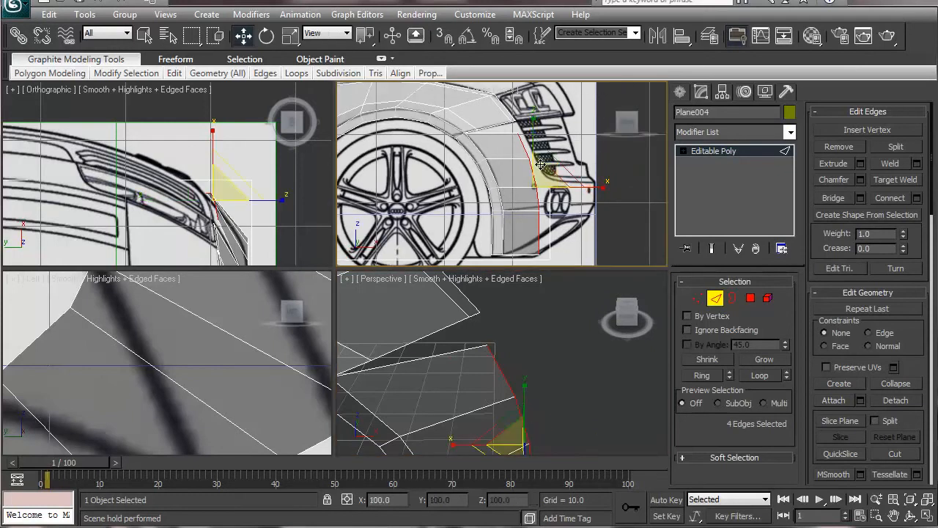
pyautogui.moveTo(532, 121)
pyautogui.mouseDown()
pyautogui.moveTo(533, 134)
pyautogui.moveTo(534, 125)
pyautogui.mouseUp()
pyautogui.press('w')
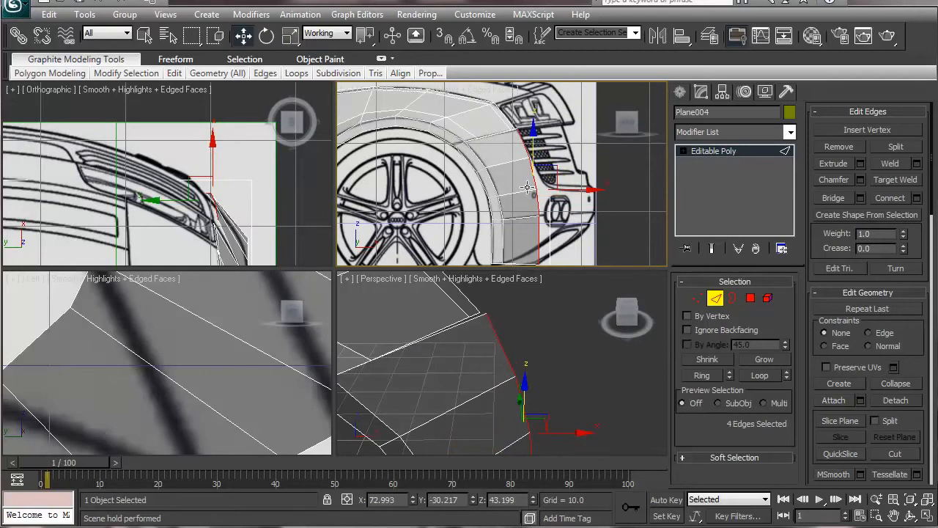
# Target-weld the new strip's top rear vertex to the adjacent lower corner vertex of the upper fender section.
pyautogui.keyDown('alt'); pyautogui.moveTo(531, 352); pyautogui.dragTo(485, 366, button='middle'); pyautogui.keyUp('alt')
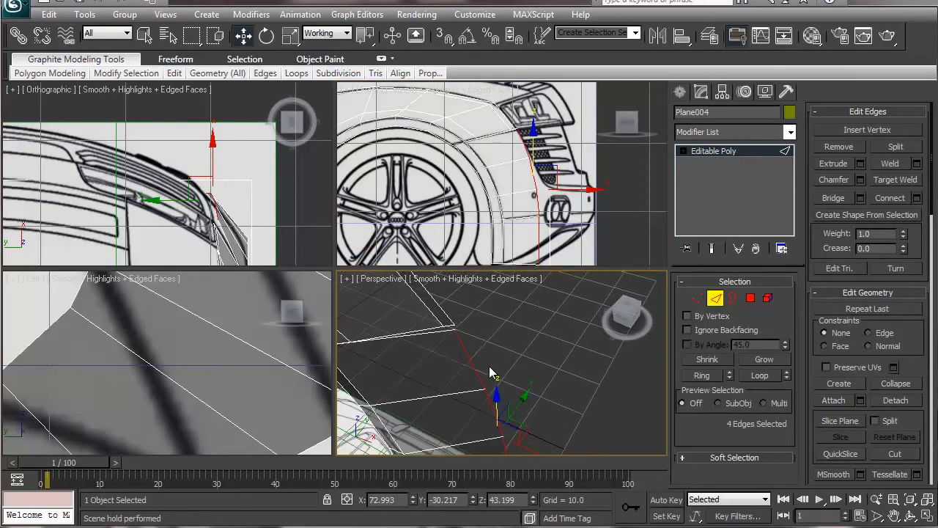
pyautogui.click(697, 297)
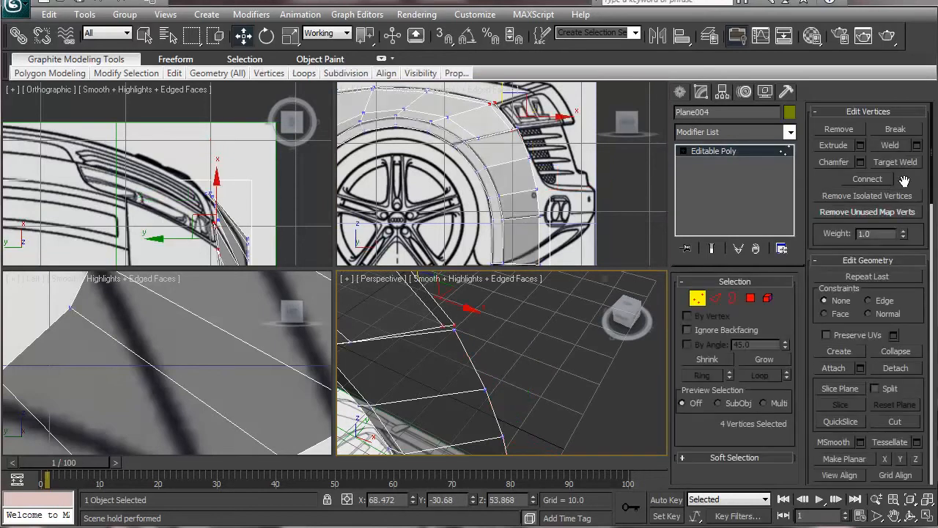
pyautogui.keyDown('alt'); pyautogui.click(454, 327); pyautogui.keyUp('alt')
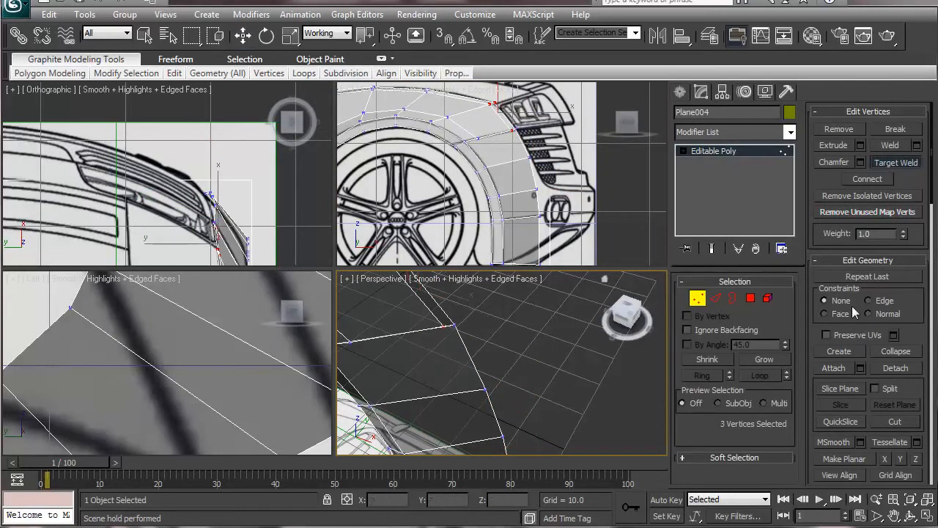
pyautogui.press('w')
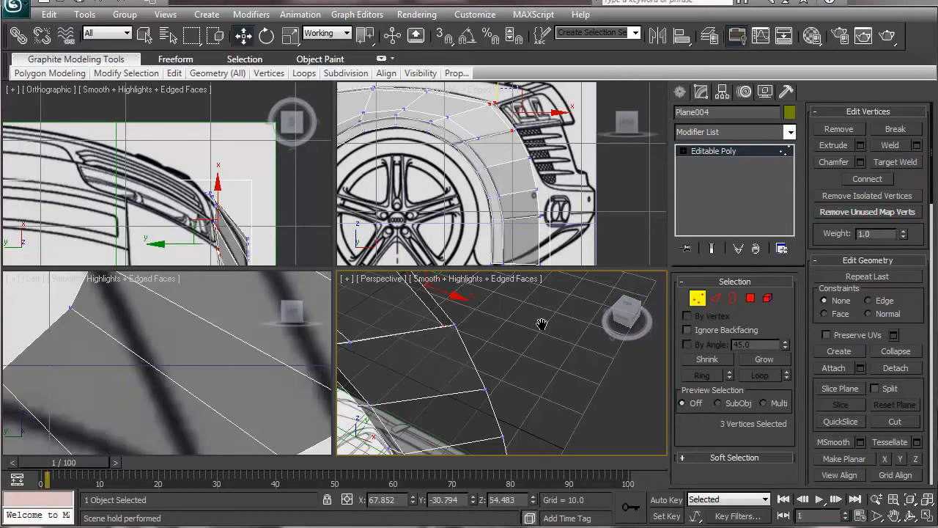
# Select the ring of five edges across the new rear strip and open the Connect settings with 2 segments.
pyautogui.moveTo(408, 338); pyautogui.dragTo(568, 325, button='middle')
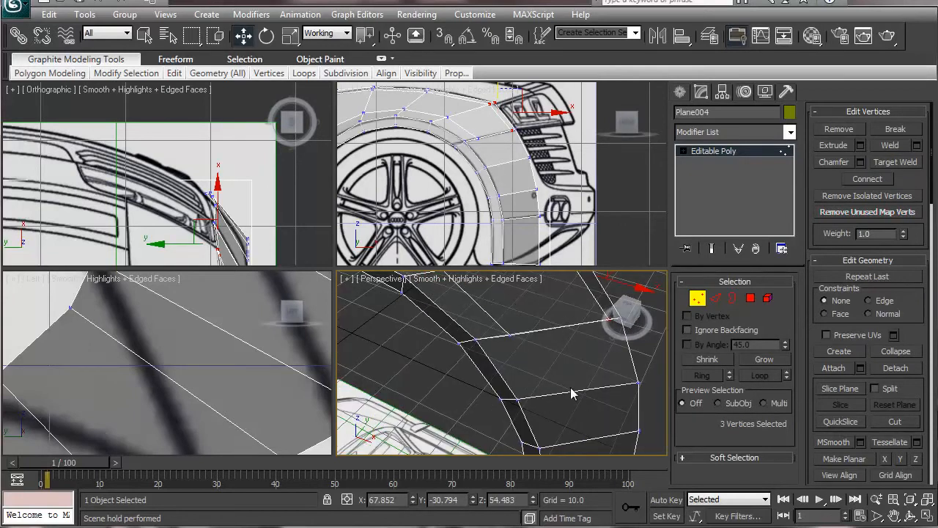
pyautogui.click(715, 298)
pyautogui.click(584, 389)
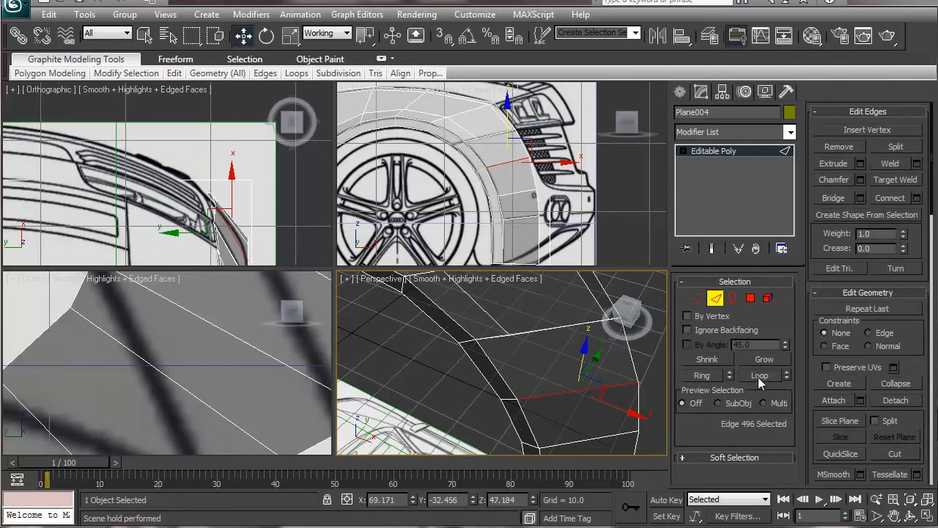
pyautogui.click(706, 376)
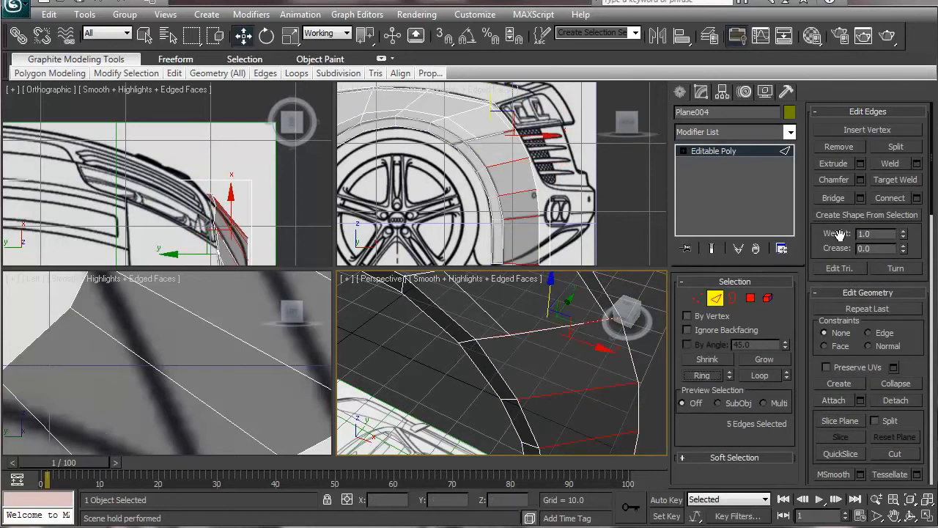
pyautogui.click(916, 198)
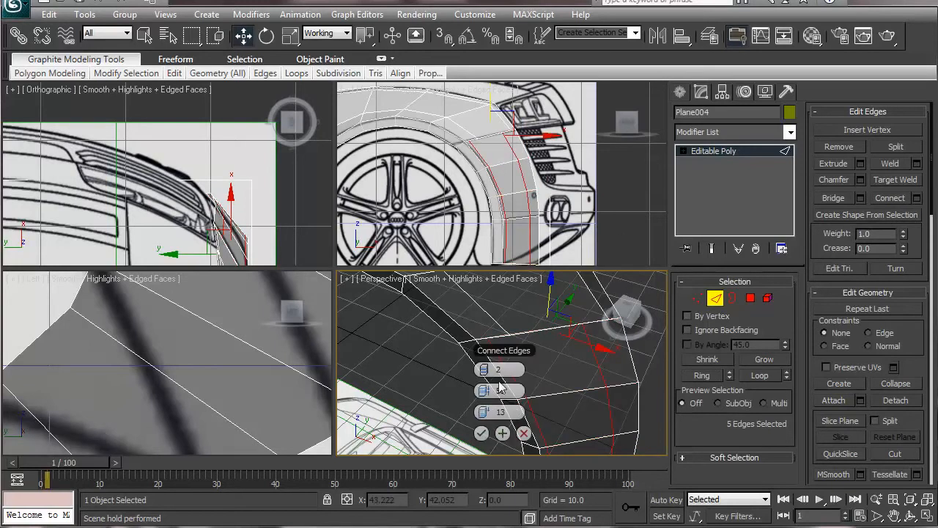
# Try a different pinch for the connecting edges and reset the pinch and slide to 0.
pyautogui.moveTo(490, 394); pyautogui.dragTo(613, 411)
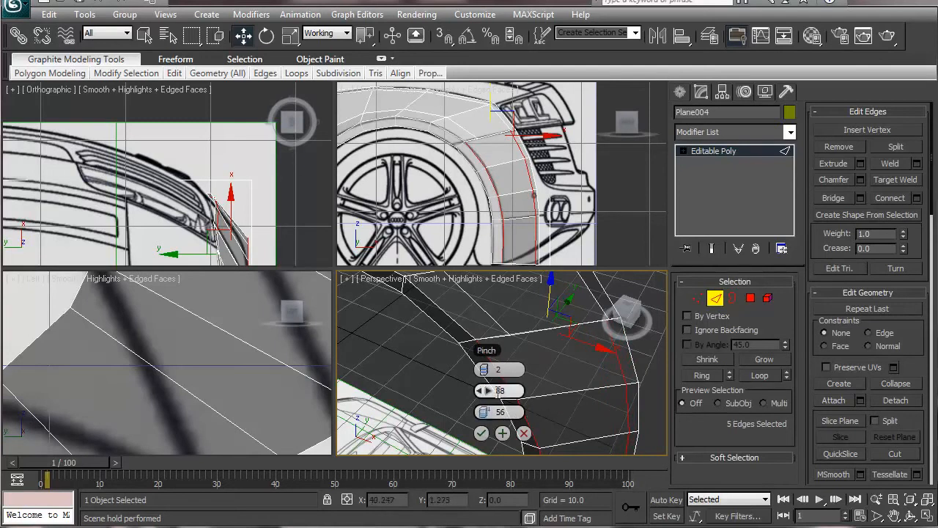
pyautogui.write('0')
pyautogui.click(495, 413)
pyautogui.write('0')
pyautogui.press('Return')
# Connect the ring with 2 segments, a pinch of about 52 and a slide of -14.
pyautogui.moveTo(489, 391); pyautogui.dragTo(576, 391)
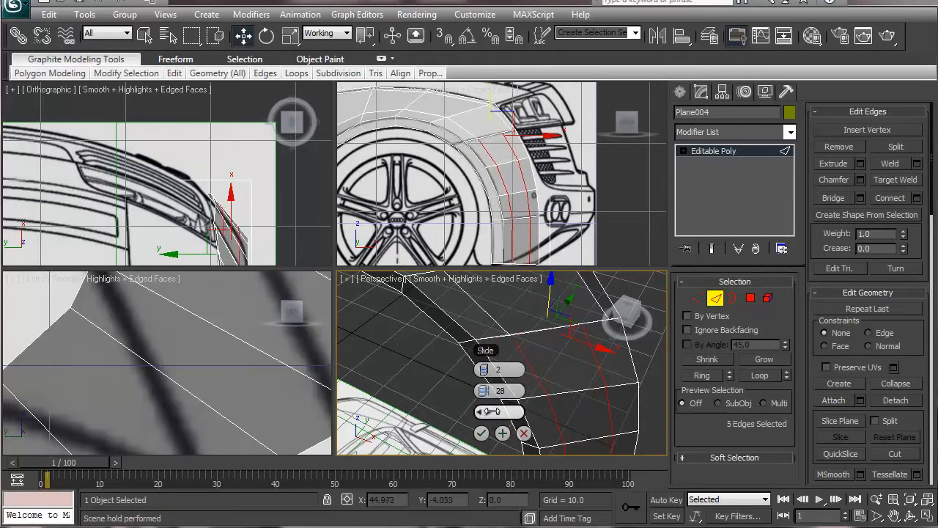
pyautogui.moveTo(488, 412); pyautogui.dragTo(439, 414)
pyautogui.moveTo(486, 394); pyautogui.dragTo(534, 402)
pyautogui.moveTo(476, 414)
pyautogui.mouseDown()
pyautogui.moveTo(498, 418)
pyautogui.moveTo(488, 426)
pyautogui.mouseUp()
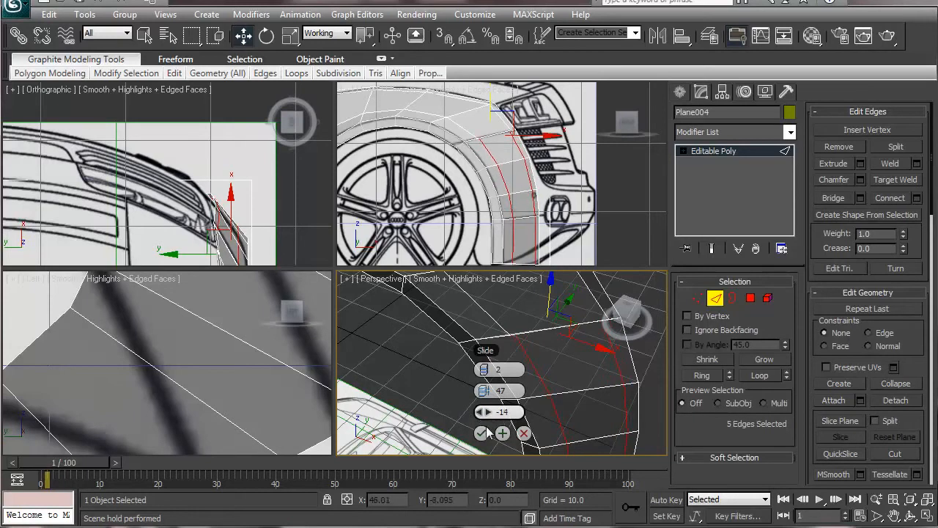
pyautogui.moveTo(488, 391); pyautogui.dragTo(501, 392)
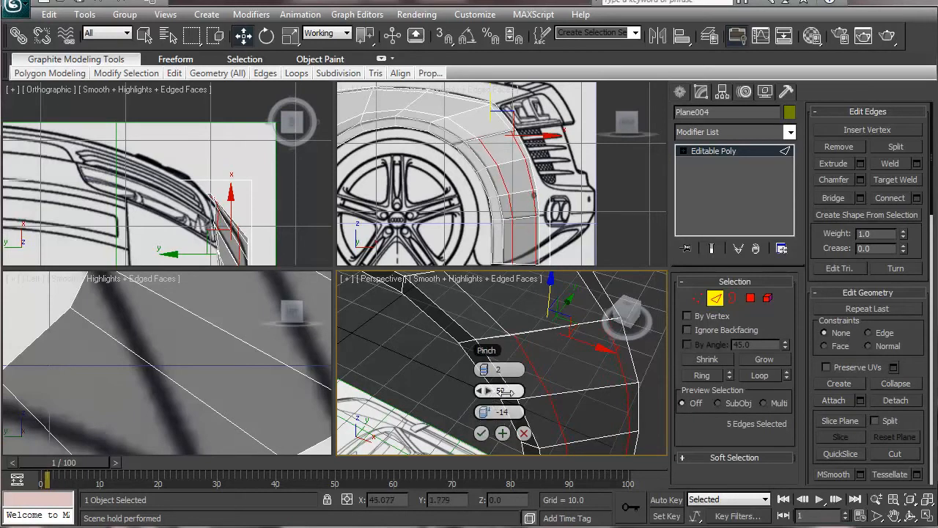
pyautogui.click(480, 432)
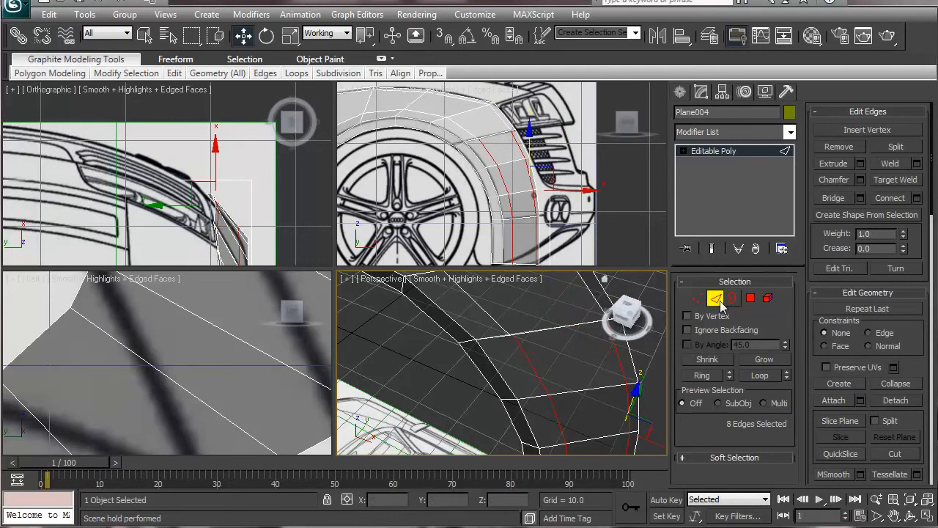
# Target-weld the top vertices of the two new edge loops to the matching vertices of the upper fender section.
pyautogui.click(697, 298)
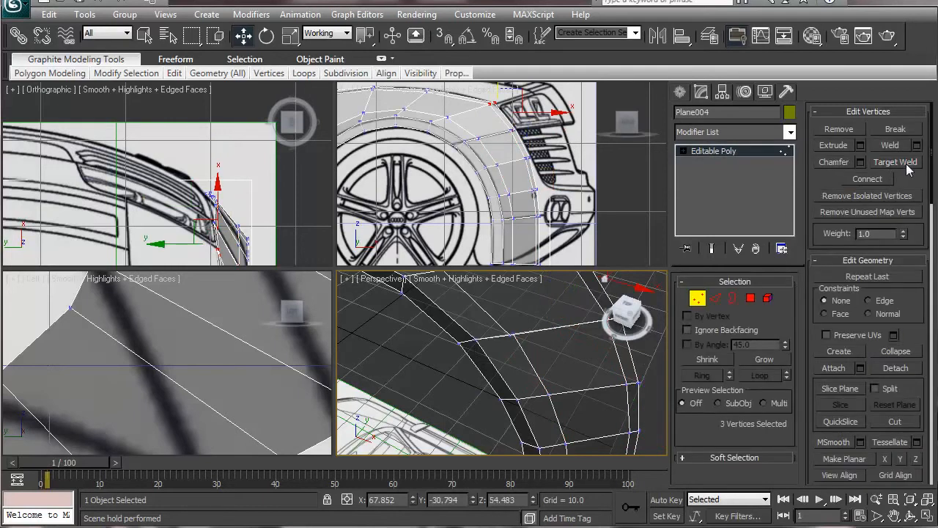
pyautogui.click(896, 162)
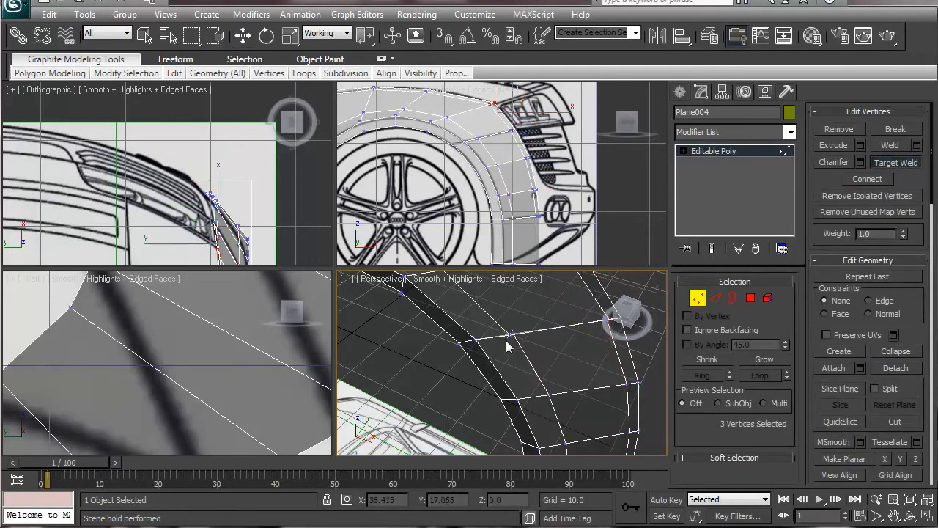
pyautogui.moveTo(574, 360); pyautogui.dragTo(533, 377, button='middle')
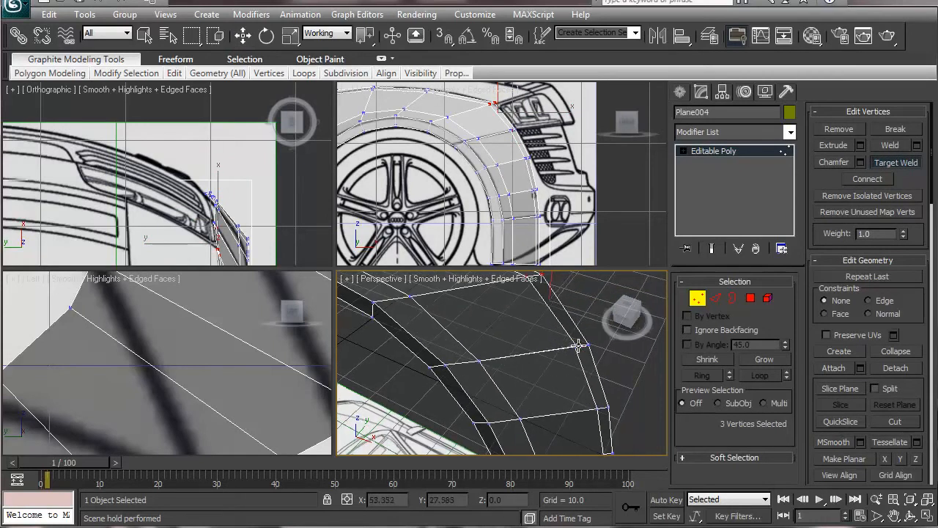
pyautogui.scroll(-3, 535, 358)
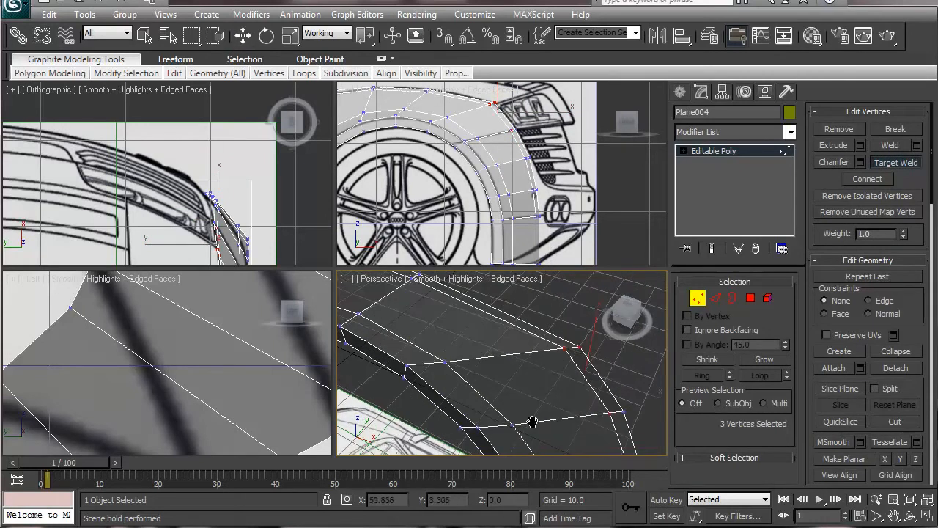
# Select the eight rearmost vertices of the new strip and move them inward to Y -29.566 in the top view.
pyautogui.moveTo(414, 143); pyautogui.dragTo(430, 145, button='middle')
pyautogui.moveTo(189, 176); pyautogui.dragTo(175, 167, button='middle')
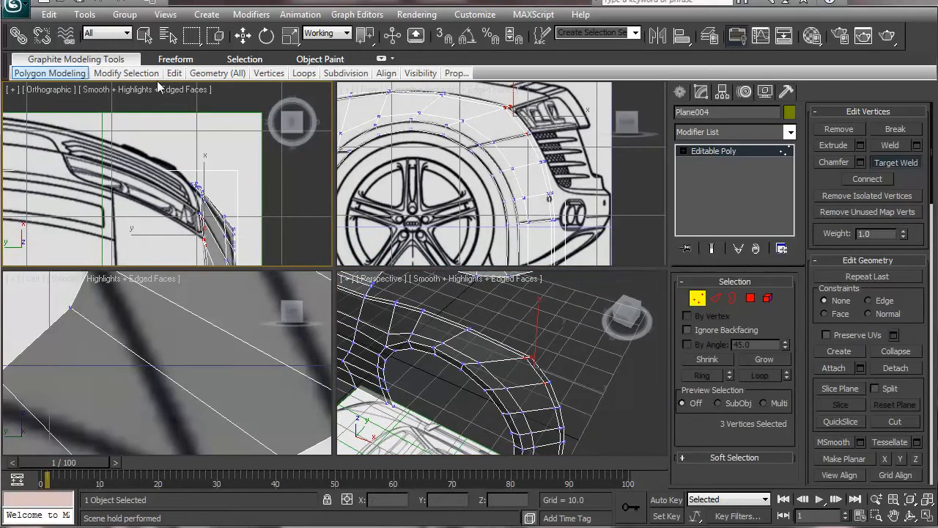
pyautogui.press('w')
pyautogui.moveTo(178, 156); pyautogui.dragTo(225, 205)
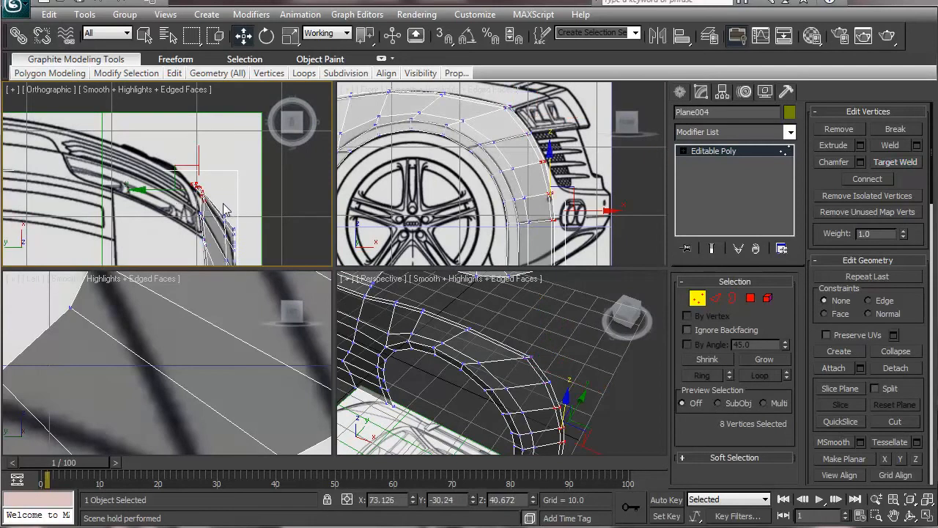
pyautogui.scroll(3, 216, 189)
pyautogui.moveTo(216, 188); pyautogui.dragTo(199, 156, button='middle')
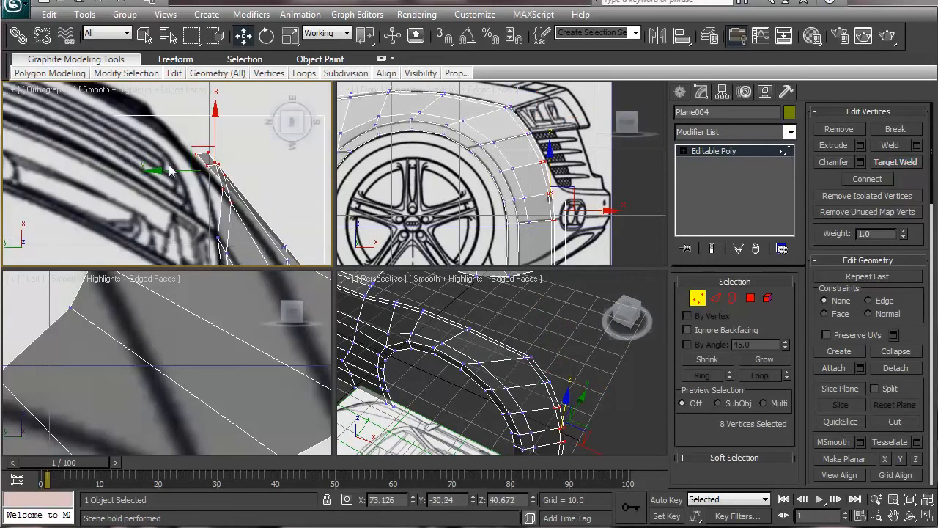
pyautogui.moveTo(156, 169); pyautogui.dragTo(139, 170)
pyautogui.moveTo(473, 181); pyautogui.dragTo(456, 196, button='middle')
pyautogui.scroll(-3, 249, 196)
pyautogui.scroll(1, 448, 145)
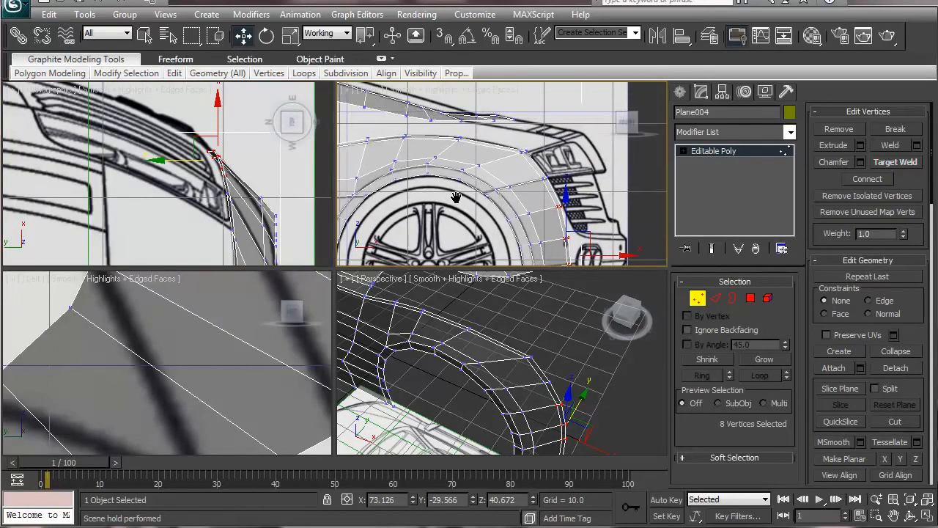
# Select the fender's rear outer edge loop and reduce the selection to the five edges running down beside the taillight.
pyautogui.moveTo(137, 204); pyautogui.dragTo(176, 180, button='middle')
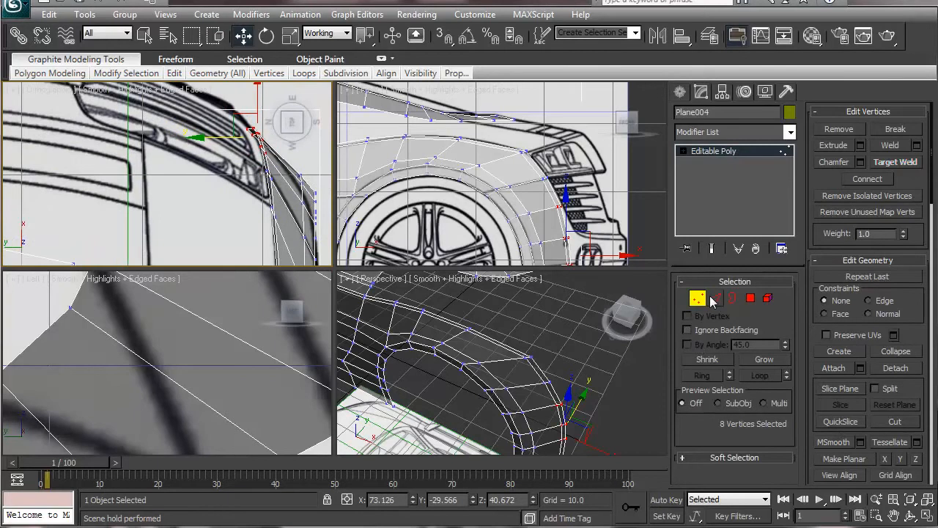
pyautogui.click(715, 298)
pyautogui.click(268, 201)
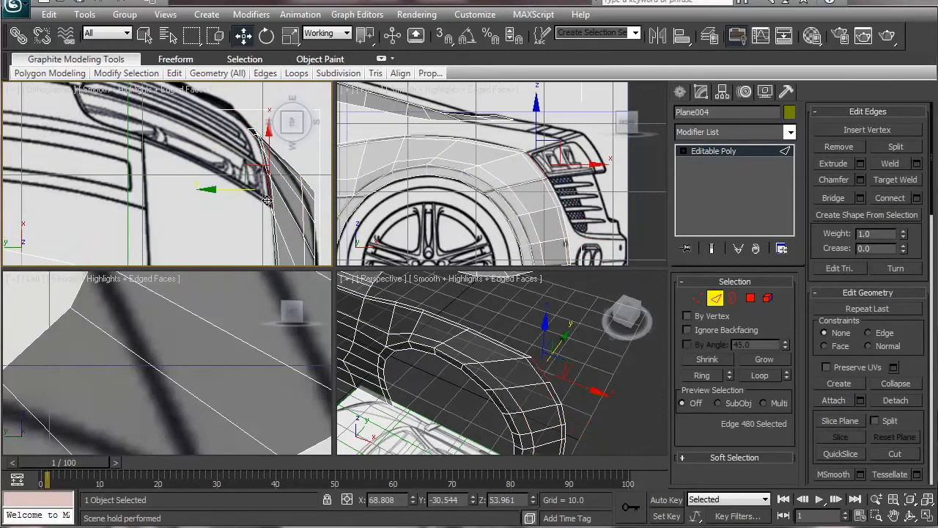
pyautogui.moveTo(551, 175); pyautogui.dragTo(536, 125, button='middle')
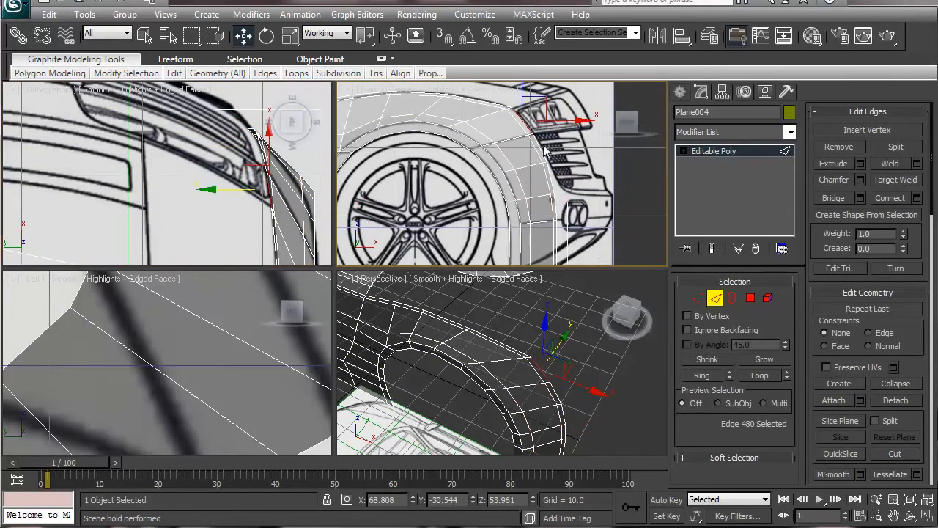
pyautogui.doubleClick(538, 145)
pyautogui.scroll(-10, 493, 161)
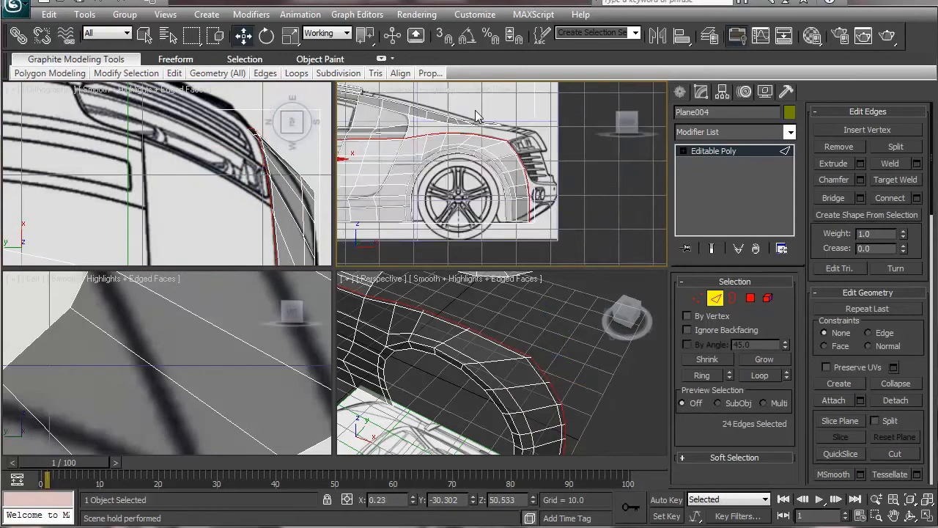
pyautogui.keyDown('alt'); pyautogui.moveTo(499, 142); pyautogui.dragTo(325, 259); pyautogui.keyUp('alt')
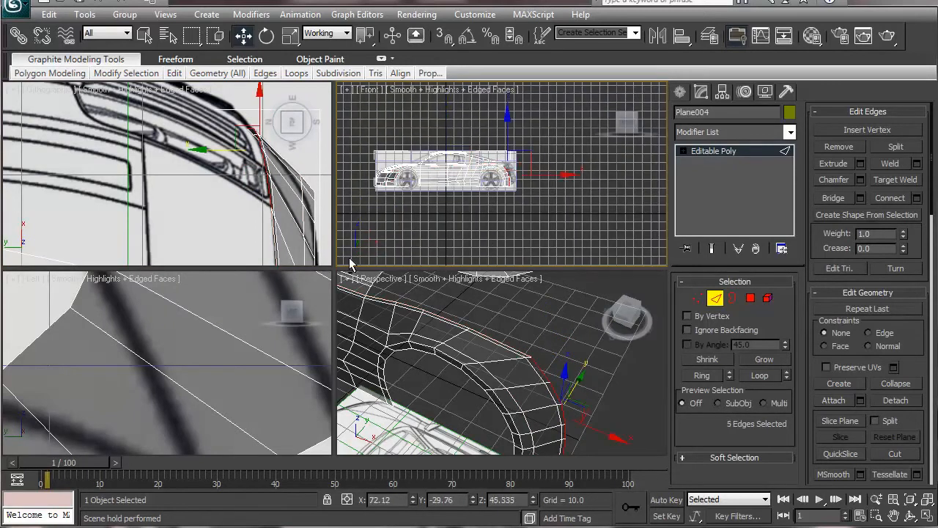
# Extrude the five edges to about X 77.99, Y -17.01 and again to about X 80.27, Y 0.43, then select their end vertices.
pyautogui.scroll(10, 497, 179)
pyautogui.scroll(-10, 491, 199)
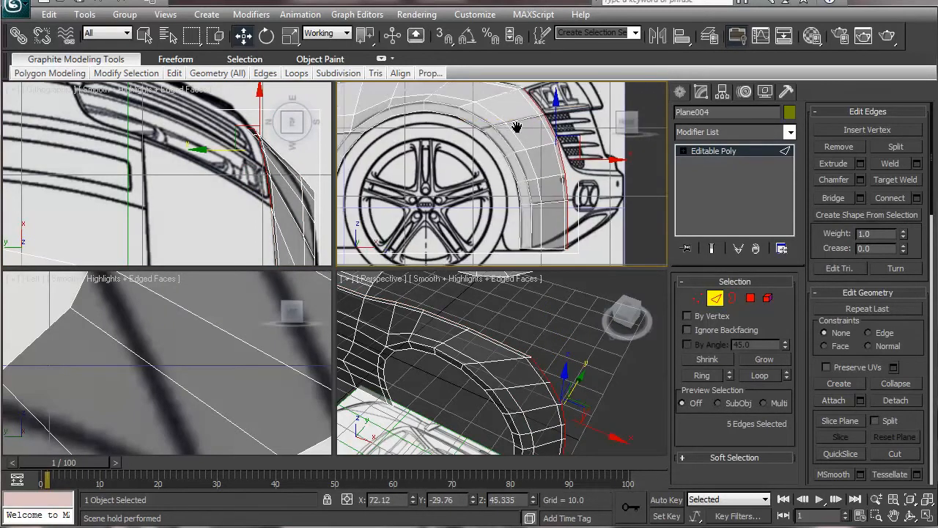
pyautogui.scroll(10, 469, 148)
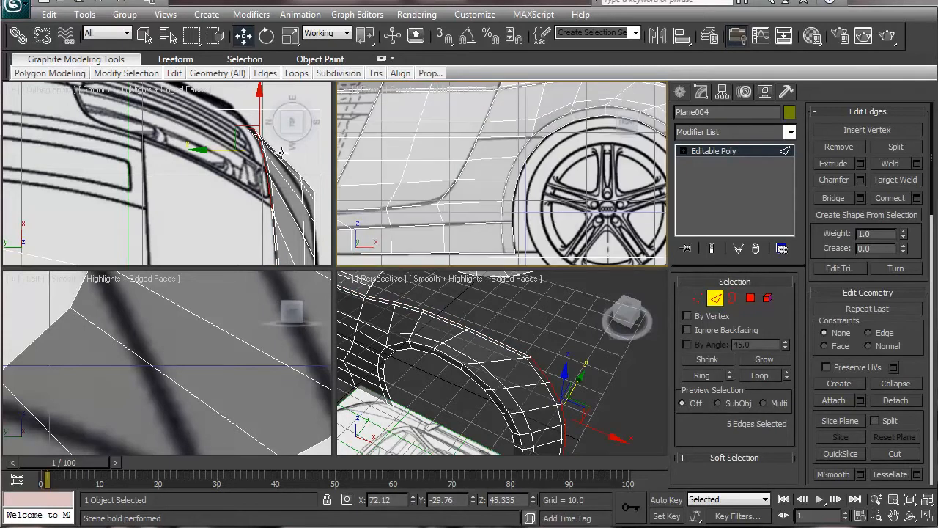
pyautogui.moveTo(226, 166); pyautogui.dragTo(156, 213, button='middle')
pyautogui.scroll(4, 191, 202)
pyautogui.scroll(-4, 190, 201)
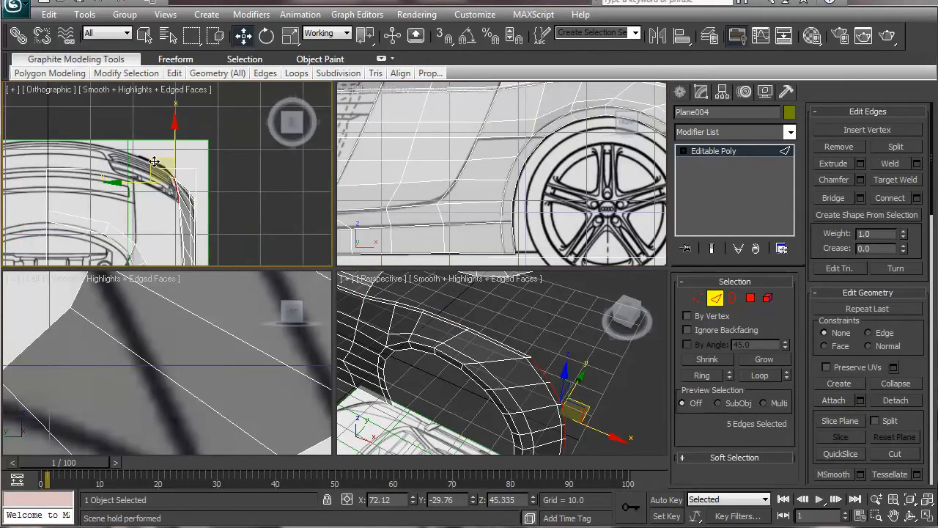
pyautogui.keyDown('shift'); pyautogui.moveTo(148, 158); pyautogui.dragTo(98, 135); pyautogui.keyUp('shift')
pyautogui.moveTo(70, 198); pyautogui.dragTo(195, 252, button='middle')
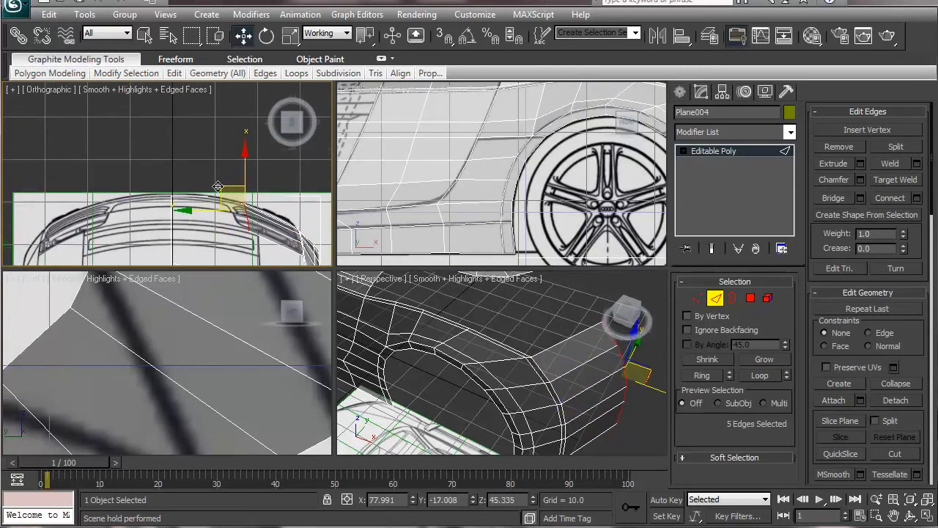
pyautogui.keyDown('shift'); pyautogui.moveTo(227, 187); pyautogui.dragTo(154, 177); pyautogui.keyUp('shift')
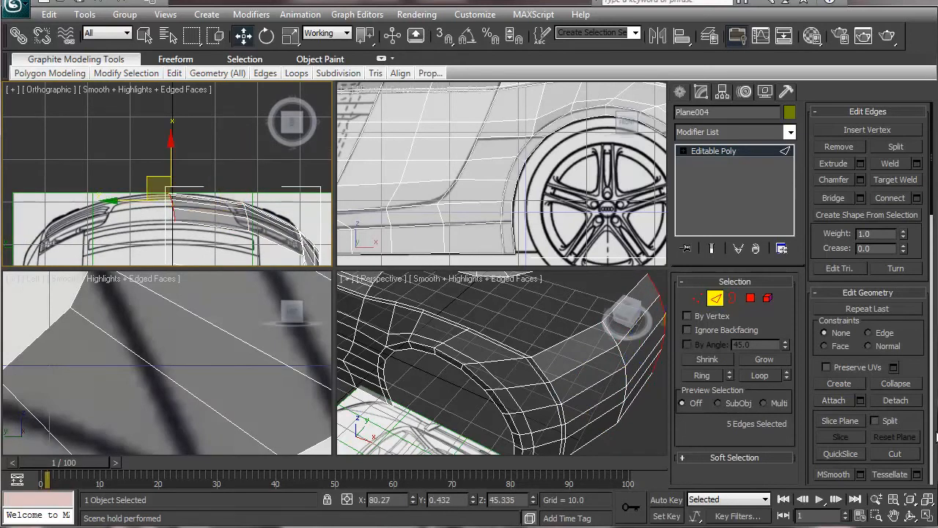
pyautogui.click(697, 298)
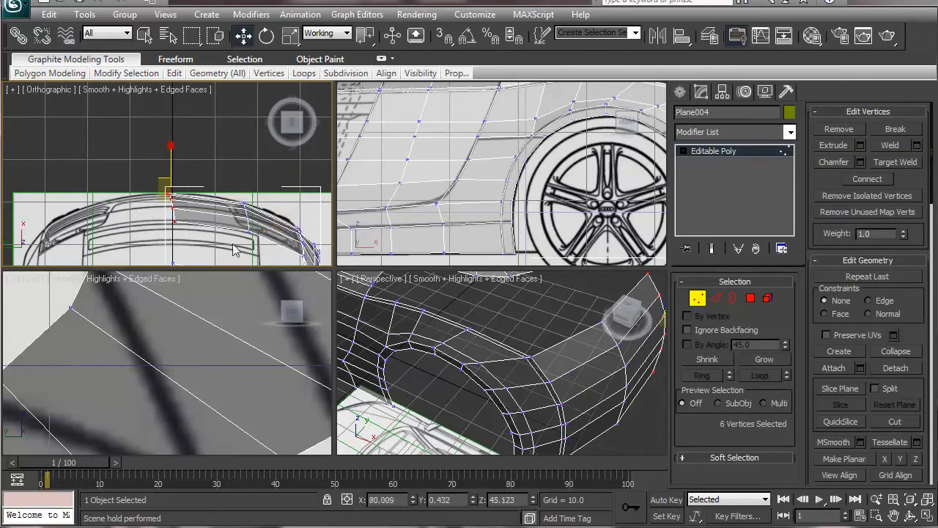
# Try to make the six selected end vertices planar in X and in Z.
pyautogui.click(885, 460)
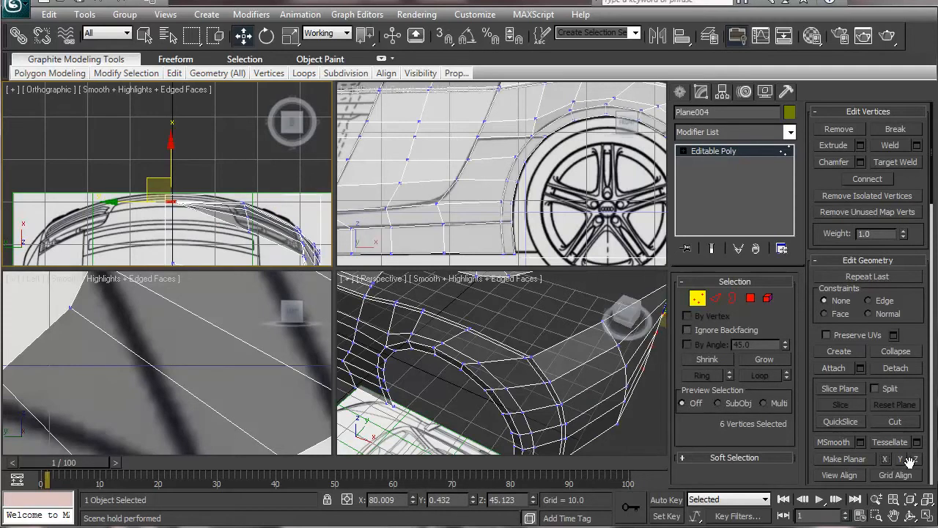
pyautogui.click(915, 460)
pyautogui.click(916, 460)
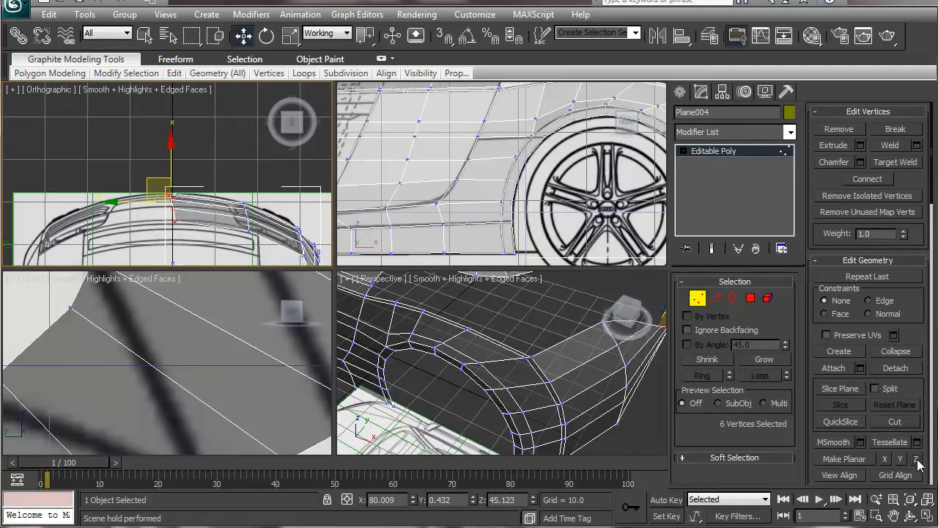
pyautogui.click(916, 459)
# Make the six end vertices planar in Y and move them onto the car's centerline, to about Y -0.09.
pyautogui.click(901, 459)
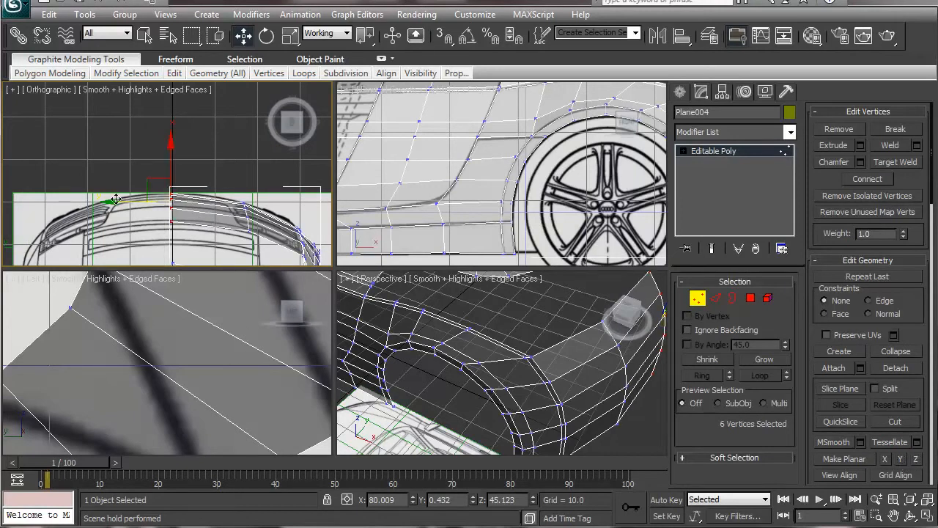
pyautogui.moveTo(117, 199); pyautogui.dragTo(115, 197)
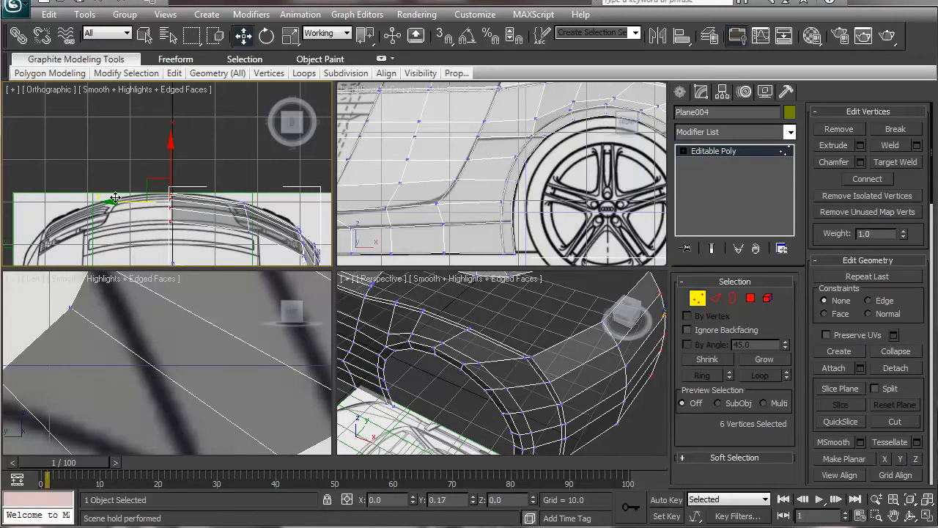
# Reposition the vertices of the new rear section to match the blueprint's rear contour in the top view.
pyautogui.moveTo(193, 188); pyautogui.dragTo(163, 151, button='middle')
pyautogui.scroll(3, 162, 151)
pyautogui.keyDown('alt'); pyautogui.moveTo(157, 194); pyautogui.dragTo(213, 133, button='middle'); pyautogui.keyUp('alt')
pyautogui.moveTo(157, 151); pyautogui.dragTo(219, 214, button='middle')
pyautogui.moveTo(232, 200); pyautogui.dragTo(233, 204)
pyautogui.moveTo(175, 129); pyautogui.dragTo(191, 132)
pyautogui.moveTo(151, 183); pyautogui.dragTo(177, 117, button='middle')
# Move the rear-side vertex at the bend of the rear window strip to about X 64.03, Y -10.56.
pyautogui.moveTo(227, 233); pyautogui.dragTo(154, 173)
pyautogui.click(175, 182)
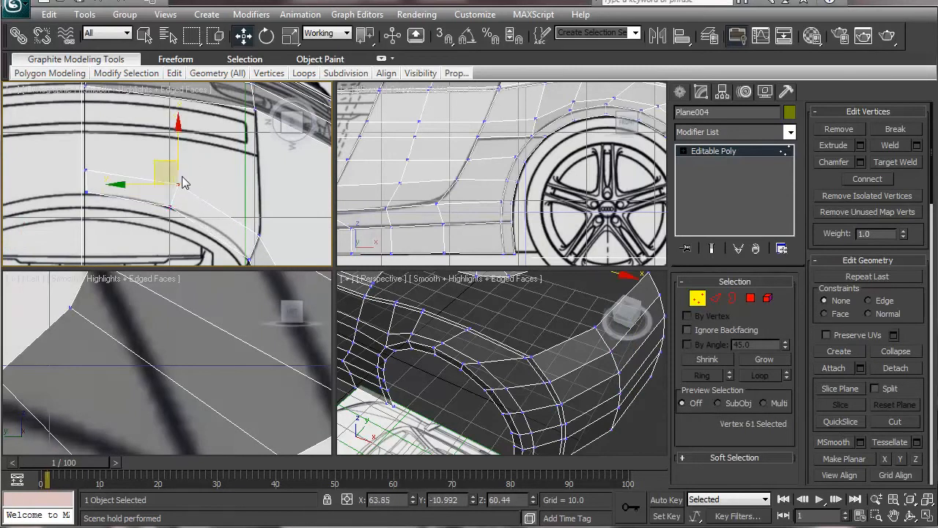
pyautogui.moveTo(159, 161); pyautogui.dragTo(156, 161)
pyautogui.moveTo(183, 192)
pyautogui.mouseDown(button='middle')
pyautogui.moveTo(176, 172)
pyautogui.moveTo(198, 258)
pyautogui.moveTo(176, 199)
pyautogui.mouseUp(button='middle')
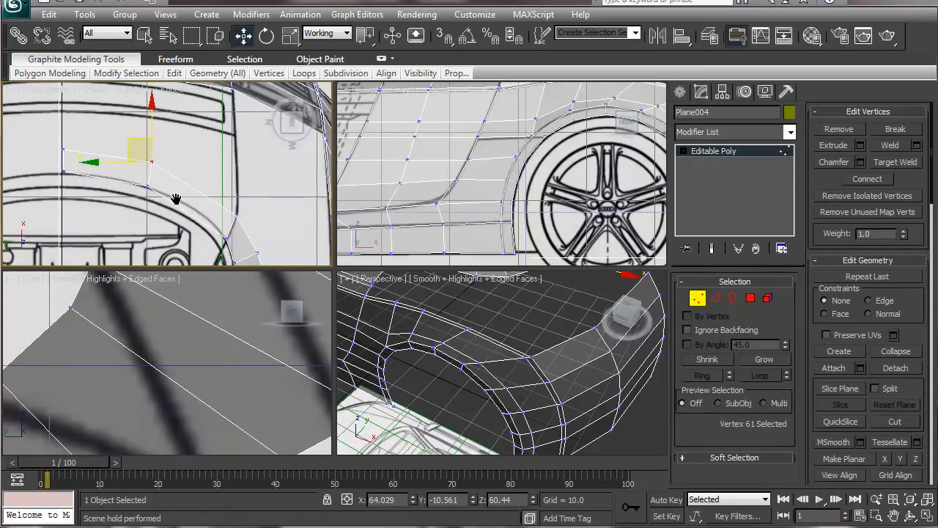
# Connect the two long edges of the rear window strip's corner section with 1 segment, pinch 0 and slide 0.
pyautogui.click(715, 297)
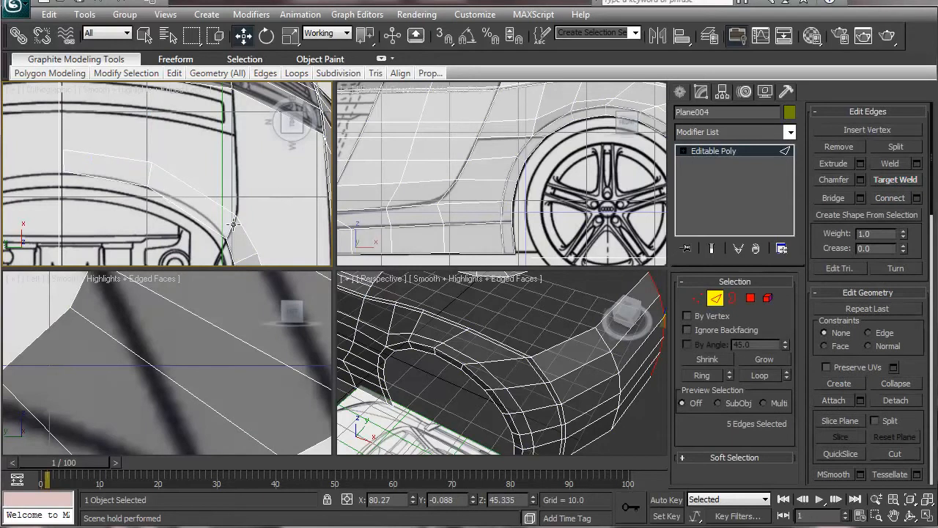
pyautogui.moveTo(216, 169); pyautogui.dragTo(165, 242)
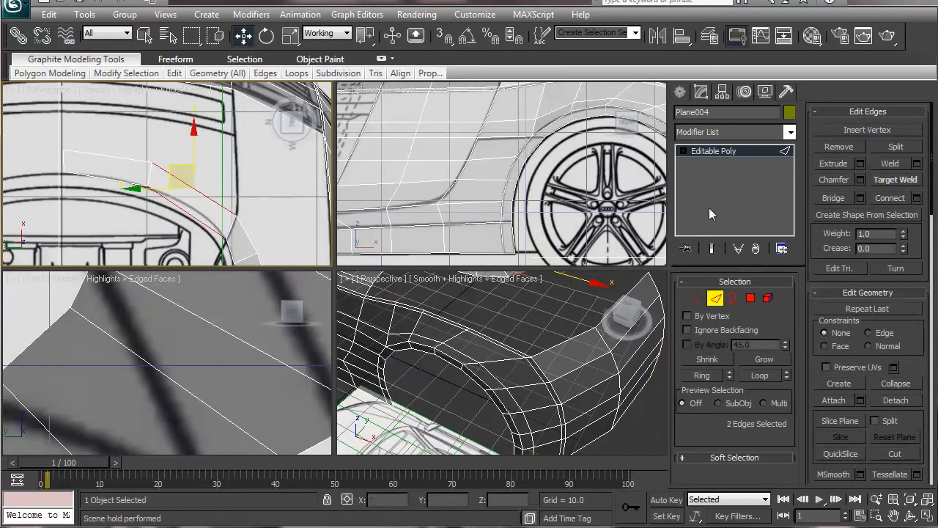
pyautogui.click(917, 198)
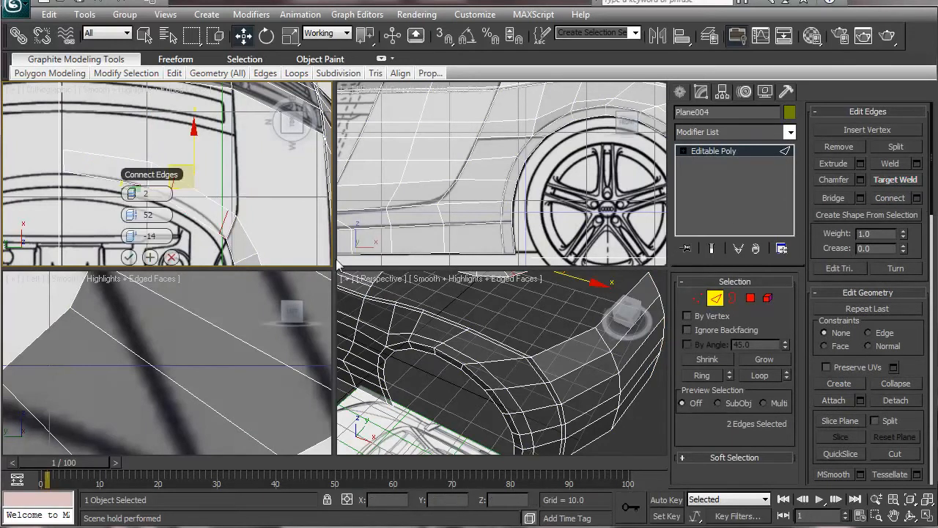
pyautogui.click(128, 194)
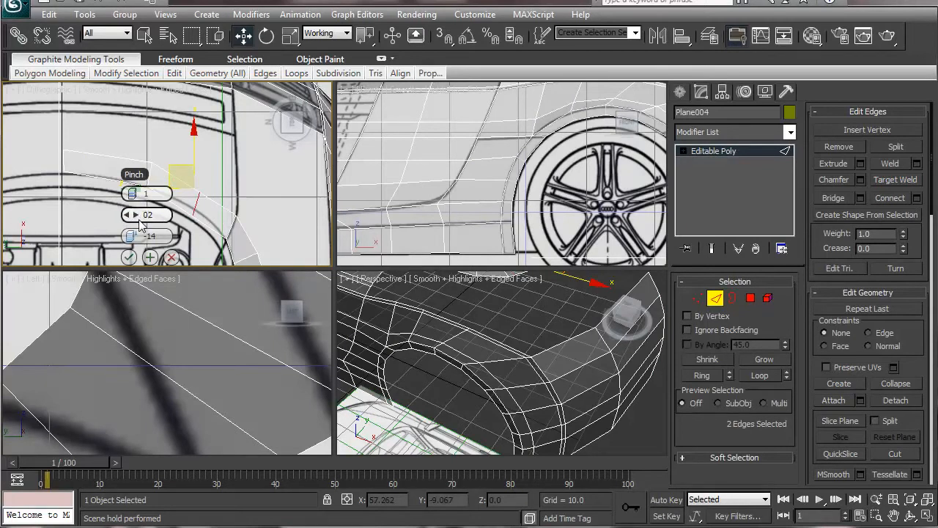
pyautogui.press('Tab')
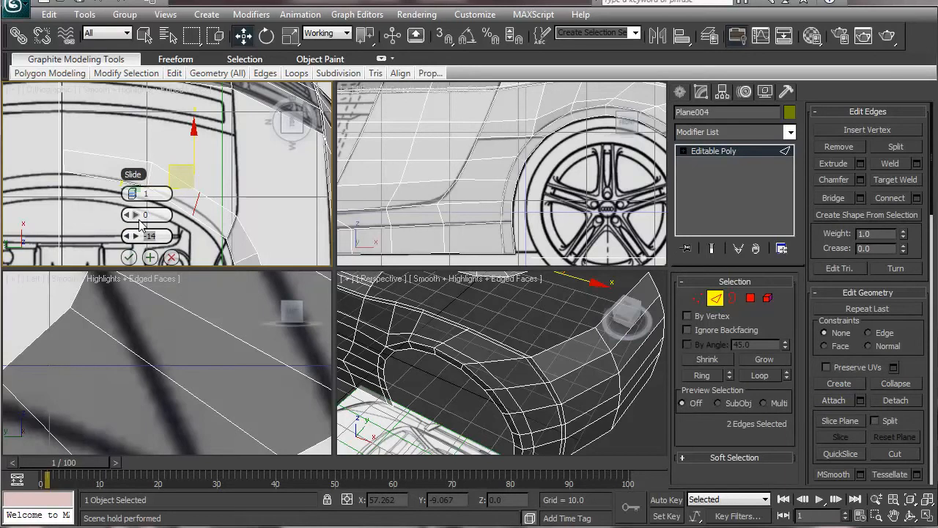
pyautogui.press('0')
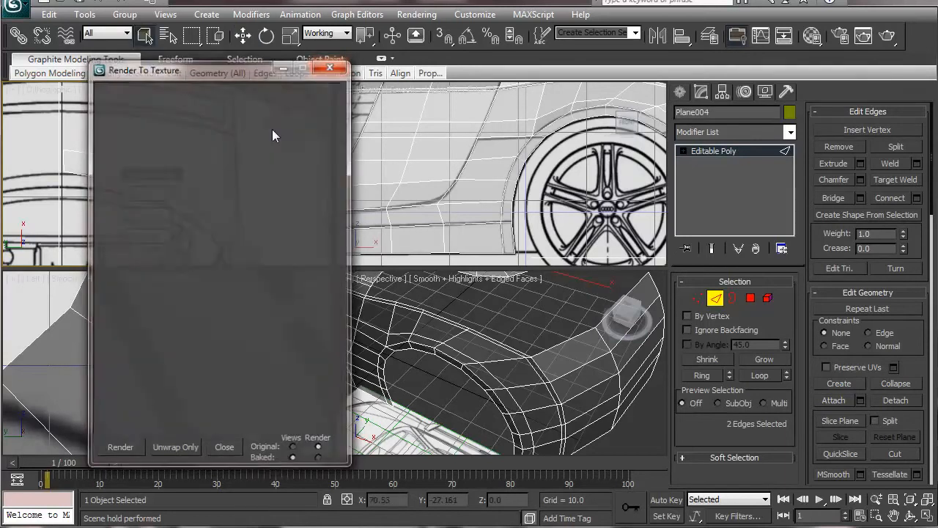
pyautogui.click(330, 67)
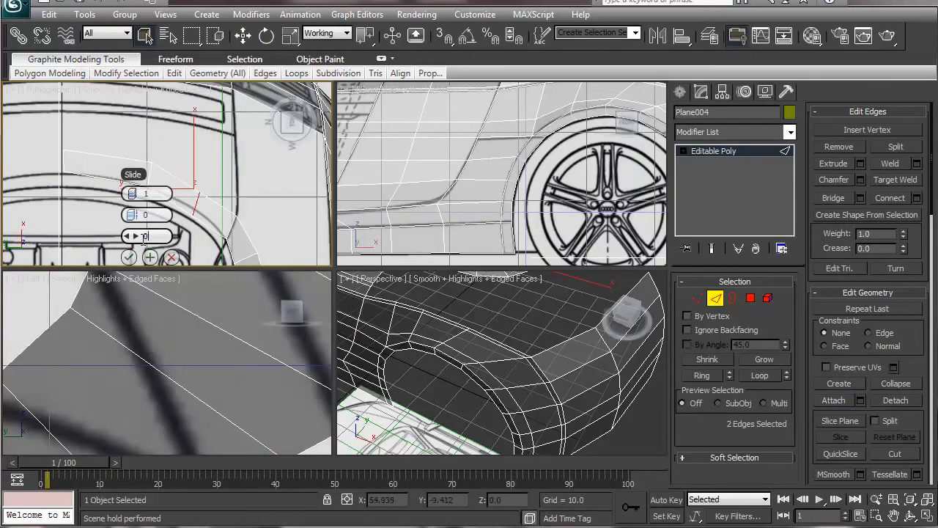
pyautogui.click(150, 258)
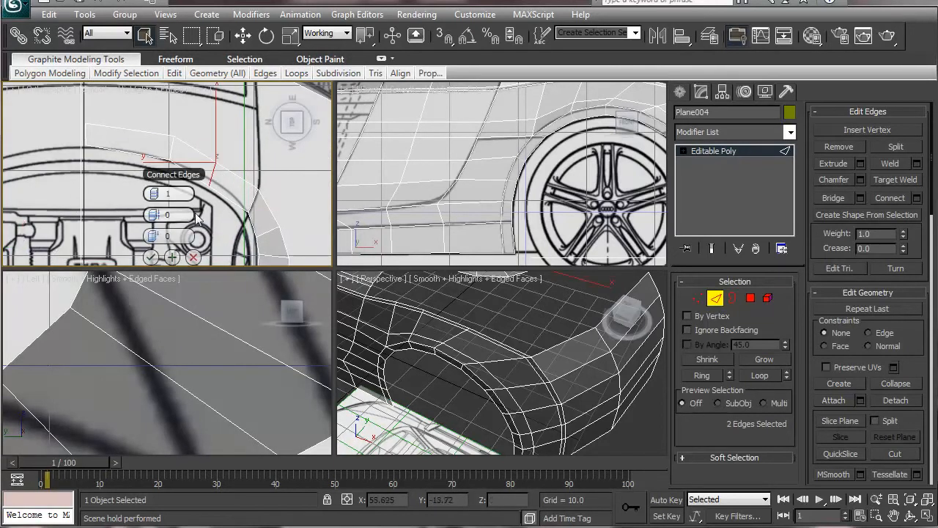
pyautogui.click(150, 257)
# Move the corner section's two new vertices to follow the rear window curve, placing the outer one at about X 61.38, Y -16.35.
pyautogui.moveTo(165, 205); pyautogui.dragTo(174, 259, button='middle')
pyautogui.click(696, 297)
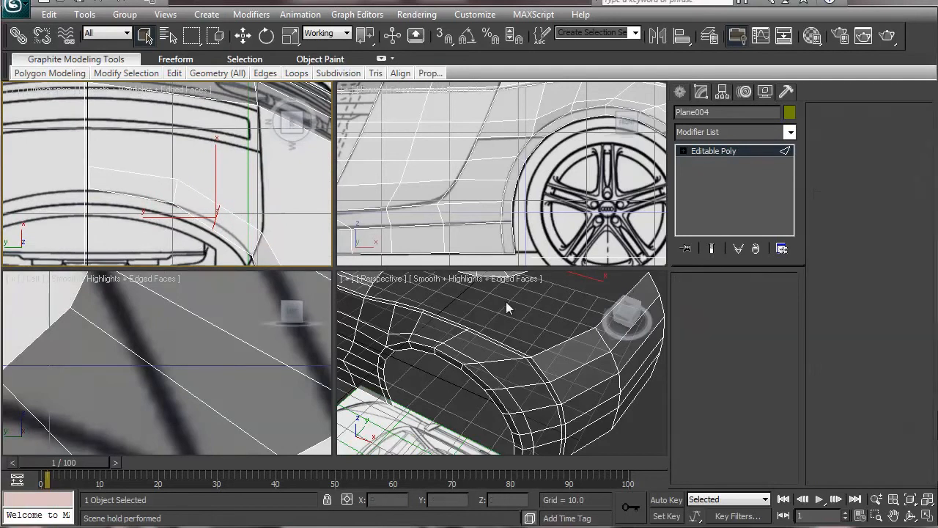
pyautogui.click(213, 230)
pyautogui.press('w')
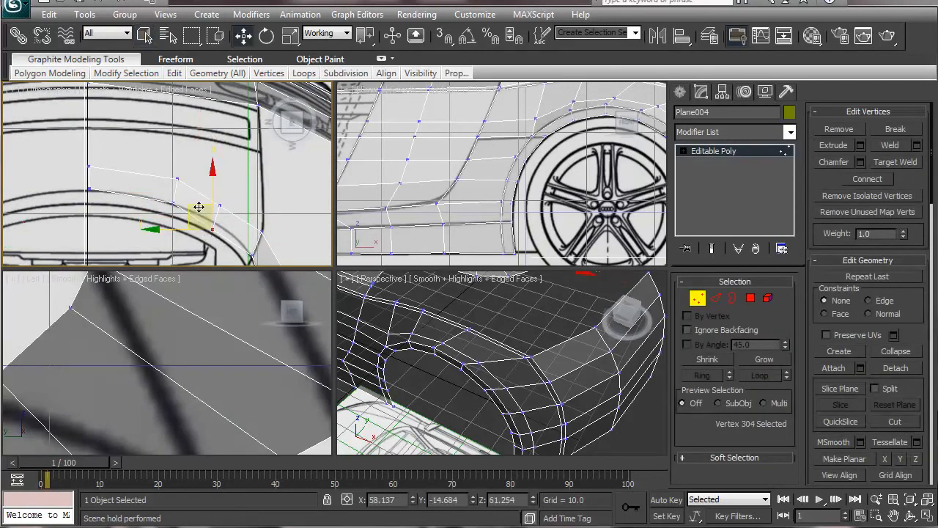
pyautogui.moveTo(193, 208); pyautogui.dragTo(198, 206)
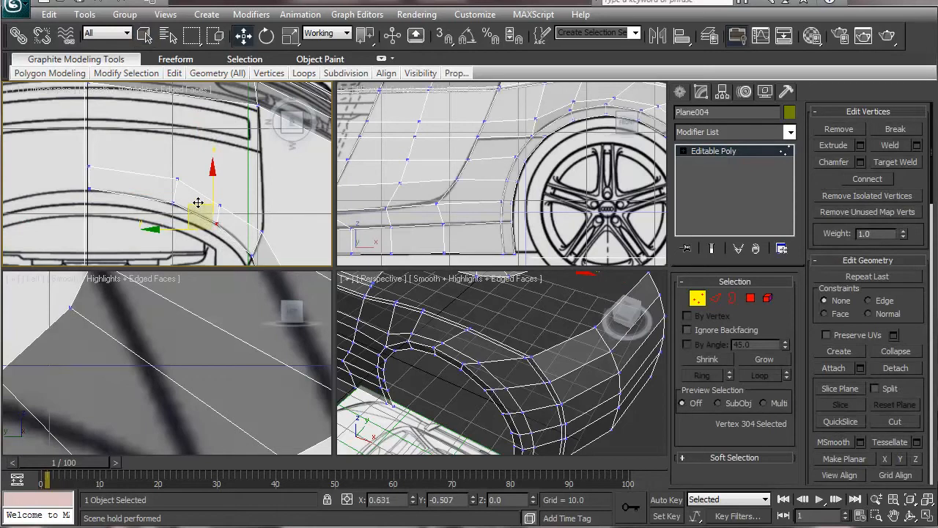
pyautogui.click(218, 203)
pyautogui.moveTo(203, 181); pyautogui.dragTo(210, 178)
# Connect the two long edges of the rear window strip's section next to the centerline with one new edge.
pyautogui.moveTo(517, 319); pyautogui.dragTo(479, 337, button='middle')
pyautogui.rightClick(415, 215)
pyautogui.press('f')
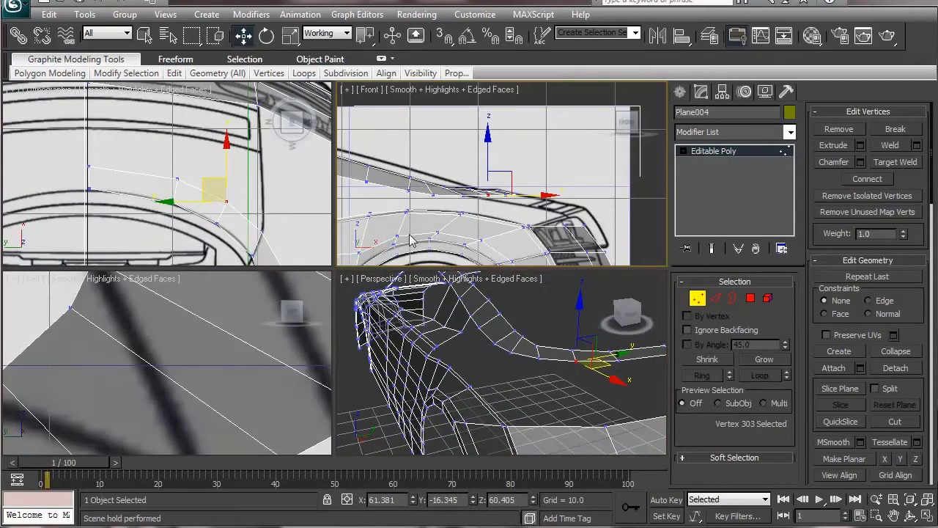
pyautogui.moveTo(268, 170); pyautogui.dragTo(292, 229, button='middle')
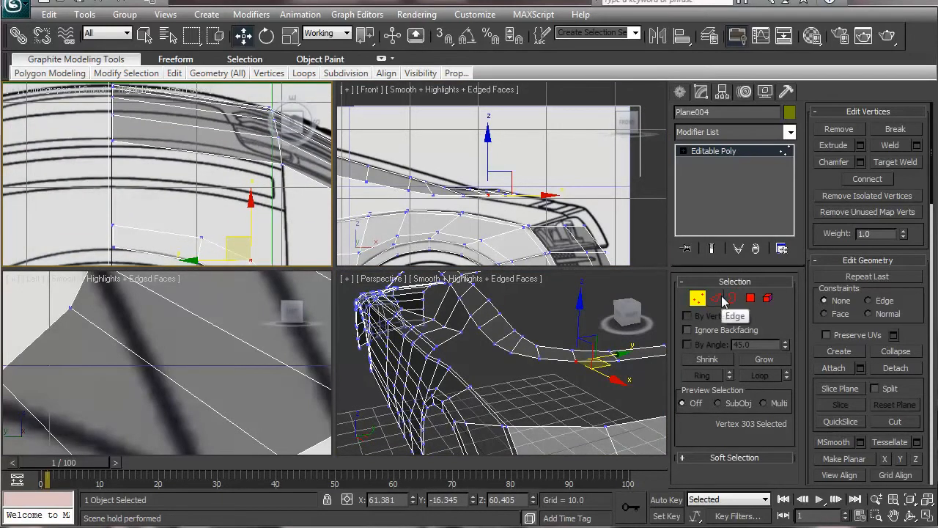
pyautogui.click(721, 298)
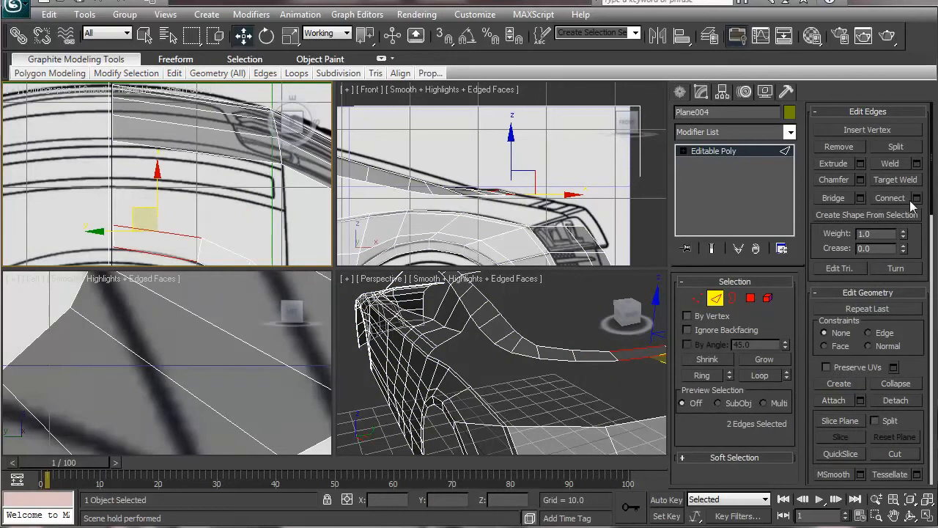
pyautogui.click(901, 198)
pyautogui.scroll(3, 184, 184)
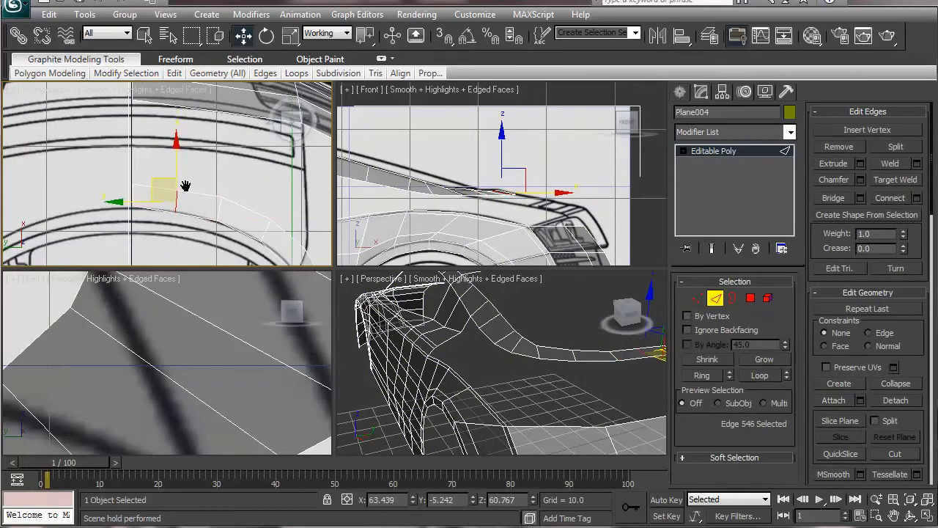
# Move both vertices of the new edge to round the strip along the blueprint, placing the outer one at about X 65.1, Y -5.35.
pyautogui.click(695, 298)
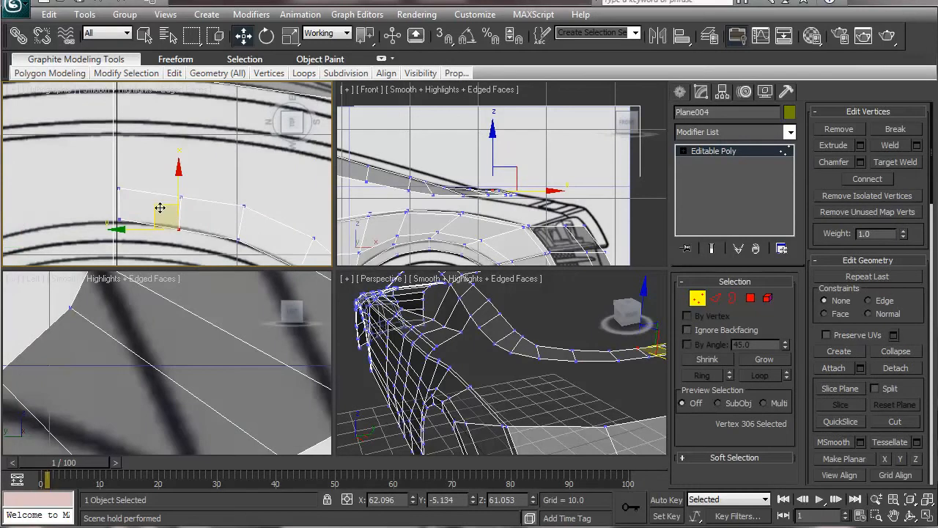
pyautogui.click(180, 198)
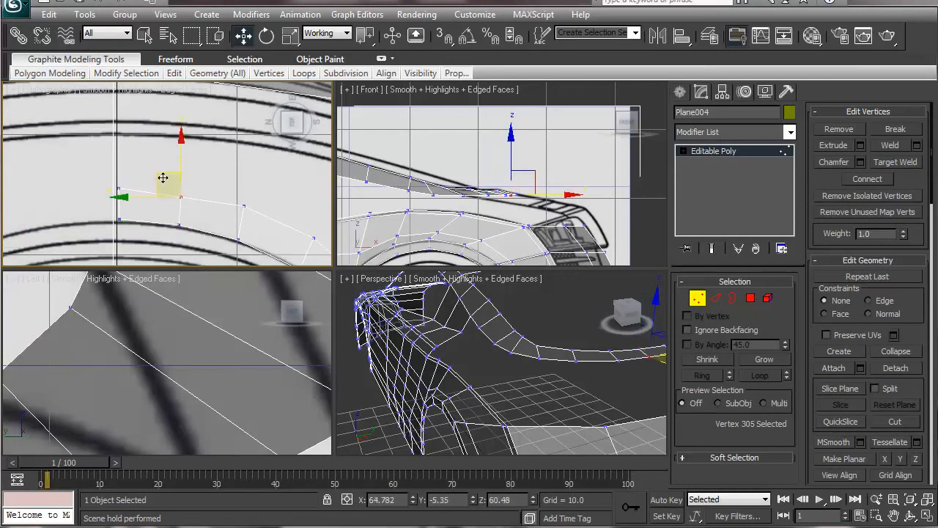
pyautogui.moveTo(164, 175); pyautogui.dragTo(164, 173)
pyautogui.moveTo(159, 216); pyautogui.dragTo(134, 205, button='middle')
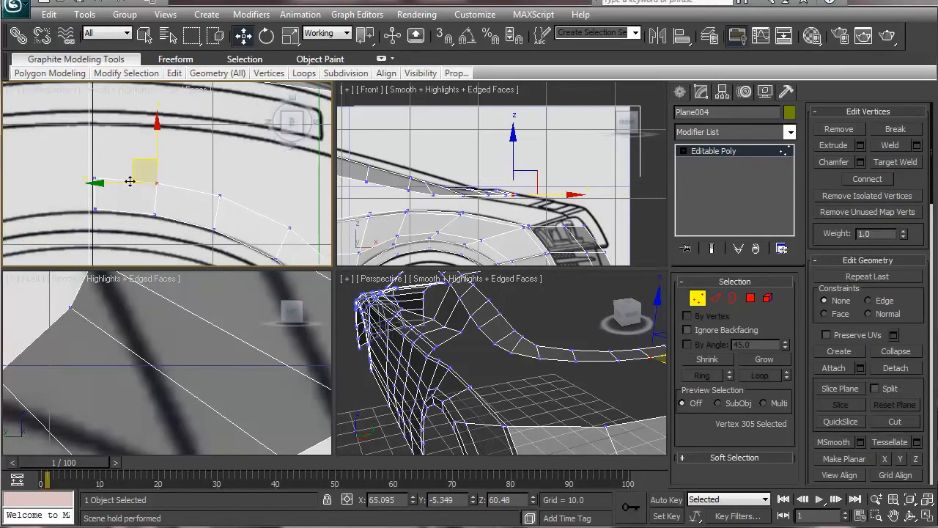
pyautogui.scroll(-2, 144, 207)
pyautogui.moveTo(167, 152); pyautogui.dragTo(115, 191, button='middle')
pyautogui.scroll(-2, 132, 159)
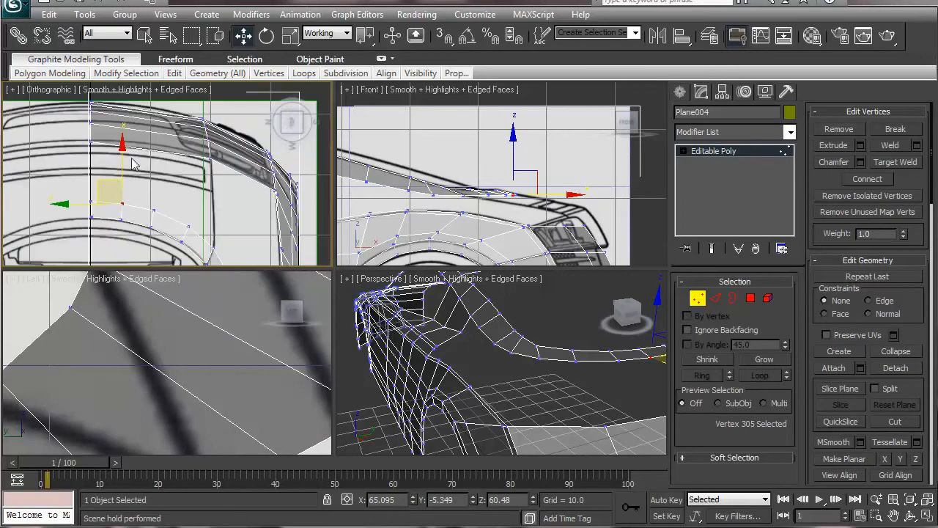
pyautogui.click(152, 98)
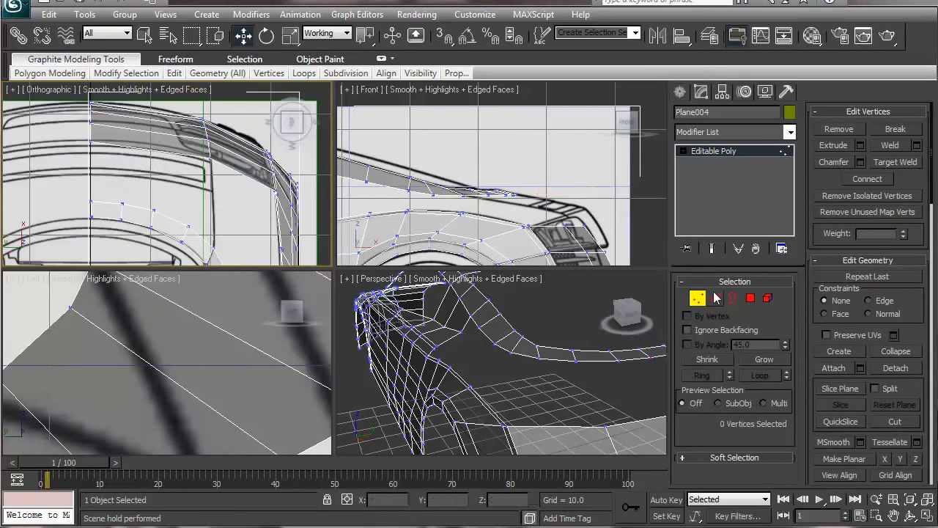
pyautogui.click(716, 298)
pyautogui.moveTo(158, 79); pyautogui.dragTo(158, 74)
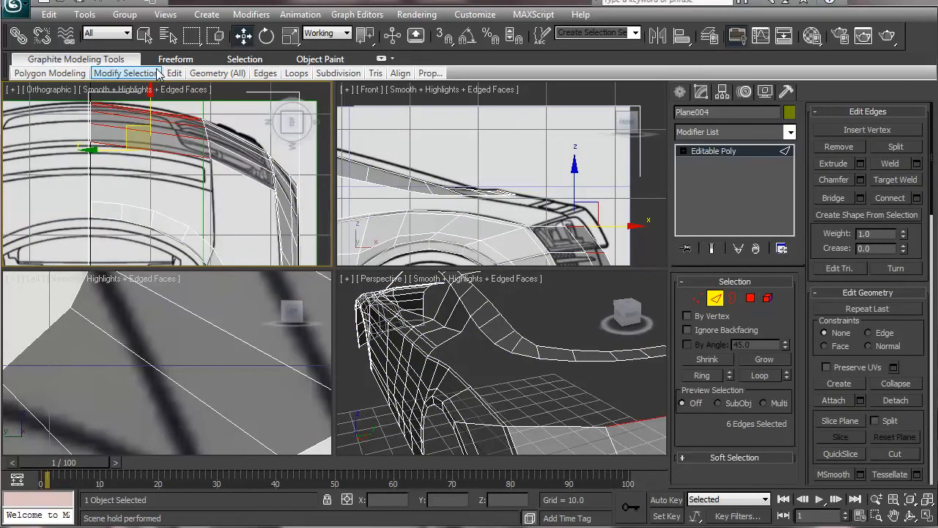
pyautogui.click(916, 197)
pyautogui.click(91, 190)
pyautogui.click(90, 190)
pyautogui.click(85, 254)
# Move the rear bumper panel's middle and centerline bottom vertices forward along X, placing the middle one at about X 73.5.
pyautogui.moveTo(103, 190); pyautogui.dragTo(122, 190, button='middle')
pyautogui.moveTo(452, 213); pyautogui.dragTo(425, 81, button='middle')
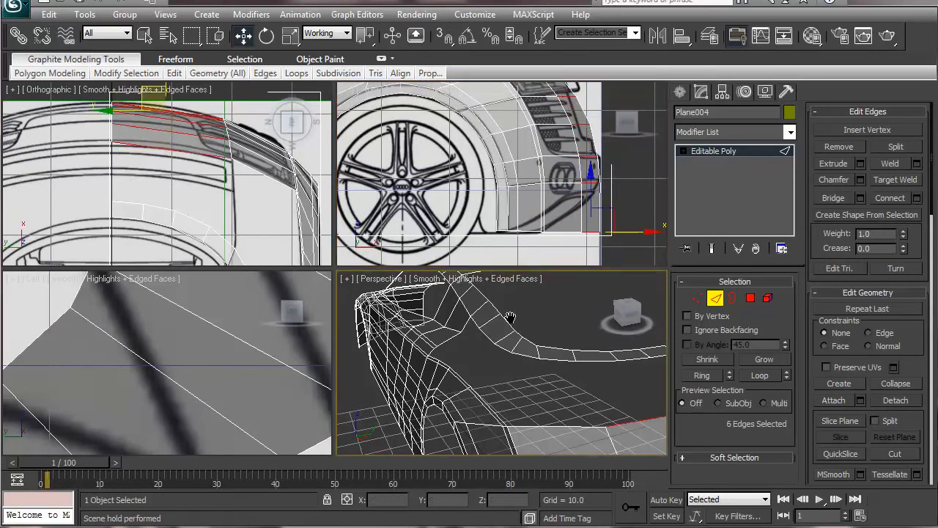
pyautogui.scroll(5, 523, 388)
pyautogui.scroll(-3, 476, 405)
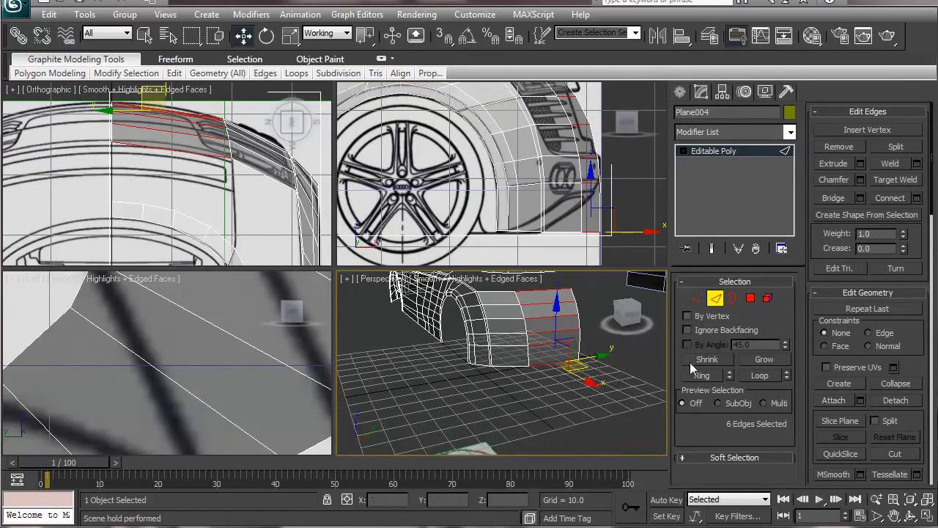
pyautogui.click(697, 299)
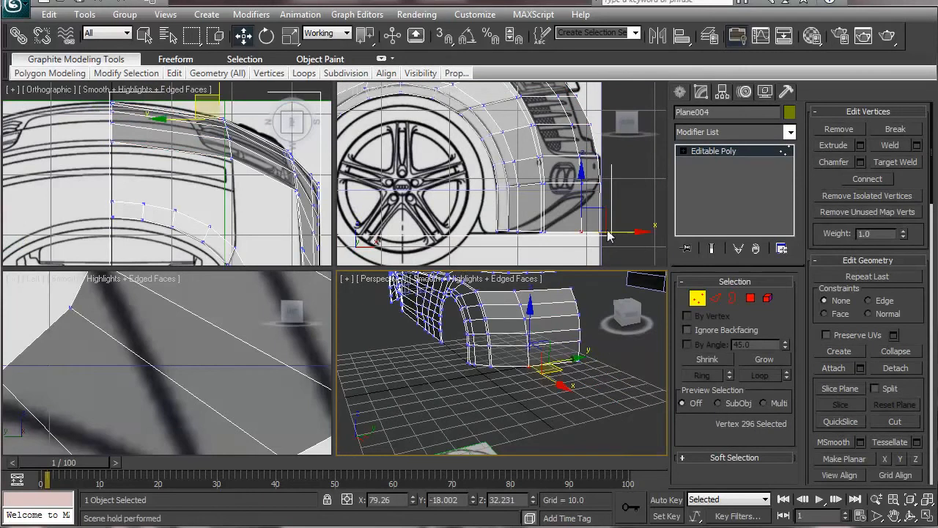
pyautogui.click(641, 234)
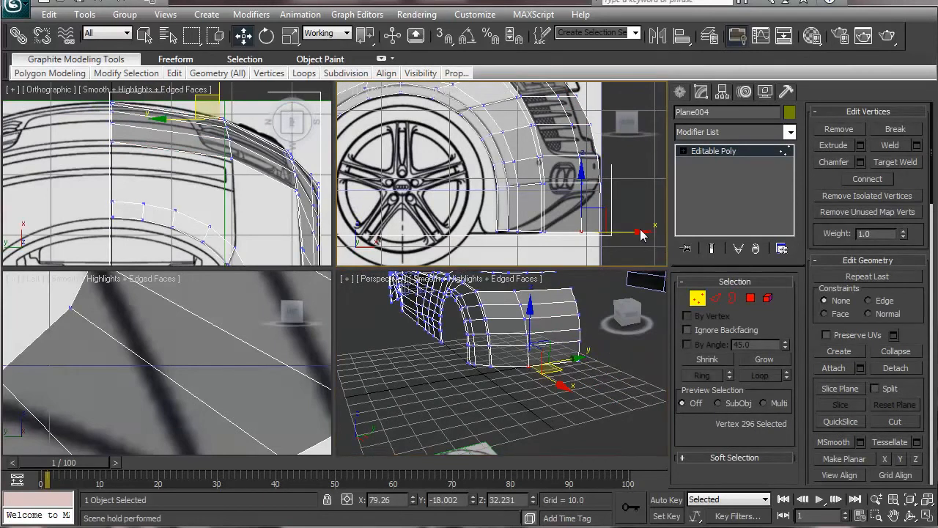
pyautogui.moveTo(642, 233); pyautogui.dragTo(607, 232)
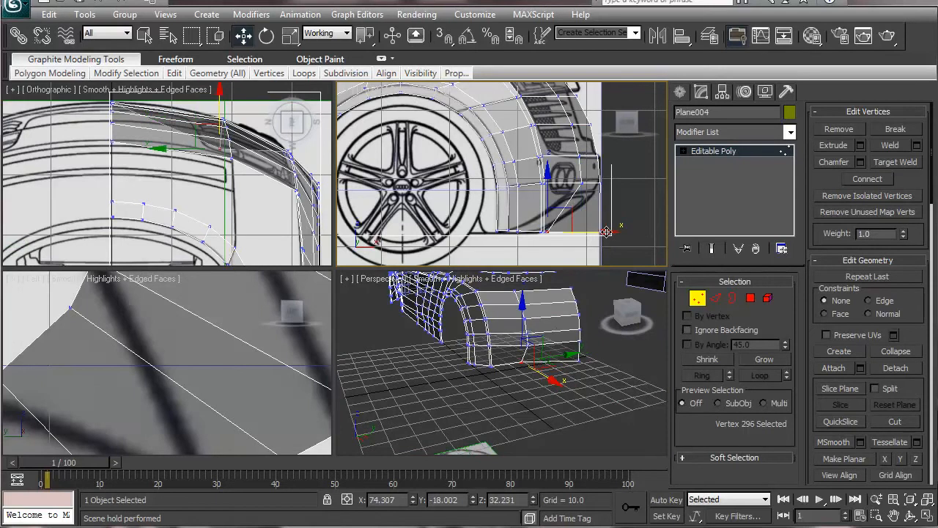
pyautogui.click(578, 359)
pyautogui.rightClick(660, 236)
pyautogui.moveTo(652, 232); pyautogui.dragTo(599, 232)
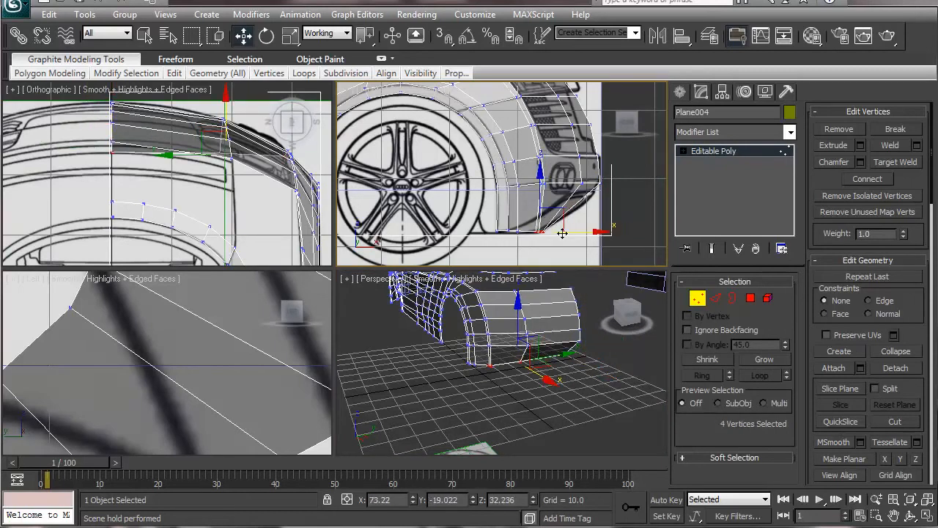
# Move the two bottom vertices at the bumper corner forward along X and about 2.9 units outward along Y, and rotate them about Z.
pyautogui.keyDown('alt'); pyautogui.moveTo(491, 388); pyautogui.dragTo(548, 373, button='middle'); pyautogui.keyUp('alt')
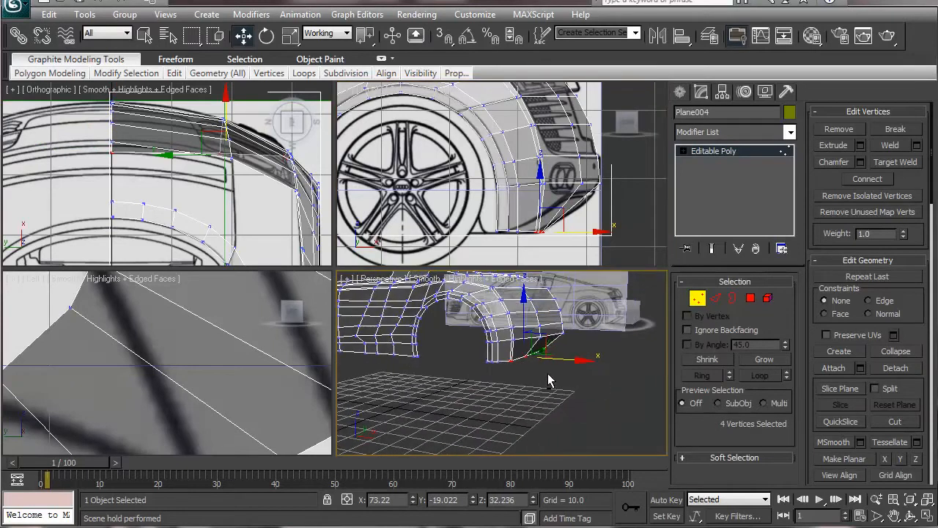
pyautogui.scroll(4, 547, 372)
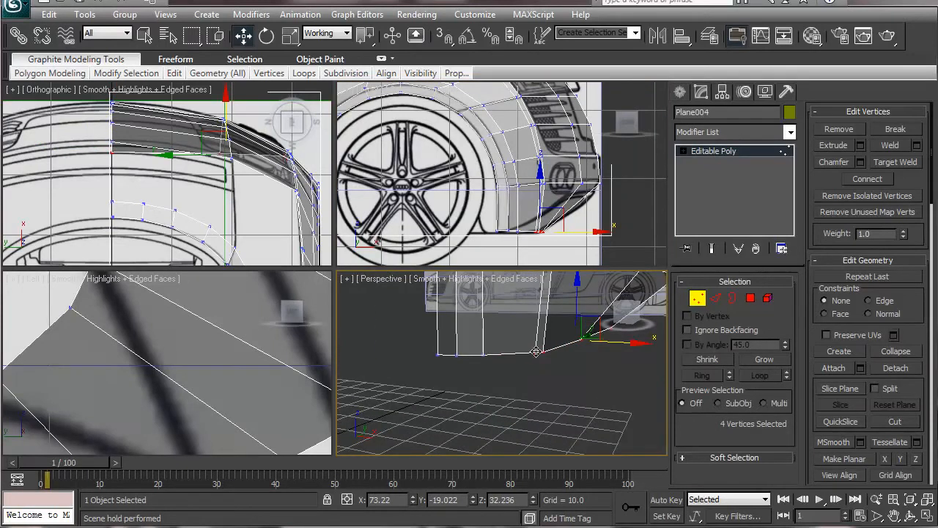
pyautogui.moveTo(477, 233); pyautogui.dragTo(421, 227, button='middle')
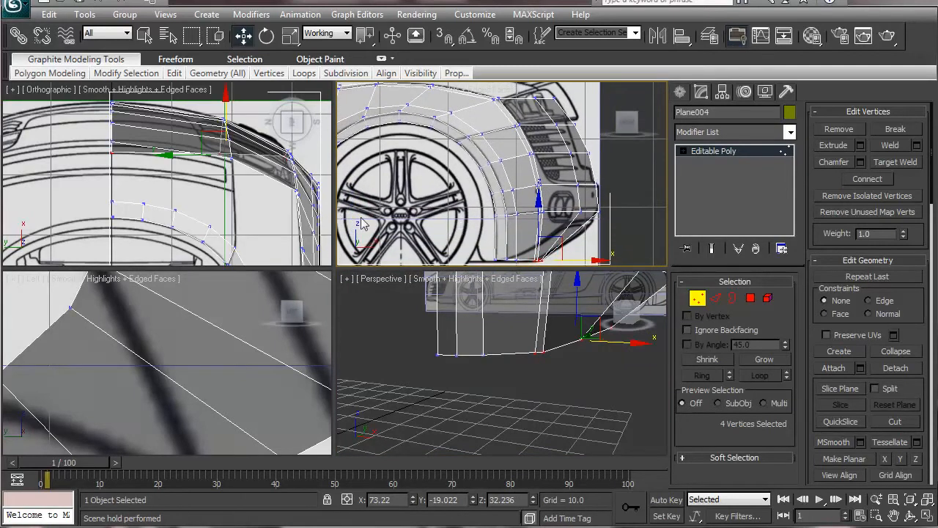
pyautogui.moveTo(270, 225); pyautogui.dragTo(218, 219, button='middle')
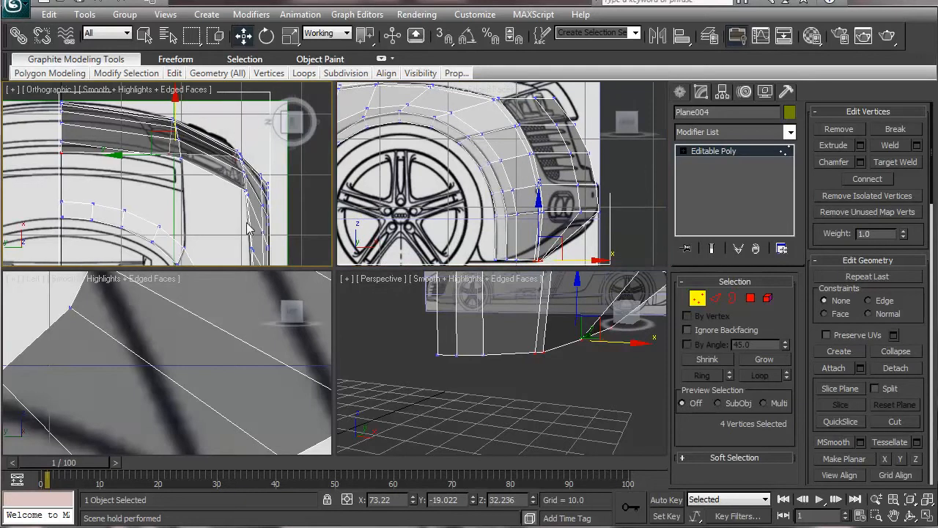
pyautogui.click(530, 353)
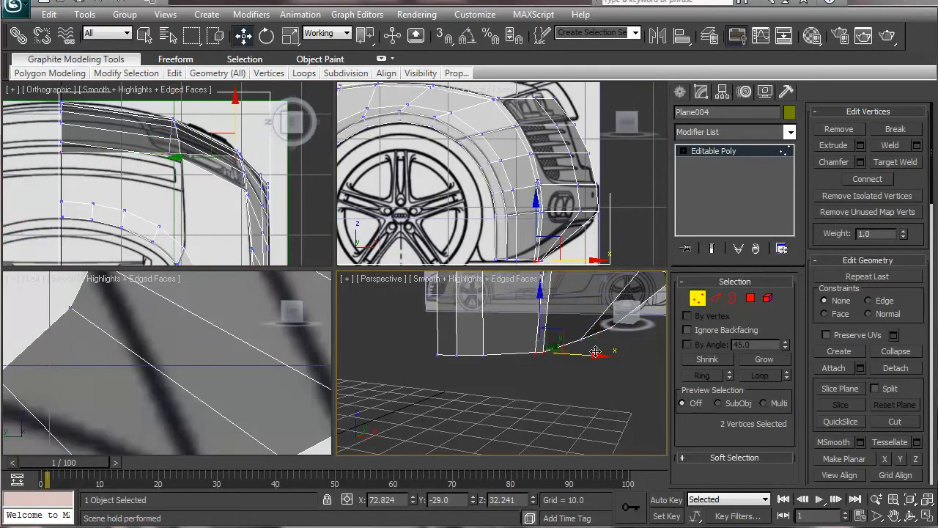
pyautogui.moveTo(597, 354); pyautogui.dragTo(553, 355)
pyautogui.keyDown('alt'); pyautogui.moveTo(523, 375); pyautogui.dragTo(452, 406, button='middle'); pyautogui.keyUp('alt')
pyautogui.moveTo(489, 365); pyautogui.dragTo(456, 375)
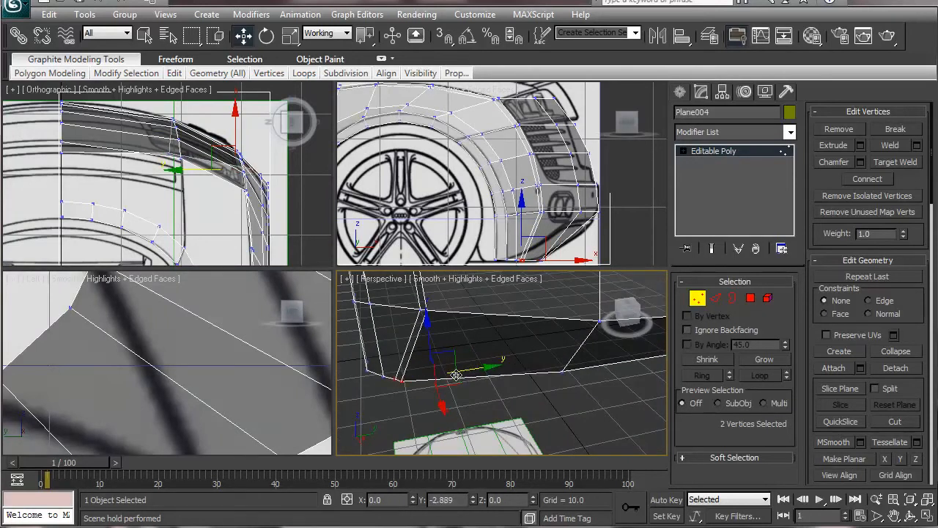
pyautogui.press('e')
pyautogui.moveTo(420, 408); pyautogui.dragTo(438, 407)
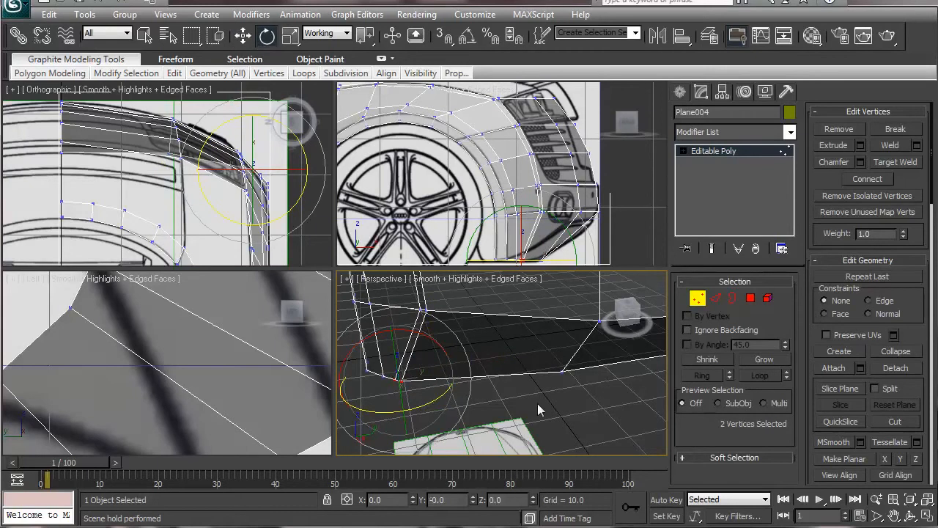
pyautogui.scroll(-5, 565, 388)
pyautogui.click(565, 388)
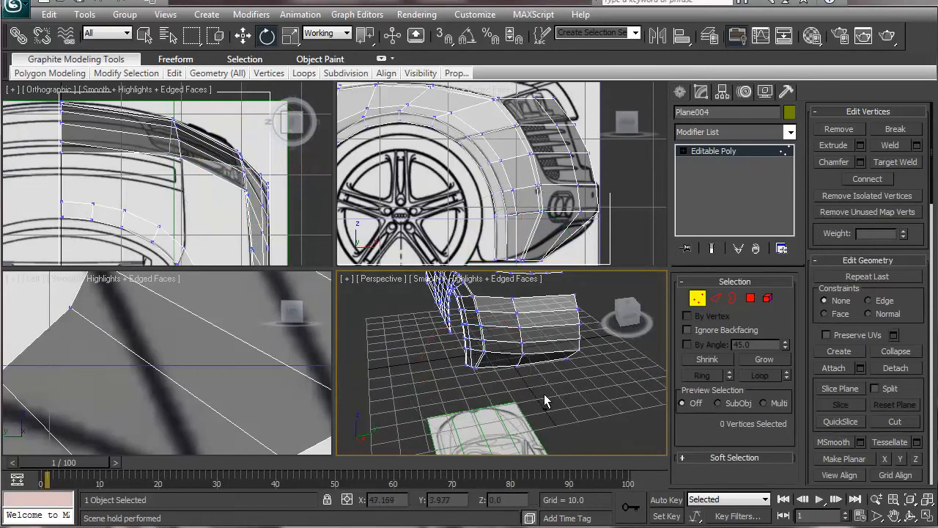
# Fine-tune the bumper's bottom vertex between the corner and the centerline along X, leaving it at about X 73.55.
pyautogui.keyDown('alt'); pyautogui.moveTo(568, 381); pyautogui.dragTo(590, 279, button='middle'); pyautogui.keyUp('alt')
pyautogui.click(540, 259)
pyautogui.keyDown('alt'); pyautogui.moveTo(506, 422); pyautogui.dragTo(538, 450, button='middle'); pyautogui.keyUp('alt')
pyautogui.scroll(4, 538, 450)
pyautogui.keyDown('alt'); pyautogui.moveTo(546, 375); pyautogui.dragTo(505, 366, button='middle'); pyautogui.keyUp('alt')
pyautogui.press('w')
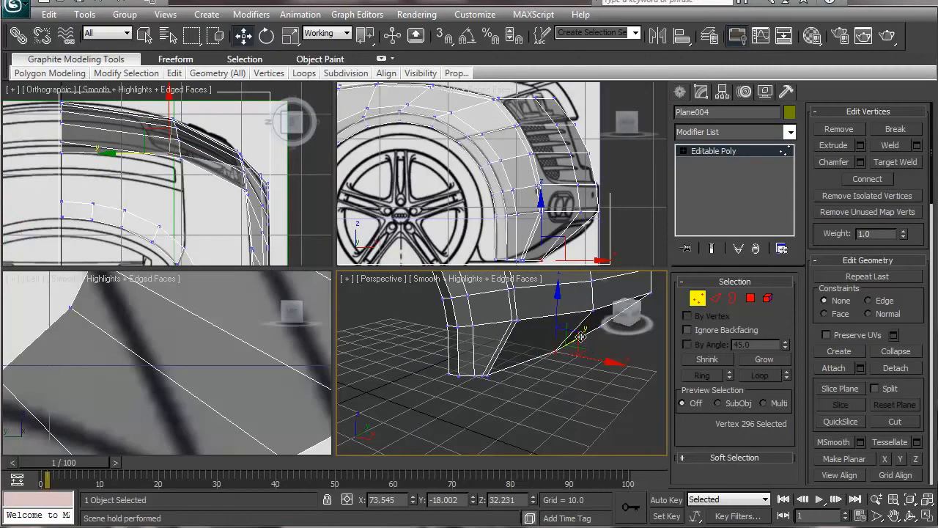
pyautogui.click(600, 260)
pyautogui.moveTo(598, 258); pyautogui.dragTo(566, 257)
pyautogui.keyDown('alt'); pyautogui.moveTo(480, 433); pyautogui.dragTo(568, 364, button='middle'); pyautogui.keyUp('alt')
pyautogui.moveTo(589, 371); pyautogui.dragTo(600, 372)
pyautogui.keyDown('alt'); pyautogui.moveTo(595, 391); pyautogui.dragTo(530, 451, button='middle'); pyautogui.keyUp('alt')
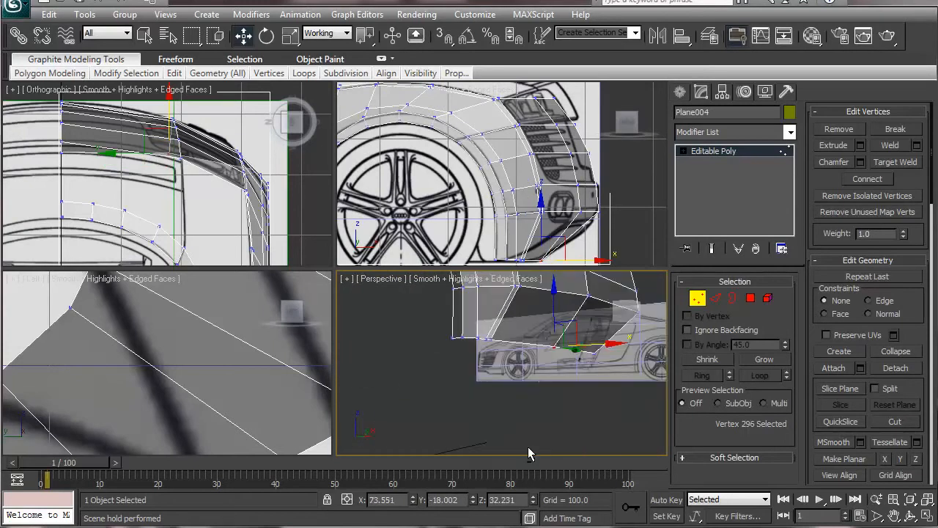
# Move the middle and centerline vertices one row above the bumper's bottom edge forward to about X 77.78 and X 81.46.
pyautogui.click(589, 294)
pyautogui.moveTo(627, 217); pyautogui.dragTo(592, 214, button='middle')
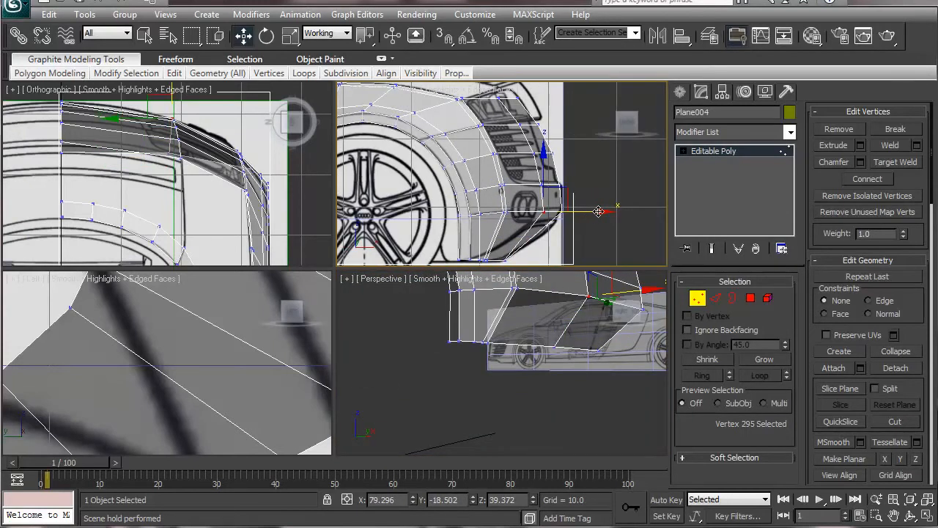
pyautogui.moveTo(597, 211); pyautogui.dragTo(588, 211)
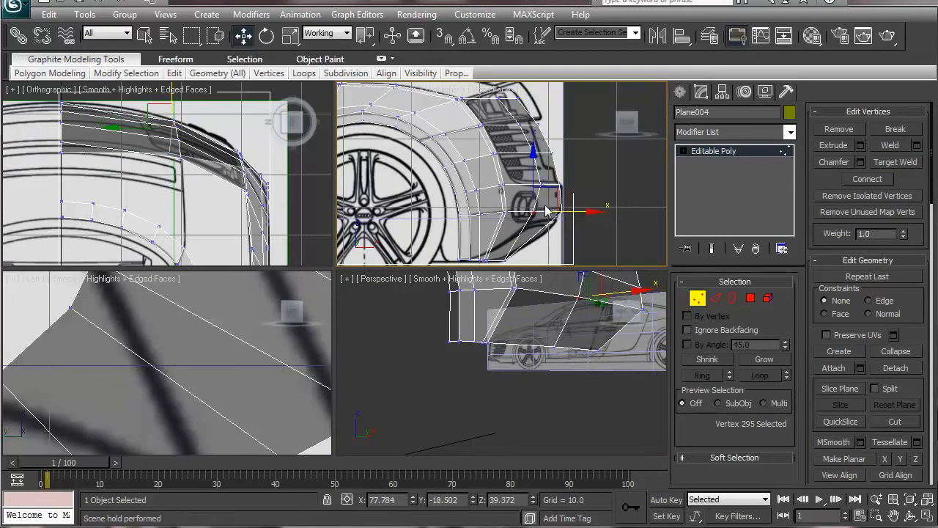
pyautogui.click(562, 205)
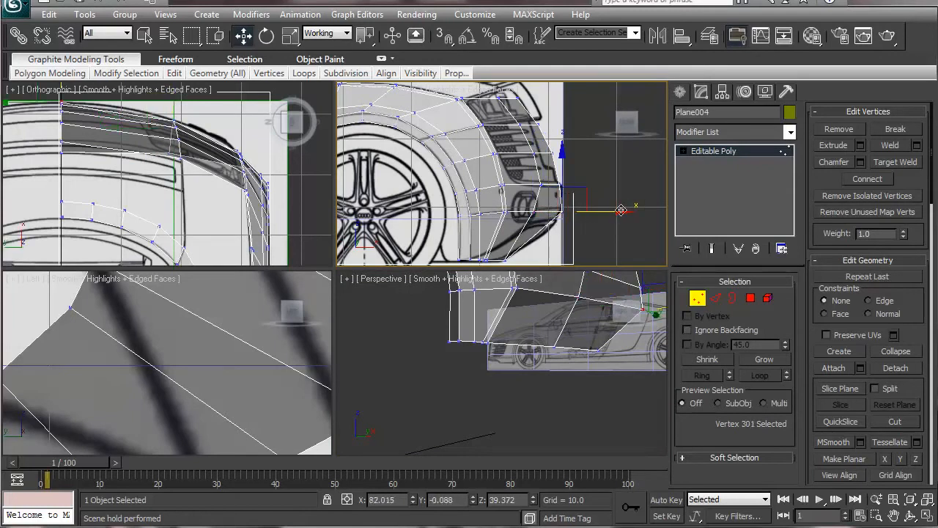
pyautogui.moveTo(622, 211); pyautogui.dragTo(586, 212)
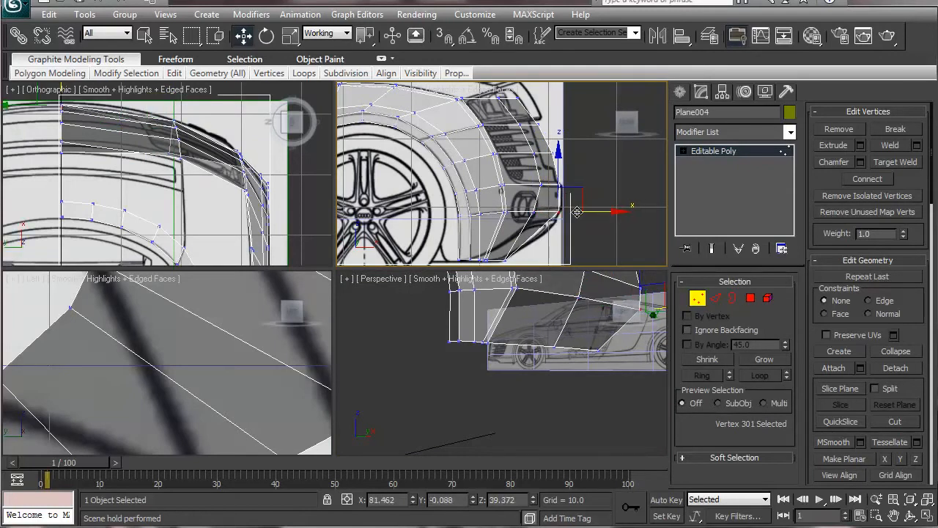
pyautogui.keyDown('alt'); pyautogui.moveTo(535, 359); pyautogui.dragTo(635, 330, button='middle'); pyautogui.keyUp('alt')
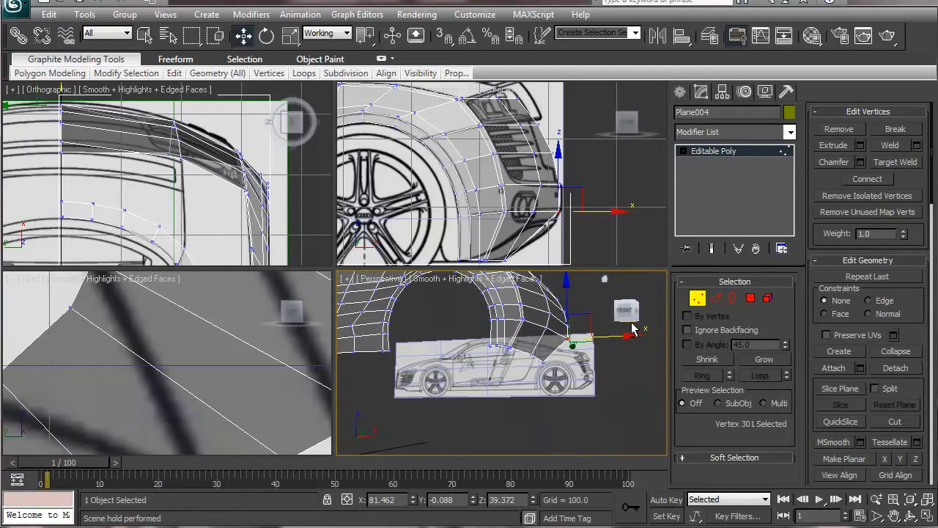
pyautogui.keyDown('alt'); pyautogui.moveTo(407, 359); pyautogui.dragTo(415, 323, button='middle'); pyautogui.keyUp('alt')
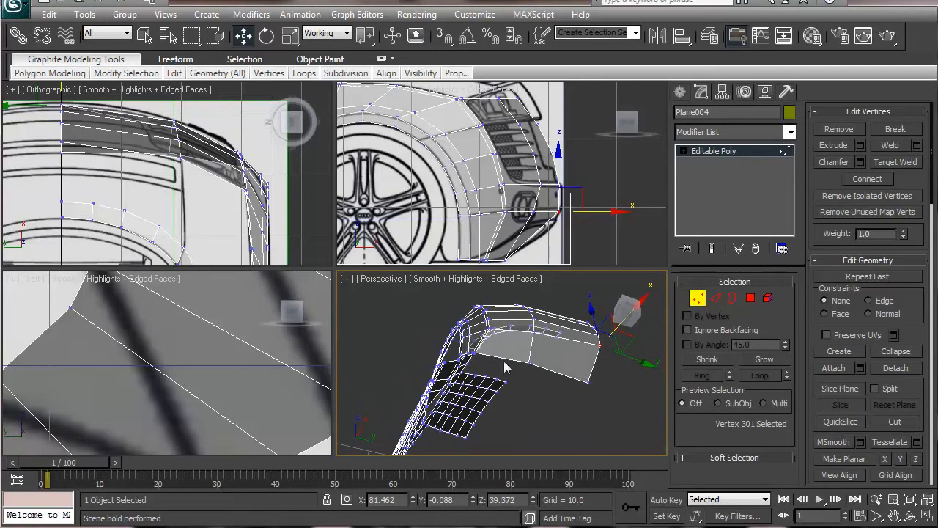
# Replace the front blueprint bitmap in material 01 - Default with the "back" image so the left view's plane carries the rear drawing.
pyautogui.scroll(-10, 199, 382)
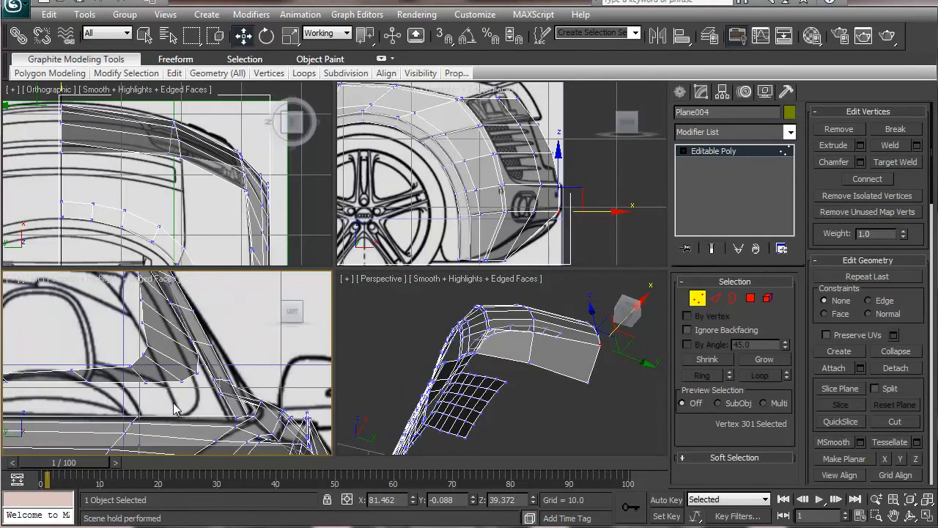
pyautogui.scroll(-5, 173, 409)
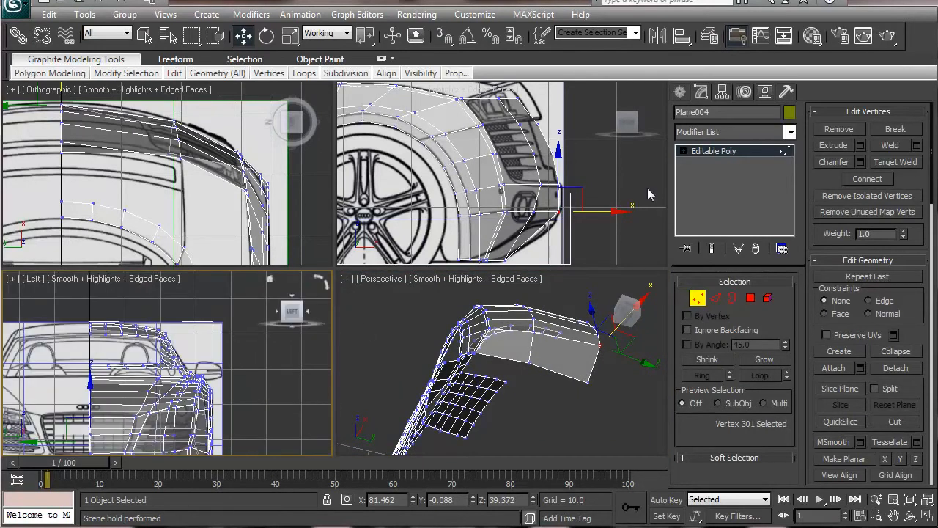
pyautogui.press('m')
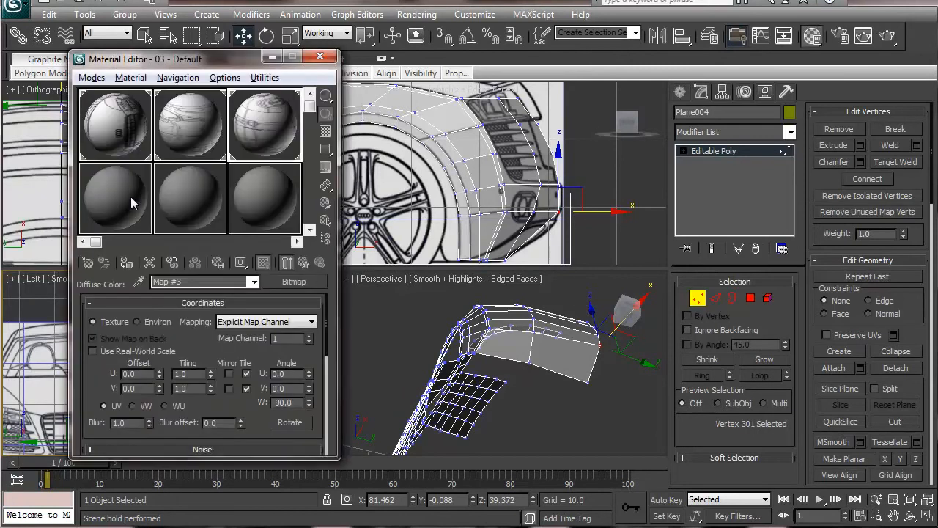
pyautogui.moveTo(154, 63); pyautogui.dragTo(221, 119)
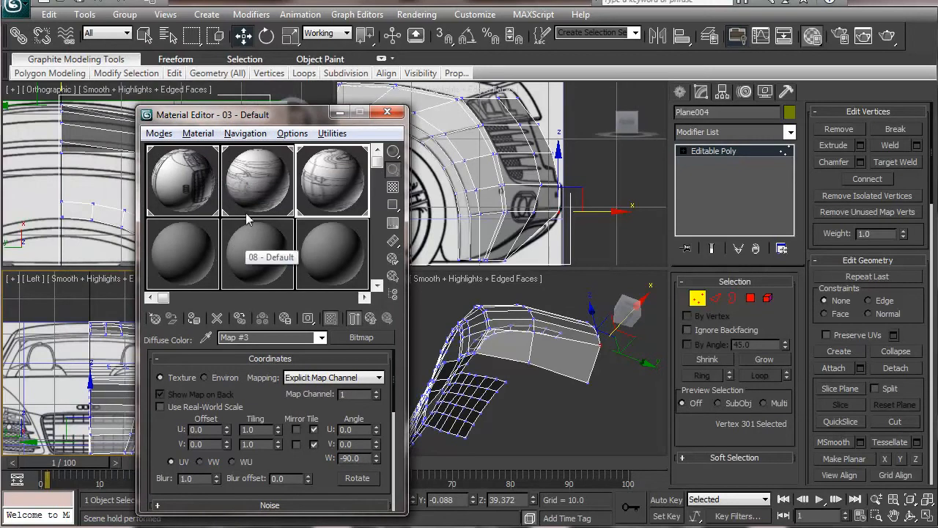
pyautogui.click(207, 195)
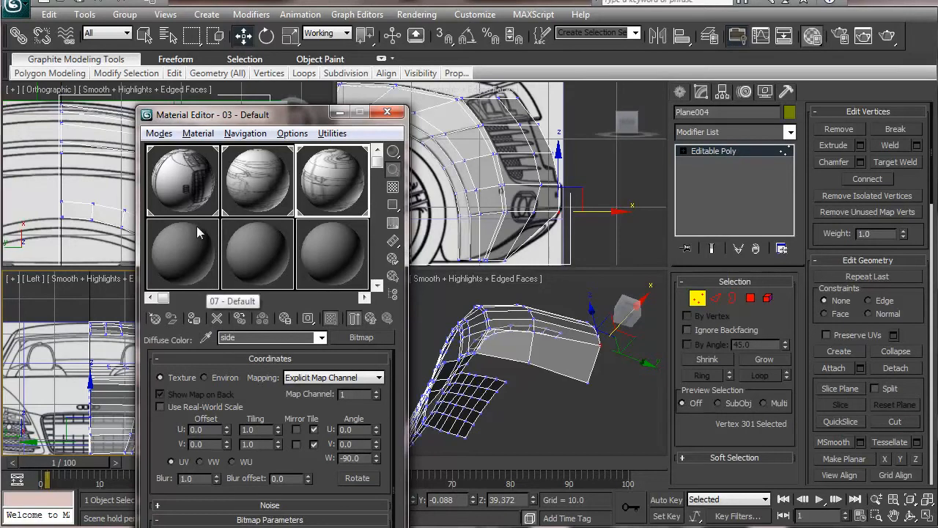
pyautogui.click(191, 192)
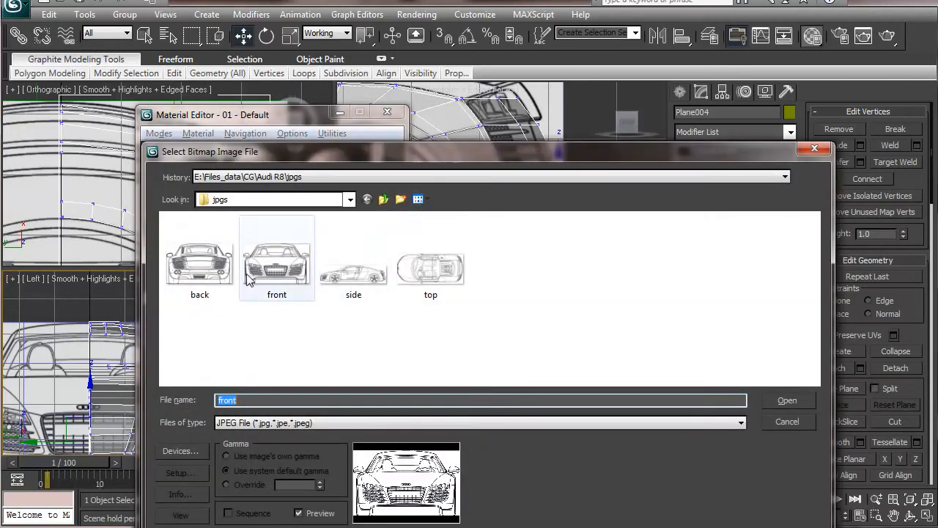
pyautogui.doubleClick(188, 277)
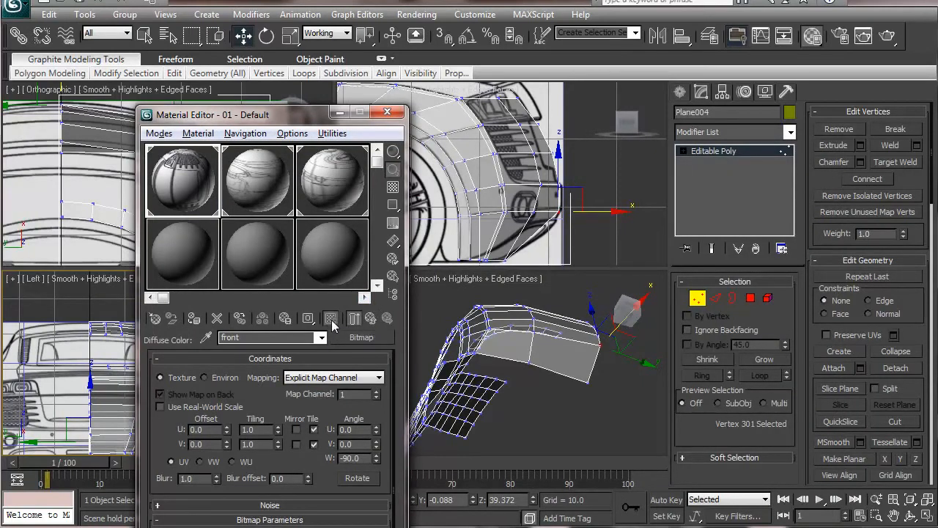
pyautogui.click(198, 133)
pyautogui.moveTo(356, 441)
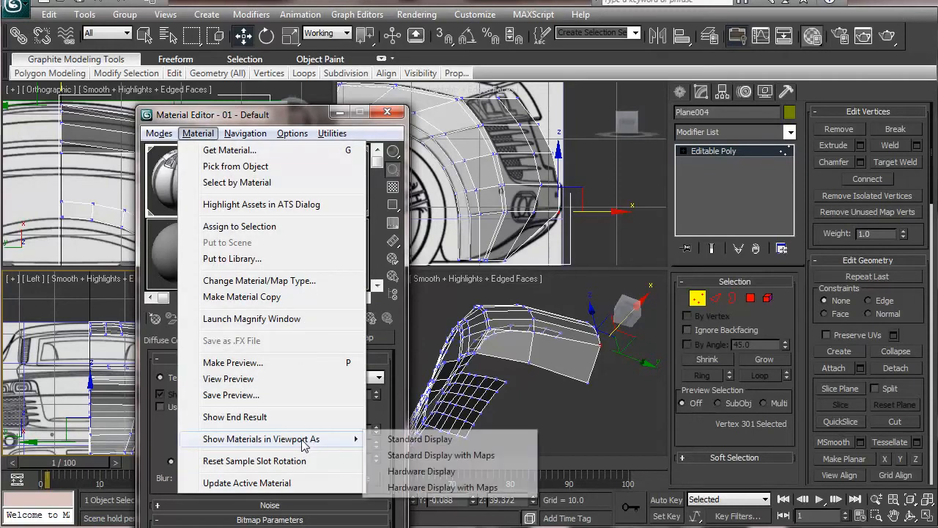
pyautogui.click(343, 114)
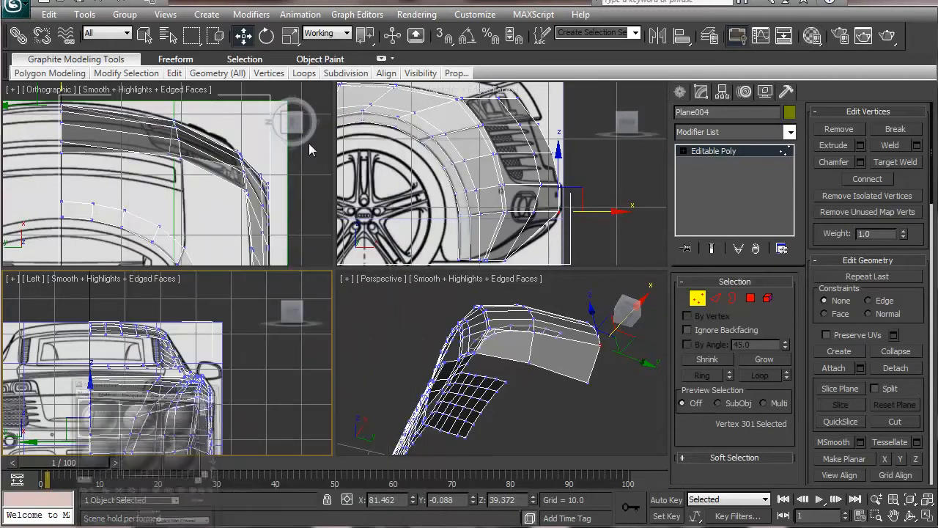
pyautogui.moveTo(172, 364); pyautogui.dragTo(174, 332, button='middle')
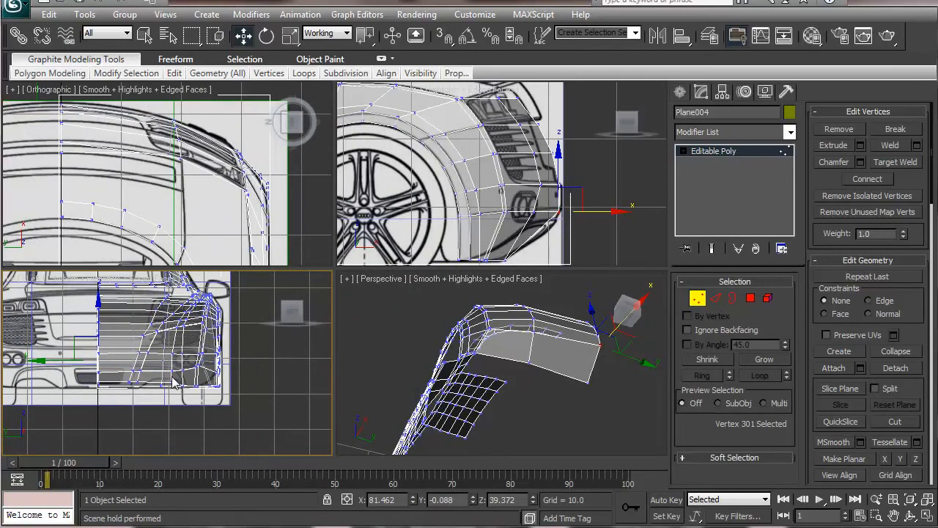
# Leave vertex editing on the car body, deselect it and unfreeze all frozen objects in the scene.
pyautogui.moveTo(126, 383); pyautogui.dragTo(159, 432, button='middle')
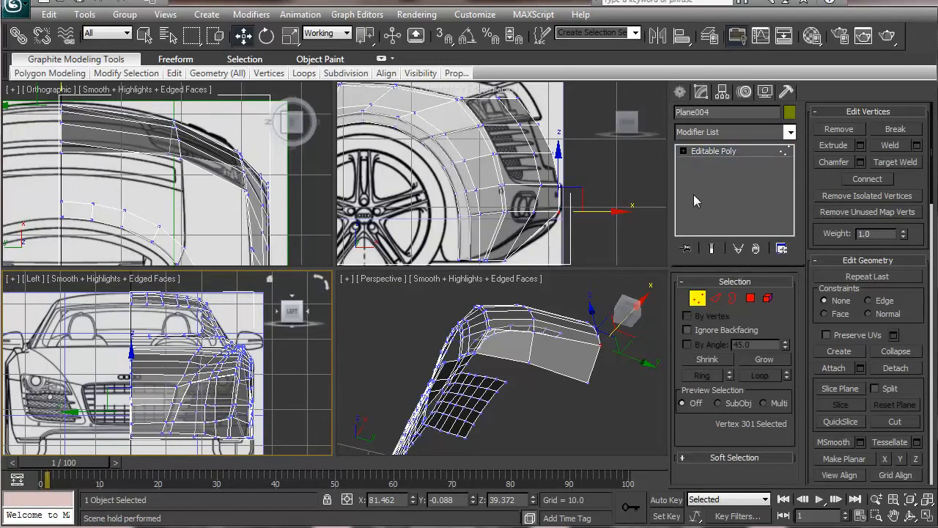
pyautogui.click(697, 293)
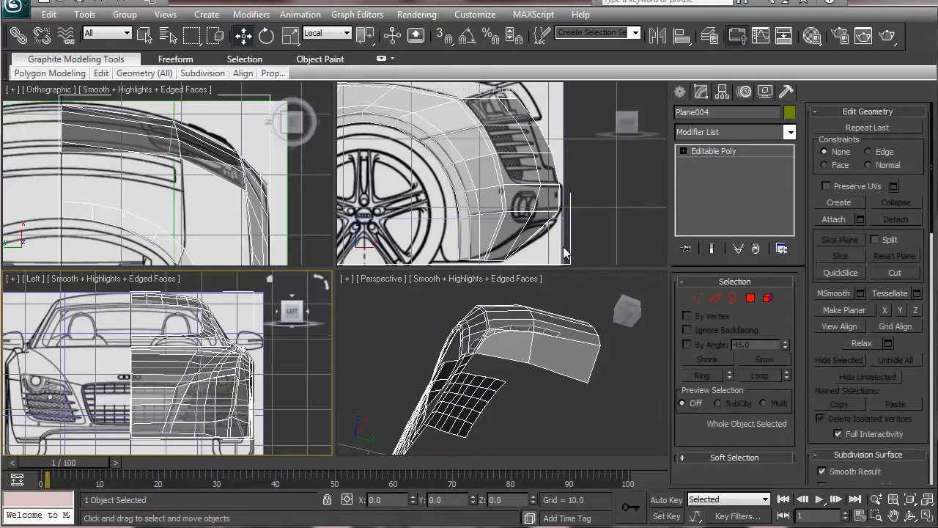
pyautogui.click(547, 423)
pyautogui.click(765, 91)
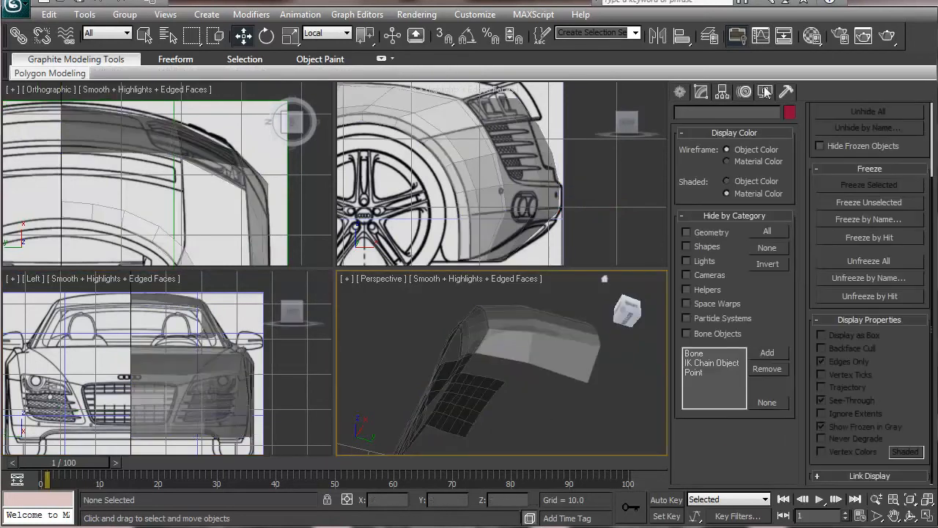
pyautogui.click(867, 261)
# Clone the front blueprint plane as a single copy named Plane005, placed well away at the opposite end of the car.
pyautogui.click(258, 302)
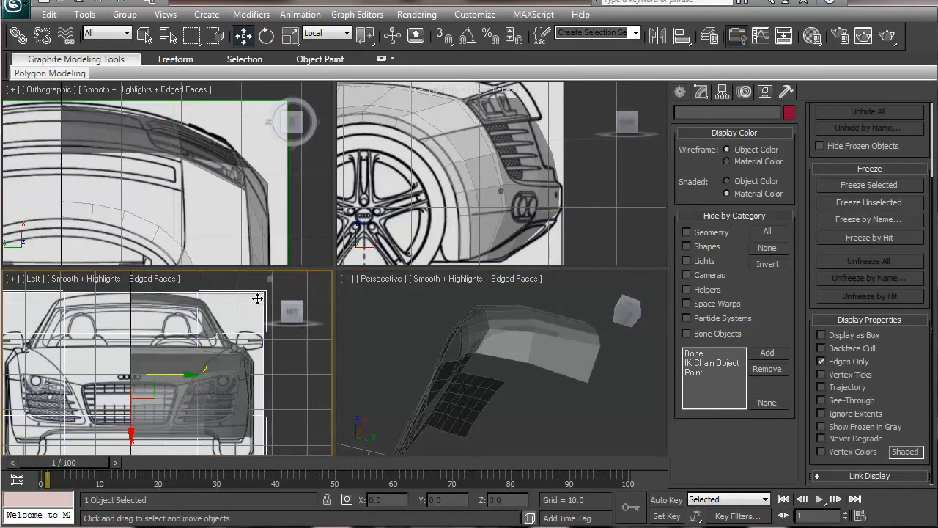
pyautogui.rightClick(563, 401)
pyautogui.scroll(-6, 576, 400)
pyautogui.keyDown('alt'); pyautogui.moveTo(472, 397); pyautogui.dragTo(531, 347, button='middle'); pyautogui.keyUp('alt')
pyautogui.moveTo(531, 346)
pyautogui.keyDown('shift'); pyautogui.mouseDown()
pyautogui.moveTo(352, 381)
pyautogui.moveTo(344, 392)
pyautogui.mouseUp(); pyautogui.keyUp('shift')
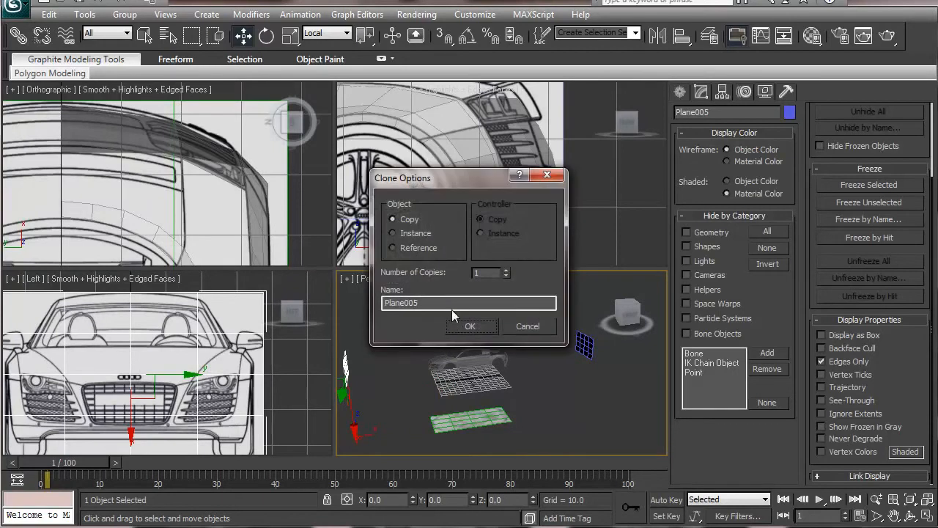
pyautogui.click(468, 327)
# Turn off Edged Faces in the perspective view and disable See-Through for the car body Plane004.
pyautogui.moveTo(454, 395)
pyautogui.keyDown('alt'); pyautogui.mouseDown(button='middle')
pyautogui.moveTo(436, 397)
pyautogui.moveTo(449, 397)
pyautogui.moveTo(424, 368)
pyautogui.mouseUp(button='middle'); pyautogui.keyUp('alt')
pyautogui.click(496, 279)
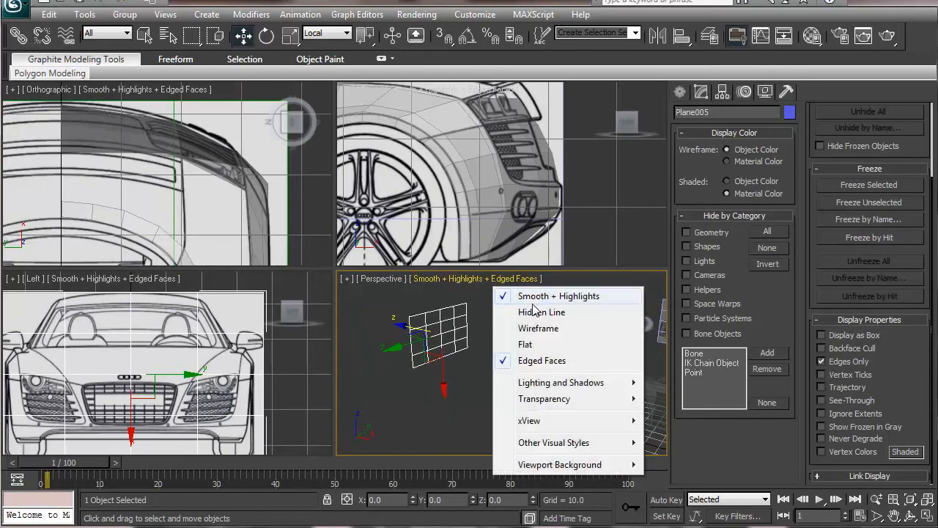
pyautogui.click(519, 361)
pyautogui.click(457, 279)
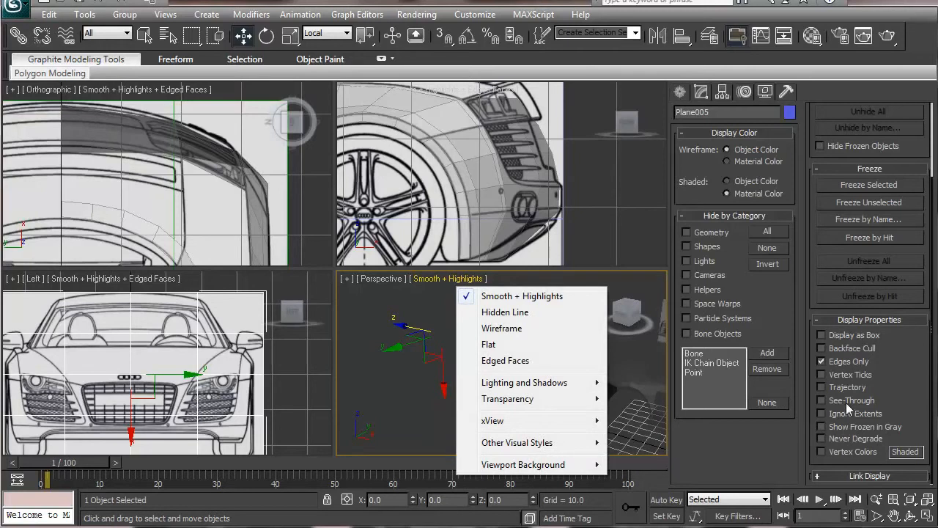
pyautogui.click(641, 389)
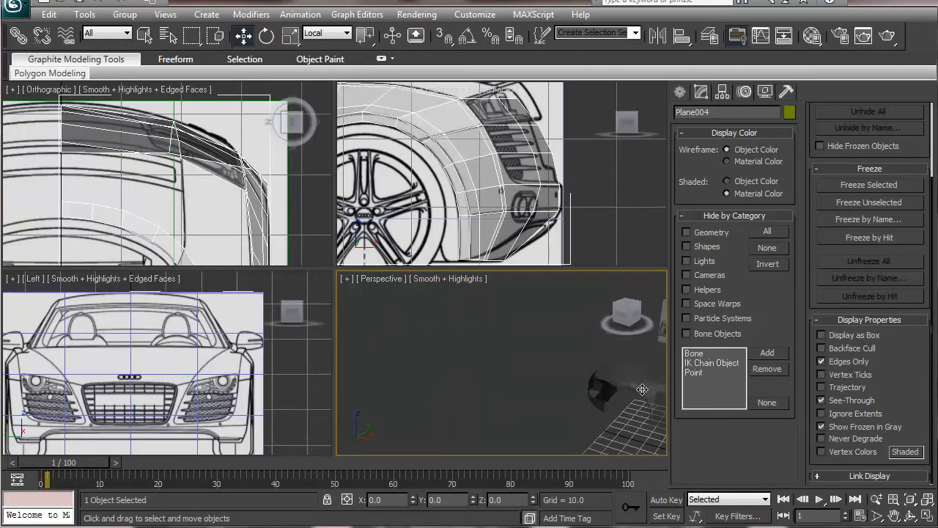
pyautogui.click(837, 399)
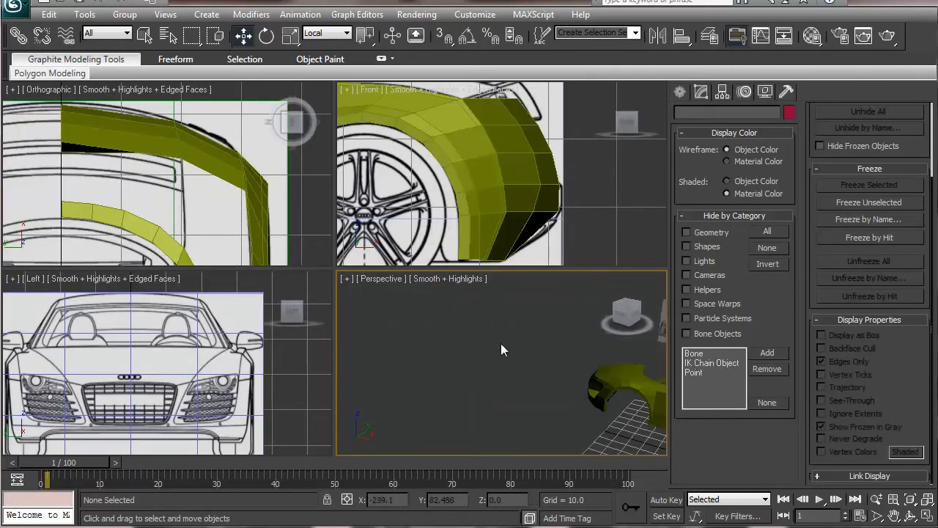
# Assign the unused material 07 - Default to the copied plane Plane005 and make the material 2-Sided.
pyautogui.scroll(-4, 477, 337)
pyautogui.click(446, 359)
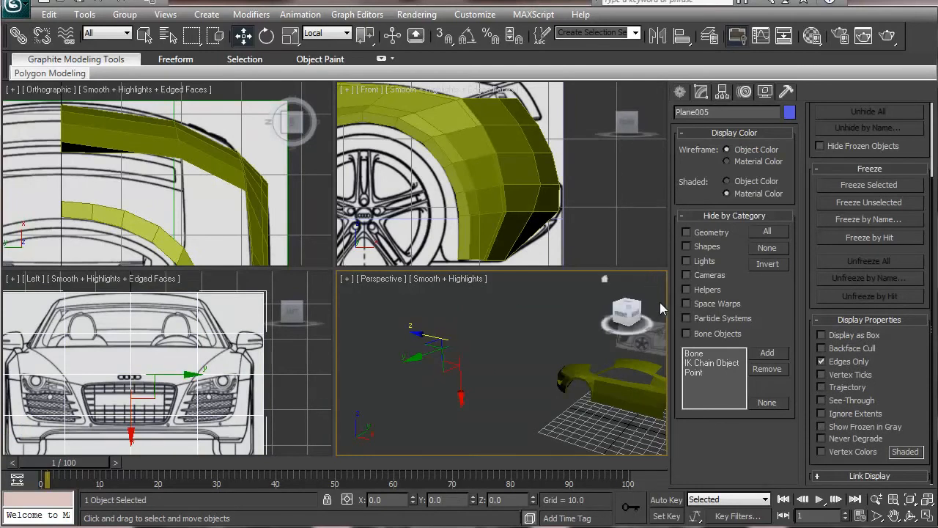
pyautogui.press('m')
pyautogui.click(174, 262)
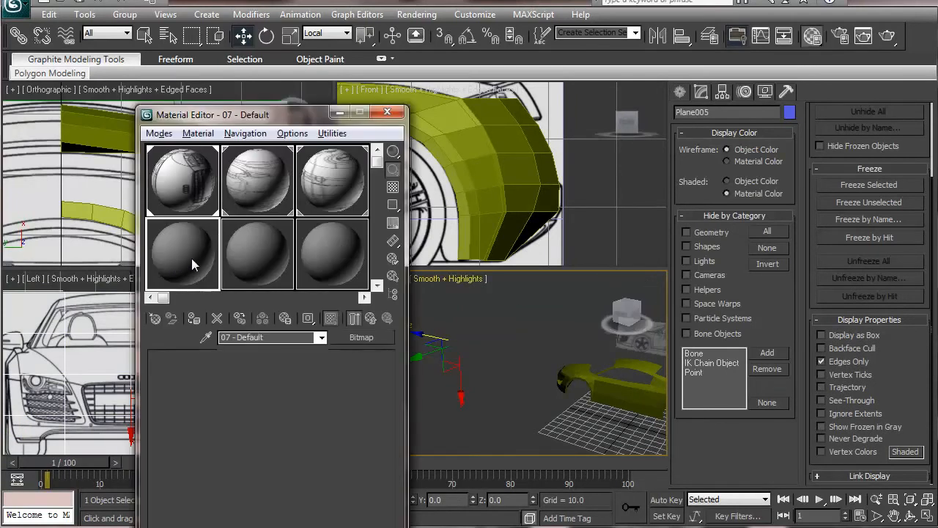
pyautogui.moveTo(390, 327); pyautogui.dragTo(465, 355)
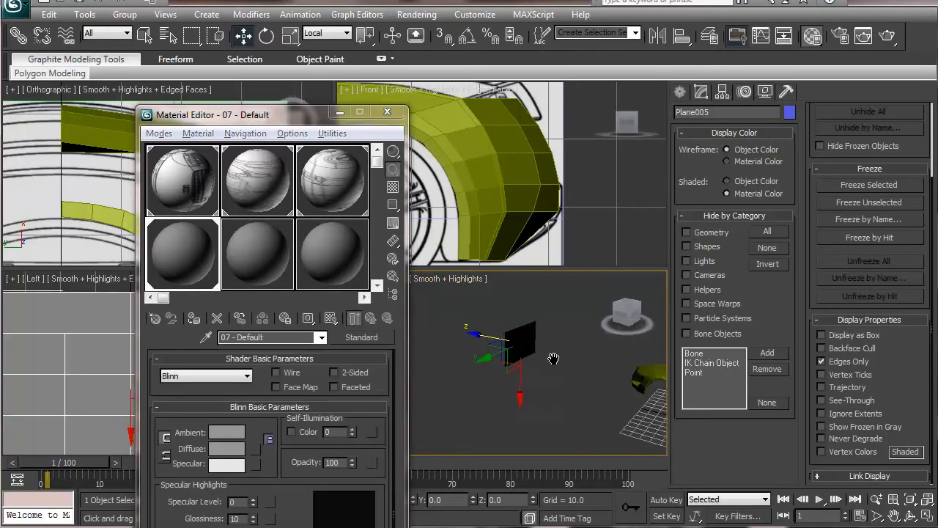
pyautogui.keyDown('alt'); pyautogui.moveTo(490, 370); pyautogui.dragTo(604, 355, button='middle'); pyautogui.keyUp('alt')
pyautogui.press('z')
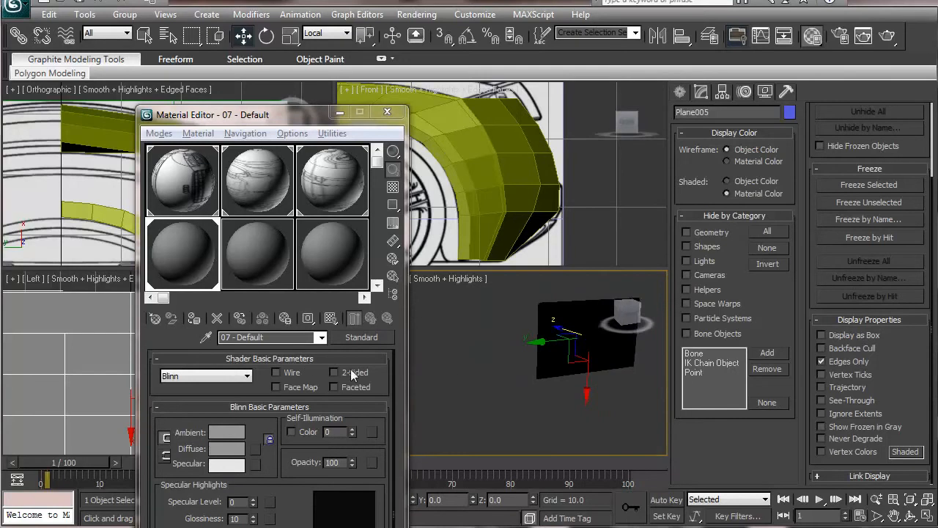
pyautogui.click(351, 373)
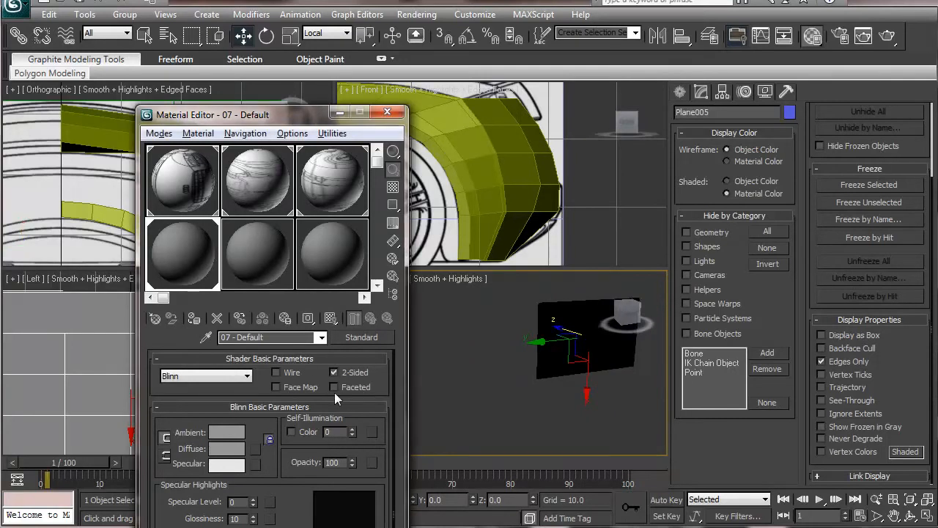
# Load the "back" image as the diffuse bitmap of material 07 - Default and display the map in the viewport.
pyautogui.click(256, 447)
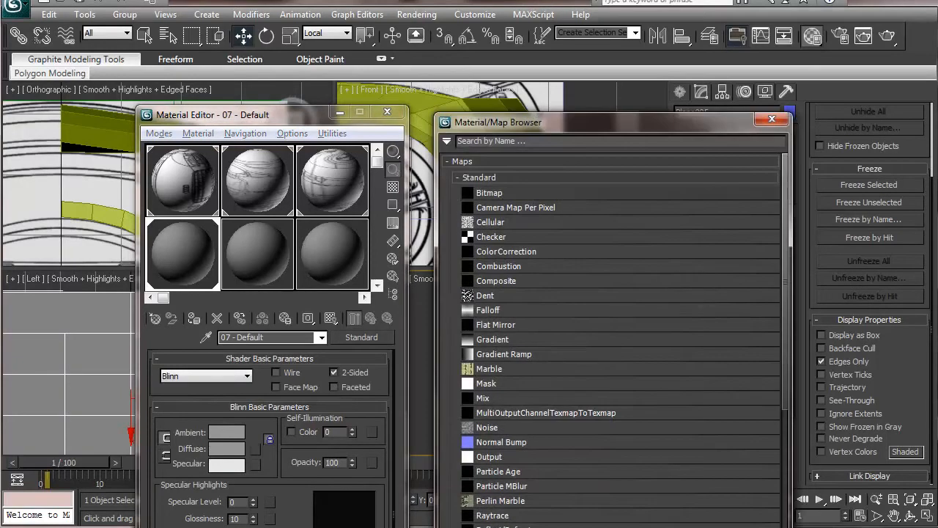
pyautogui.doubleClick(540, 196)
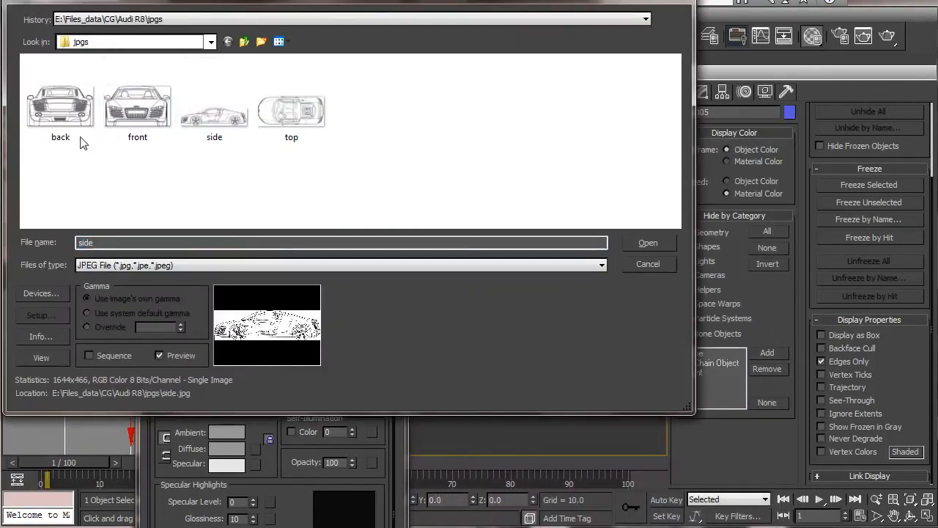
pyautogui.doubleClick(60, 117)
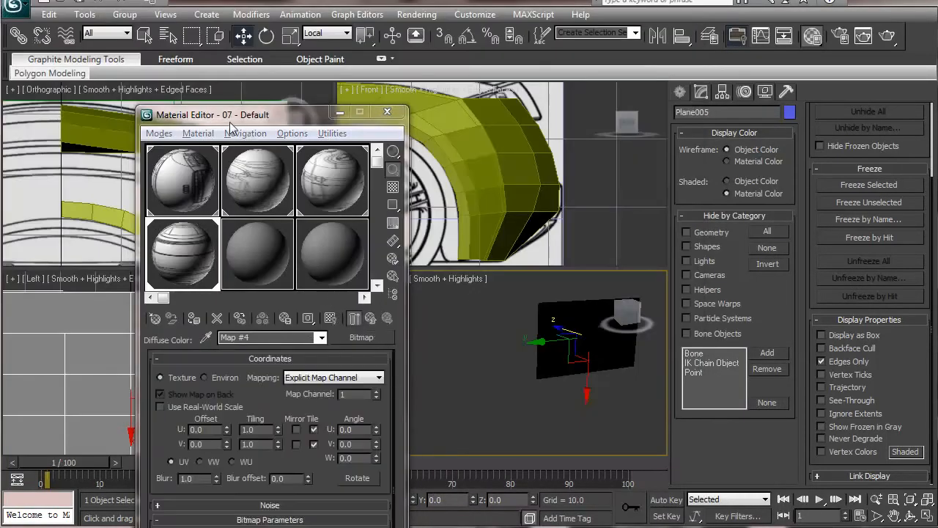
pyautogui.click(330, 317)
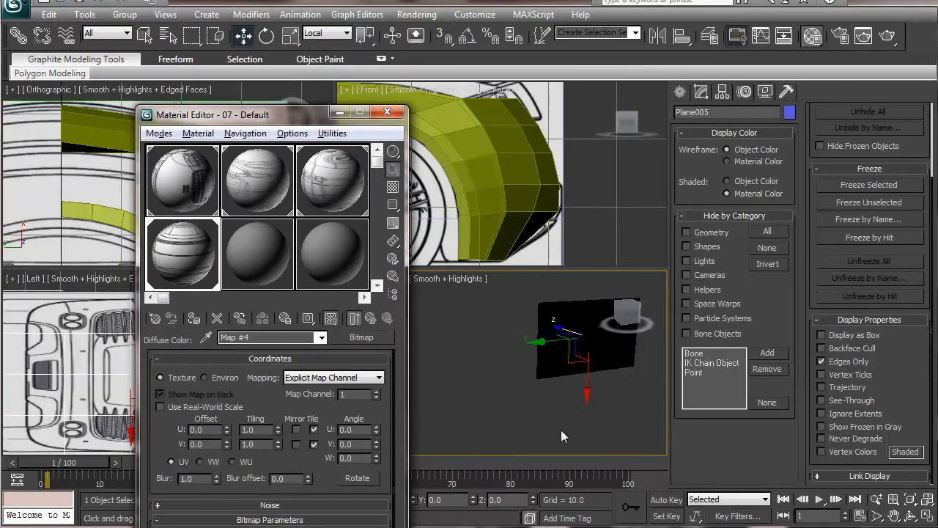
pyautogui.keyDown('alt'); pyautogui.moveTo(526, 403); pyautogui.dragTo(664, 399, button='middle'); pyautogui.keyUp('alt')
pyautogui.click(386, 112)
pyautogui.moveTo(423, 372); pyautogui.dragTo(468, 369, button='middle')
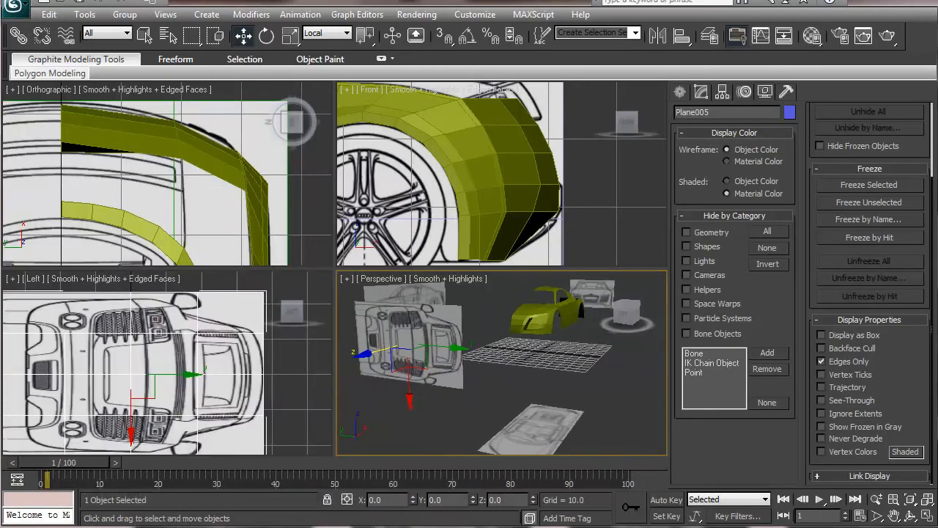
# Set the back bitmap's W angle to -90 so the rear drawing stands upright on the plane.
pyautogui.press('m')
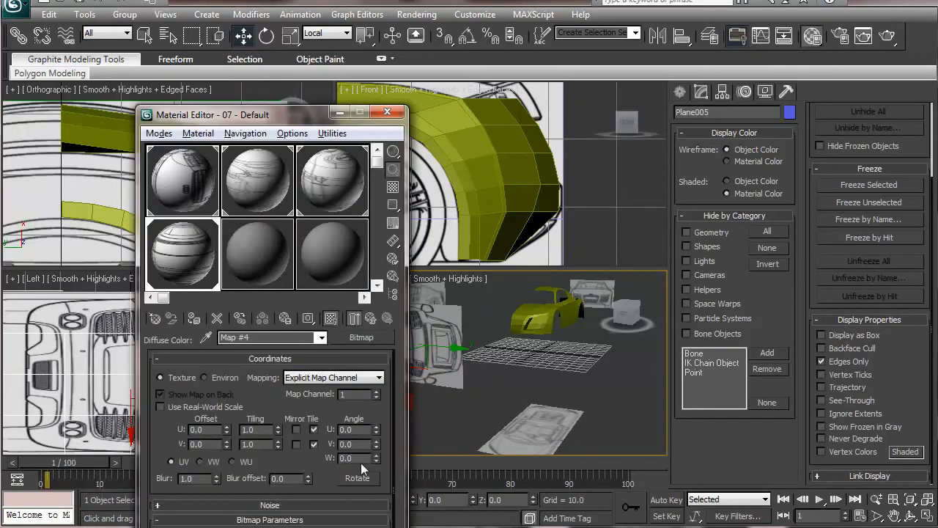
pyautogui.doubleClick(361, 459)
pyautogui.write('90')
pyautogui.press('Return')
pyautogui.write('-')
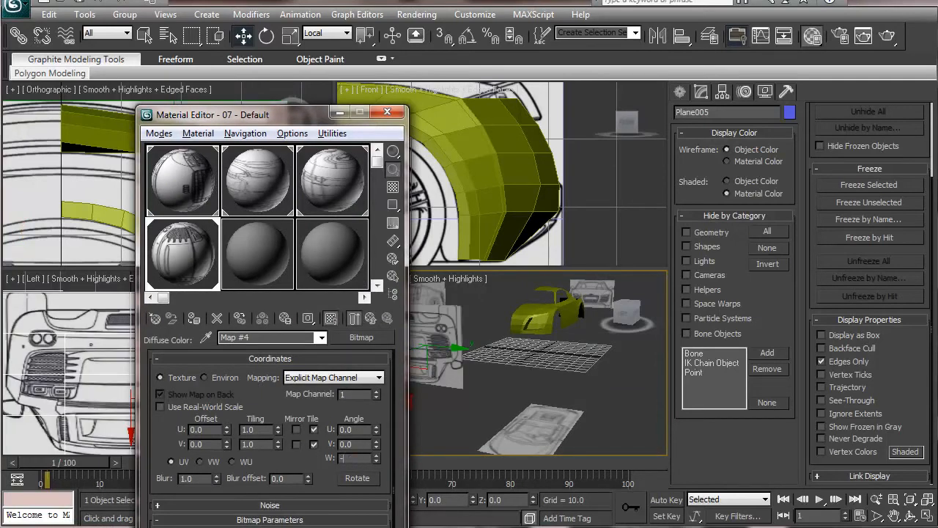
pyautogui.write('90')
pyautogui.press('Return')
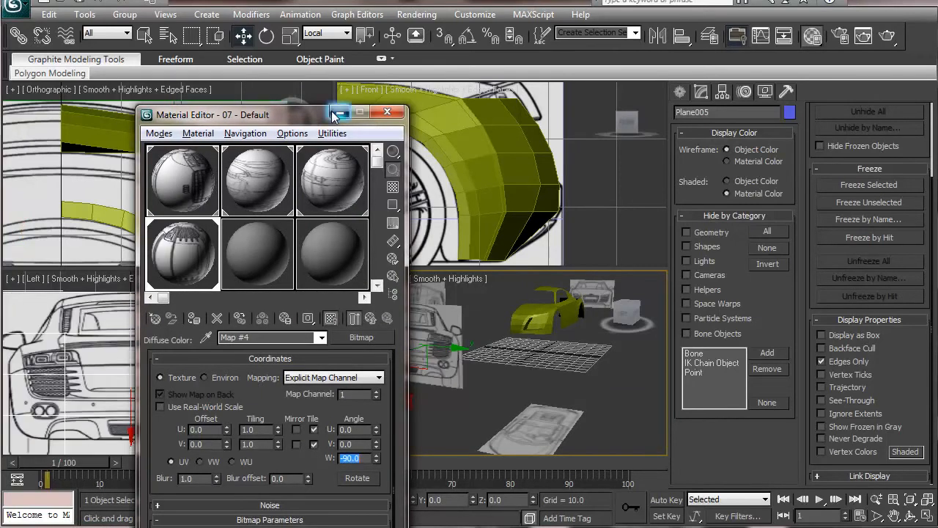
pyautogui.click(387, 111)
# Isolate the copied blueprint plane and rotate it 180 degrees about Z to face the other way.
pyautogui.hotkey('alt', 'q')
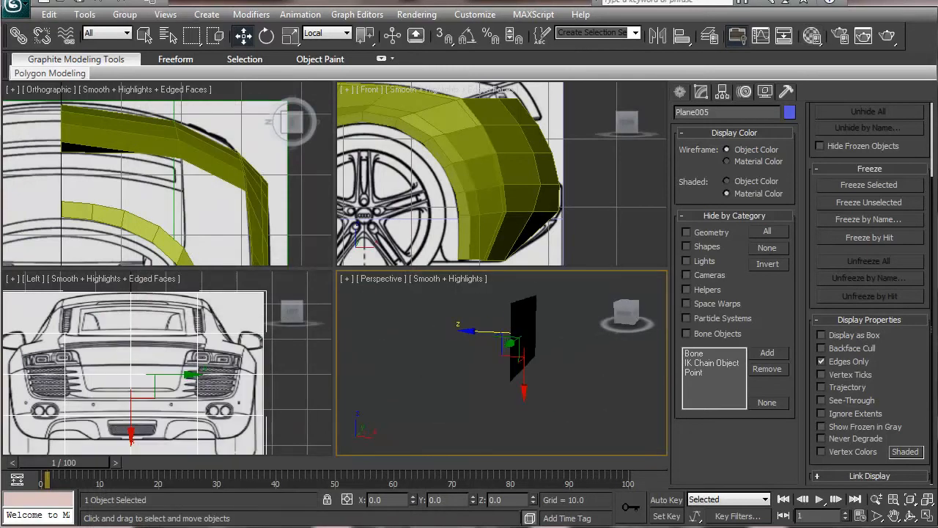
pyautogui.press('e')
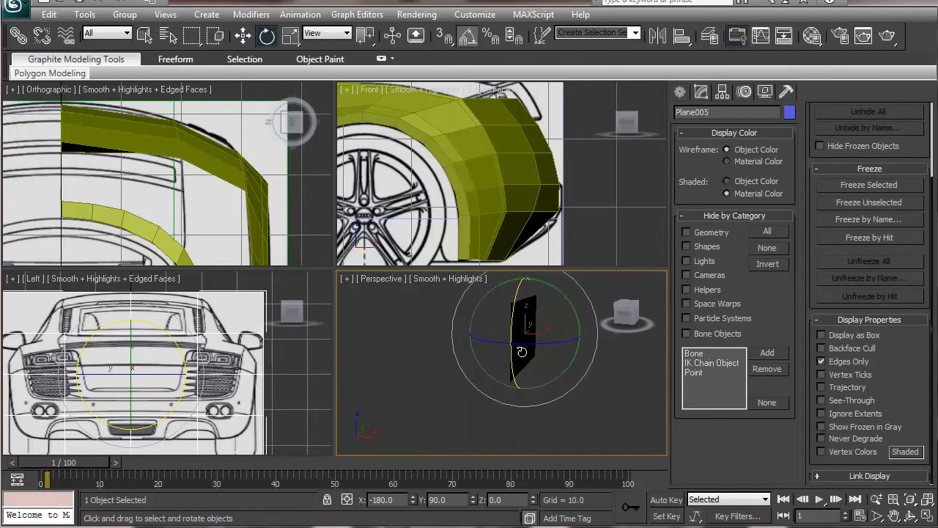
pyautogui.moveTo(522, 356); pyautogui.dragTo(650, 348)
pyautogui.moveTo(557, 384); pyautogui.dragTo(561, 422, button='middle')
pyautogui.press('space')
pyautogui.press('space')
pyautogui.keyDown('alt'); pyautogui.moveTo(586, 412); pyautogui.dragTo(418, 371, button='middle'); pyautogui.keyUp('alt')
pyautogui.scroll(-4, 419, 368)
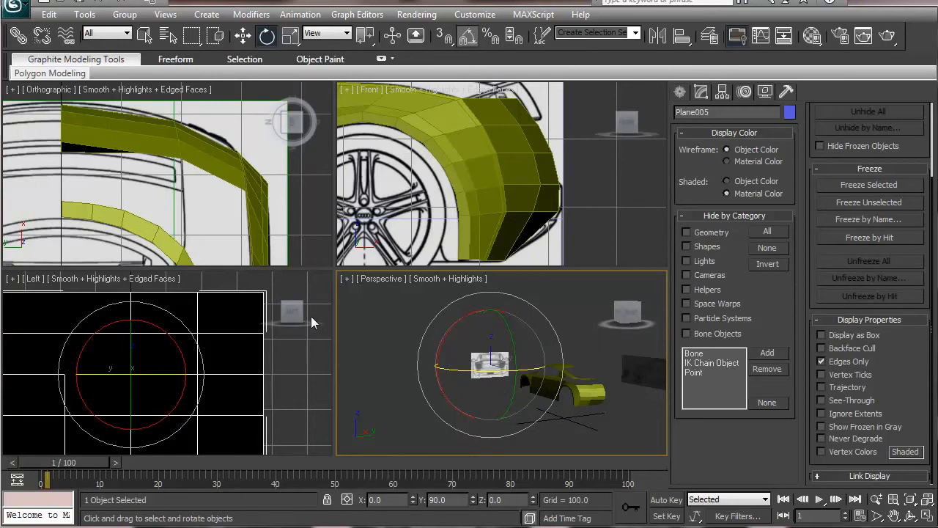
# Switch the viewport display mode of material 07 - Default so the rear drawing shows on the plane in the left view.
pyautogui.moveTo(259, 364); pyautogui.dragTo(246, 364, button='middle')
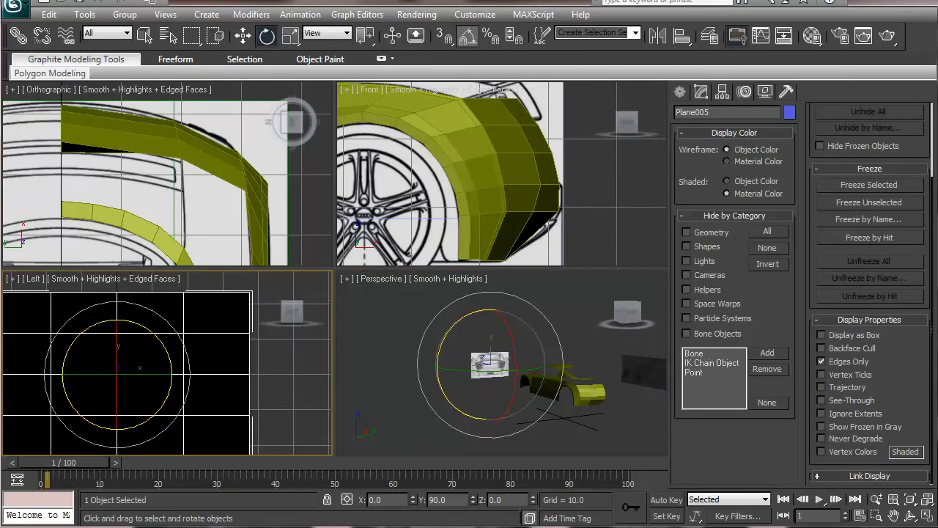
pyautogui.press('m')
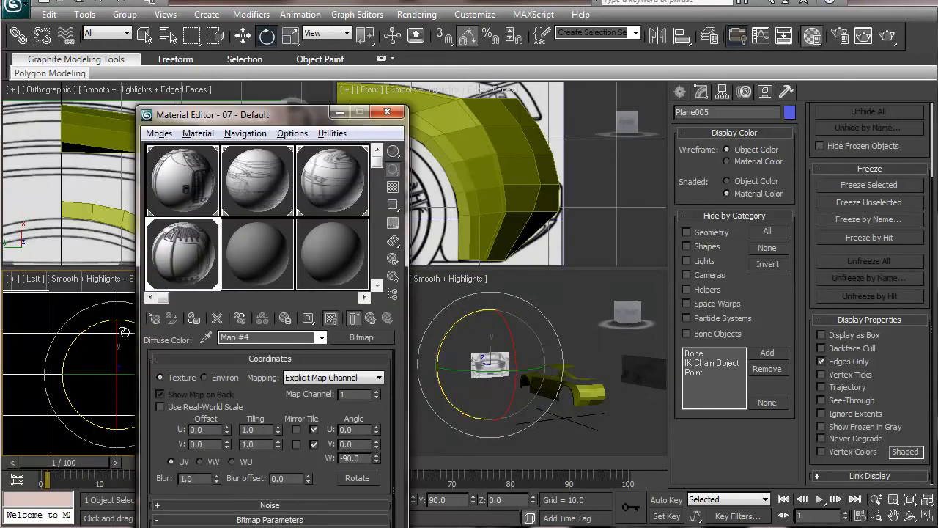
pyautogui.scroll(5, 461, 382)
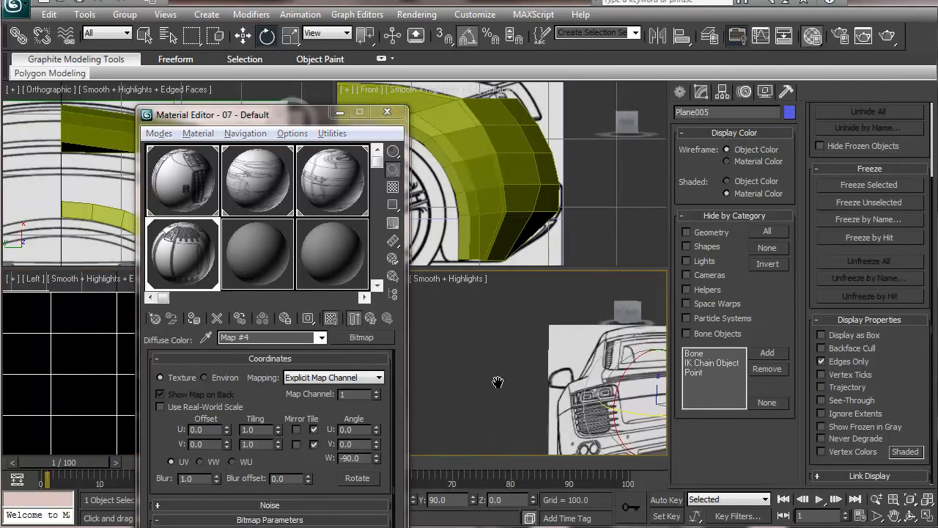
pyautogui.click(199, 134)
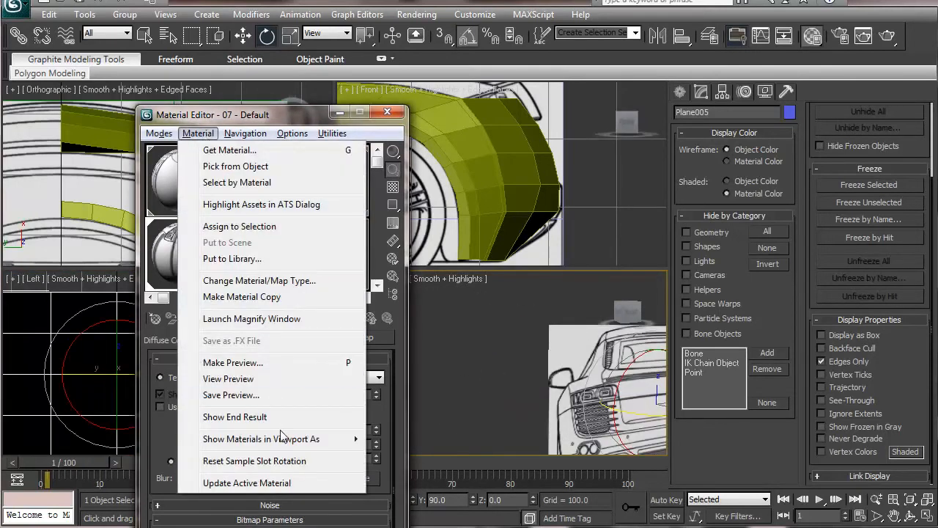
pyautogui.moveTo(359, 440)
pyautogui.click(439, 487)
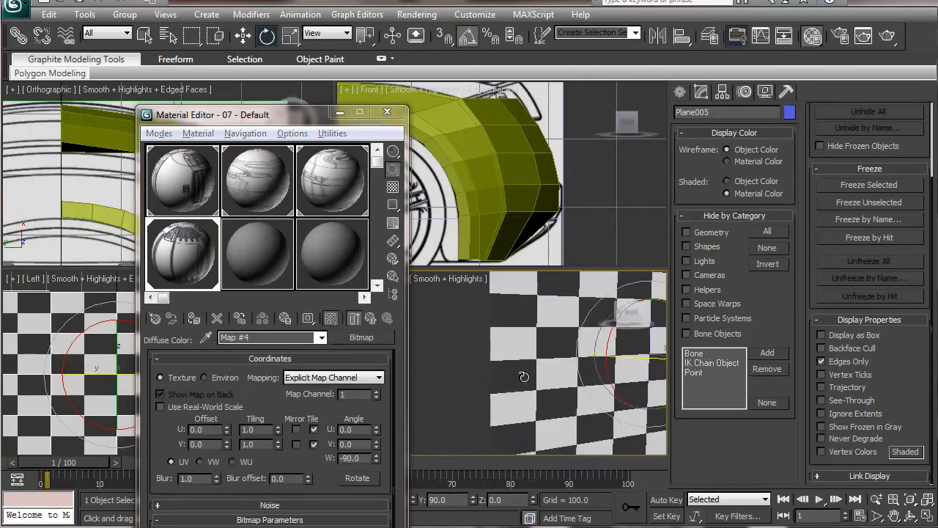
pyautogui.keyDown('alt'); pyautogui.moveTo(519, 378); pyautogui.dragTo(493, 368, button='middle'); pyautogui.keyUp('alt')
pyautogui.scroll(3, 493, 369)
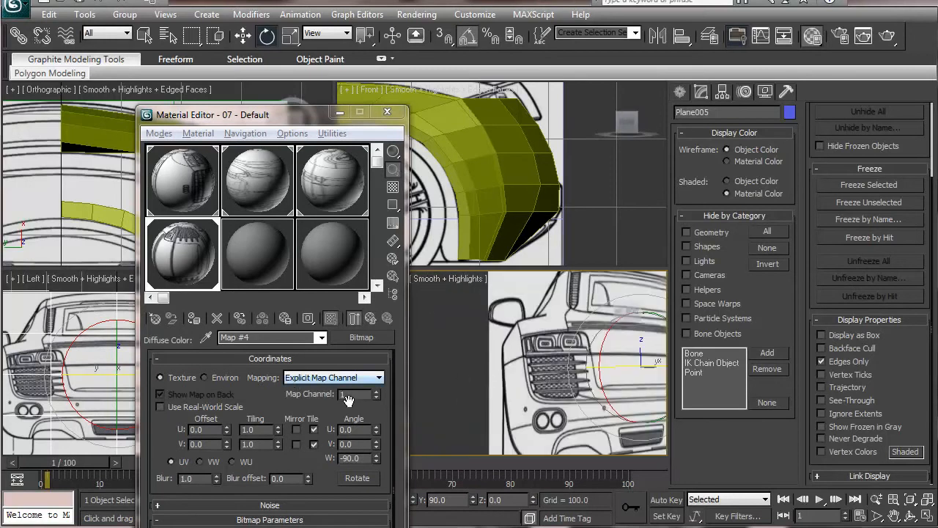
# Compare the parent settings of materials 01 - Default and 07 - Default, turn off 2-Sided on 07 - Default, and minimize the Material Editor.
pyautogui.click(180, 187)
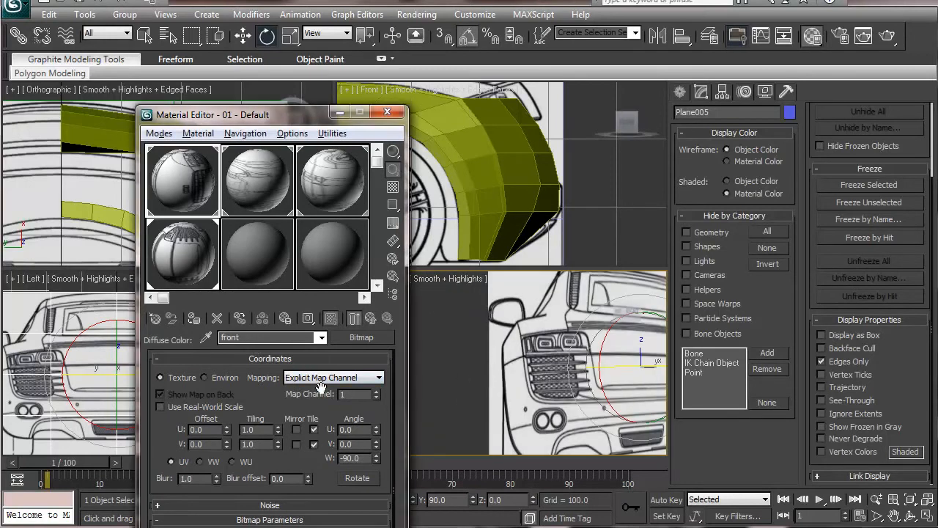
pyautogui.click(373, 320)
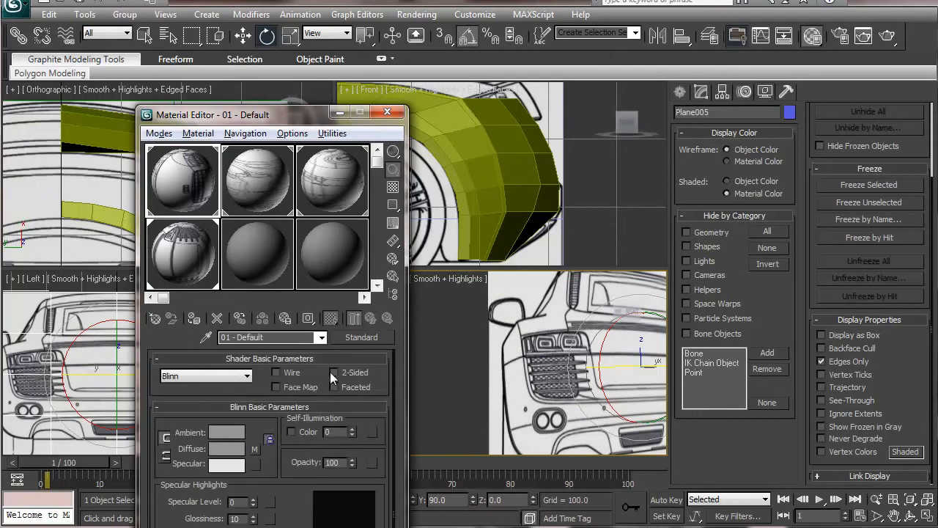
pyautogui.click(199, 253)
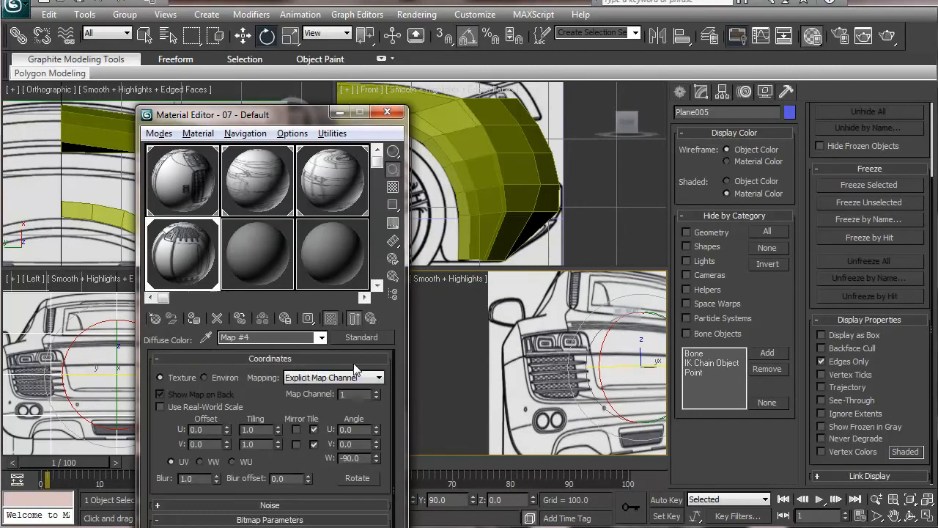
pyautogui.click(371, 317)
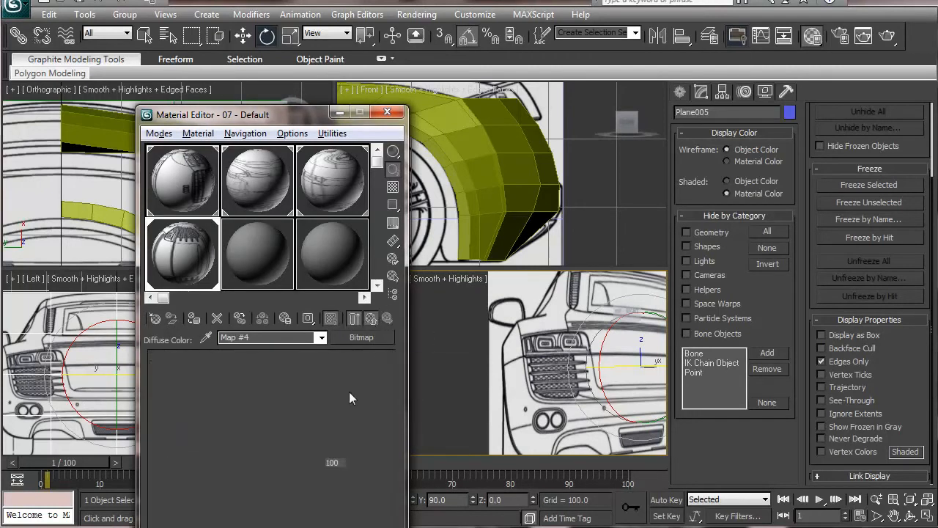
pyautogui.click(332, 372)
pyautogui.keyDown('alt'); pyautogui.moveTo(493, 383); pyautogui.dragTo(381, 373, button='middle'); pyautogui.keyUp('alt')
pyautogui.scroll(-3, 534, 393)
pyautogui.scroll(-2, 547, 386)
pyautogui.moveTo(546, 386)
pyautogui.mouseDown(button='middle')
pyautogui.moveTo(670, 382)
pyautogui.moveTo(550, 381)
pyautogui.mouseUp(button='middle')
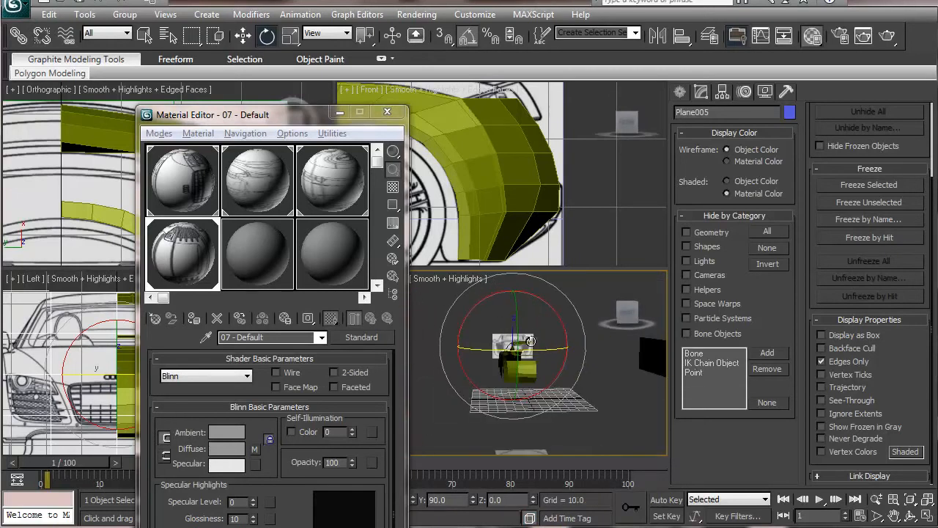
pyautogui.click(340, 112)
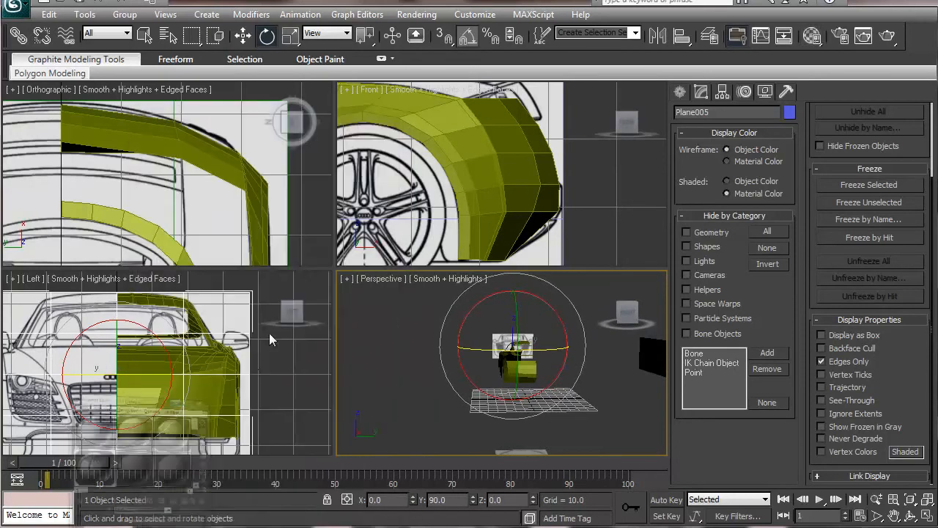
# Change the Left viewport to a Right view and frame the car's lower rear corner against the rear drawing.
pyautogui.click(282, 334)
pyautogui.click(311, 313)
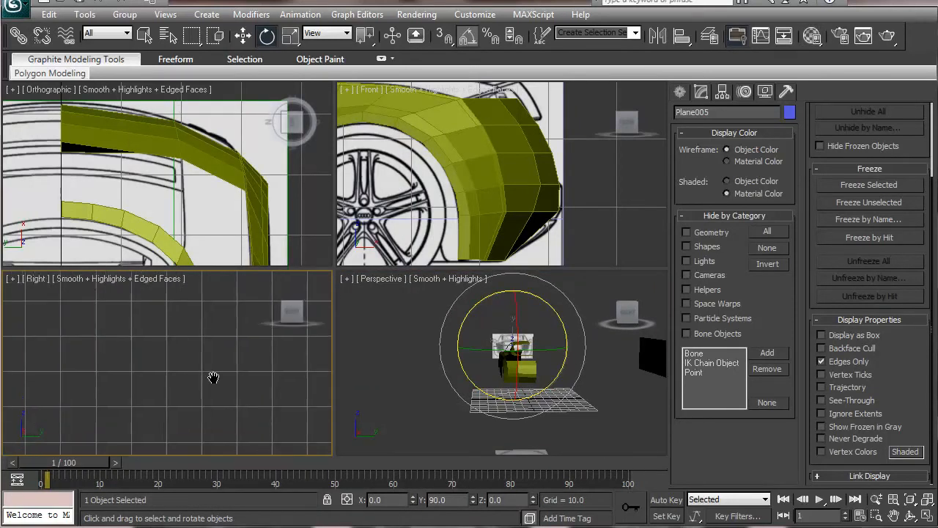
pyautogui.press('z')
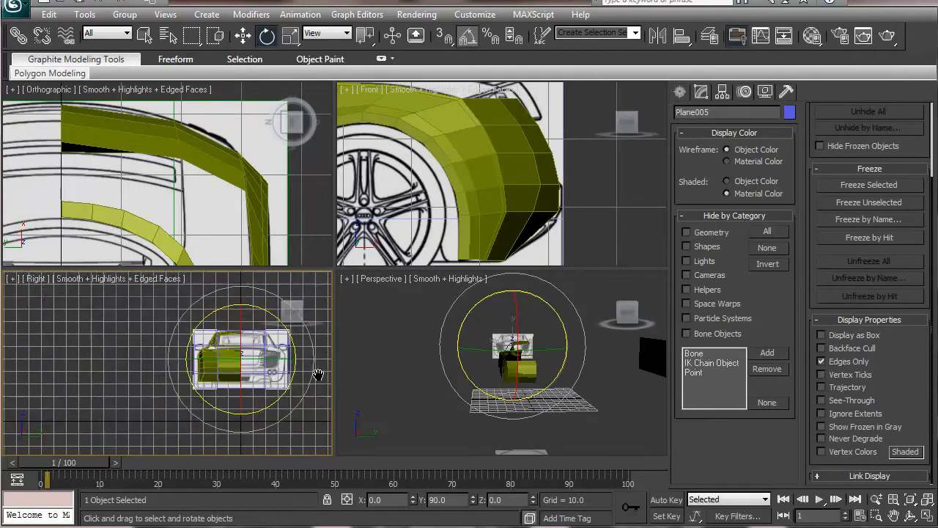
pyautogui.scroll(6, 140, 394)
pyautogui.moveTo(139, 394); pyautogui.dragTo(136, 359, button='middle')
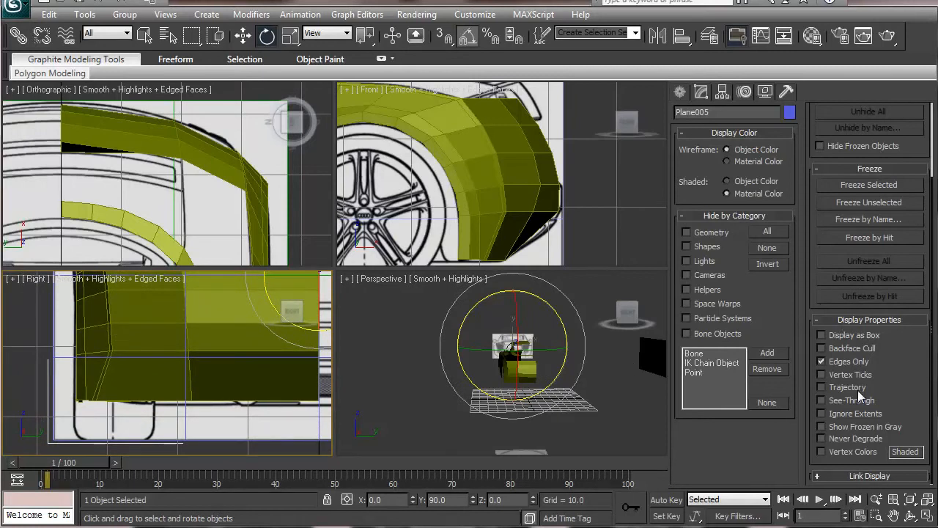
pyautogui.click(821, 400)
pyautogui.moveTo(123, 361); pyautogui.dragTo(85, 378, button='middle')
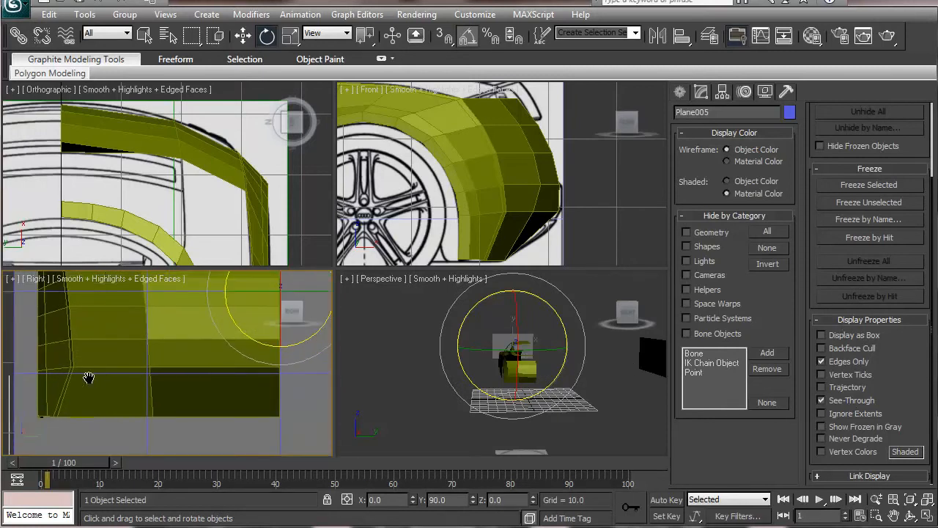
pyautogui.click(835, 400)
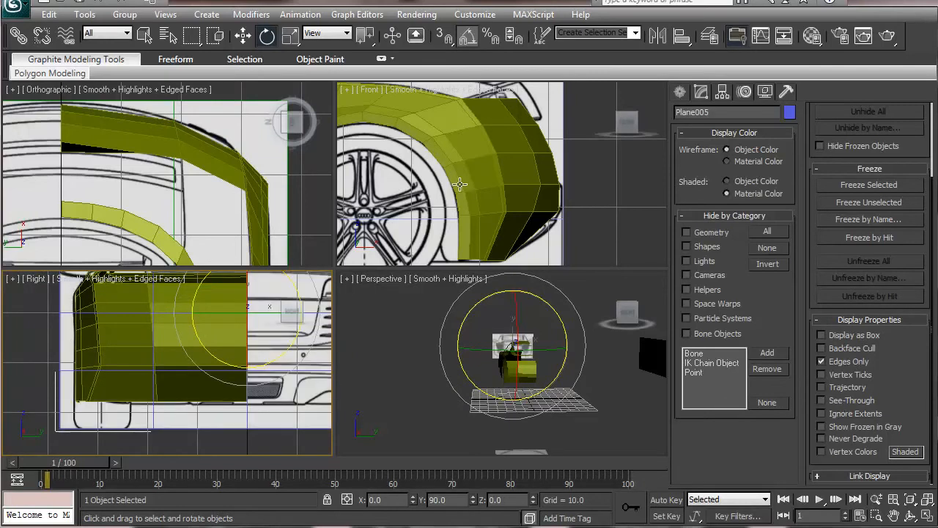
# Select all four blueprint planes around the car in the front view and freeze them.
pyautogui.scroll(-8, 509, 154)
pyautogui.click(509, 152)
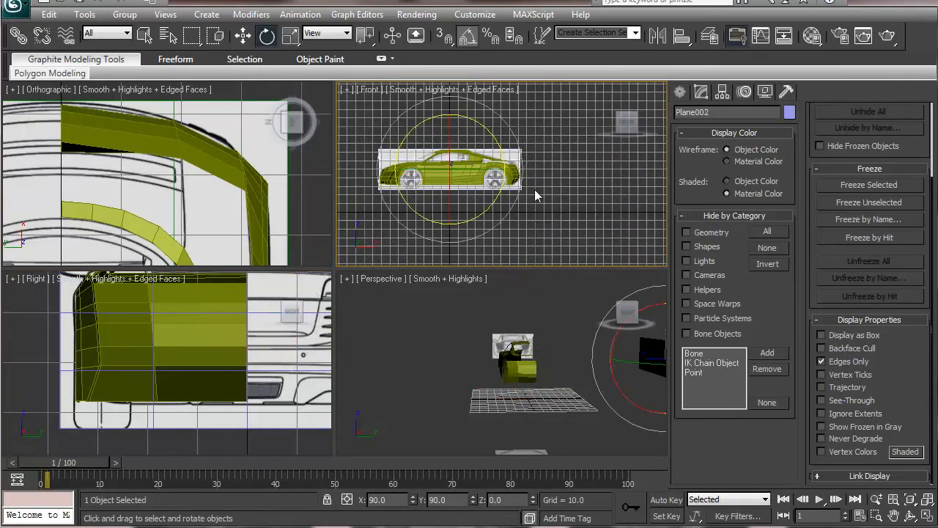
pyautogui.scroll(-4, 509, 154)
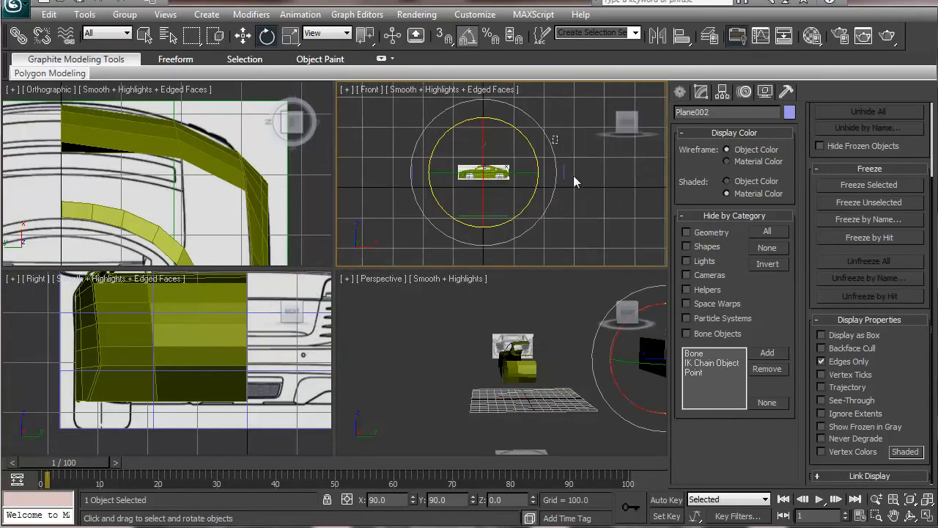
pyautogui.click(584, 208)
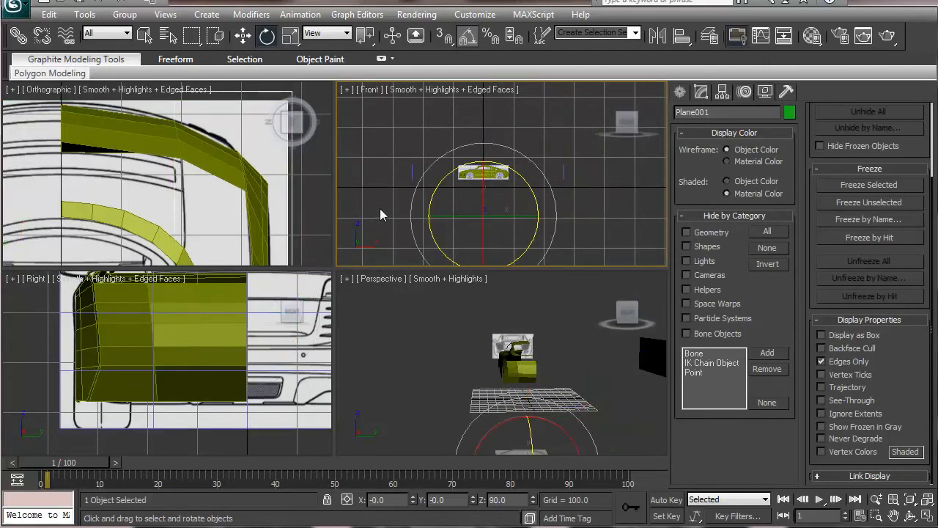
pyautogui.click(431, 155)
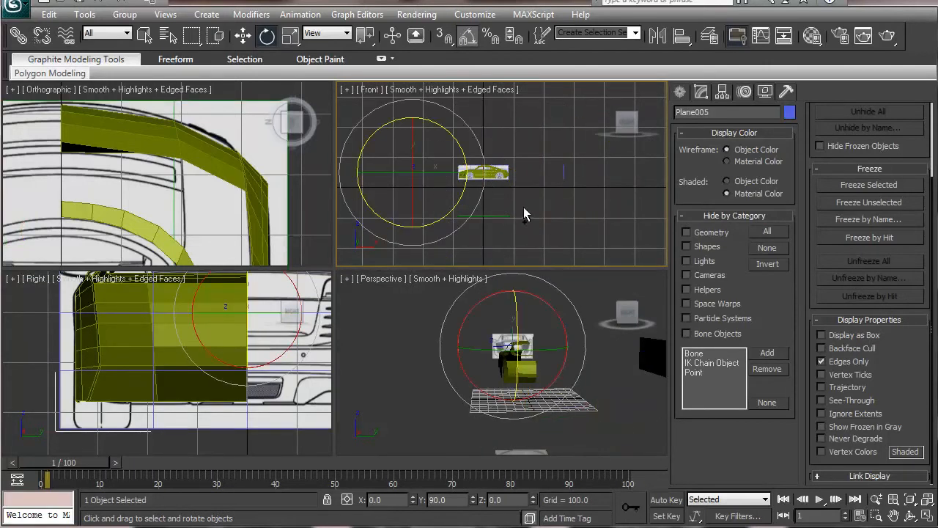
pyautogui.keyDown('ctrl'); pyautogui.moveTo(522, 207); pyautogui.dragTo(412, 282); pyautogui.keyUp('ctrl')
pyautogui.keyDown('ctrl'); pyautogui.moveTo(540, 140); pyautogui.dragTo(581, 209); pyautogui.keyUp('ctrl')
pyautogui.scroll(5, 564, 213)
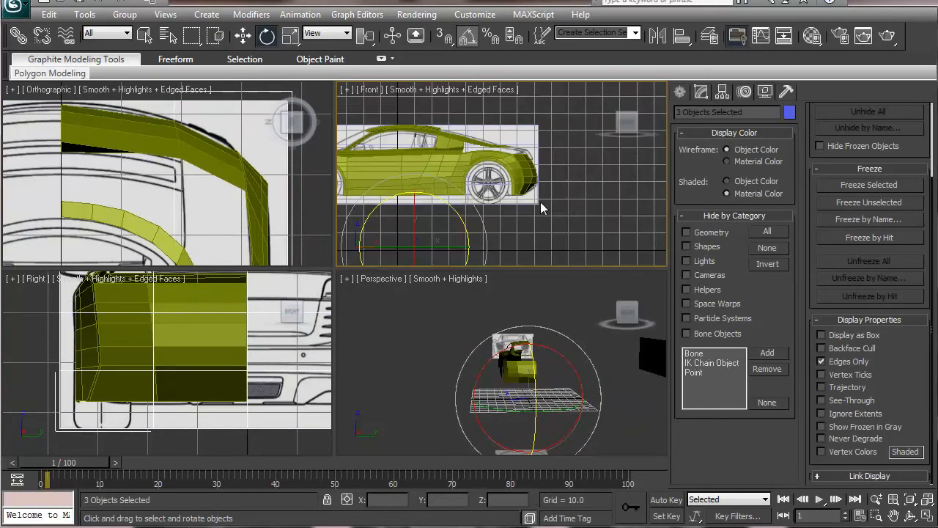
pyautogui.keyDown('ctrl'); pyautogui.moveTo(516, 129); pyautogui.dragTo(583, 235); pyautogui.keyUp('ctrl')
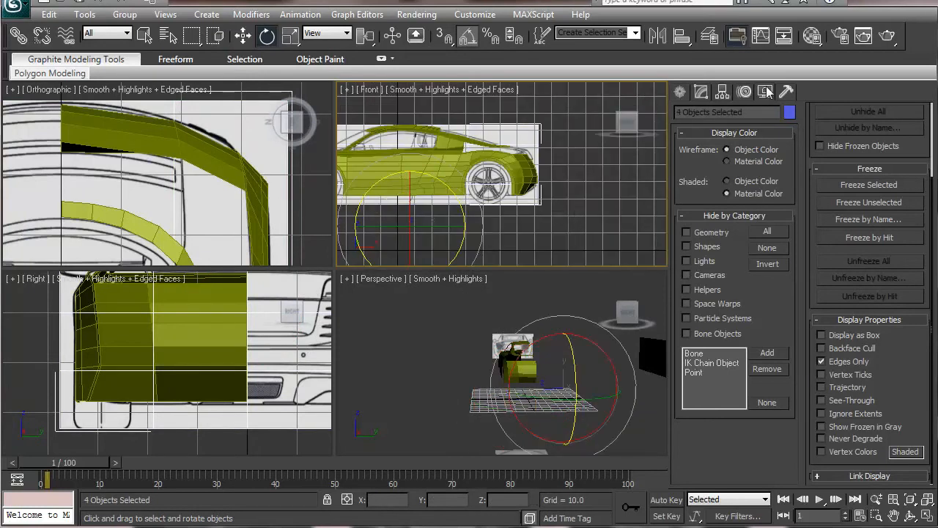
pyautogui.click(866, 186)
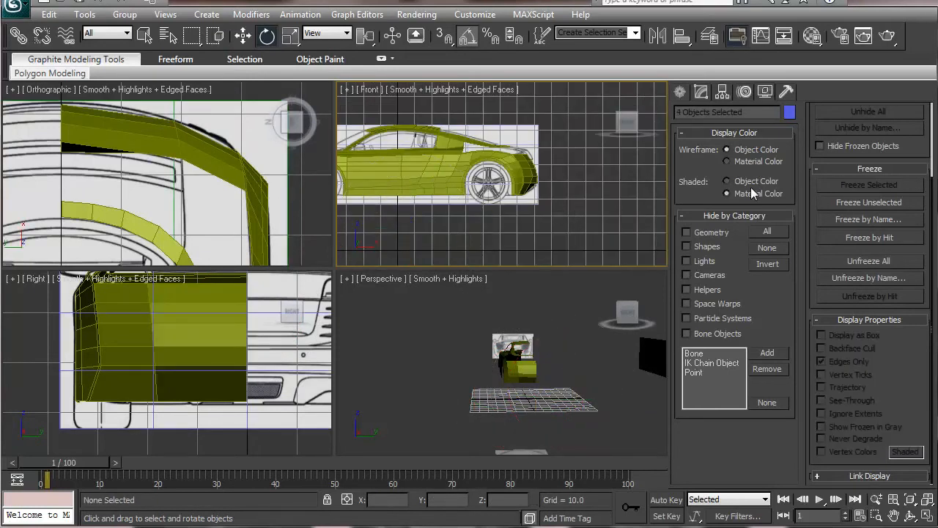
# Select the car body mesh and turn on its See-Through display so the blueprints show behind it.
pyautogui.scroll(-4, 583, 195)
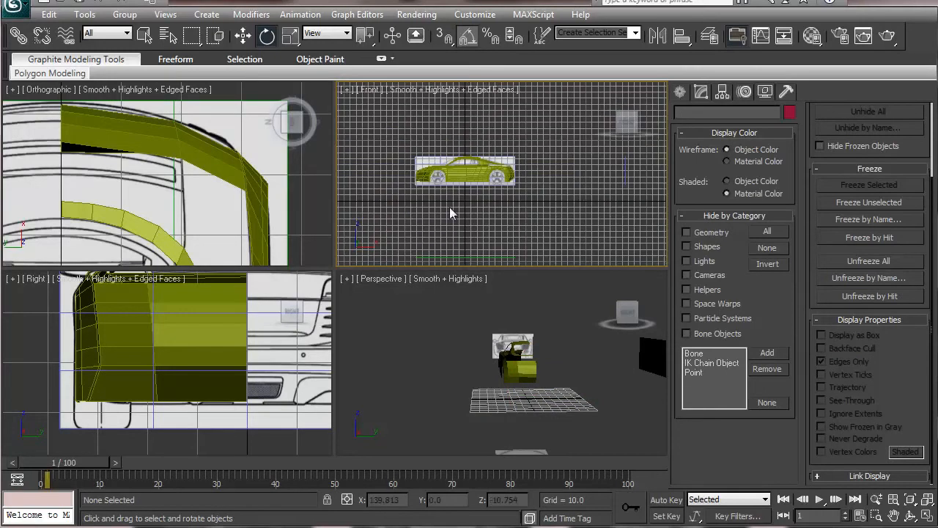
pyautogui.click(466, 179)
pyautogui.click(836, 401)
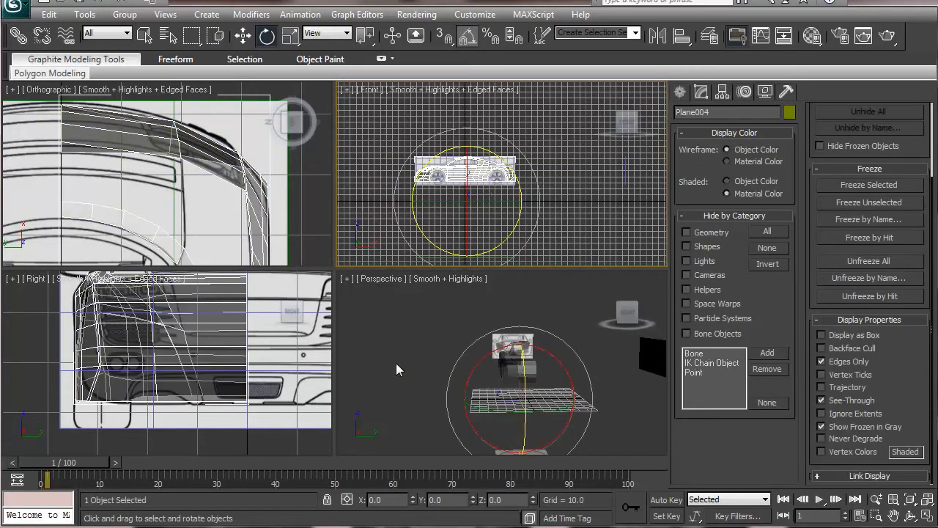
# Enter vertex editing on the car body with the lower rear corner below the exhaust outlet framed in the right view.
pyautogui.moveTo(478, 188); pyautogui.dragTo(558, 182, button='middle')
pyautogui.moveTo(140, 448); pyautogui.dragTo(216, 427, button='middle')
pyautogui.scroll(3, 216, 427)
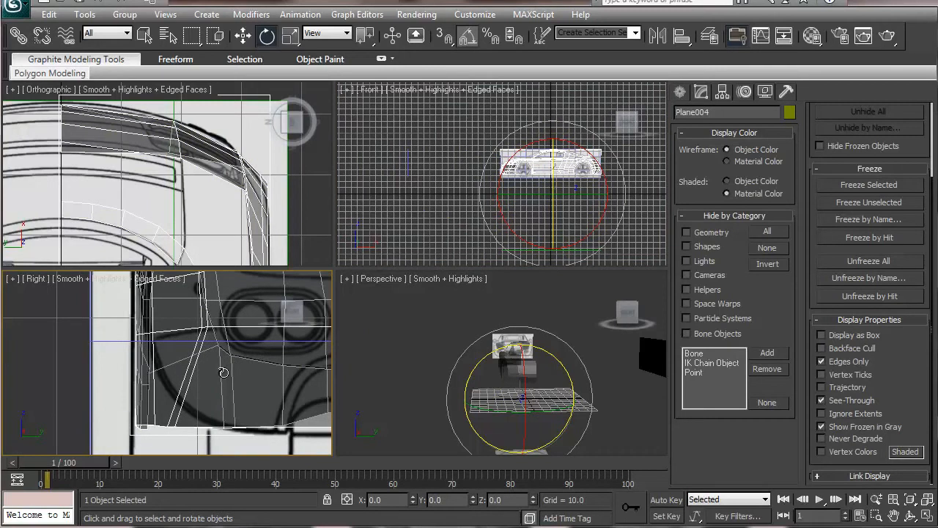
pyautogui.moveTo(220, 401); pyautogui.dragTo(147, 417, button='middle')
pyautogui.scroll(-3, 147, 417)
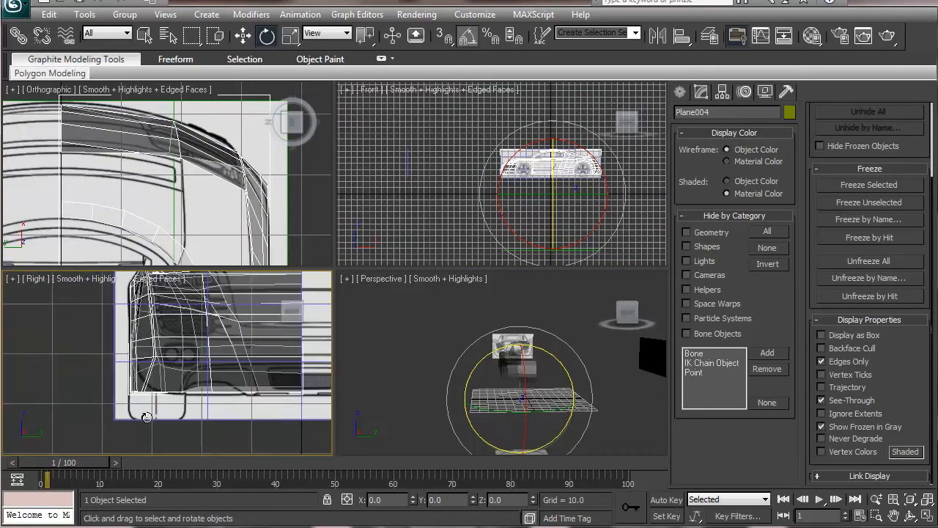
pyautogui.scroll(2, 147, 417)
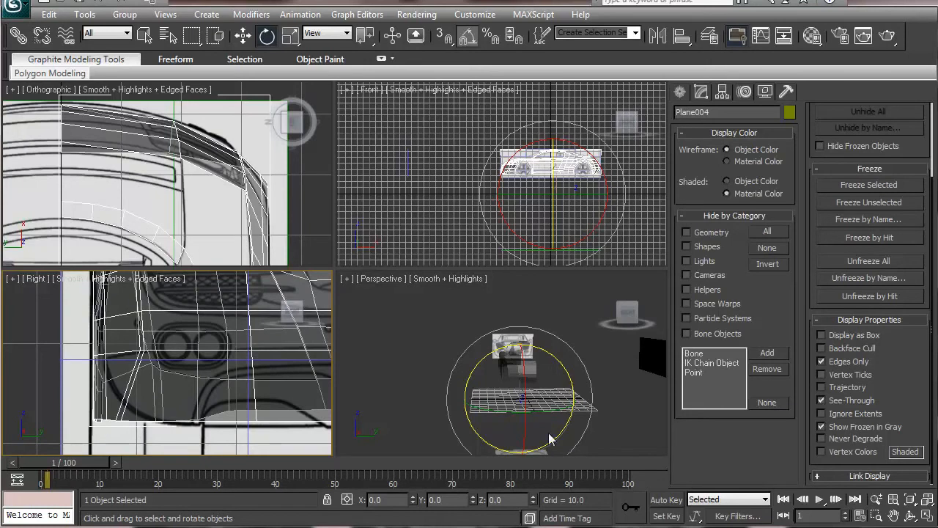
pyautogui.click(700, 91)
pyautogui.click(697, 298)
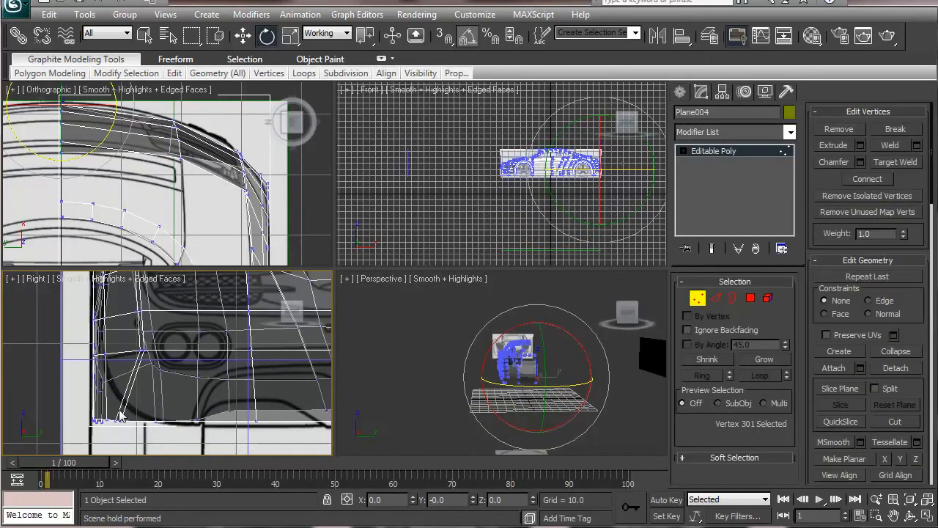
pyautogui.moveTo(90, 421); pyautogui.dragTo(138, 454)
pyautogui.scroll(5, 428, 383)
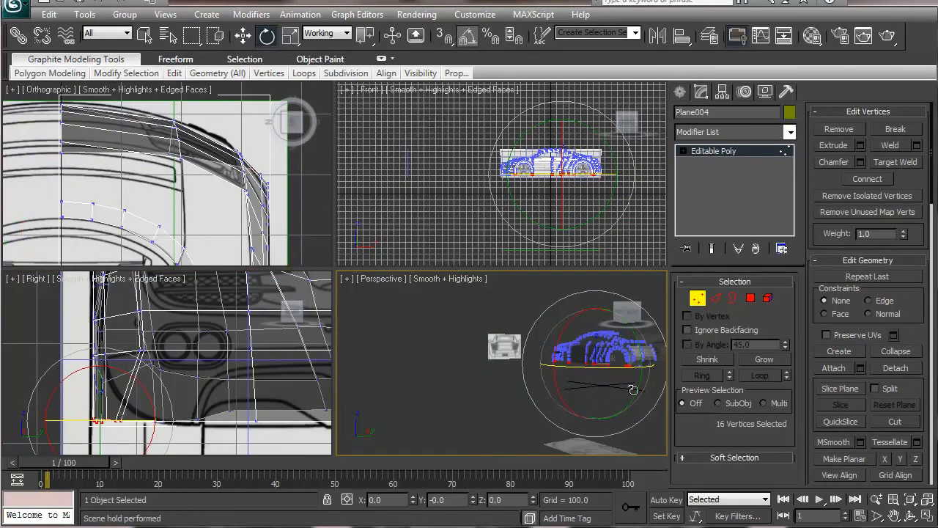
pyautogui.moveTo(621, 447); pyautogui.dragTo(499, 305)
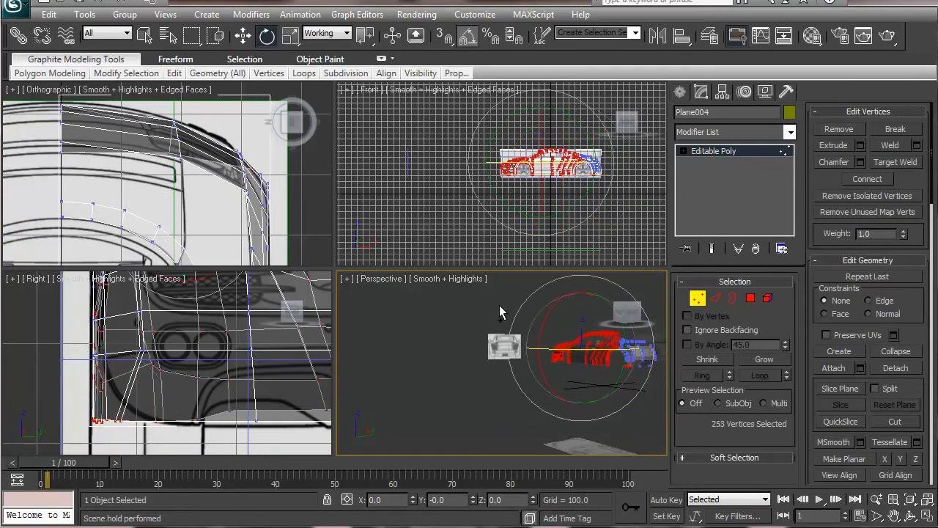
pyautogui.click(607, 442)
# Select the five bottom-edge vertices behind the rear wheel arch and move them inward along Y to the bumper's curved outline.
pyautogui.moveTo(611, 378); pyautogui.dragTo(431, 379, button='middle')
pyautogui.moveTo(519, 408); pyautogui.dragTo(520, 408)
pyautogui.press('w')
pyautogui.moveTo(169, 423); pyautogui.dragTo(250, 412)
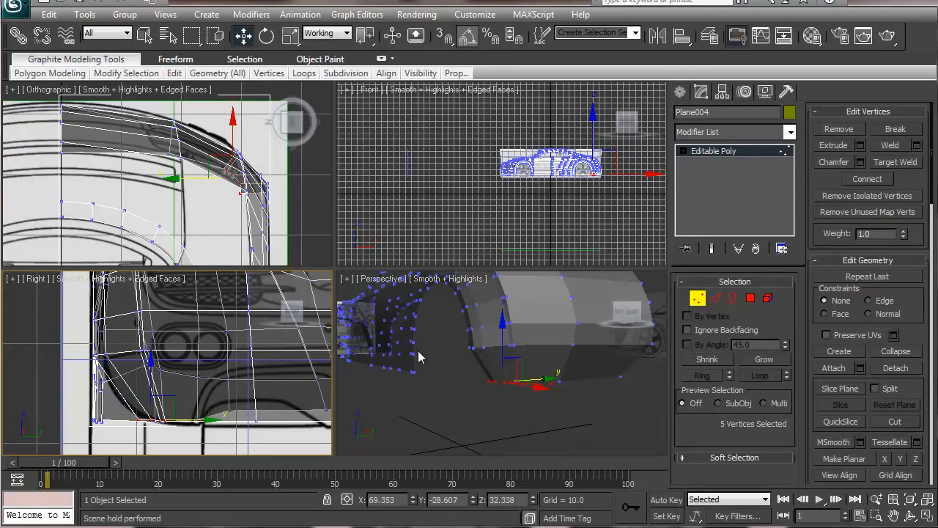
# Select the five vertices in the row above the bottom edge behind the wheel arch and shift them slightly inward along Y.
pyautogui.moveTo(461, 340); pyautogui.dragTo(530, 355)
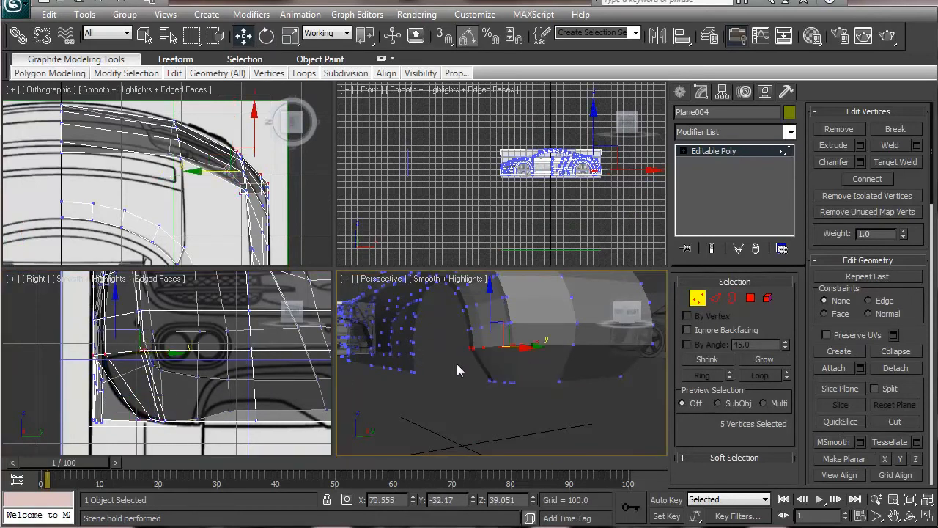
pyautogui.click(183, 351)
pyautogui.moveTo(183, 351); pyautogui.dragTo(178, 355)
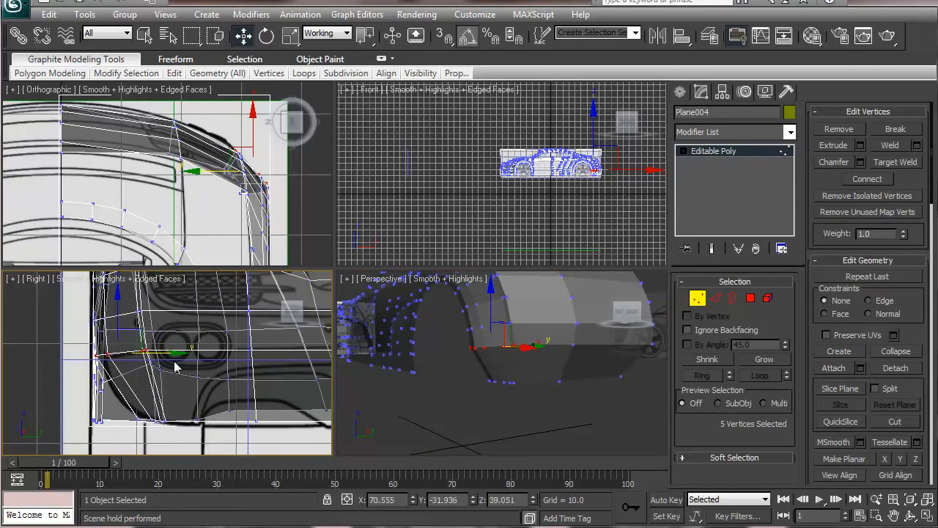
# Examine the lower rear corner behind the wheel arch around two selected bottom-edge vertices in the perspective and right views.
pyautogui.moveTo(156, 418); pyautogui.dragTo(180, 437)
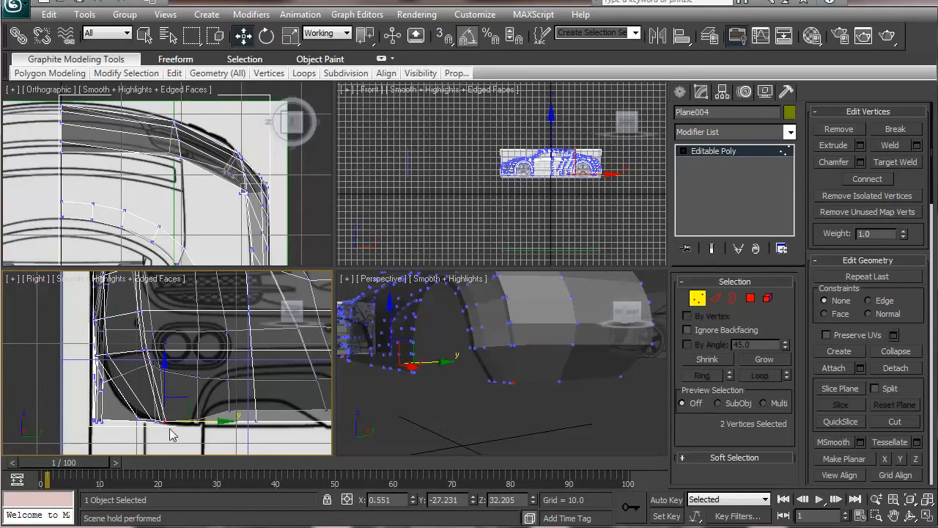
pyautogui.scroll(2, 527, 384)
pyautogui.middleClick(526, 384)
pyautogui.scroll(4, 521, 377)
pyautogui.moveTo(521, 377); pyautogui.dragTo(526, 431, button='middle')
pyautogui.scroll(-4, 525, 433)
pyautogui.moveTo(130, 385); pyautogui.dragTo(204, 424, button='middle')
pyautogui.moveTo(451, 402); pyautogui.dragTo(517, 392, button='middle')
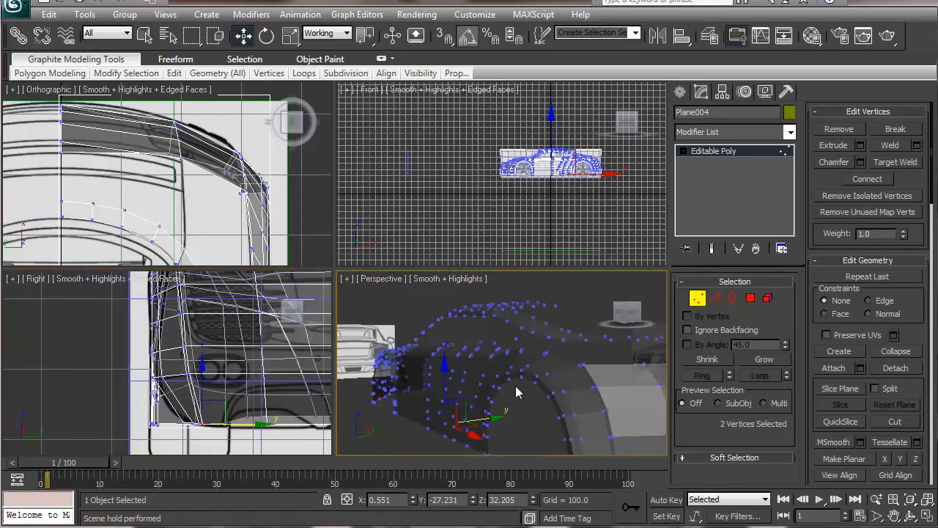
pyautogui.middleClick(175, 310)
pyautogui.scroll(4, 173, 345)
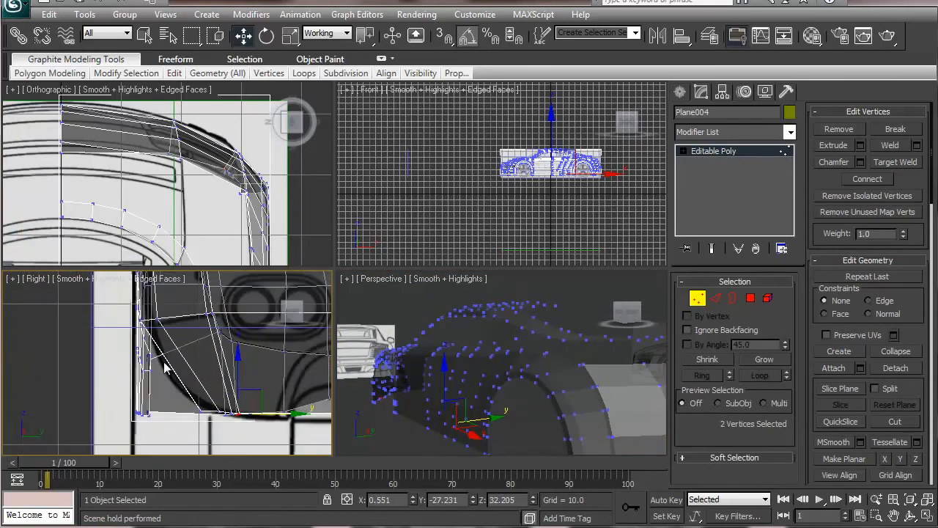
pyautogui.moveTo(175, 359); pyautogui.dragTo(124, 356, button='middle')
pyautogui.scroll(-5, 483, 374)
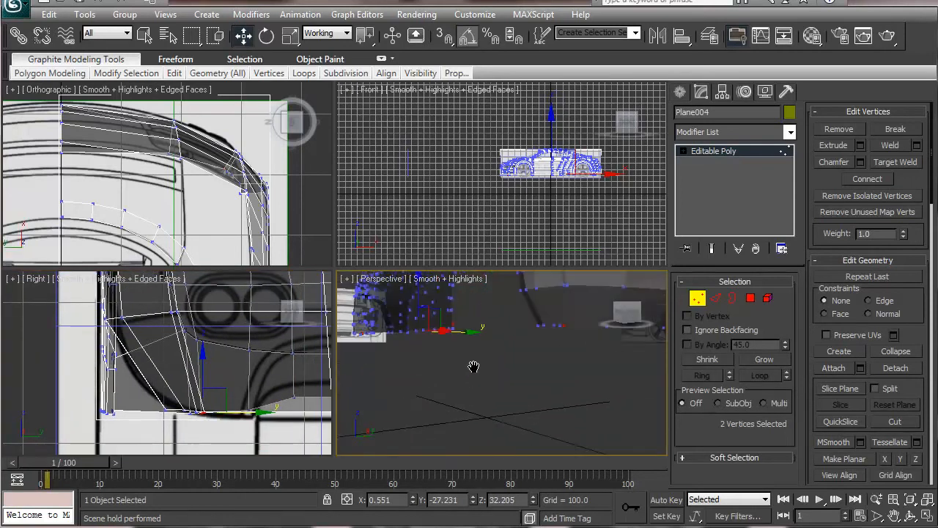
# Select the two bottom-edge vertices below the exhaust outlet and shift them inward along Y toward the bumper's lower outline.
pyautogui.click(199, 408)
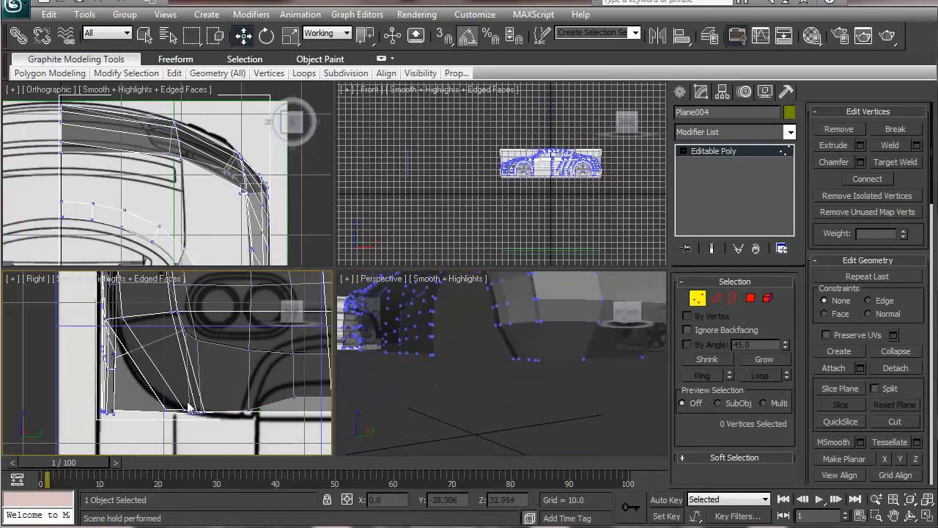
pyautogui.click(210, 412)
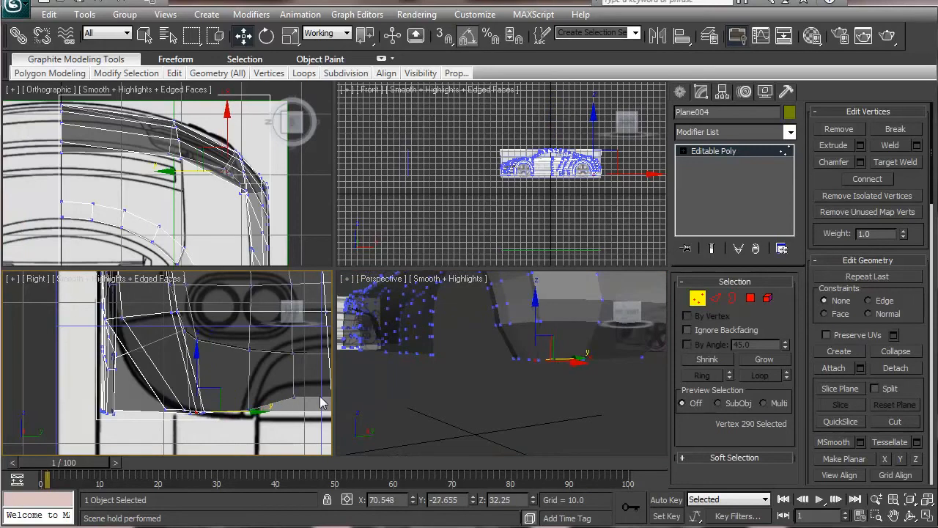
pyautogui.press('z')
pyautogui.middleClick(479, 389)
pyautogui.moveTo(478, 389); pyautogui.dragTo(515, 398, button='middle')
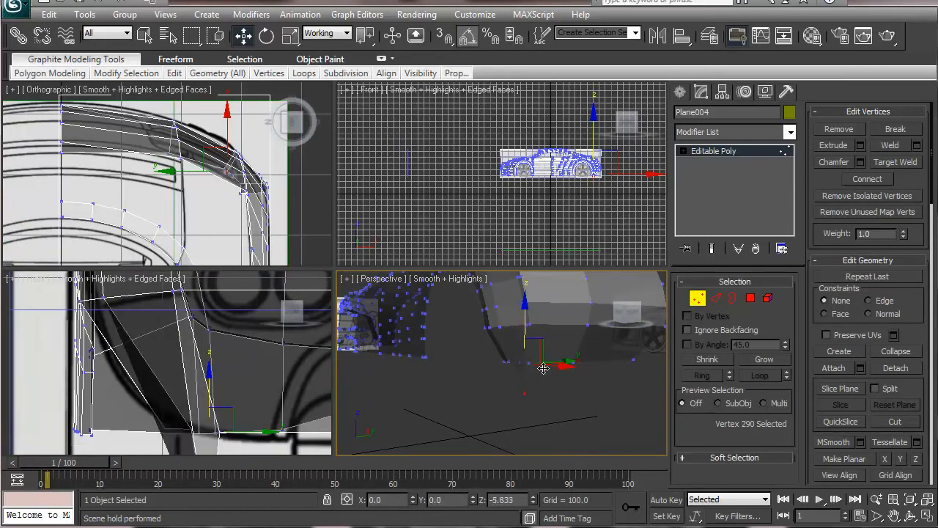
pyautogui.moveTo(537, 365); pyautogui.dragTo(524, 345)
pyautogui.click(258, 427)
pyautogui.moveTo(270, 423); pyautogui.dragTo(292, 419)
# Switch to Windows Photo Viewer, examine the rear bumper in the audi-r8-45_1200 photo, and return to 3ds Max.
pyautogui.moveTo(178, 364); pyautogui.dragTo(173, 525, button='middle')
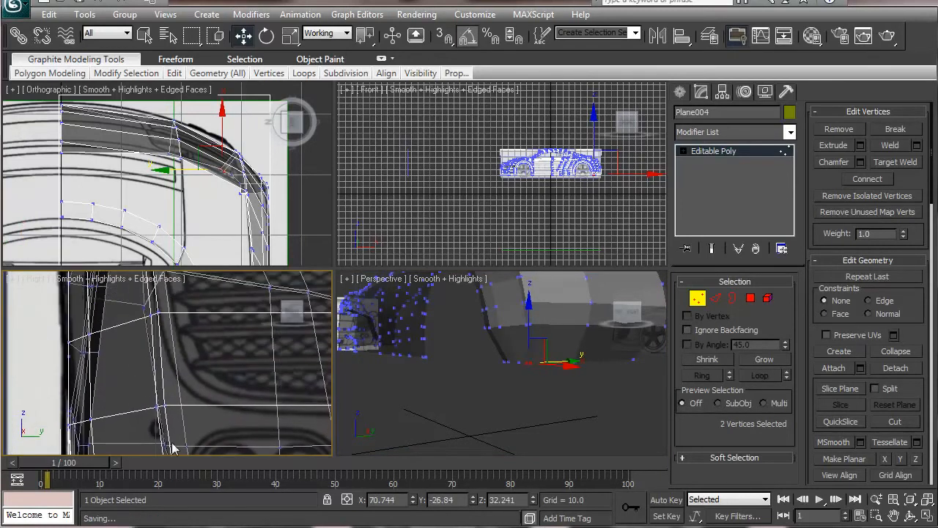
pyautogui.moveTo(174, 444); pyautogui.dragTo(200, 469, button='middle')
pyautogui.moveTo(193, 387); pyautogui.dragTo(187, 311, button='middle')
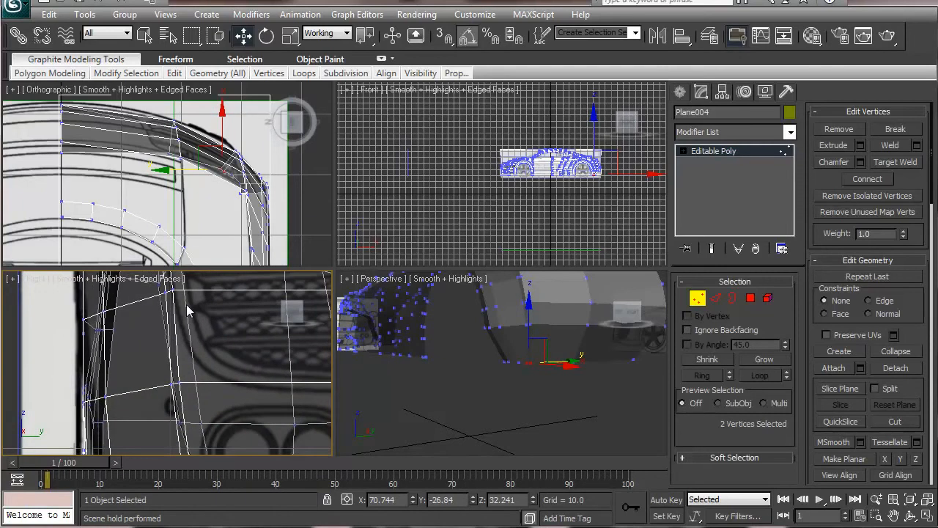
pyautogui.scroll(2, 188, 311)
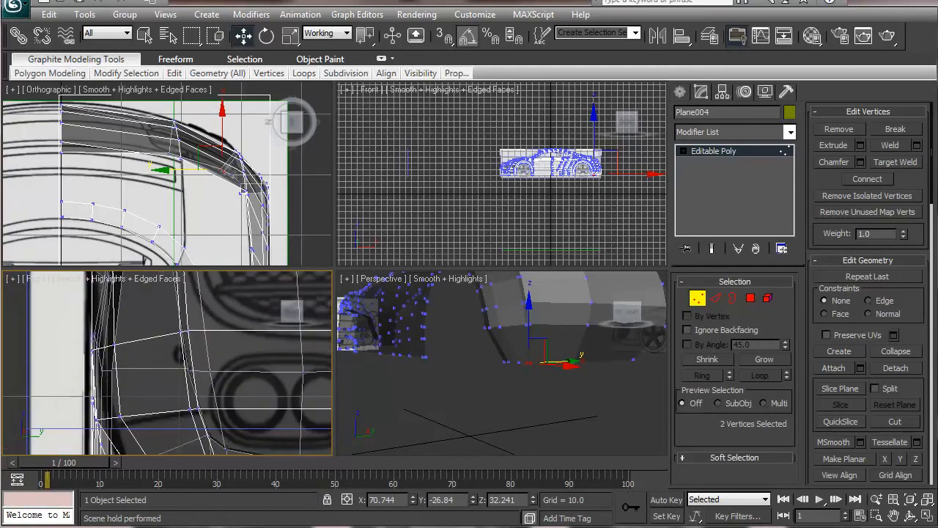
pyautogui.hotkey('alt', 'Tab')
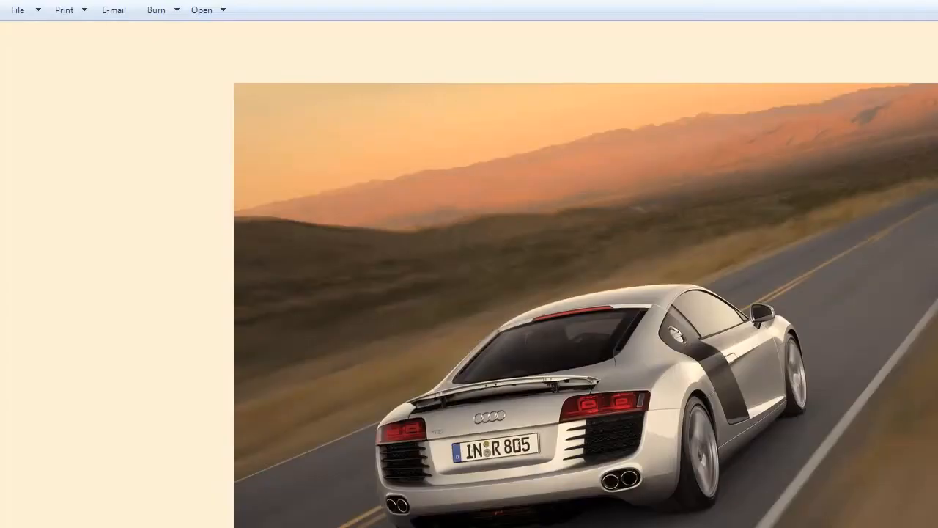
pyautogui.moveTo(504, 0); pyautogui.dragTo(504, 30)
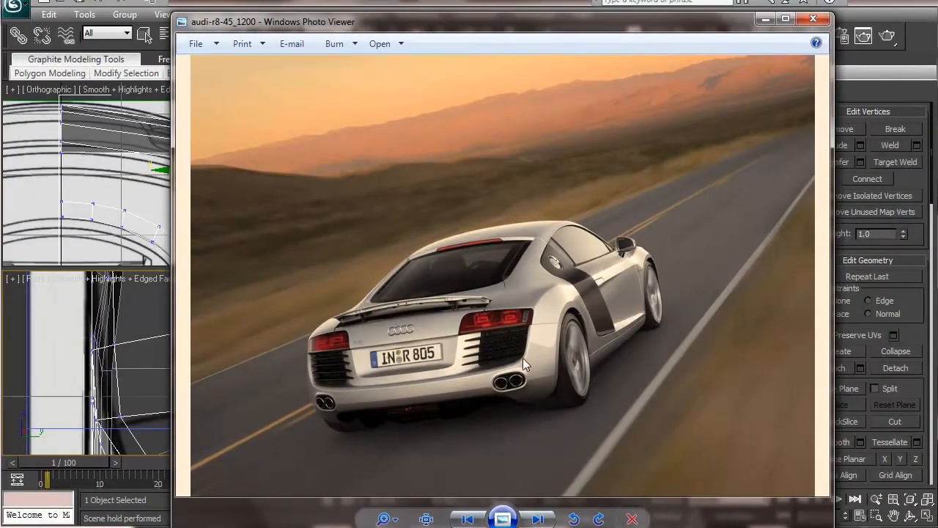
pyautogui.click(764, 19)
pyautogui.moveTo(209, 392); pyautogui.dragTo(174, 263, button='middle')
pyautogui.moveTo(174, 348); pyautogui.dragTo(203, 408, button='middle')
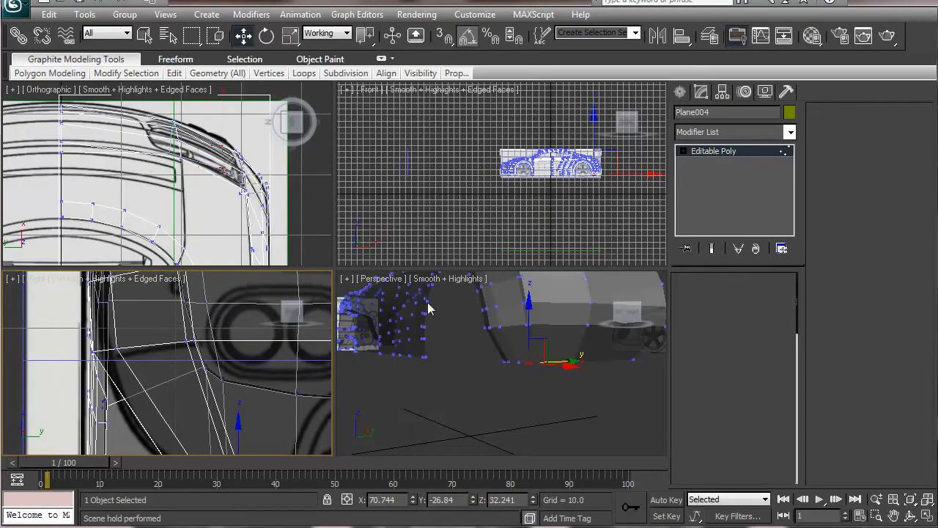
pyautogui.click(715, 297)
pyautogui.click(206, 396)
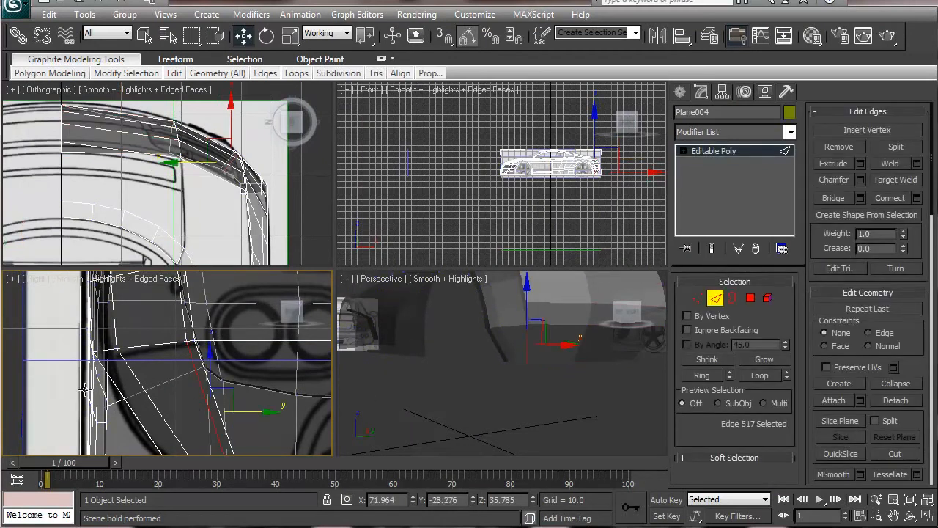
pyautogui.moveTo(101, 340); pyautogui.dragTo(568, 400, button='middle')
# In vertex editing, select the two vertices between the side grille and exhaust outlet and move them inward to the grille's lower corner.
pyautogui.click(696, 297)
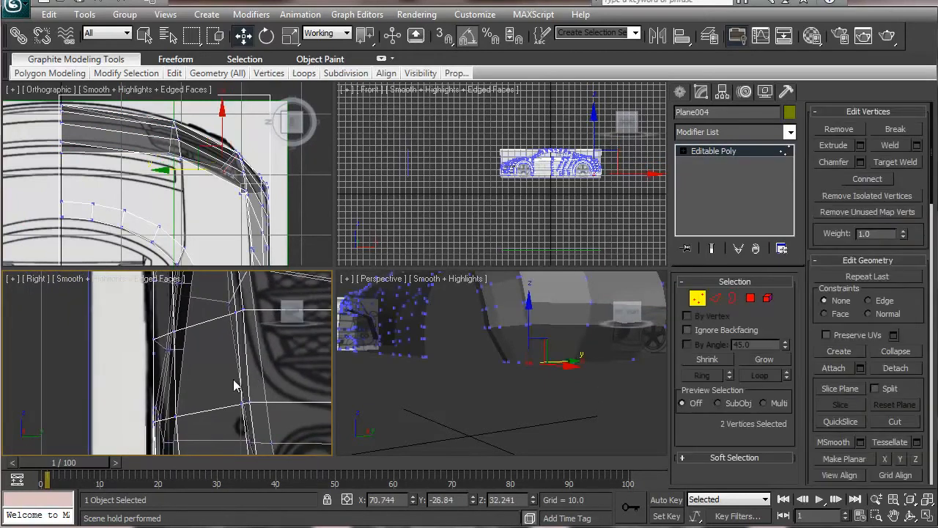
pyautogui.moveTo(269, 407); pyautogui.dragTo(270, 407)
pyautogui.moveTo(466, 390); pyautogui.dragTo(454, 406, button='middle')
pyautogui.moveTo(269, 389); pyautogui.dragTo(309, 375)
pyautogui.keyDown('alt'); pyautogui.moveTo(481, 381); pyautogui.dragTo(523, 388, button='middle'); pyautogui.keyUp('alt')
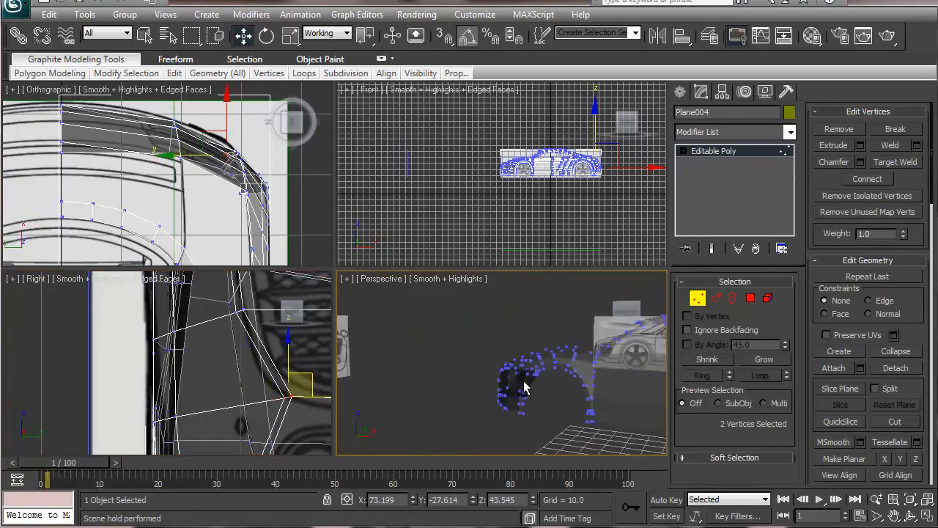
# Move the two grille-corner vertices outward along X in the top view to about X 74.4, toward the bumper outline.
pyautogui.scroll(3, 435, 372)
pyautogui.moveTo(435, 372); pyautogui.dragTo(409, 368, button='middle')
pyautogui.keyDown('alt'); pyautogui.moveTo(486, 378); pyautogui.dragTo(565, 408, button='middle'); pyautogui.keyUp('alt')
pyautogui.moveTo(176, 156); pyautogui.dragTo(117, 207, button='middle')
pyautogui.scroll(3, 164, 169)
pyautogui.moveTo(190, 150); pyautogui.dragTo(196, 129)
# Select the two vertices beside the exhaust outlet and shift them inward along Y to about -25.8 in the right view.
pyautogui.moveTo(229, 288); pyautogui.dragTo(193, 375, button='middle')
pyautogui.press('z')
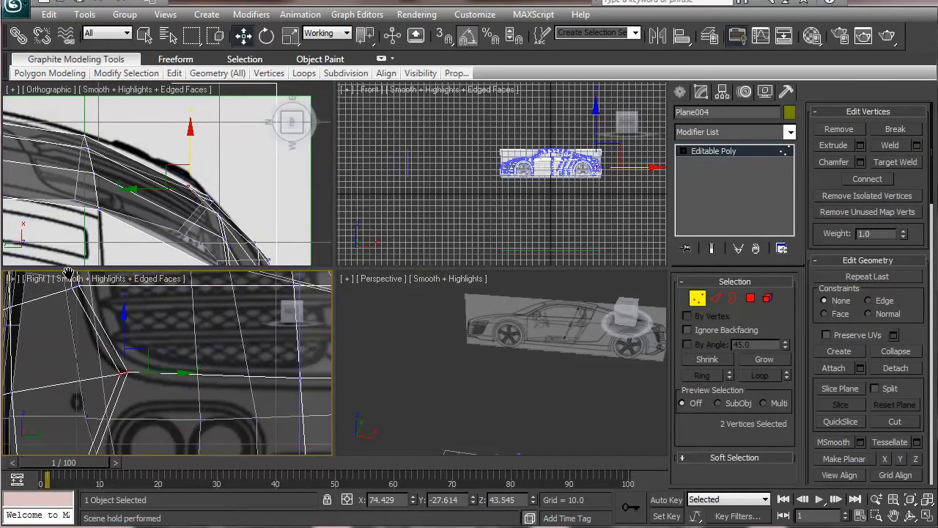
pyautogui.moveTo(707, 263); pyautogui.dragTo(243, 274, button='middle')
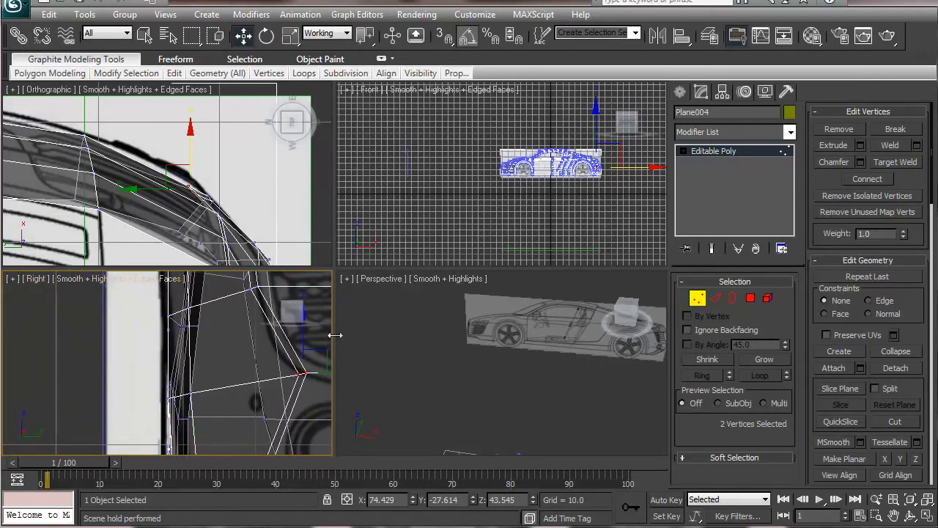
pyautogui.scroll(-3, 137, 345)
pyautogui.moveTo(107, 347); pyautogui.dragTo(112, 288, button='middle')
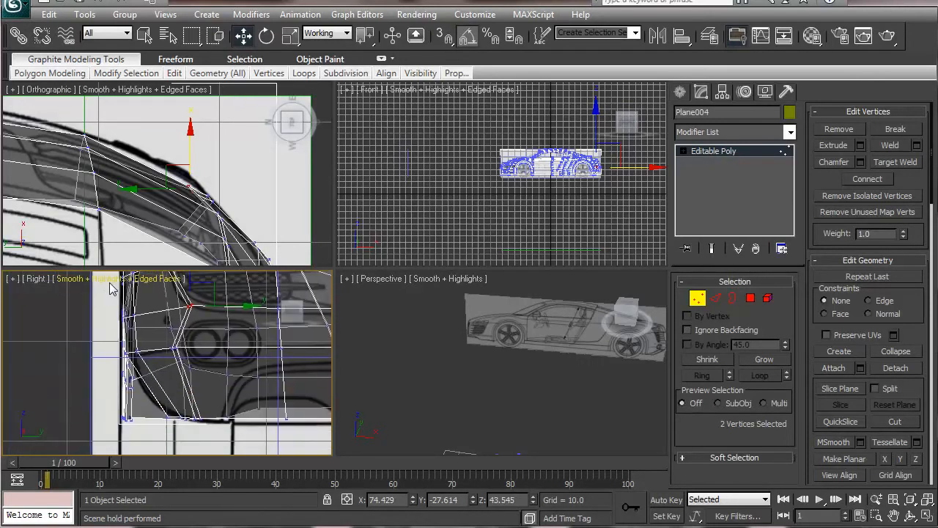
pyautogui.click(174, 348)
pyautogui.scroll(8, 546, 183)
pyautogui.moveTo(545, 184); pyautogui.dragTo(351, 244, button='middle')
pyautogui.scroll(4, 506, 165)
pyautogui.scroll(2, 441, 204)
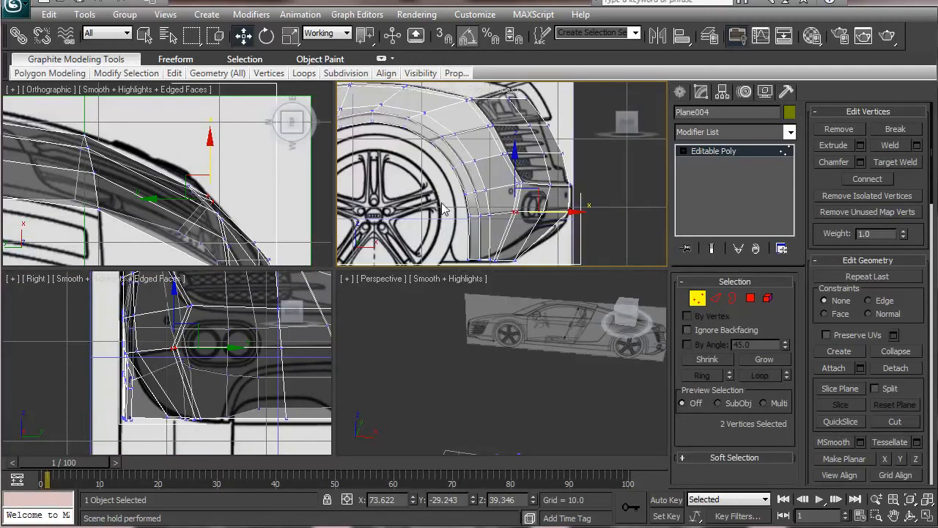
pyautogui.moveTo(441, 204); pyautogui.dragTo(382, 204, button='middle')
pyautogui.moveTo(223, 352); pyautogui.dragTo(292, 346)
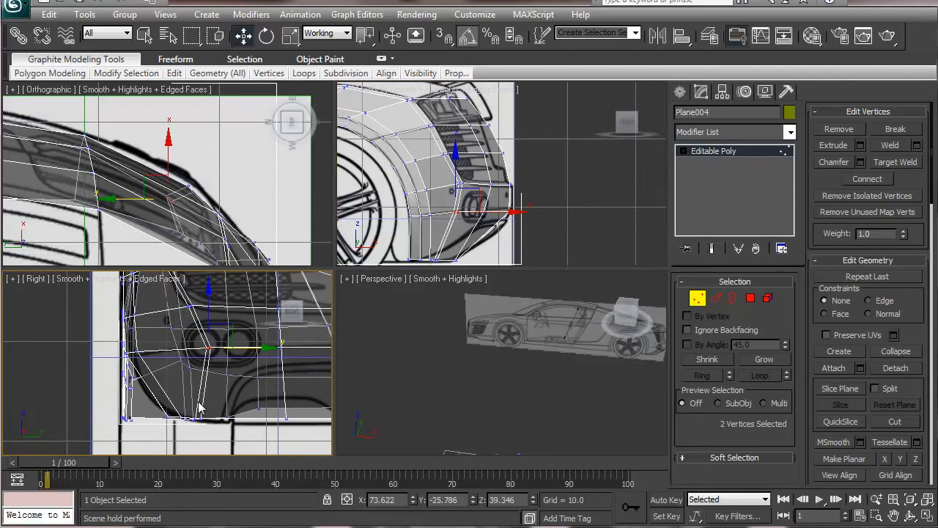
# Select the three bottom-edge vertices below the exhaust outlet, using the right and front views.
pyautogui.click(196, 417)
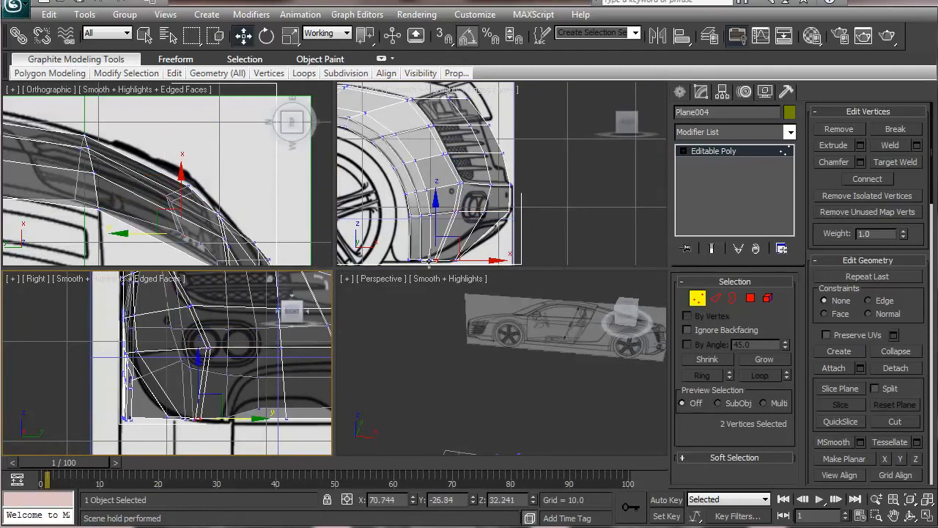
pyautogui.moveTo(425, 239); pyautogui.dragTo(443, 274)
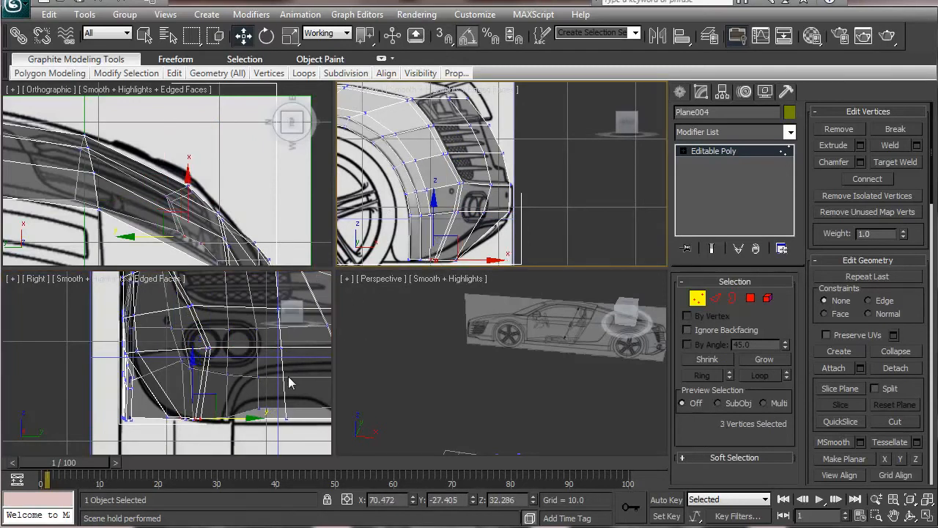
# Shift the two vertices on the bumper's bottom edge below the twin exhaust along Y to about -24.79.
pyautogui.scroll(4, 401, 260)
pyautogui.scroll(3, 407, 188)
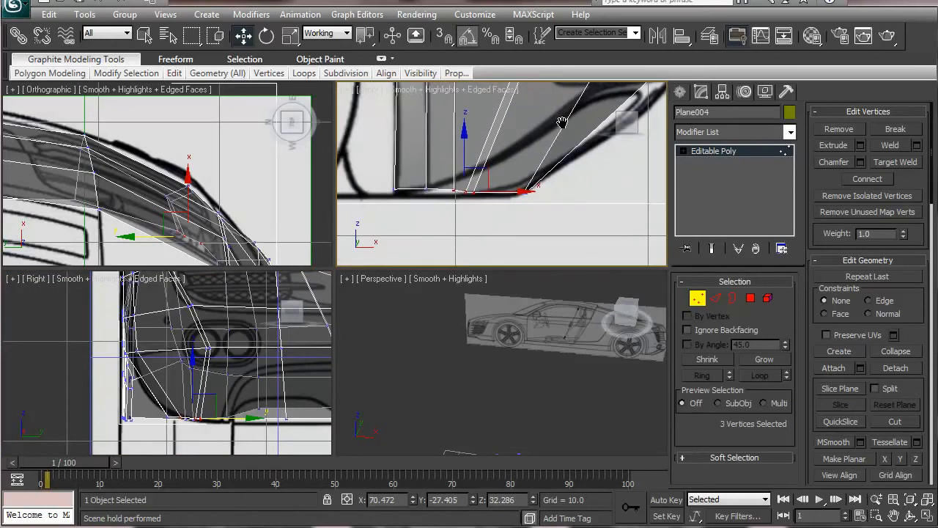
pyautogui.moveTo(478, 156); pyautogui.dragTo(515, 246)
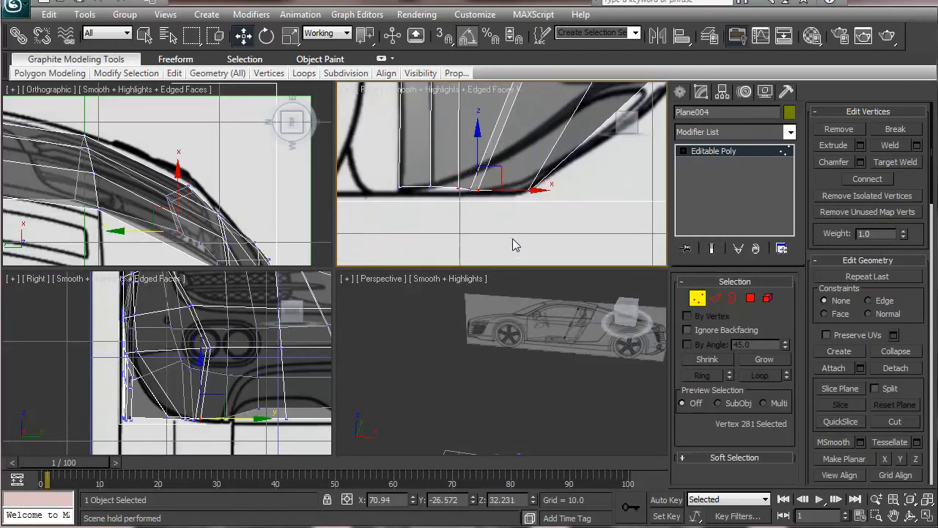
pyautogui.keyDown('ctrl'); pyautogui.click(473, 186); pyautogui.keyUp('ctrl')
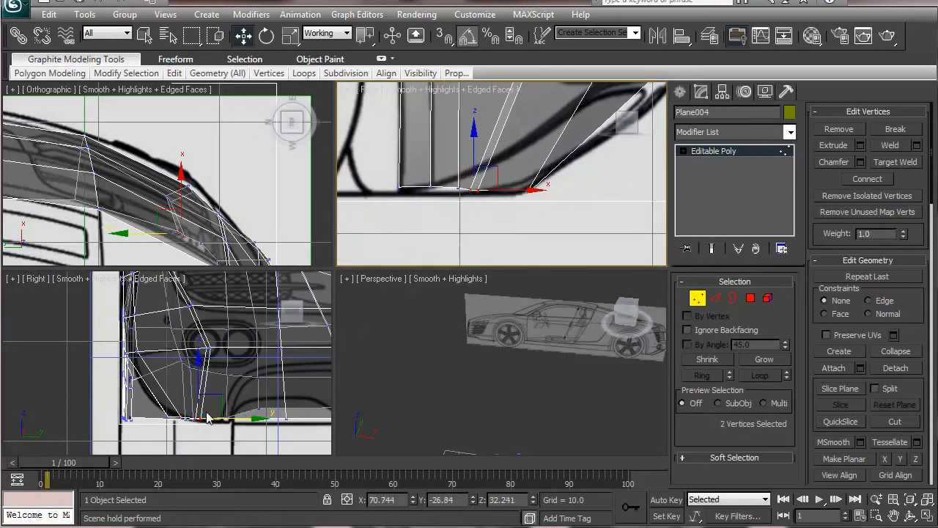
pyautogui.moveTo(207, 413); pyautogui.dragTo(210, 414, button='middle')
pyautogui.moveTo(263, 418); pyautogui.dragTo(285, 417)
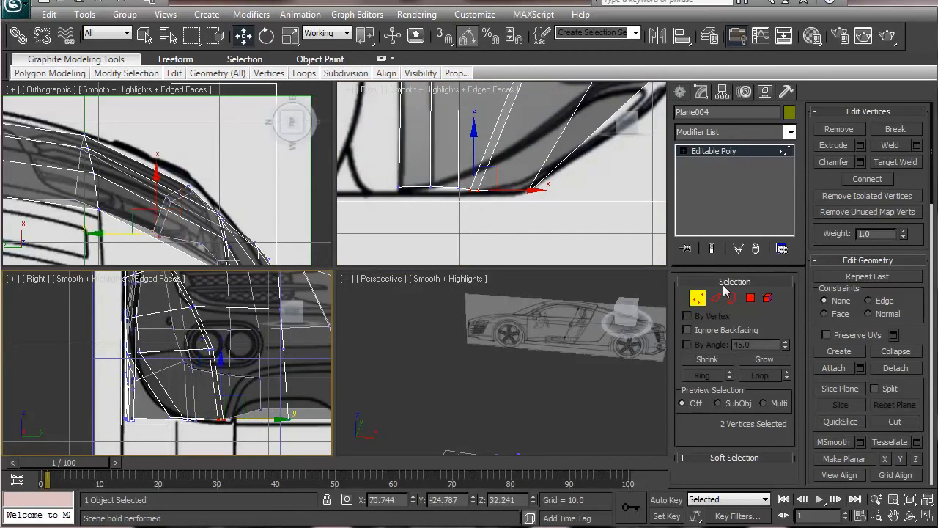
# Remove the two redundant vertical edges running beside the bumper's corner edge line through the twin exhaust area.
pyautogui.click(715, 297)
pyautogui.click(217, 342)
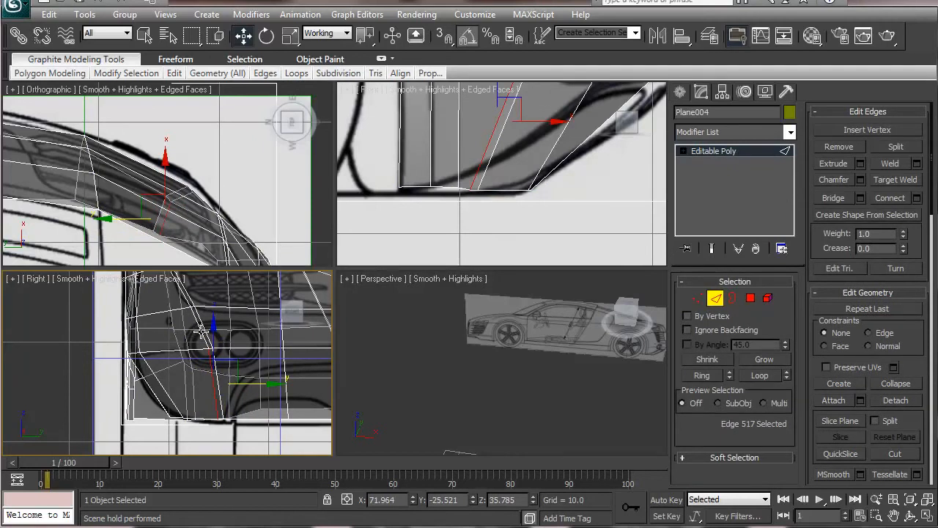
pyautogui.click(198, 332)
pyautogui.click(198, 330)
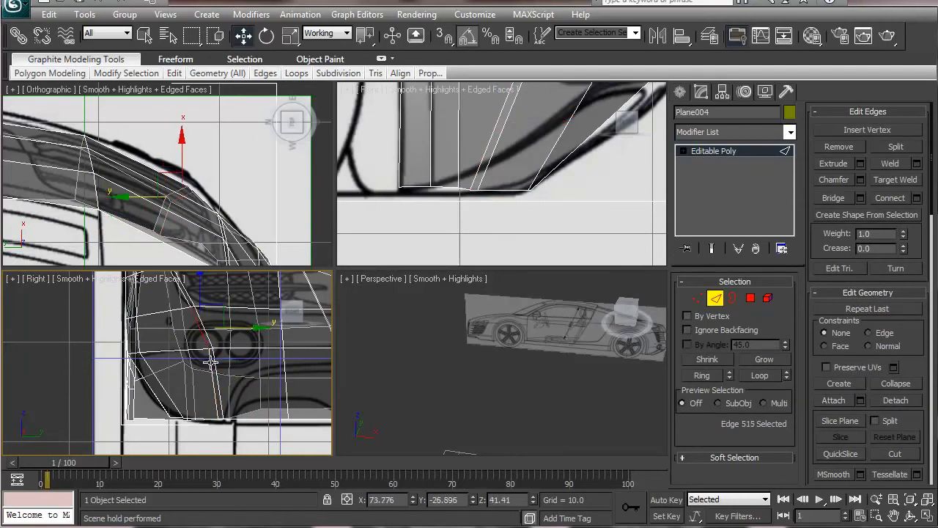
pyautogui.doubleClick(213, 391)
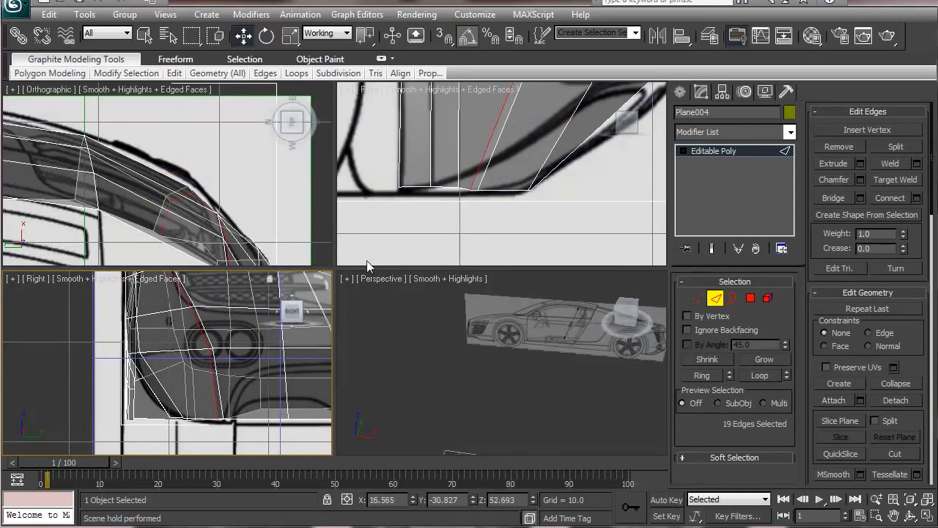
pyautogui.click(210, 340)
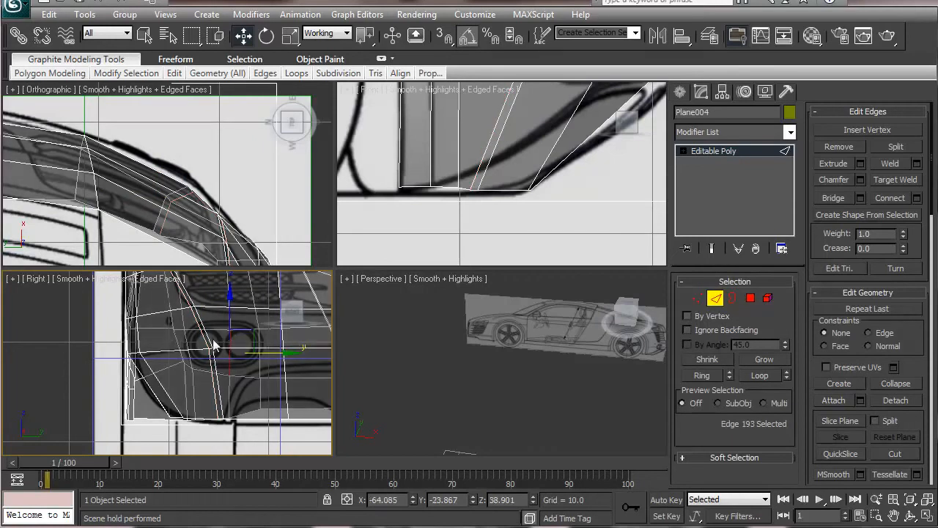
pyautogui.click(205, 350)
pyautogui.scroll(4, 211, 383)
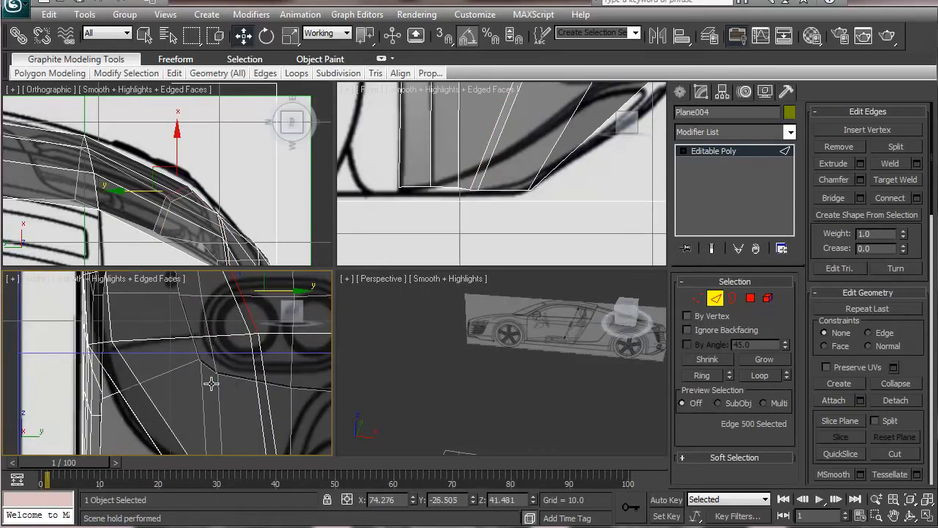
pyautogui.click(238, 321)
pyautogui.click(242, 314)
pyautogui.keyDown('ctrl'); pyautogui.click(252, 372); pyautogui.keyUp('ctrl')
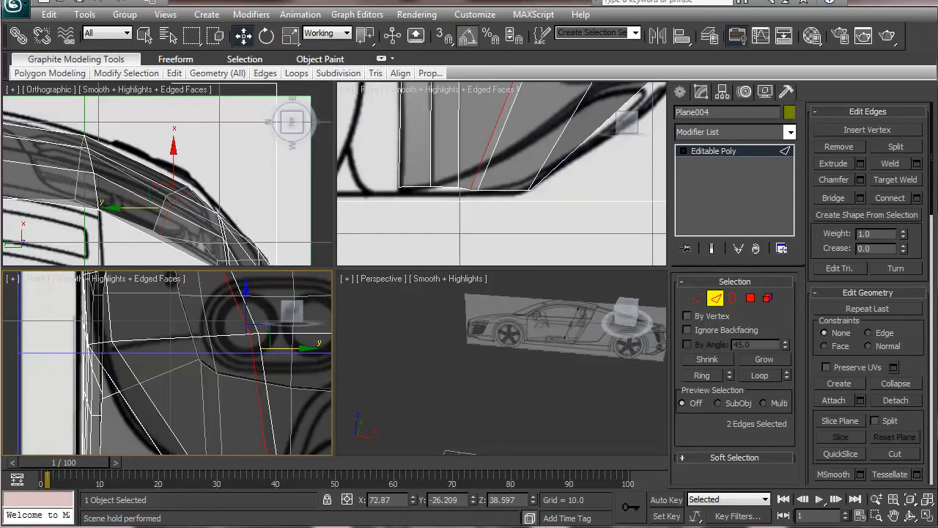
pyautogui.click(850, 146)
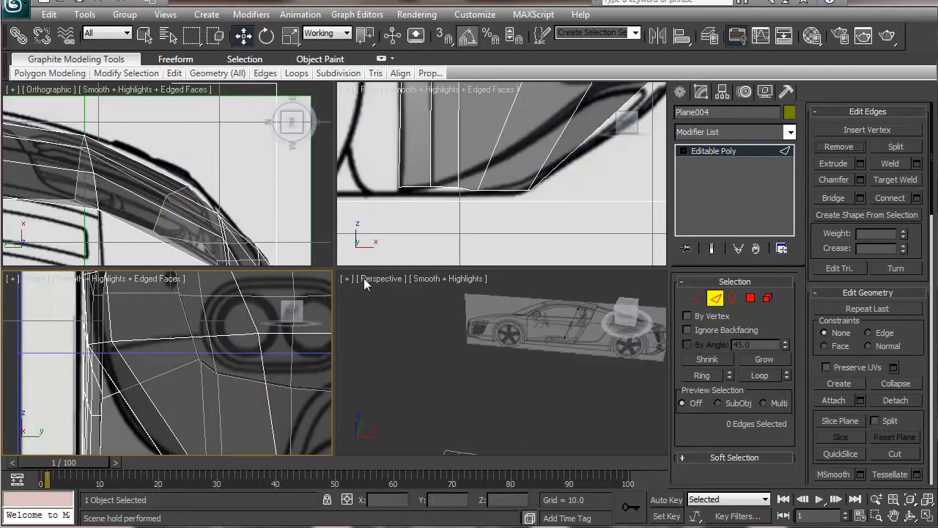
# Remove the two leftover vertices from the deleted edges, one at the exhaust and one on the bumper's bottom edge.
pyautogui.click(697, 298)
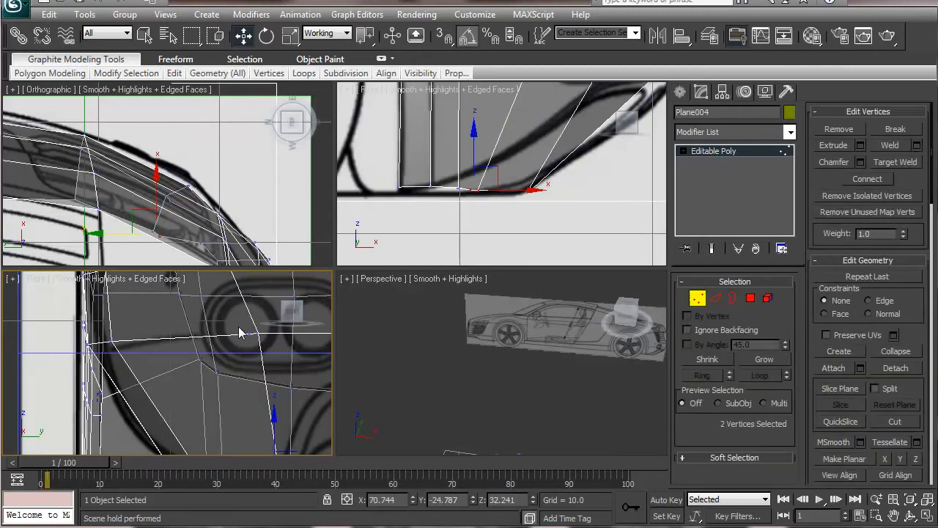
pyautogui.moveTo(248, 345); pyautogui.dragTo(258, 349)
pyautogui.moveTo(258, 349); pyautogui.dragTo(239, 242, button='middle')
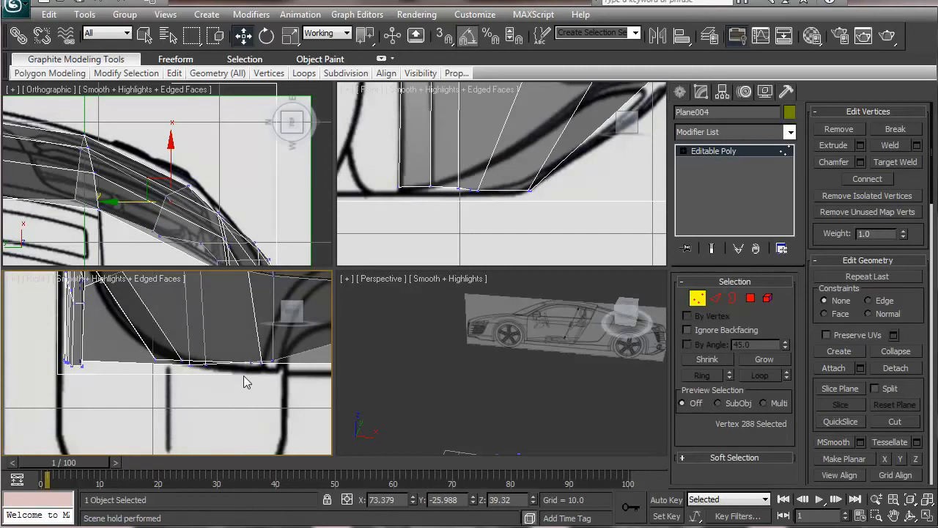
pyautogui.click(249, 364)
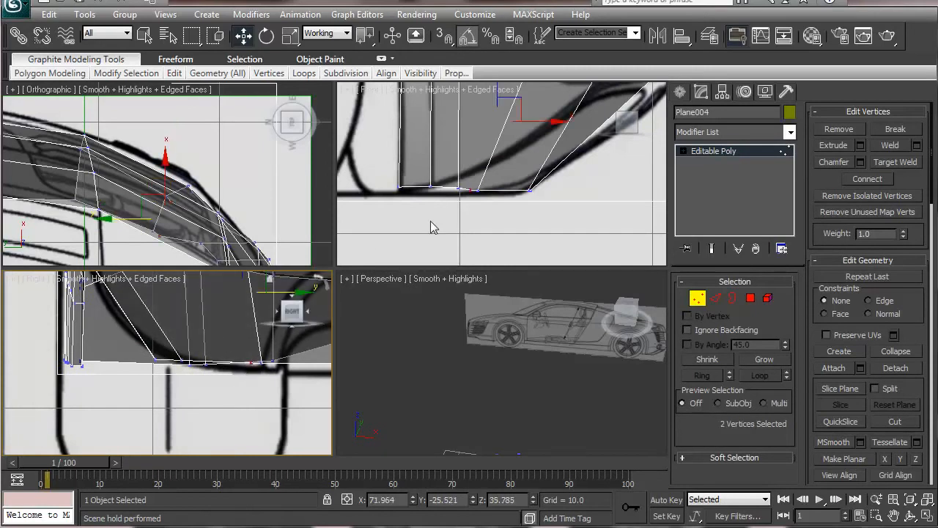
pyautogui.moveTo(494, 149); pyautogui.dragTo(481, 230, button='middle')
pyautogui.scroll(-4, 482, 230)
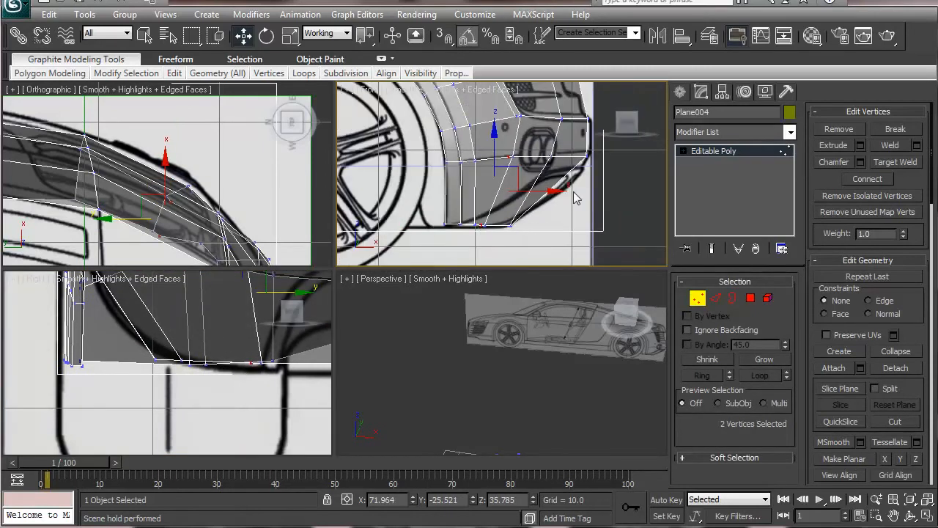
pyautogui.click(840, 129)
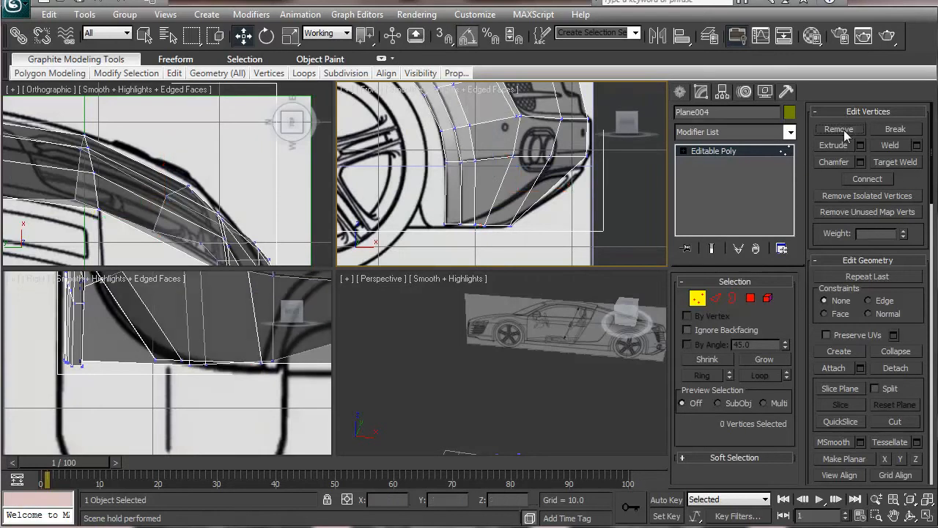
# Connect the ring of vertical edges across the exhaust area with a single segment, slid up close beneath the mesh grille.
pyautogui.scroll(5, 143, 348)
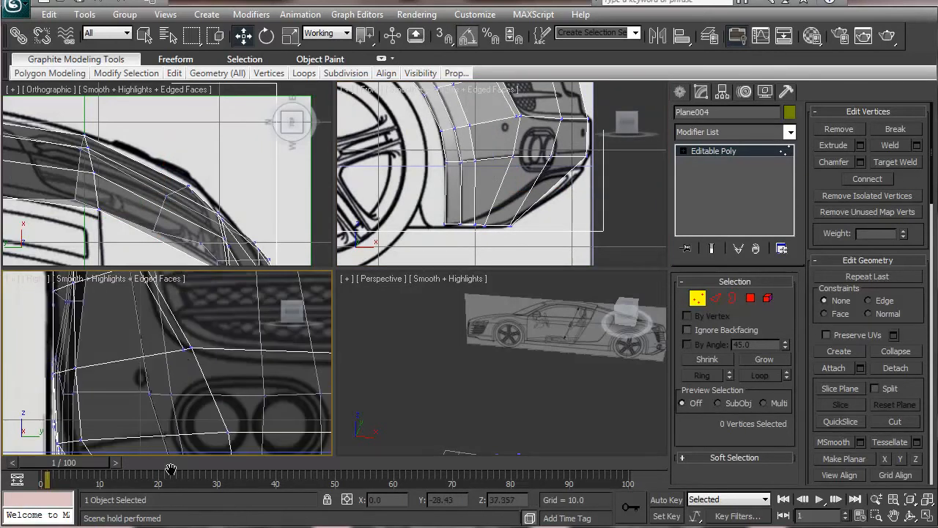
pyautogui.moveTo(192, 367); pyautogui.dragTo(99, 359, button='middle')
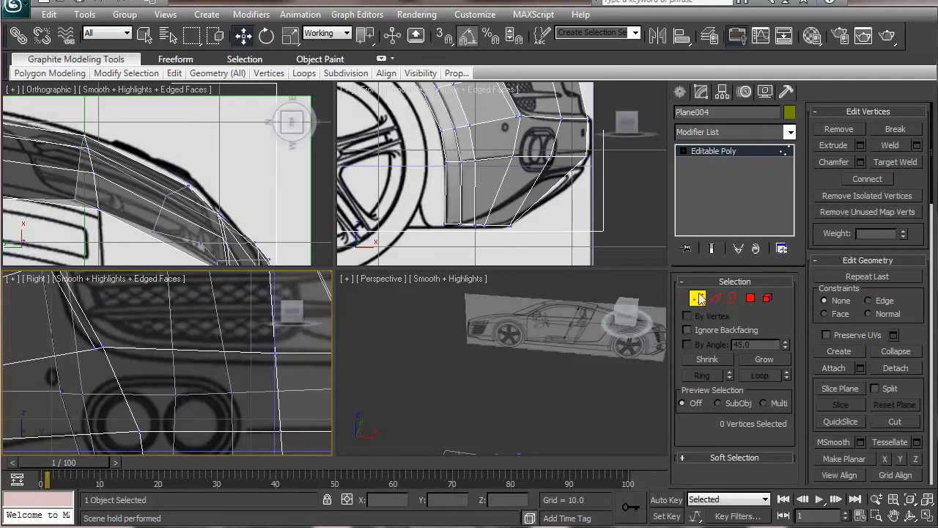
pyautogui.click(715, 297)
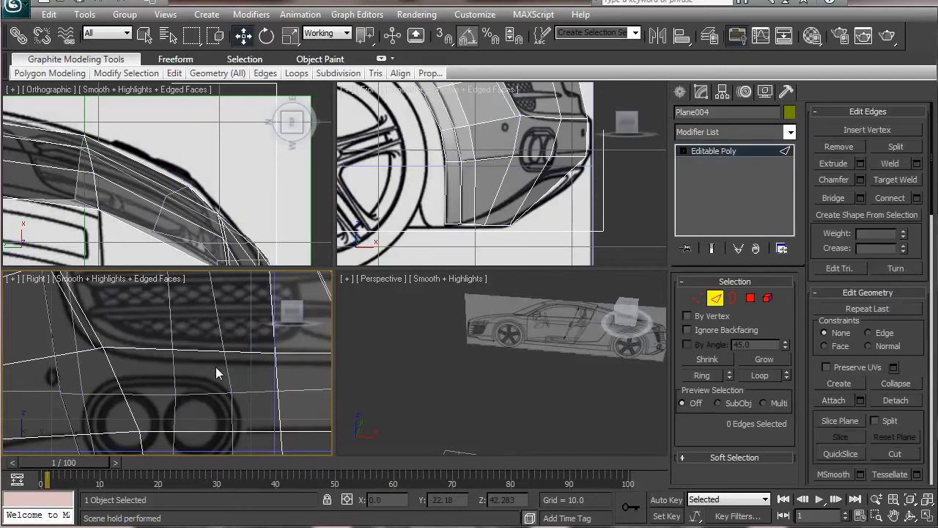
pyautogui.click(110, 374)
pyautogui.click(701, 376)
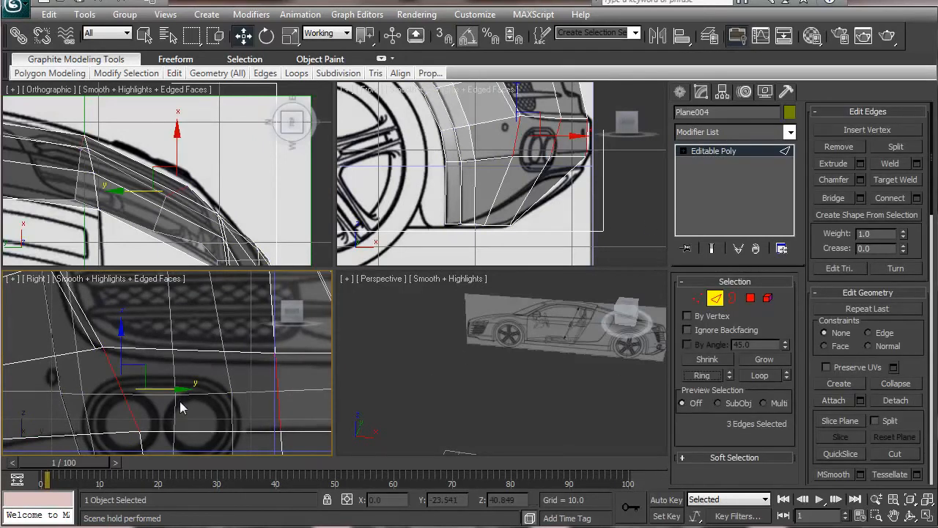
pyautogui.scroll(3, 183, 350)
pyautogui.scroll(3, 185, 185)
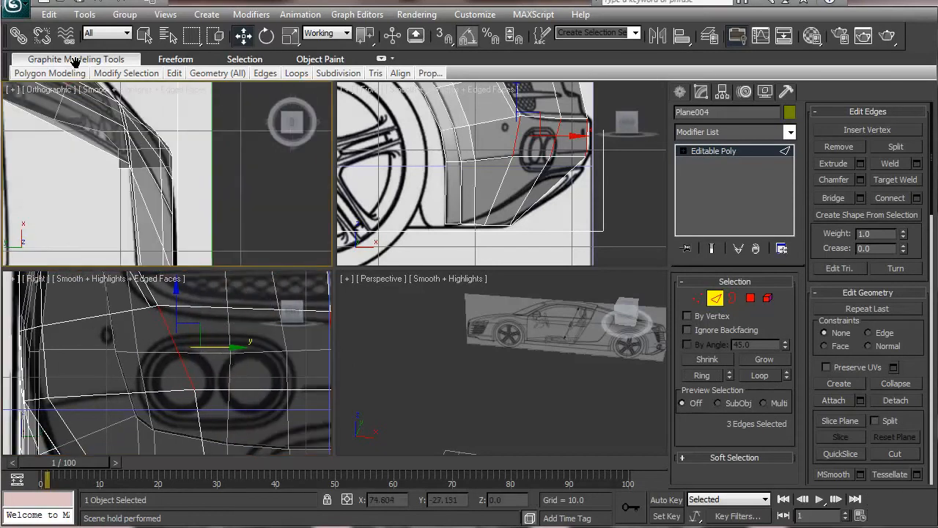
pyautogui.scroll(3, 501, 253)
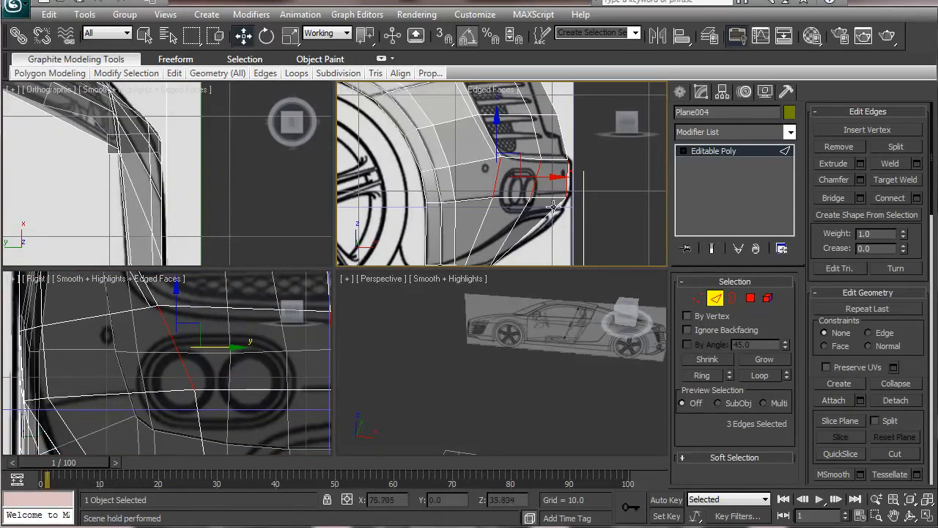
pyautogui.click(917, 198)
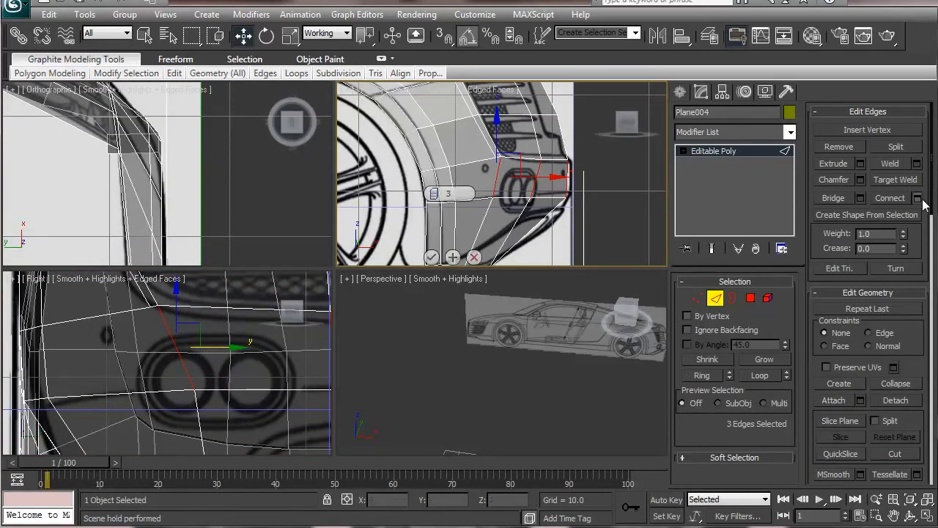
pyautogui.moveTo(429, 194); pyautogui.dragTo(431, 197)
pyautogui.moveTo(430, 239); pyautogui.dragTo(667, 247)
pyautogui.click(431, 257)
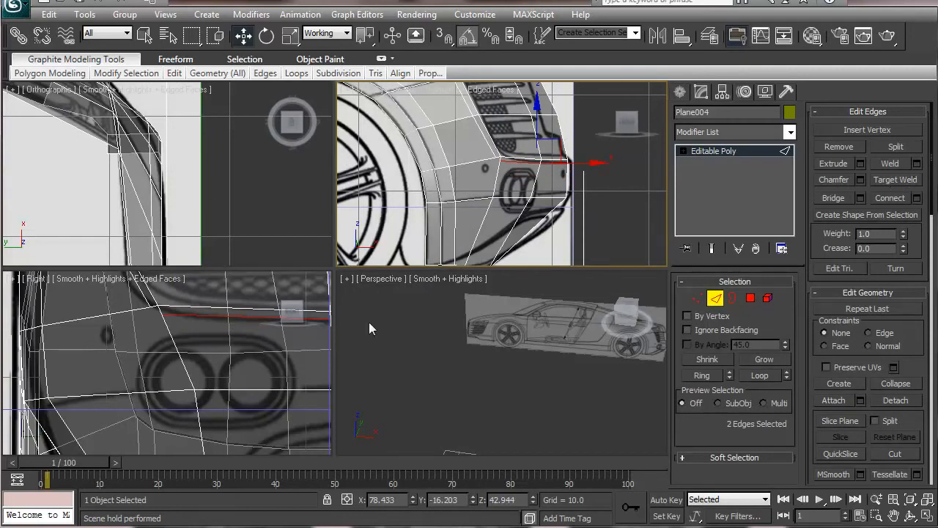
# Try to weld the outer grille-corner vertex and the new edge's end vertex with a raised weld threshold.
pyautogui.click(697, 297)
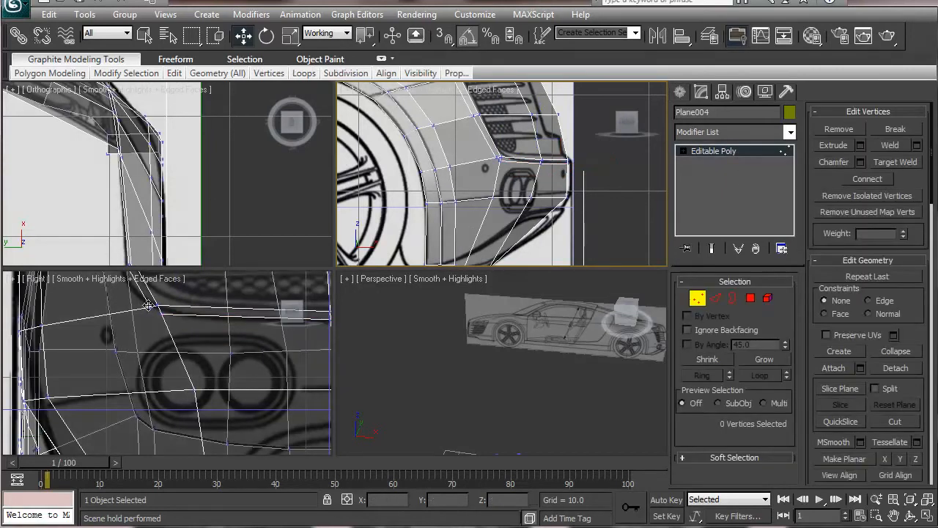
pyautogui.click(150, 307)
pyautogui.scroll(2, 164, 363)
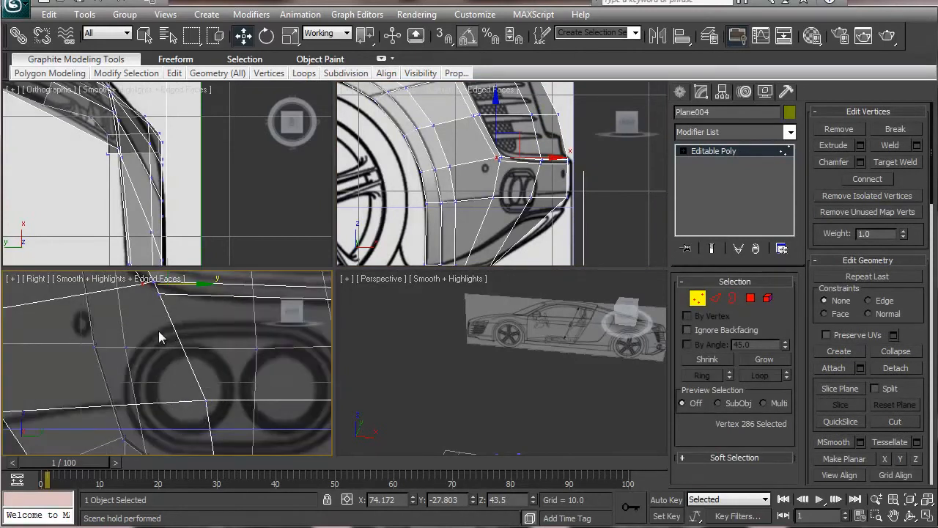
pyautogui.moveTo(159, 335); pyautogui.dragTo(203, 437, button='middle')
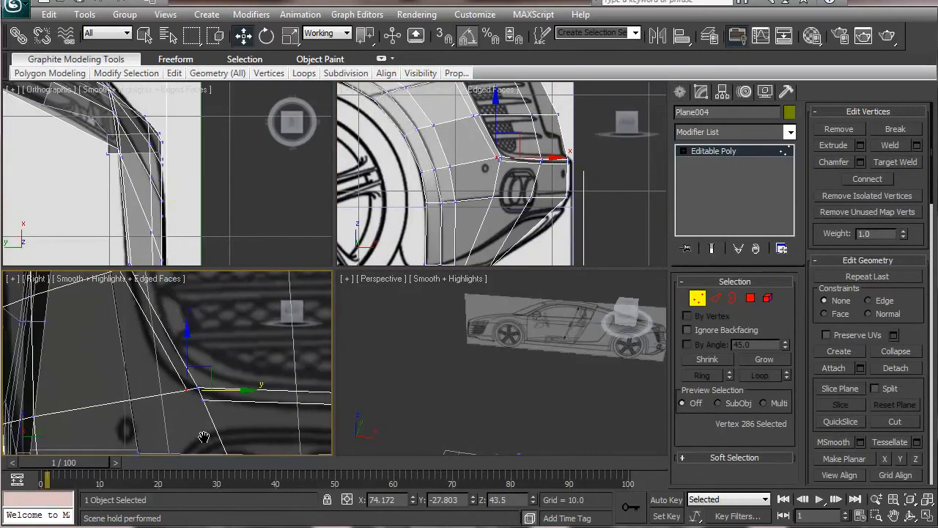
pyautogui.keyDown('ctrl'); pyautogui.click(201, 400); pyautogui.keyUp('ctrl')
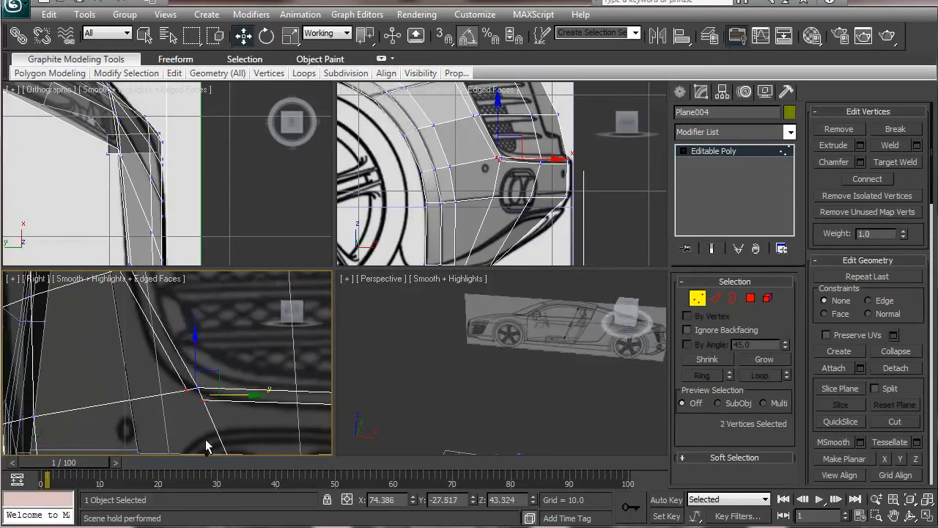
pyautogui.click(897, 148)
pyautogui.click(917, 145)
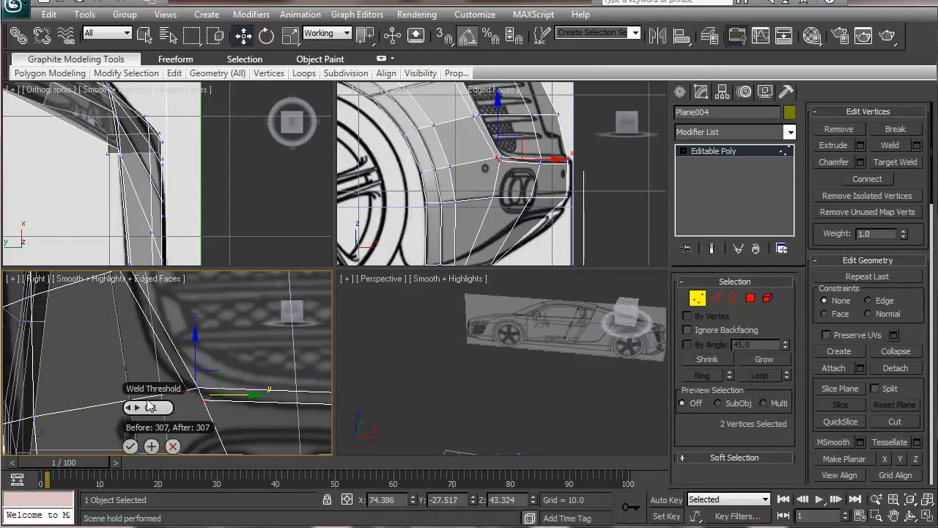
pyautogui.moveTo(138, 409); pyautogui.dragTo(353, 411)
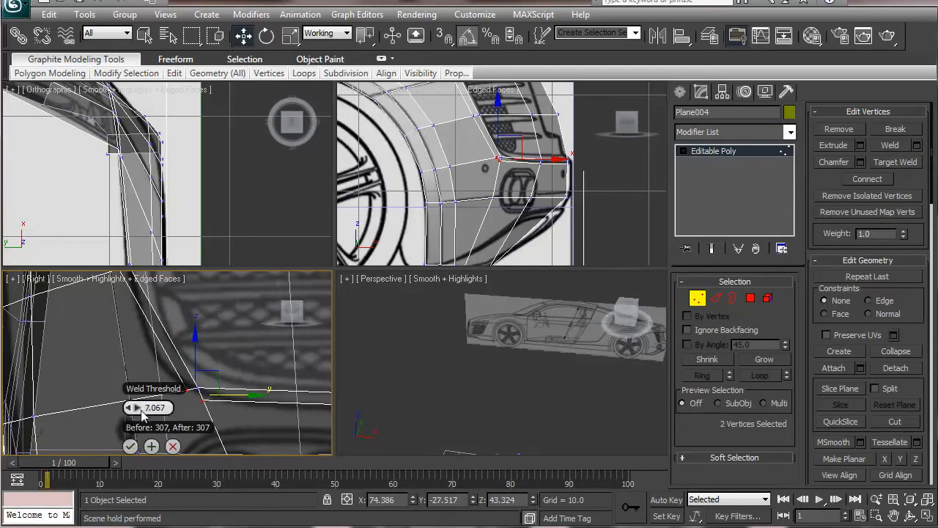
pyautogui.moveTo(142, 414); pyautogui.dragTo(595, 400)
pyautogui.click(173, 445)
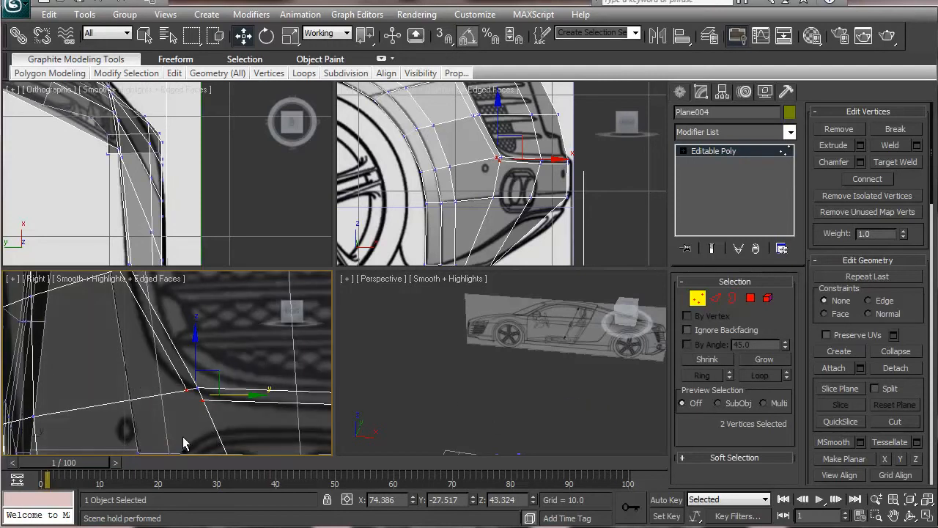
# Try to target weld the new edge's end vertex to the outer vertex at the grille's lower corner.
pyautogui.click(183, 396)
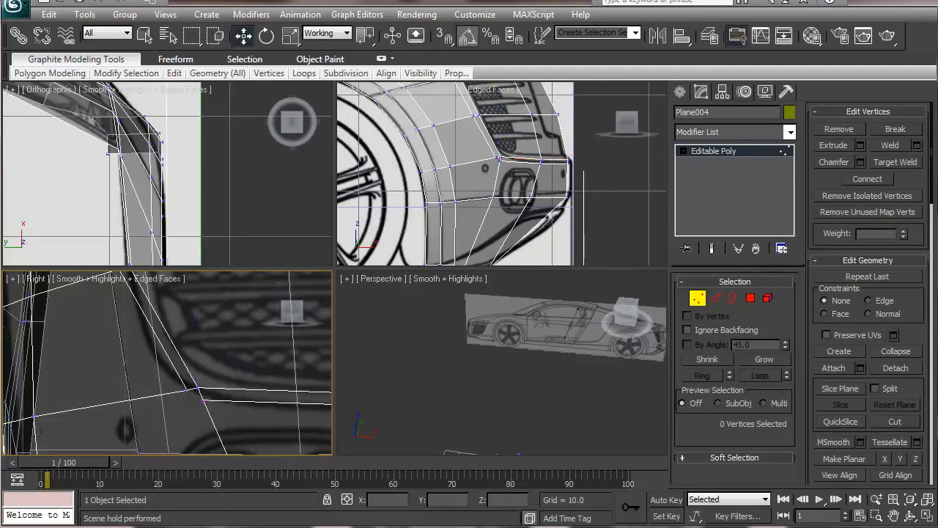
pyautogui.click(909, 166)
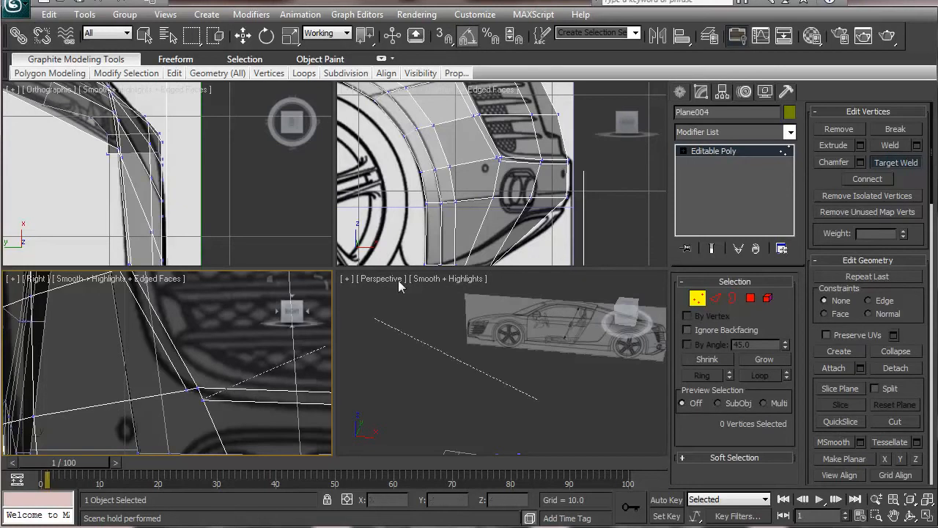
pyautogui.rightClick(453, 382)
pyautogui.rightClick(453, 384)
# Try to target weld the outer grille-corner vertex onto the new edge's end vertex in the Front view.
pyautogui.moveTo(432, 337)
pyautogui.mouseDown(button='middle')
pyautogui.moveTo(421, 322)
pyautogui.moveTo(408, 228)
pyautogui.mouseUp(button='middle')
pyautogui.moveTo(416, 425)
pyautogui.mouseDown(button='middle')
pyautogui.moveTo(448, 365)
pyautogui.moveTo(446, 455)
pyautogui.mouseUp(button='middle')
pyautogui.scroll(5, 448, 364)
pyautogui.scroll(3, 478, 199)
pyautogui.moveTo(480, 183); pyautogui.dragTo(493, 209, button='middle')
pyautogui.scroll(5, 498, 200)
pyautogui.moveTo(495, 176); pyautogui.dragTo(435, 204, button='middle')
pyautogui.click(894, 163)
pyautogui.click(527, 176)
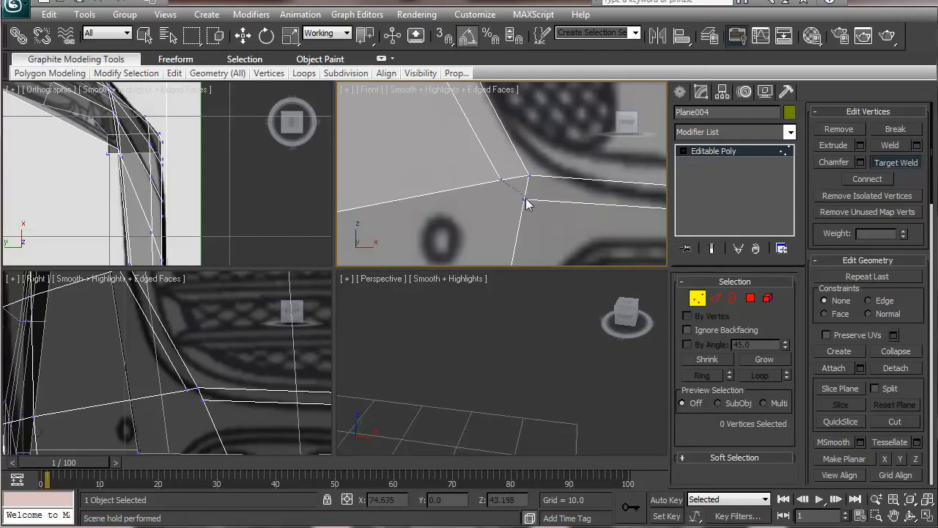
pyautogui.click(524, 199)
pyautogui.rightClick(524, 208)
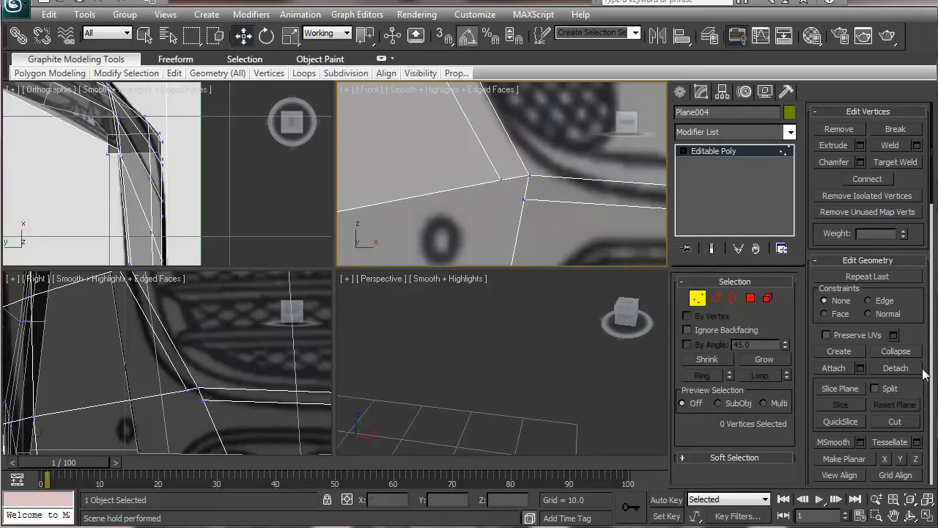
# Cut an edge from the outer grille-corner vertex to the new edge's end vertex in the Front view.
pyautogui.click(892, 422)
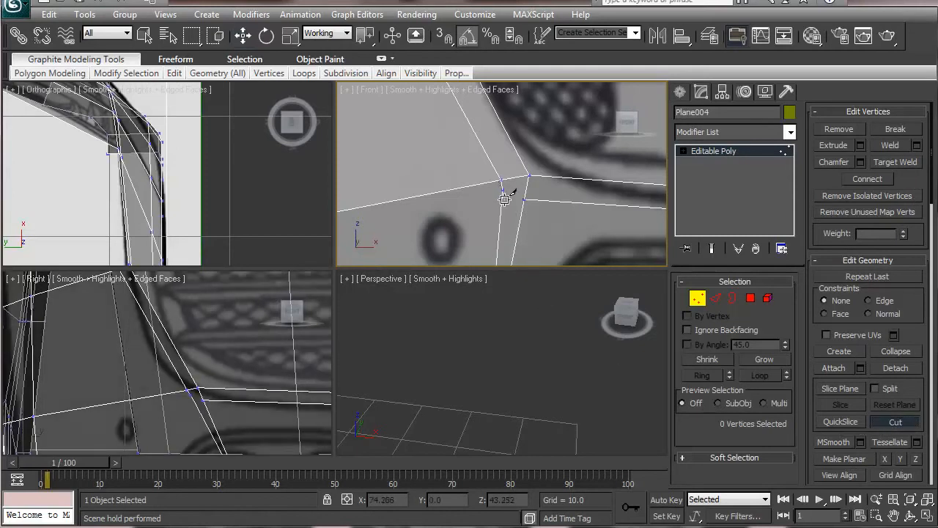
pyautogui.click(524, 199)
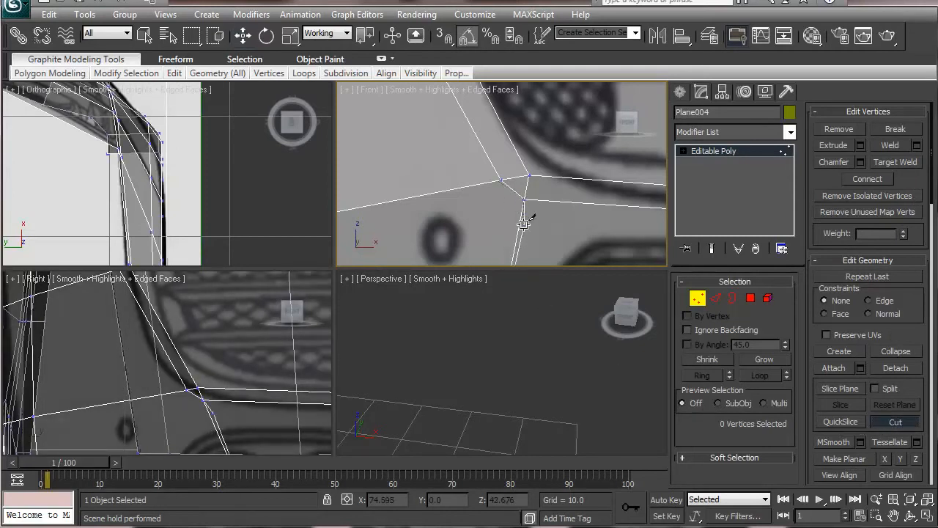
pyautogui.rightClick(538, 217)
pyautogui.scroll(2, 559, 207)
pyautogui.moveTo(559, 207); pyautogui.dragTo(528, 170, button='middle')
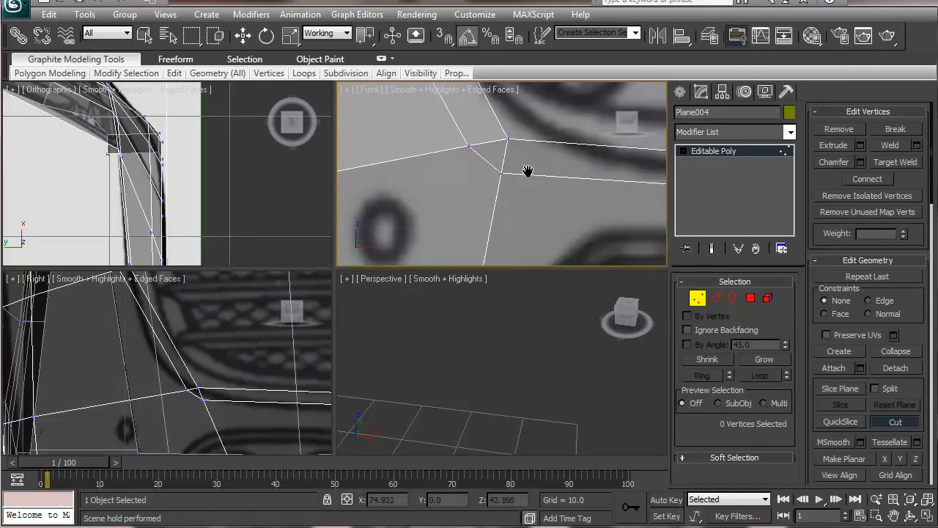
pyautogui.scroll(3, 527, 171)
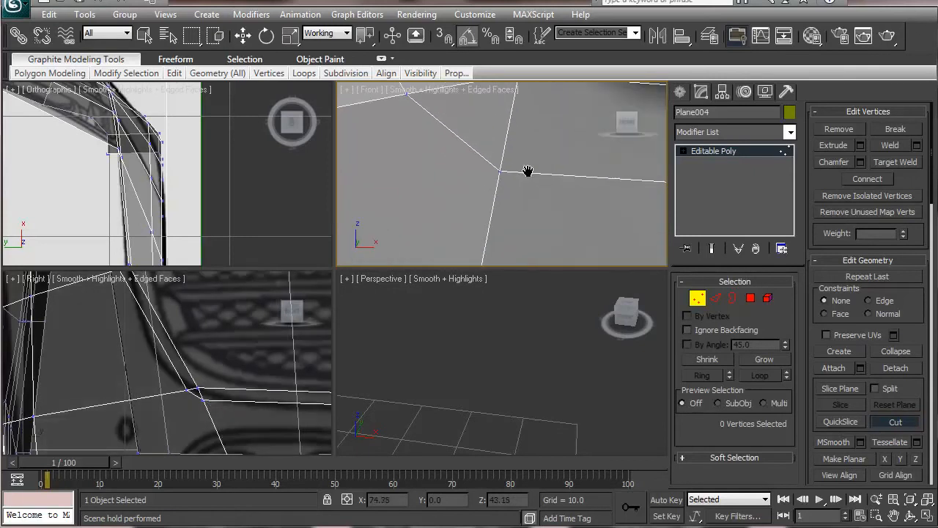
pyautogui.click(895, 145)
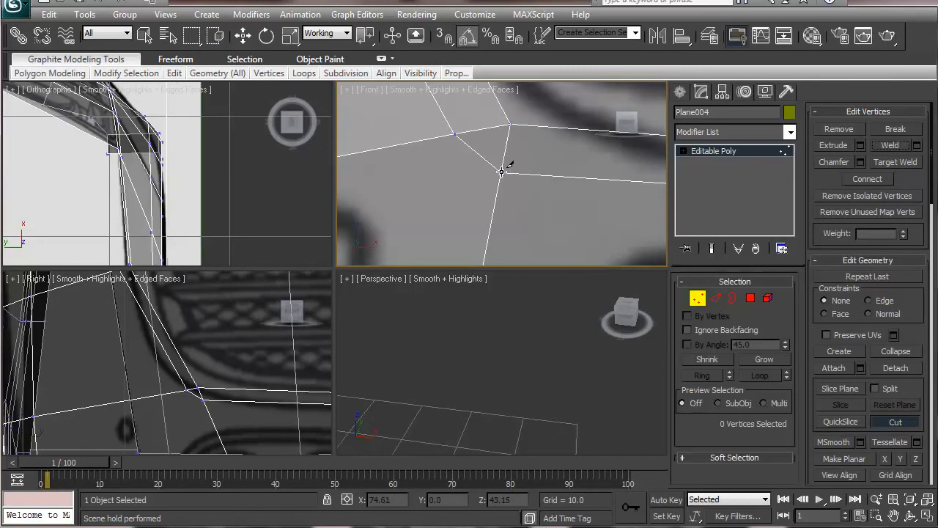
pyautogui.click(501, 171)
pyautogui.click(453, 132)
pyautogui.rightClick(455, 138)
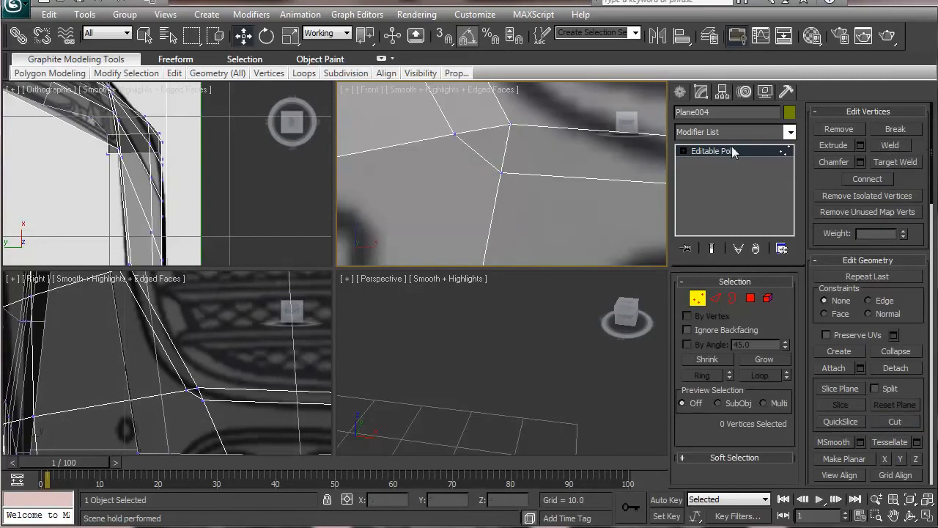
# Weld the outer grille-corner vertex and the new edge's end vertex together with a weld threshold of 1.
pyautogui.moveTo(458, 143); pyautogui.dragTo(515, 183)
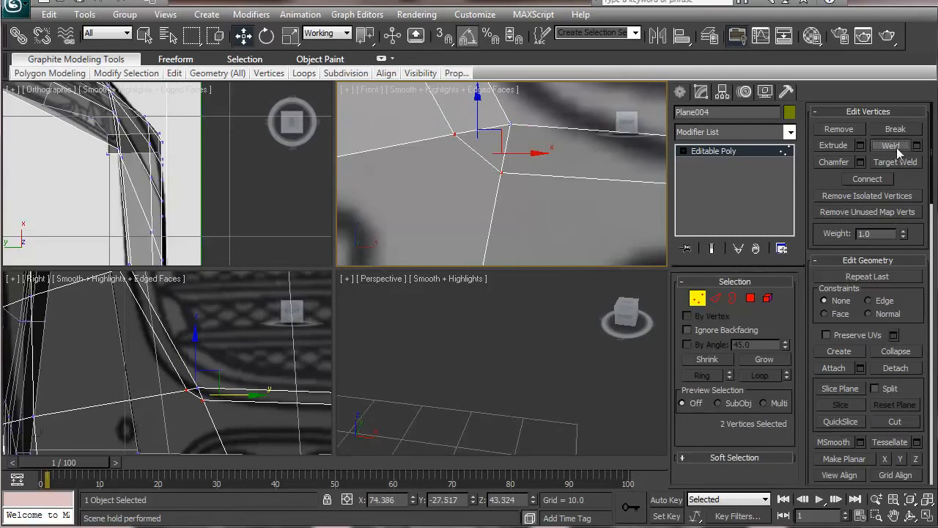
pyautogui.click(916, 145)
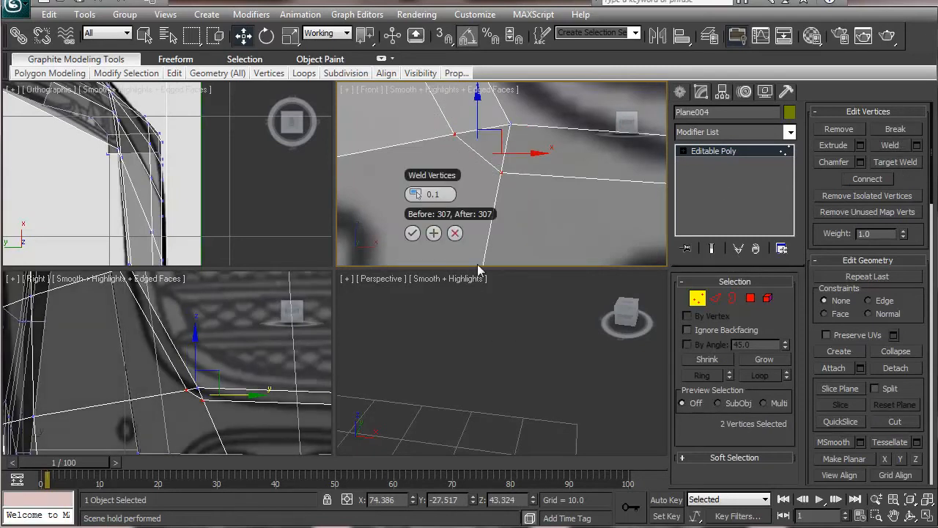
pyautogui.doubleClick(438, 193)
pyautogui.write('1')
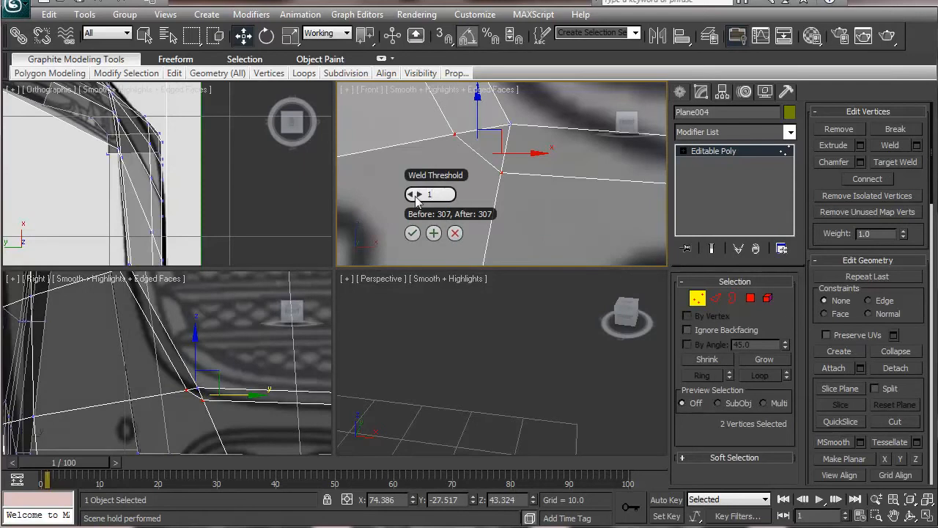
pyautogui.press('Return')
pyautogui.click(414, 239)
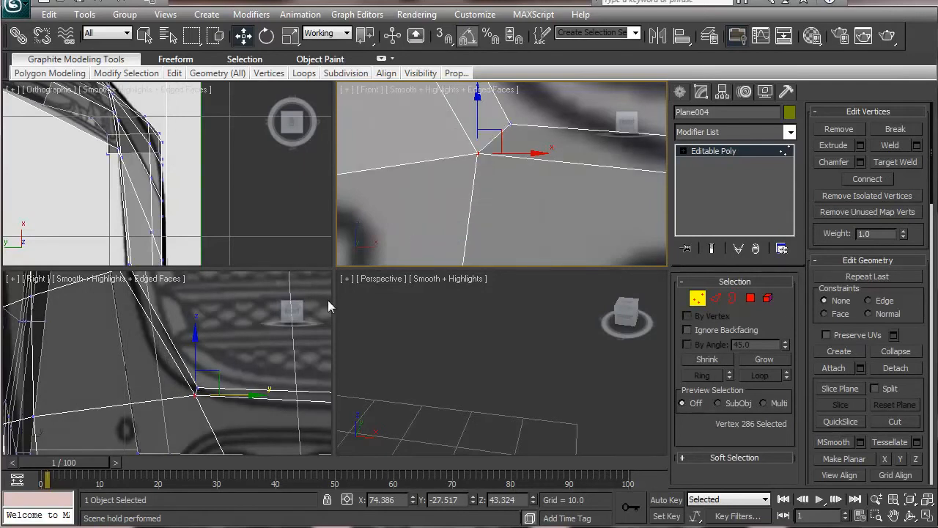
# Move the grille-corner vertex pair up along the grille outline in the Right view, and nudge the vertex above it.
pyautogui.scroll(-2, 215, 396)
pyautogui.moveTo(215, 397); pyautogui.dragTo(246, 438, button='middle')
pyautogui.moveTo(246, 438); pyautogui.dragTo(251, 441)
pyautogui.moveTo(252, 401); pyautogui.dragTo(220, 386)
pyautogui.scroll(3, 216, 410)
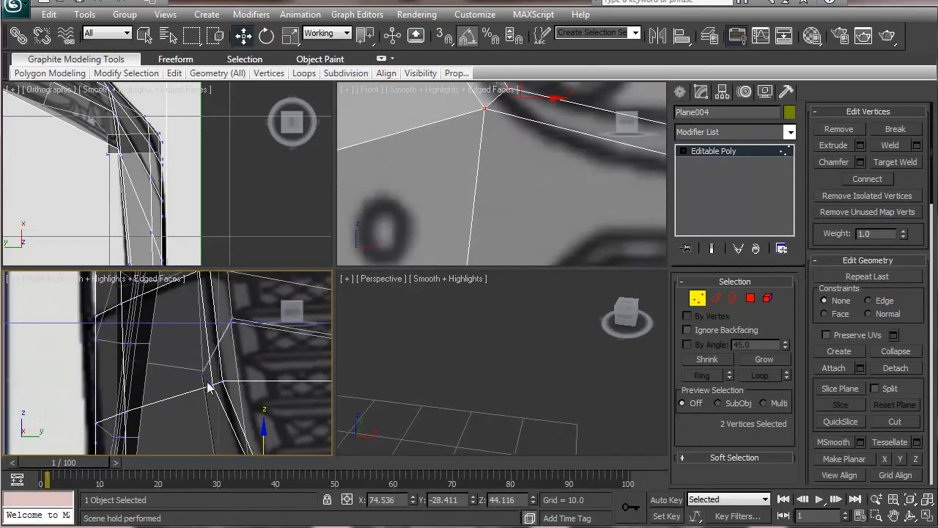
pyautogui.click(210, 384)
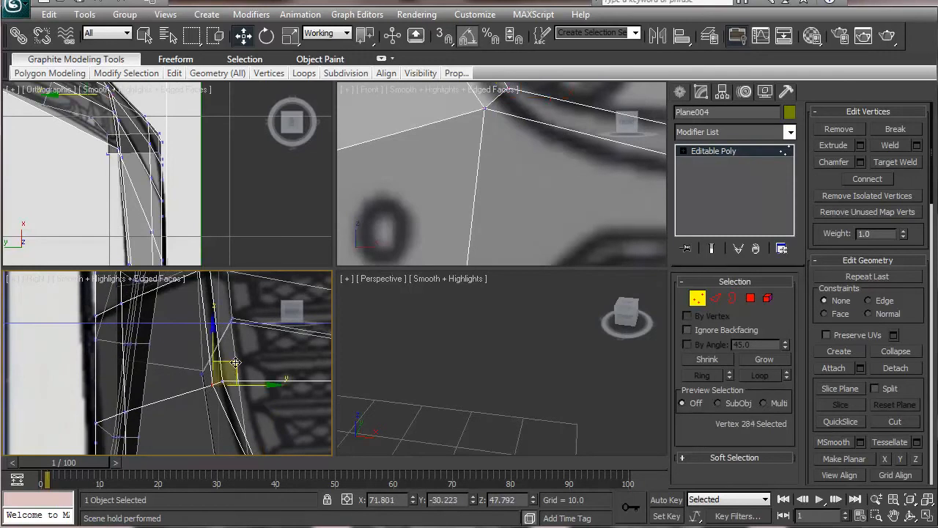
pyautogui.moveTo(192, 351); pyautogui.dragTo(206, 409, button='middle')
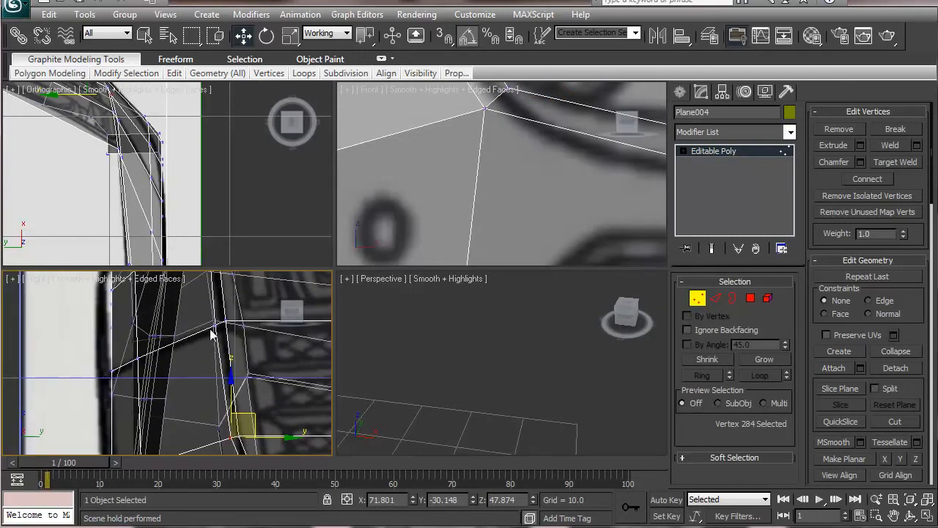
# Examine the bumper mesh around the grille and twin exhaust against the blueprints in the orthographic views.
pyautogui.scroll(-6, 511, 215)
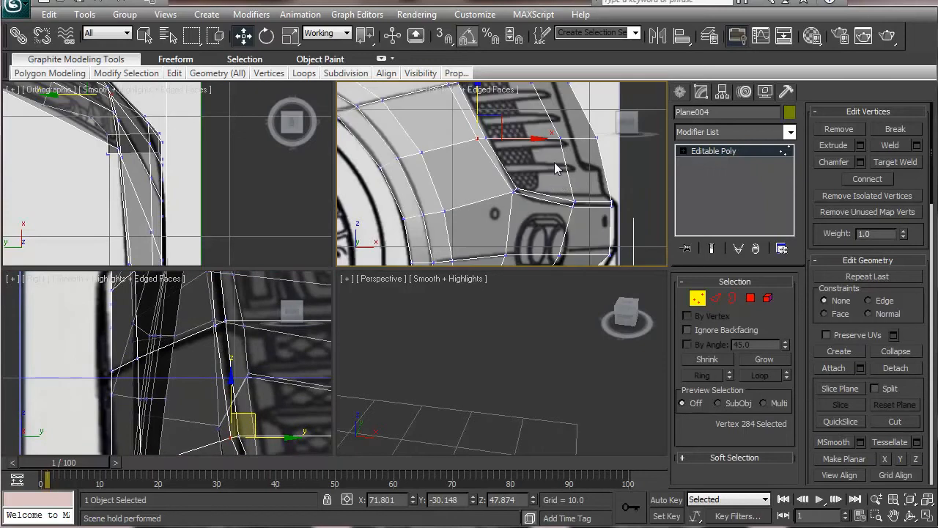
pyautogui.moveTo(560, 178); pyautogui.dragTo(575, 225, button='middle')
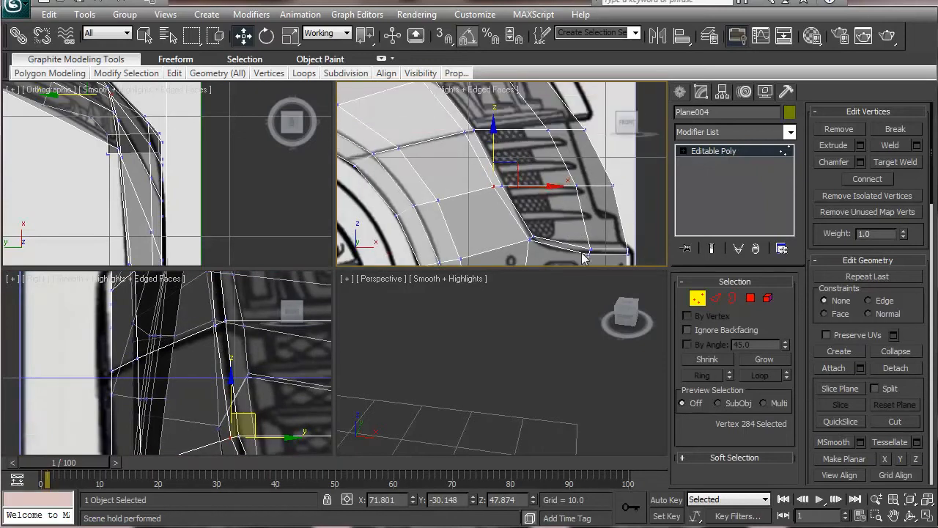
pyautogui.moveTo(293, 433); pyautogui.dragTo(112, 276, button='middle')
pyautogui.moveTo(206, 185); pyautogui.dragTo(149, 96, button='middle')
pyautogui.moveTo(98, 384); pyautogui.dragTo(99, 384, button='middle')
pyautogui.scroll(-8, 98, 384)
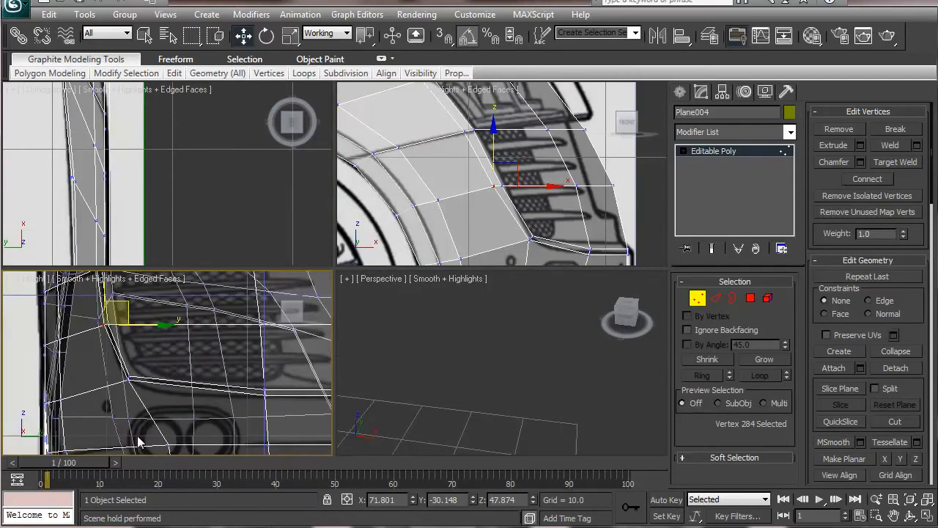
pyautogui.moveTo(85, 168); pyautogui.dragTo(326, 381, button='middle')
pyautogui.moveTo(149, 217); pyautogui.dragTo(129, 216, button='middle')
pyautogui.middleClick(216, 428)
pyautogui.scroll(6, 240, 428)
pyautogui.moveTo(216, 427); pyautogui.dragTo(83, 303, button='middle')
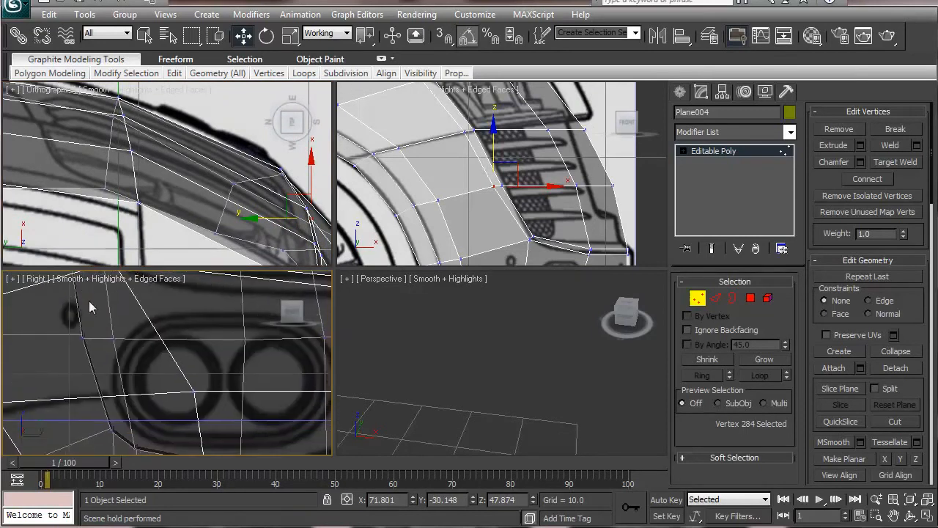
pyautogui.scroll(-5, 100, 318)
pyautogui.scroll(-5, 503, 406)
pyautogui.moveTo(504, 406); pyautogui.dragTo(586, 436, button='middle')
pyautogui.scroll(-3, 562, 357)
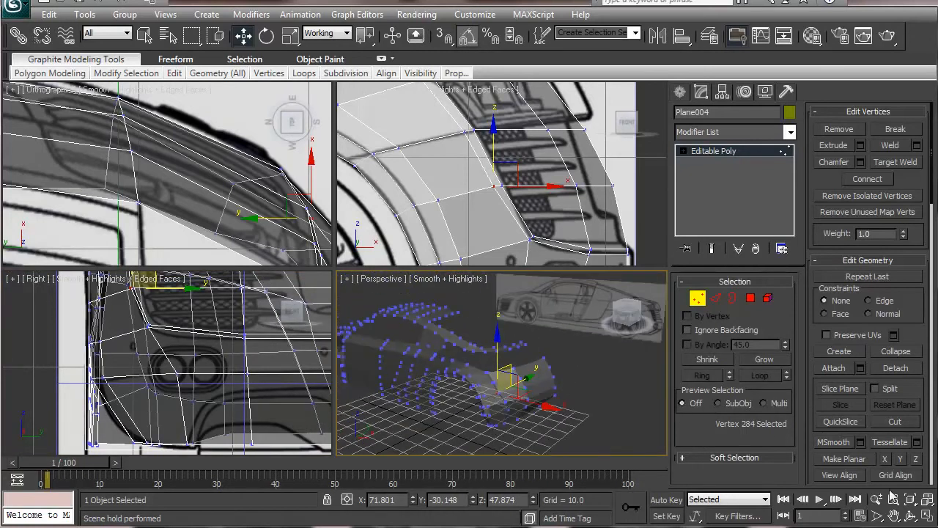
# Inspect the shading and vertex flow of the bumper corner from several angles in the maximized Perspective view.
pyautogui.click(926, 516)
pyautogui.moveTo(271, 352); pyautogui.dragTo(253, 279, button='middle')
pyautogui.moveTo(281, 153); pyautogui.dragTo(295, 326, button='middle')
pyautogui.keyDown('alt'); pyautogui.moveTo(433, 323); pyautogui.dragTo(312, 317, button='middle'); pyautogui.keyUp('alt')
pyautogui.scroll(2, 201, 337)
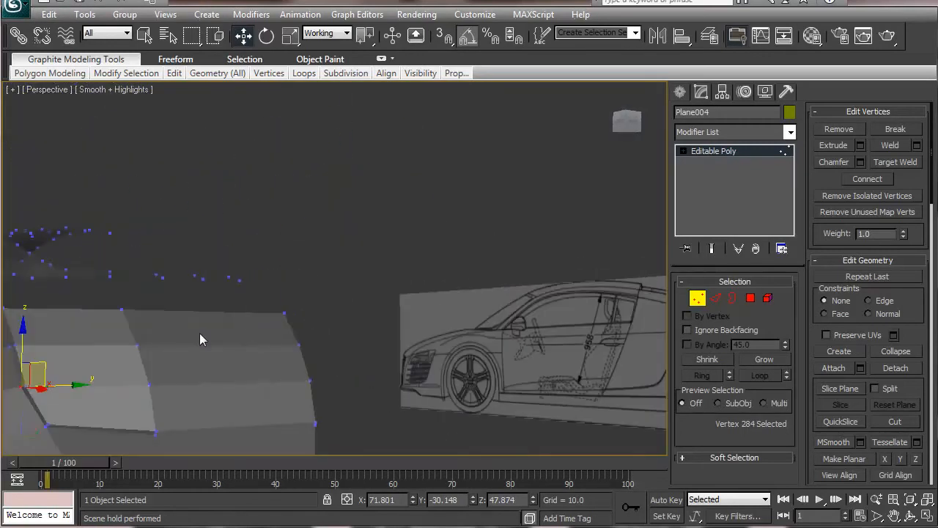
pyautogui.scroll(2, 232, 295)
pyautogui.scroll(3, 212, 295)
pyautogui.scroll(-4, 209, 297)
pyautogui.scroll(3, 307, 274)
pyautogui.click(366, 259)
pyautogui.keyDown('alt'); pyautogui.moveTo(382, 304); pyautogui.dragTo(407, 308, button='middle'); pyautogui.keyUp('alt')
pyautogui.moveTo(482, 306); pyautogui.dragTo(489, 304)
pyautogui.keyDown('alt'); pyautogui.moveTo(489, 304); pyautogui.dragTo(455, 334, button='middle'); pyautogui.keyUp('alt')
pyautogui.click(183, 334)
pyautogui.keyDown('alt'); pyautogui.moveTo(206, 353); pyautogui.dragTo(167, 293, button='middle'); pyautogui.keyUp('alt')
pyautogui.scroll(3, 167, 293)
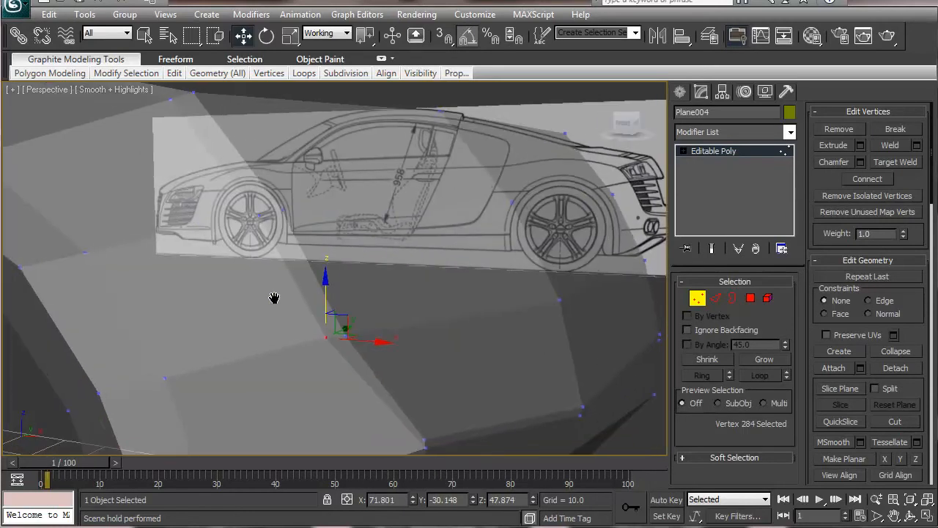
pyautogui.scroll(2, 272, 297)
# Pull the vertices along the grille's outer edge slightly outward along X, bringing the uppermost one to X 67.002.
pyautogui.moveTo(386, 346); pyautogui.dragTo(406, 348)
pyautogui.click(290, 214)
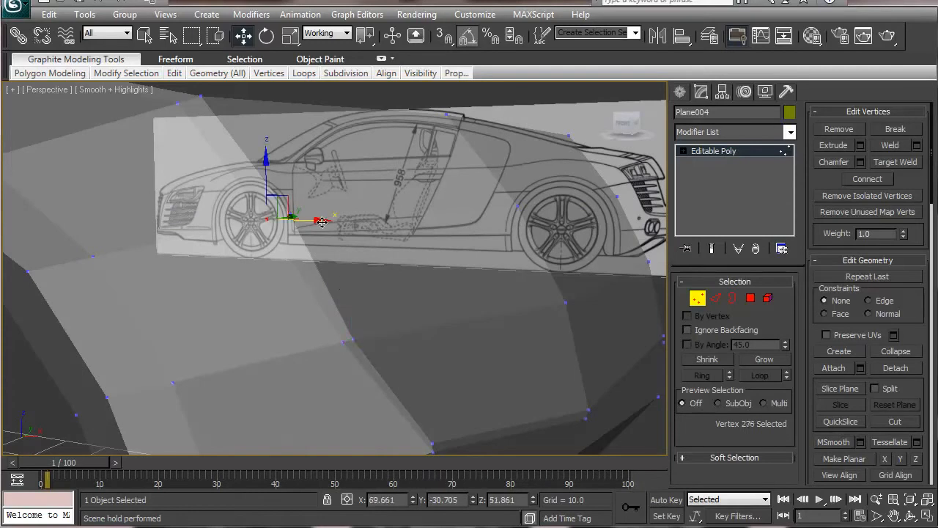
pyautogui.keyDown('alt'); pyautogui.moveTo(251, 266); pyautogui.dragTo(279, 271, button='middle'); pyautogui.keyUp('alt')
pyautogui.click(267, 252)
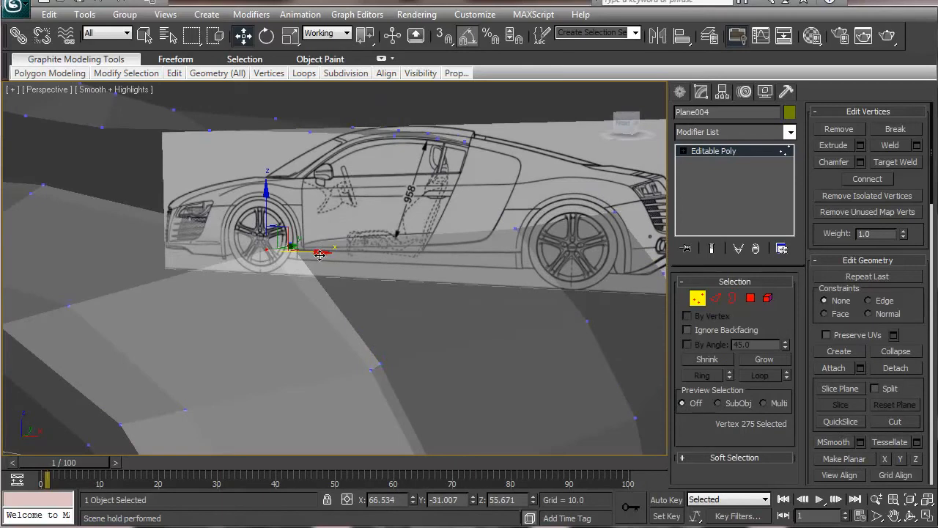
pyautogui.moveTo(323, 254); pyautogui.dragTo(330, 255)
# Turn off See-Through for the body mesh and inspect the solid shaded rear corner.
pyautogui.scroll(-8, 359, 341)
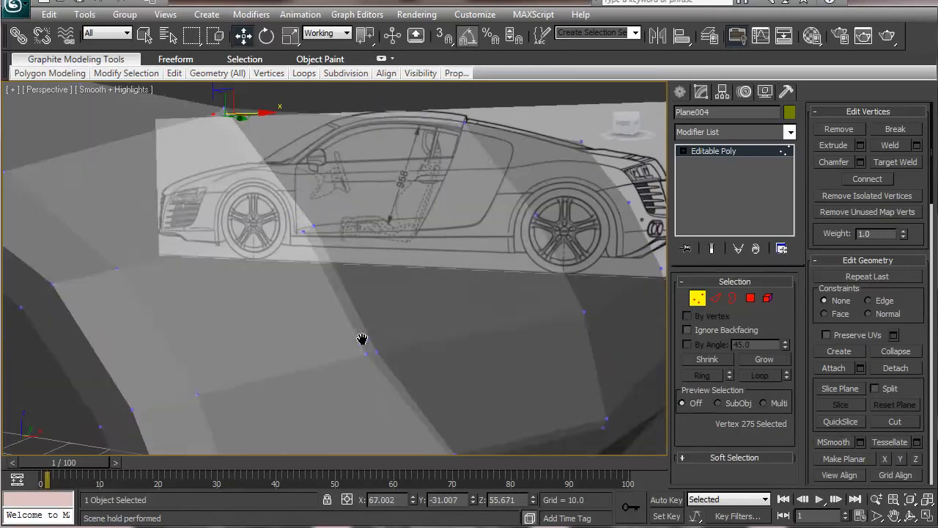
pyautogui.keyDown('alt'); pyautogui.moveTo(351, 312); pyautogui.dragTo(521, 359, button='middle'); pyautogui.keyUp('alt')
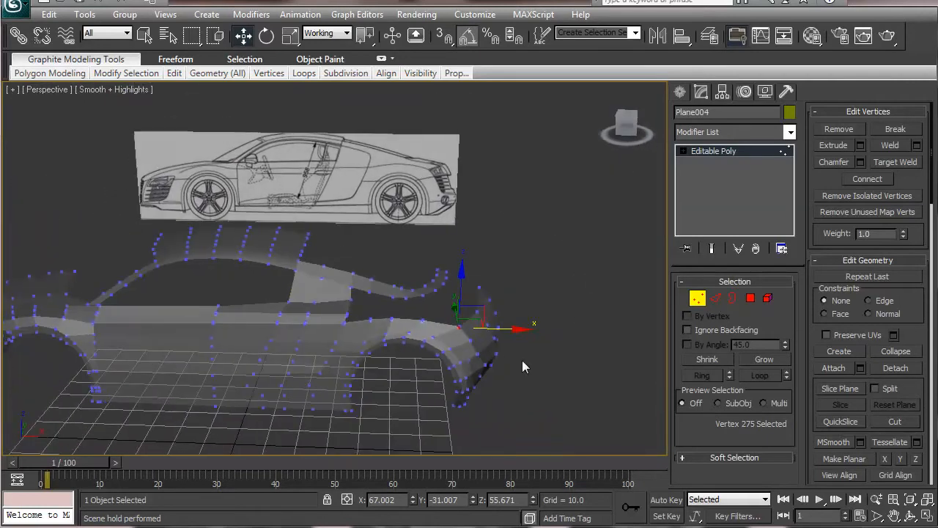
pyautogui.click(697, 298)
pyautogui.click(765, 91)
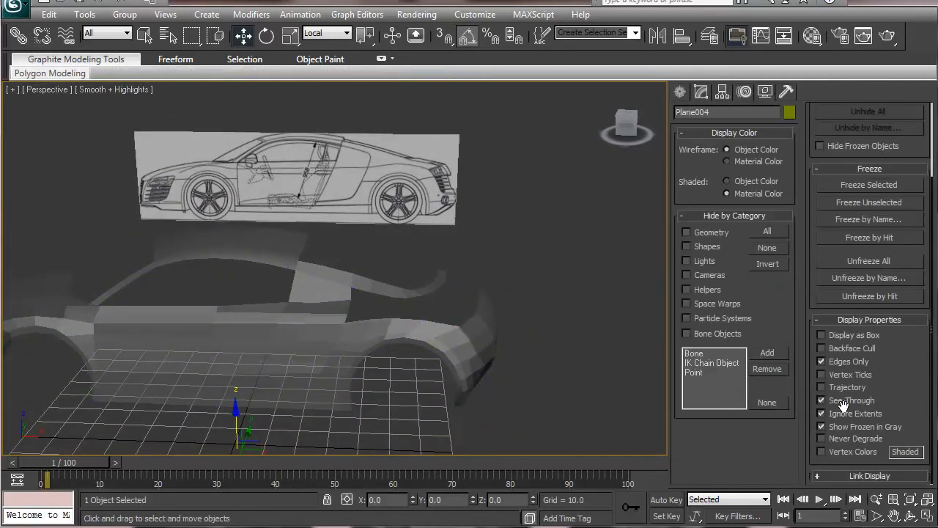
pyautogui.click(841, 402)
pyautogui.click(513, 378)
pyautogui.keyDown('alt'); pyautogui.moveTo(506, 379); pyautogui.dragTo(492, 361, button='middle'); pyautogui.keyUp('alt')
pyautogui.moveTo(320, 312); pyautogui.dragTo(388, 326, button='middle')
pyautogui.scroll(3, 391, 318)
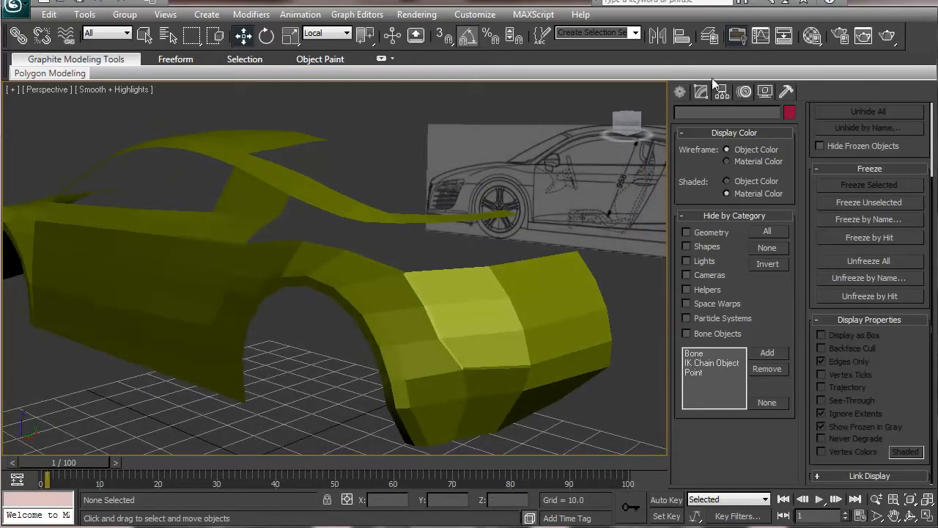
# Reselect the body mesh, turn See-Through back on and return to its modifier settings.
pyautogui.click(388, 220)
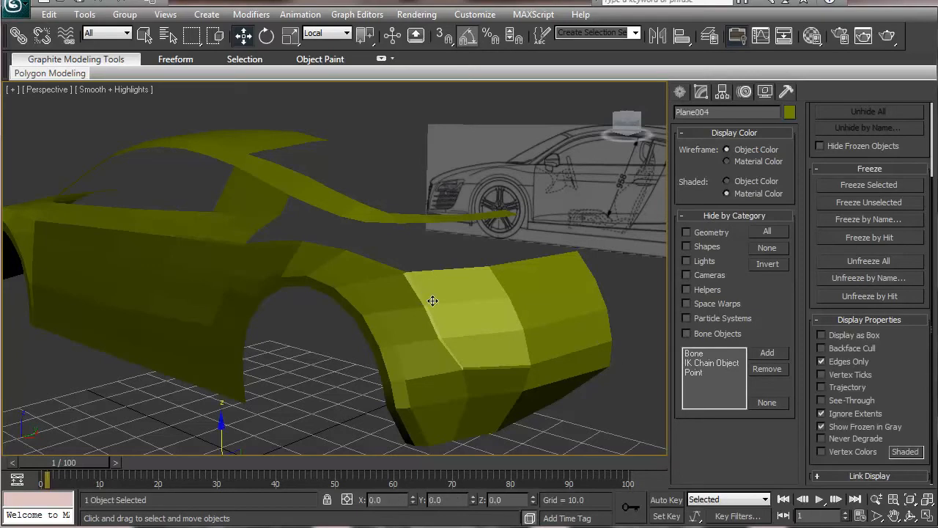
pyautogui.click(822, 400)
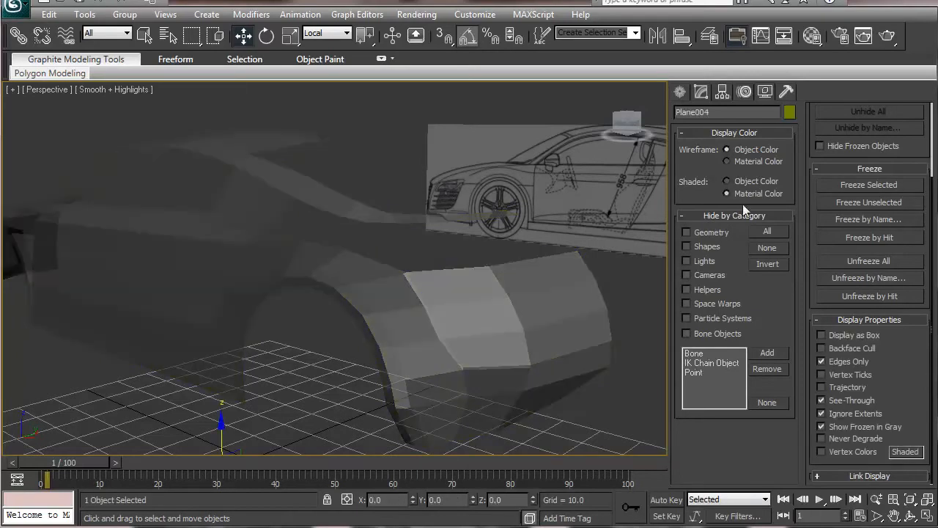
pyautogui.click(701, 91)
# Move the bumper vertex beside the exhaust, below the grille corner, outward along X to 74.6.
pyautogui.moveTo(352, 342); pyautogui.dragTo(347, 347, button='middle')
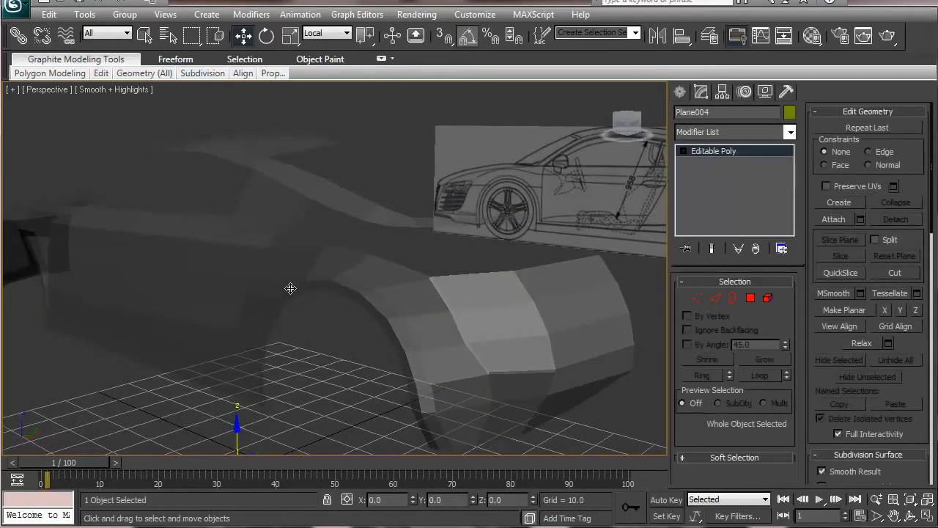
pyautogui.keyDown('alt'); pyautogui.moveTo(467, 370); pyautogui.dragTo(285, 262, button='middle'); pyautogui.keyUp('alt')
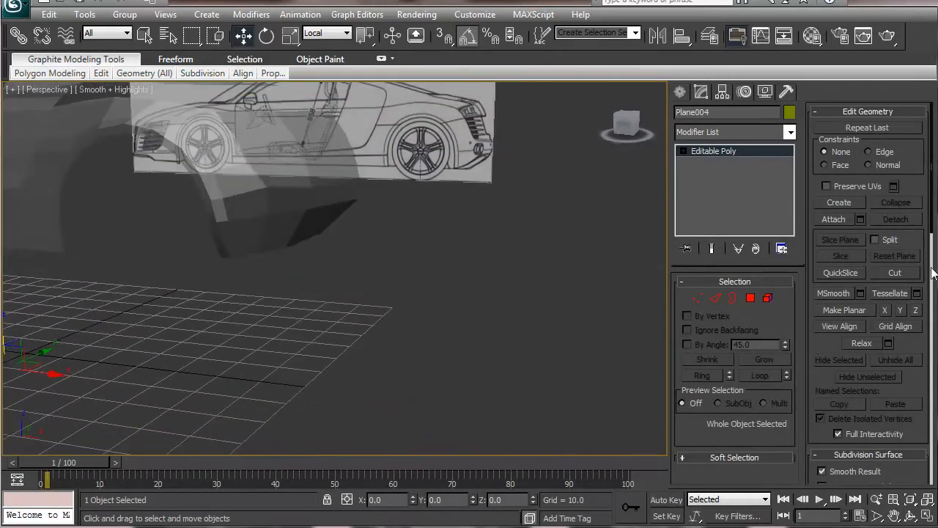
pyautogui.click(697, 297)
pyautogui.click(269, 213)
pyautogui.keyDown('alt'); pyautogui.moveTo(268, 242); pyautogui.dragTo(312, 303, button='middle'); pyautogui.keyUp('alt')
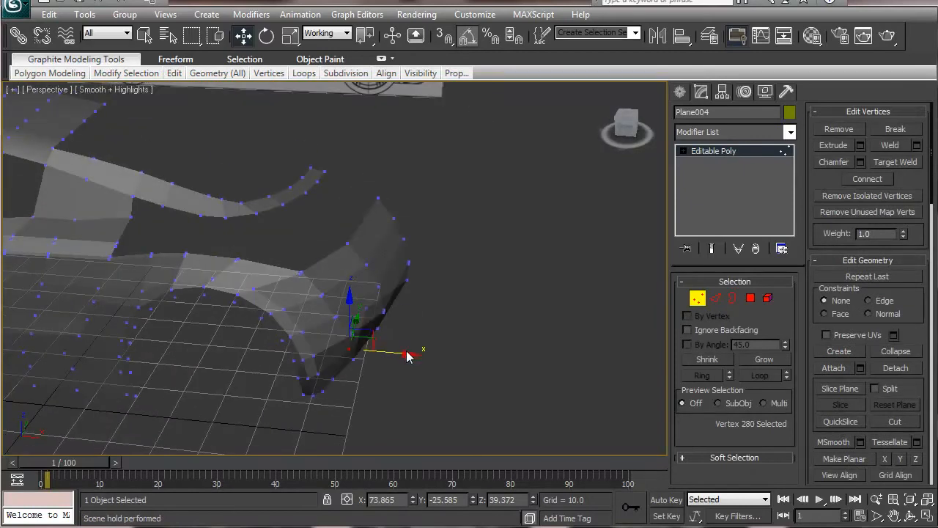
pyautogui.moveTo(408, 353); pyautogui.dragTo(417, 354)
# Select the vertex on the bumper's lower edge beyond the exhaust and nudge it slightly down along Z against the side blueprint.
pyautogui.keyDown('alt'); pyautogui.moveTo(393, 377); pyautogui.dragTo(329, 350, button='middle'); pyautogui.keyUp('alt')
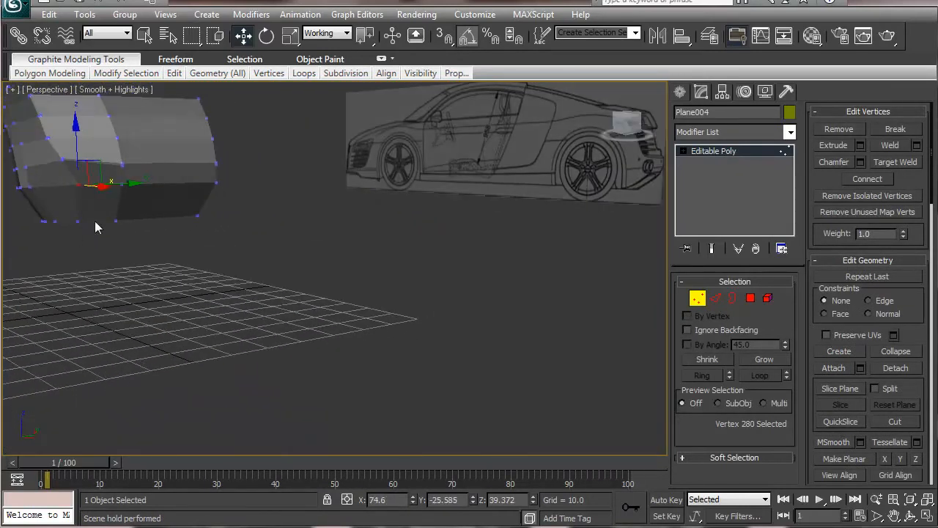
pyautogui.click(114, 219)
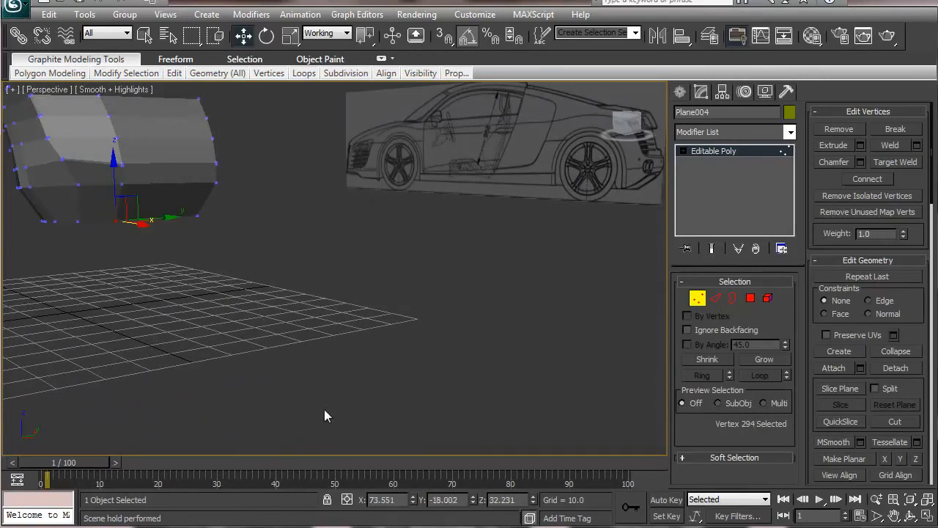
pyautogui.click(926, 514)
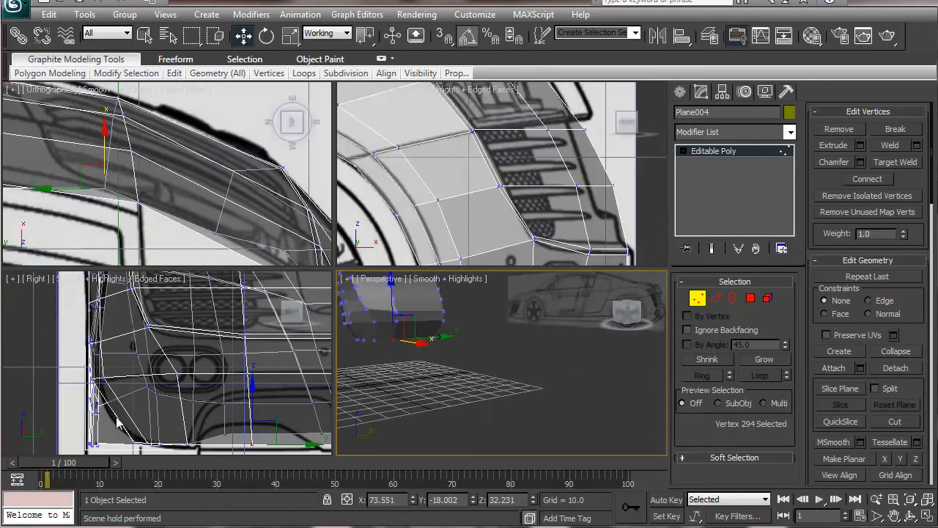
pyautogui.moveTo(174, 421); pyautogui.dragTo(205, 393, button='middle')
pyautogui.scroll(2, 158, 398)
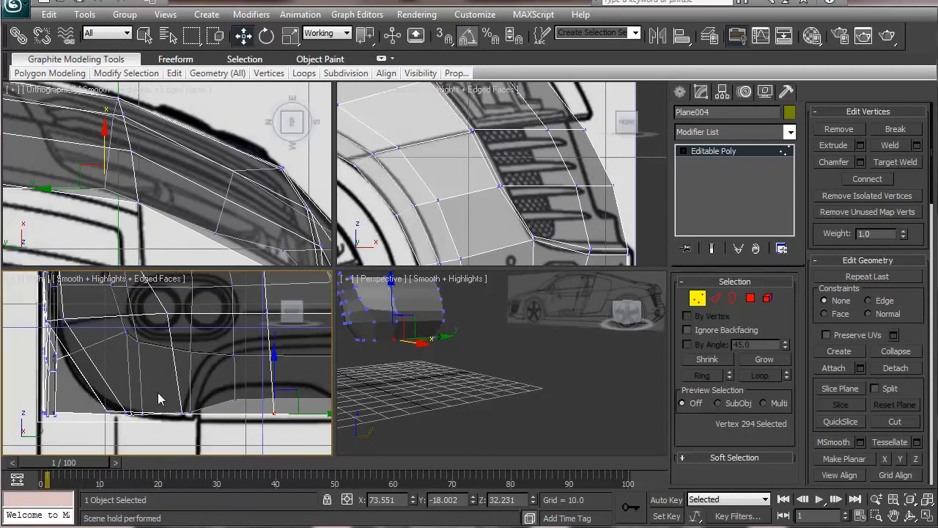
pyautogui.click(89, 401)
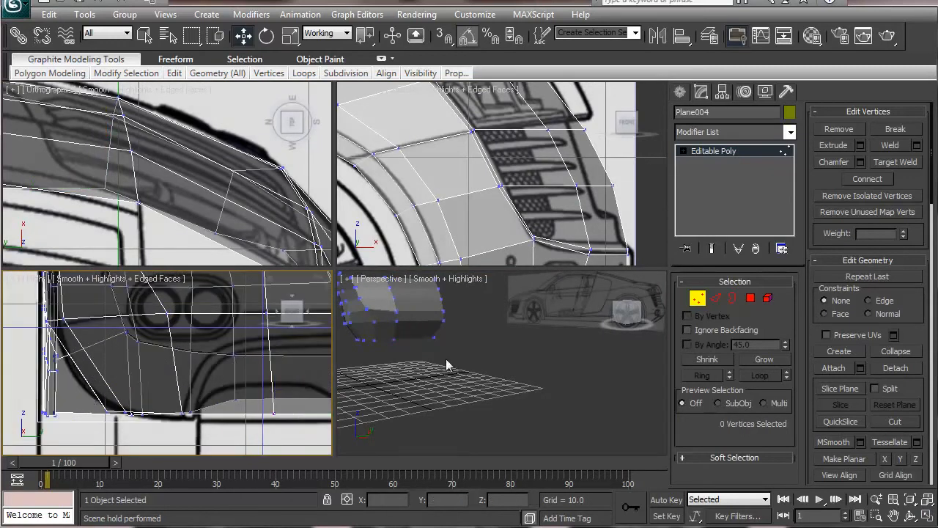
pyautogui.scroll(3, 469, 365)
pyautogui.click(371, 336)
pyautogui.moveTo(203, 395); pyautogui.dragTo(87, 383, button='middle')
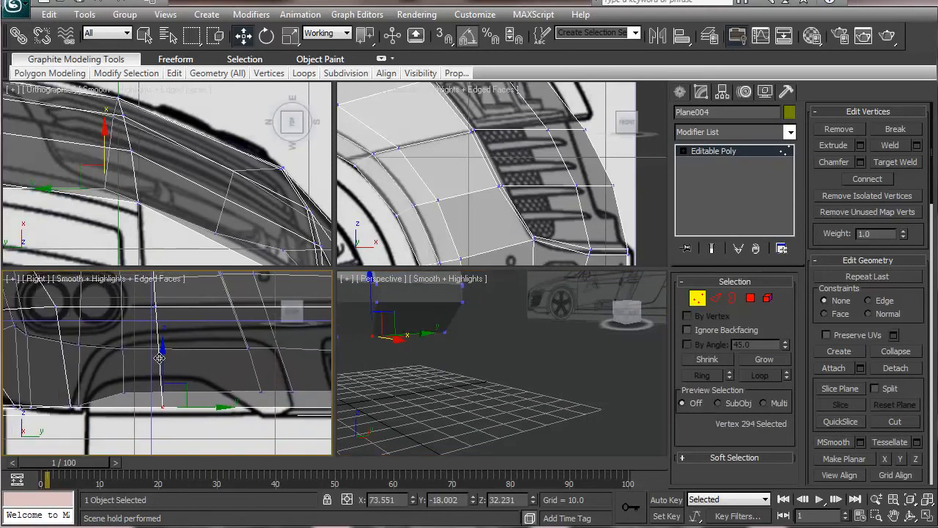
pyautogui.moveTo(164, 350)
pyautogui.mouseDown()
pyautogui.moveTo(162, 317)
pyautogui.moveTo(164, 354)
pyautogui.mouseUp()
# Examine the bumper's lower edge vertices, exhaust area and grille against the side blueprint.
pyautogui.moveTo(140, 411); pyautogui.dragTo(258, 403, button='middle')
pyautogui.moveTo(417, 361); pyautogui.dragTo(493, 359, button='middle')
pyautogui.click(487, 341)
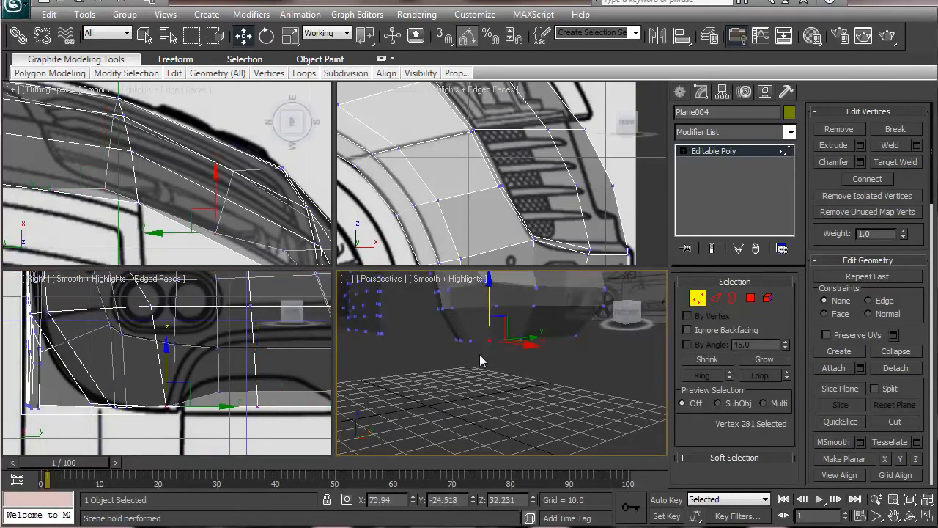
pyautogui.moveTo(168, 405); pyautogui.dragTo(201, 403, button='middle')
pyautogui.moveTo(446, 338); pyautogui.dragTo(495, 354, button='middle')
pyautogui.moveTo(239, 370); pyautogui.dragTo(261, 360, button='middle')
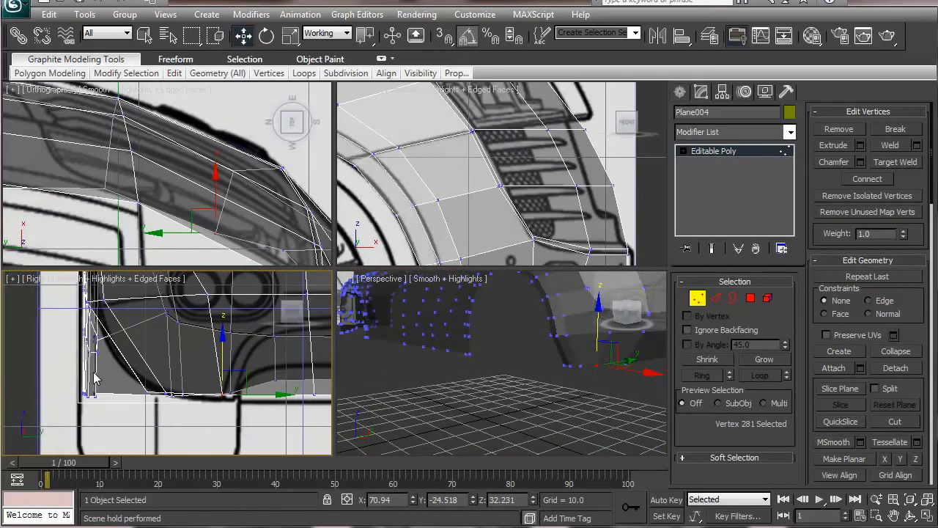
pyautogui.moveTo(99, 370); pyautogui.dragTo(123, 395, button='middle')
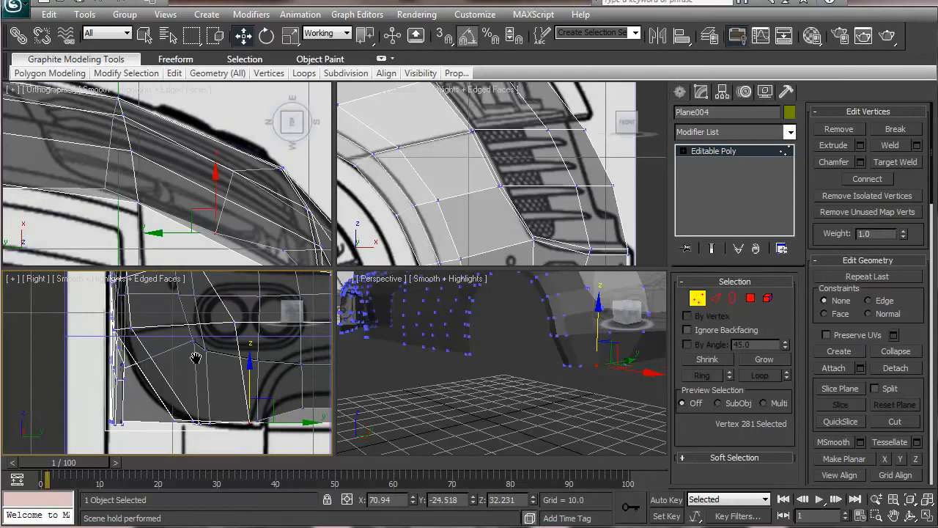
pyautogui.scroll(10, 206, 346)
pyautogui.scroll(-8, 126, 383)
pyautogui.moveTo(124, 354); pyautogui.dragTo(179, 497, button='middle')
pyautogui.moveTo(188, 396); pyautogui.dragTo(157, 402, button='middle')
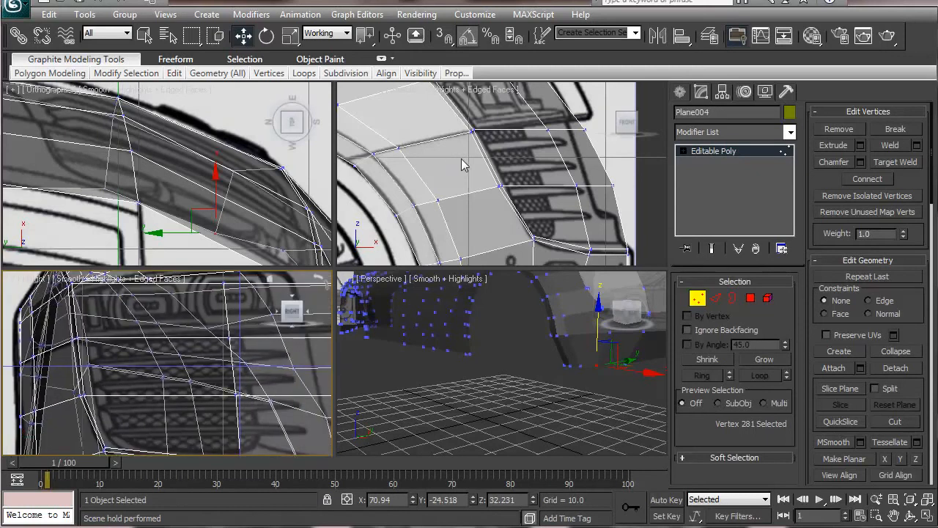
pyautogui.scroll(3, 154, 356)
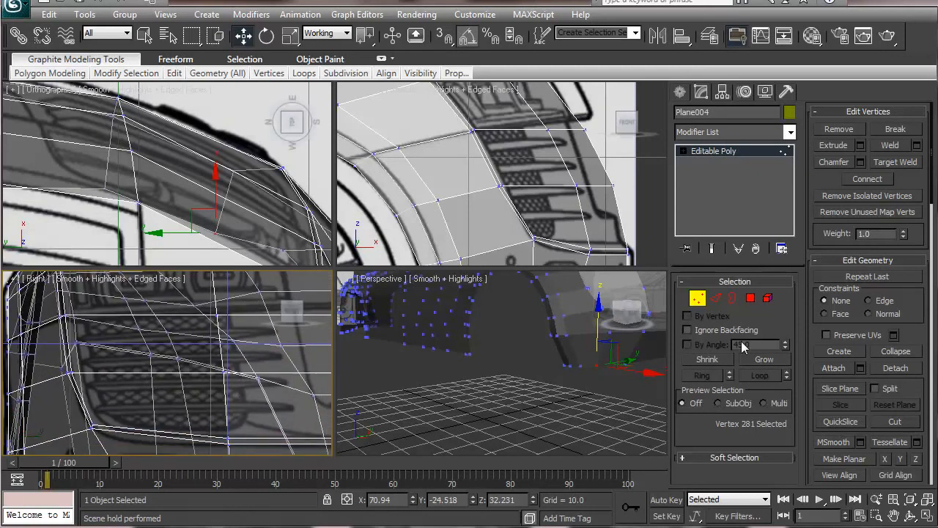
# Select the polygon over the grille's lower part and the neighbouring one to inspect how they span the grille.
pyautogui.click(750, 298)
pyautogui.click(194, 392)
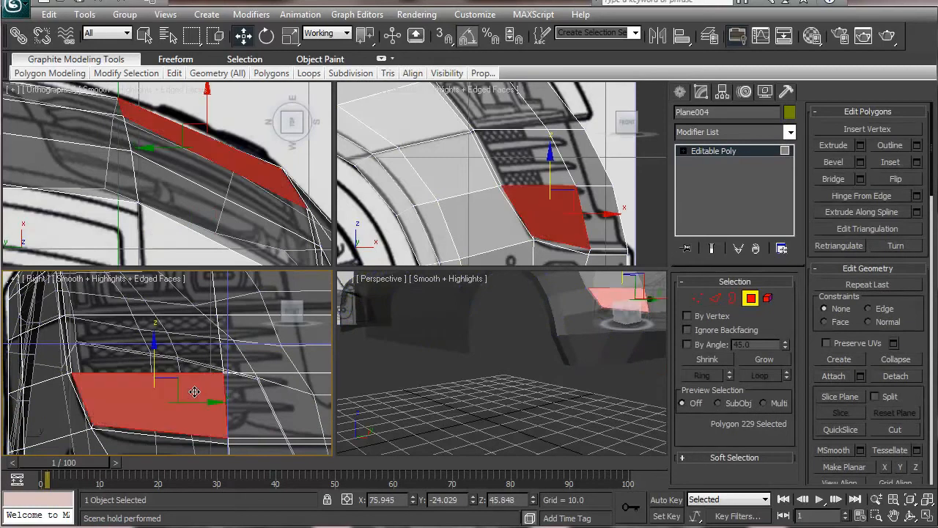
pyautogui.click(259, 412)
pyautogui.moveTo(274, 406); pyautogui.dragTo(47, 393, button='middle')
pyautogui.moveTo(285, 353); pyautogui.dragTo(30, 352, button='middle')
pyautogui.moveTo(114, 199); pyautogui.dragTo(228, 251, button='middle')
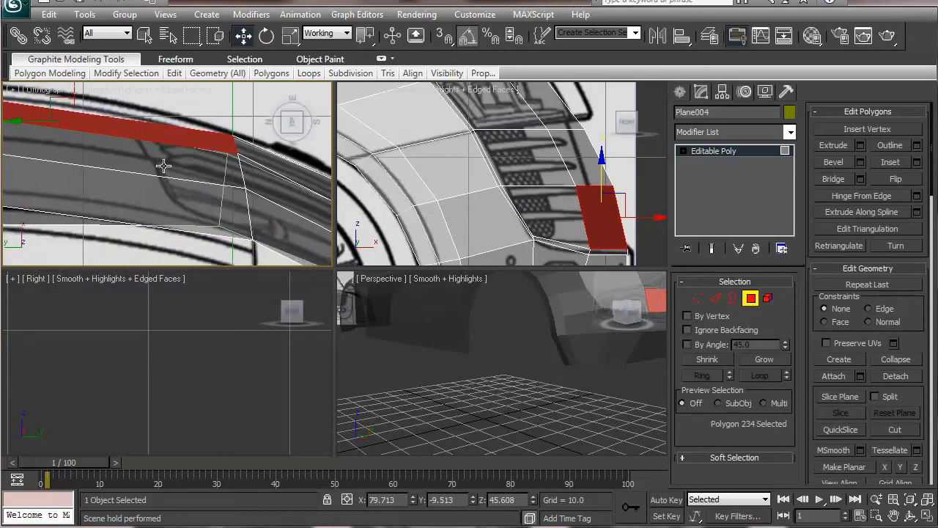
pyautogui.press('2')
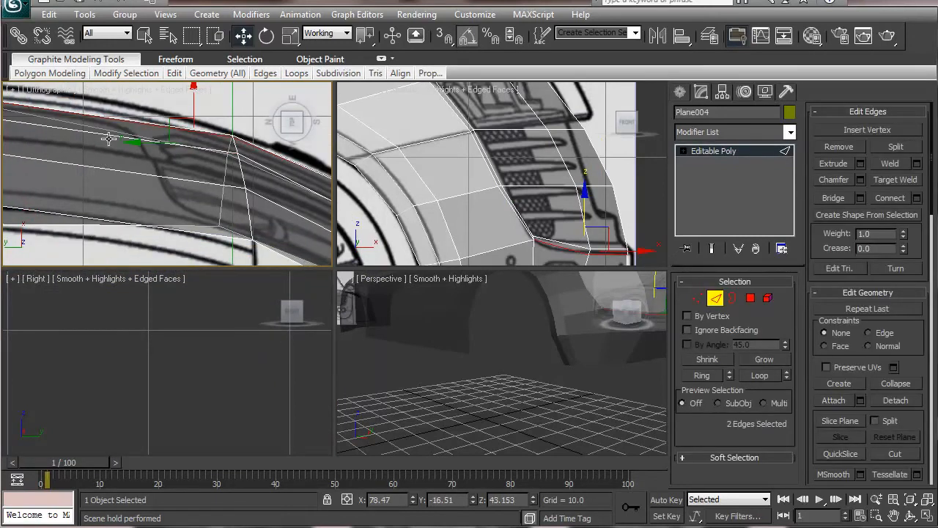
pyautogui.moveTo(122, 112); pyautogui.dragTo(120, 253)
pyautogui.moveTo(121, 253); pyautogui.dragTo(169, 201, button='middle')
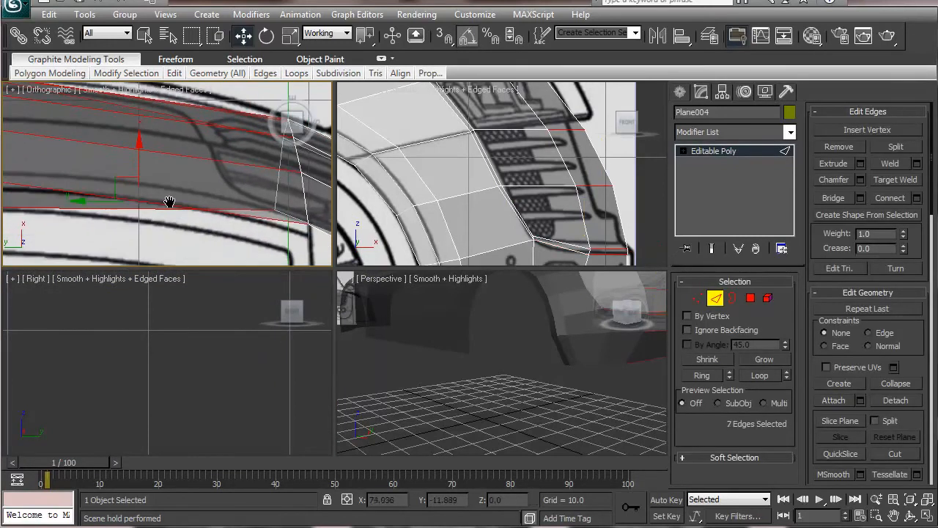
pyautogui.keyDown('alt'); pyautogui.moveTo(392, 361); pyautogui.dragTo(495, 387, button='middle'); pyautogui.keyUp('alt')
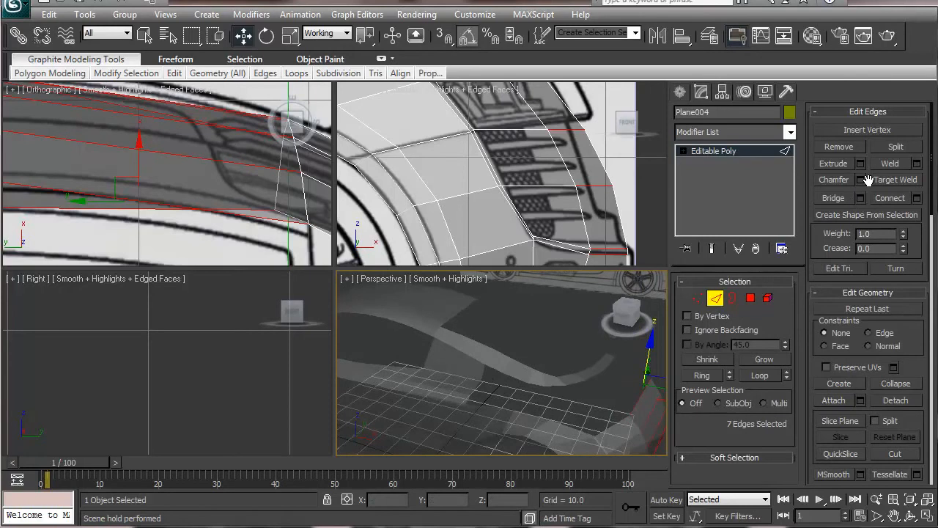
pyautogui.click(918, 199)
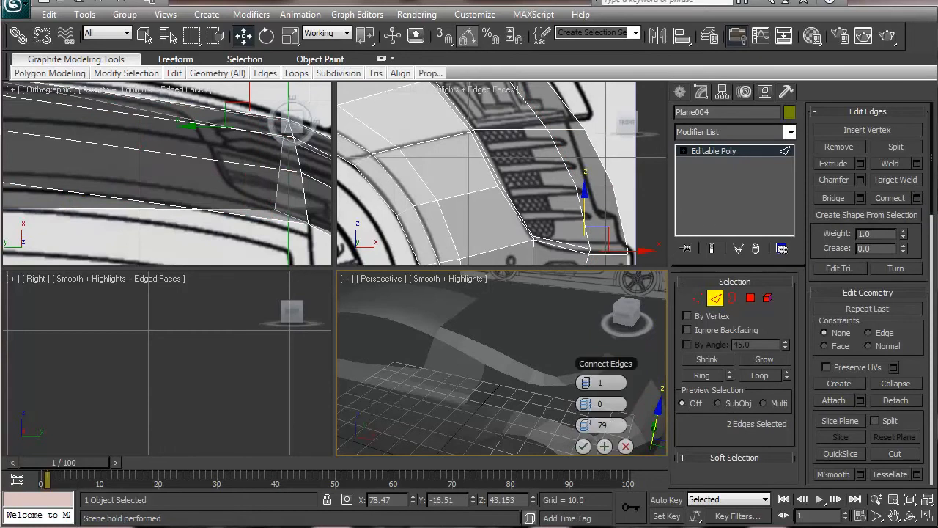
pyautogui.moveTo(592, 425); pyautogui.dragTo(557, 425)
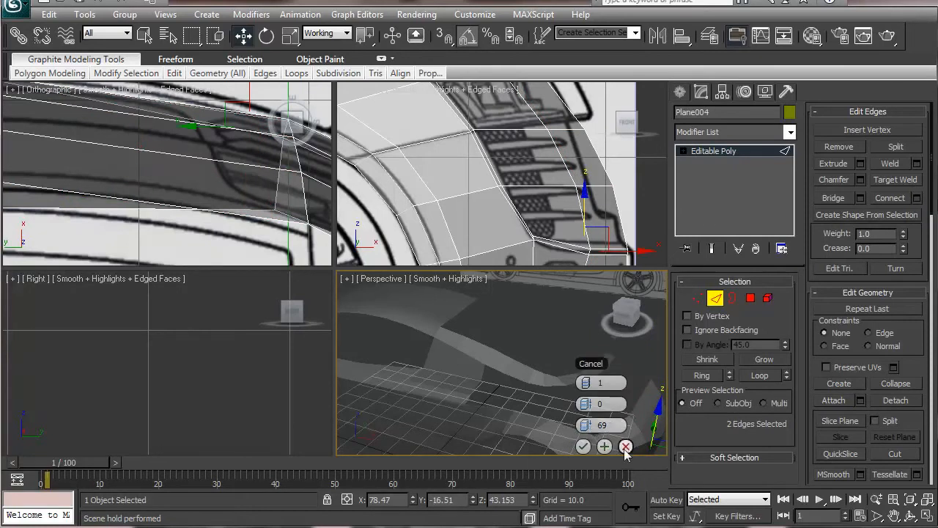
pyautogui.click(625, 446)
# Ring-select the edges crossing the rear bumper strip beside the grille and preview a one-segment Connect with slide 57.
pyautogui.moveTo(548, 399); pyautogui.dragTo(463, 355, button='middle')
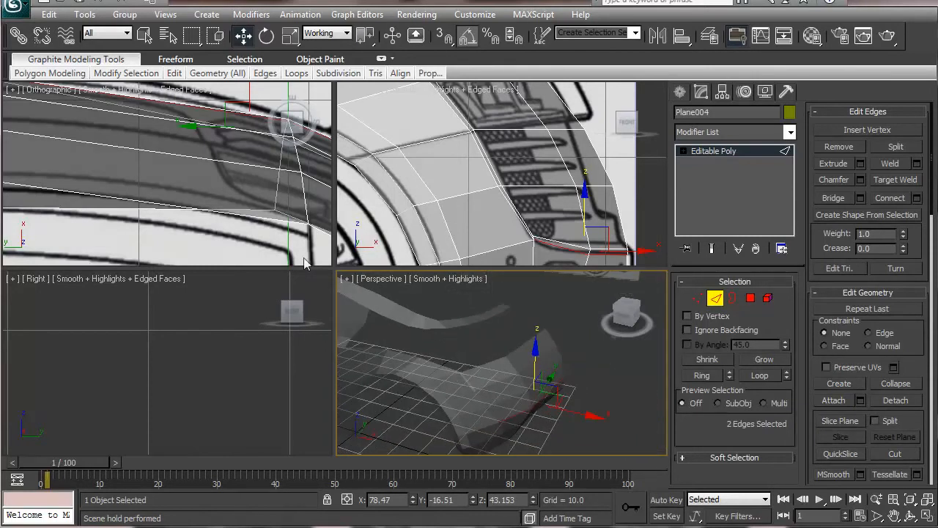
pyautogui.click(585, 402)
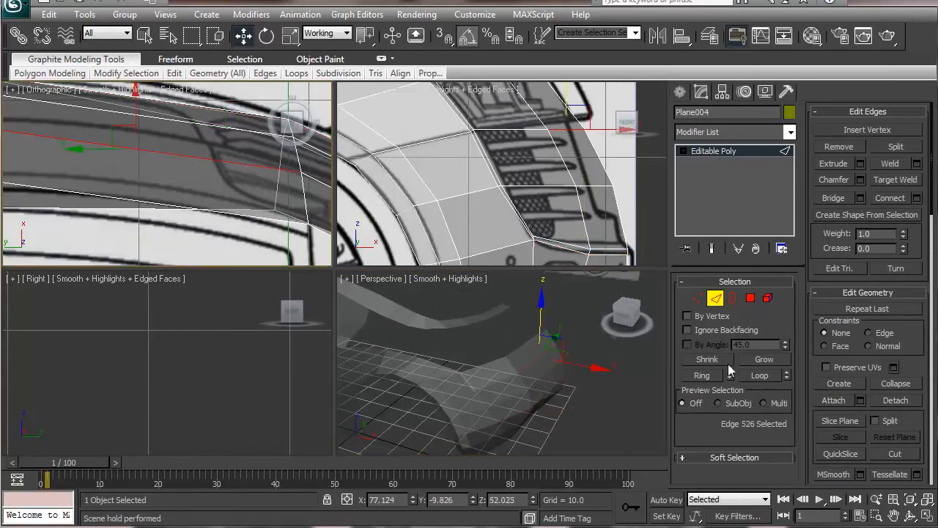
pyautogui.click(703, 376)
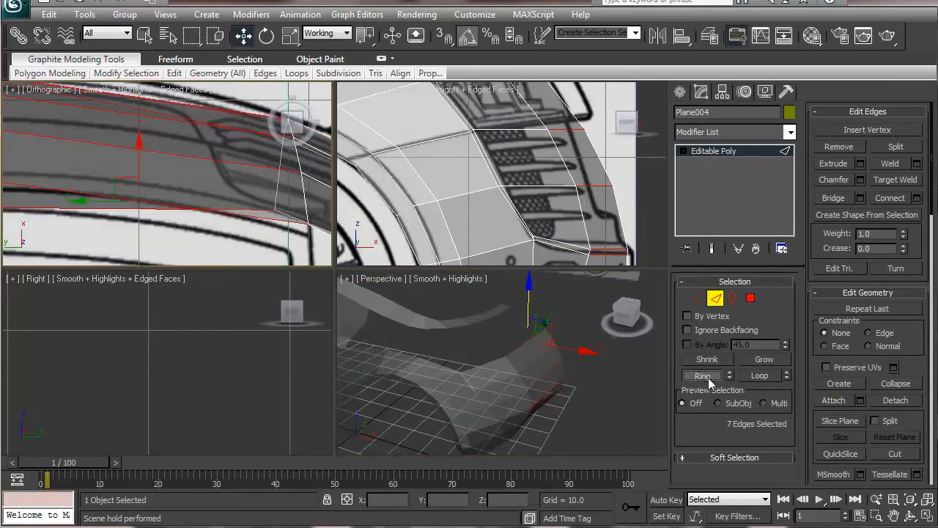
pyautogui.click(916, 198)
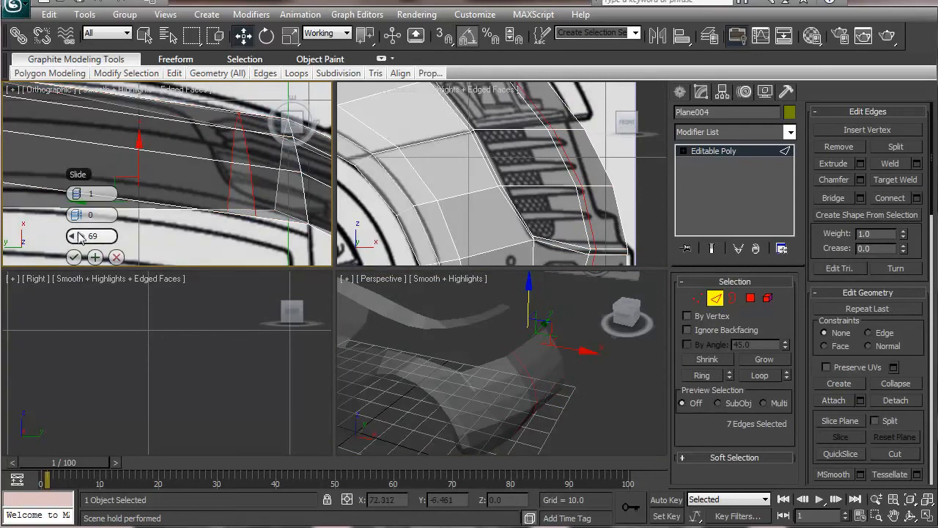
pyautogui.moveTo(86, 237); pyautogui.dragTo(44, 242)
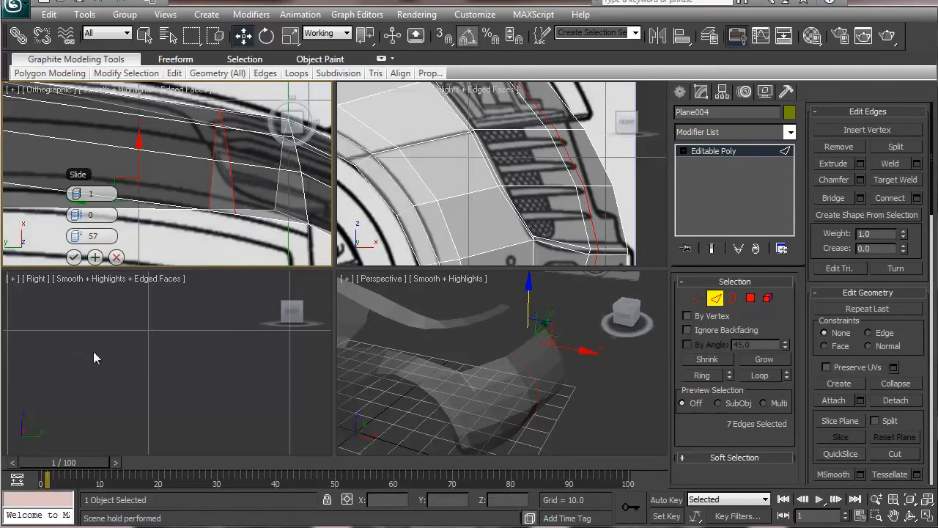
# Set the connecting loop's slide to 51 against the side blueprint and apply the connection.
pyautogui.scroll(-3, 151, 344)
pyautogui.moveTo(147, 347); pyautogui.dragTo(29, 349, button='middle')
pyautogui.scroll(6, 48, 349)
pyautogui.scroll(-3, 48, 348)
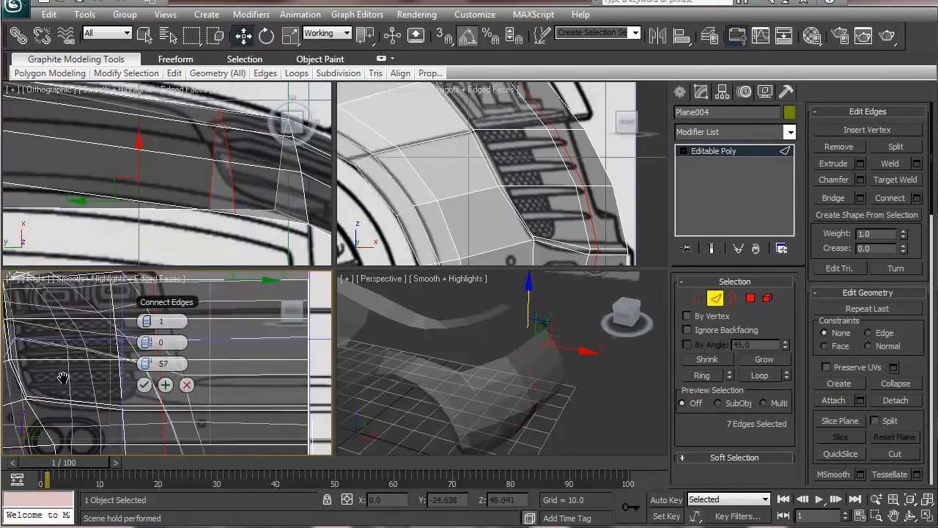
pyautogui.moveTo(47, 348); pyautogui.dragTo(88, 419, button='middle')
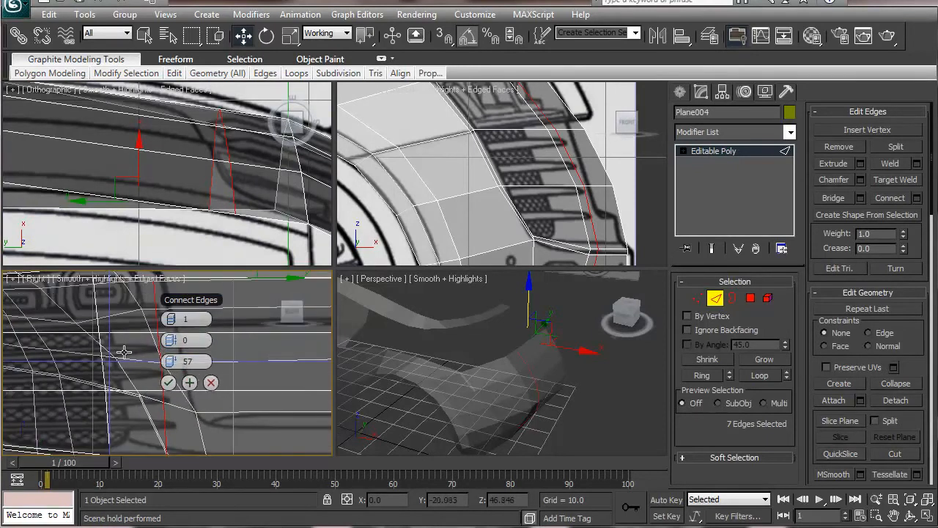
pyautogui.moveTo(194, 306); pyautogui.dragTo(291, 353)
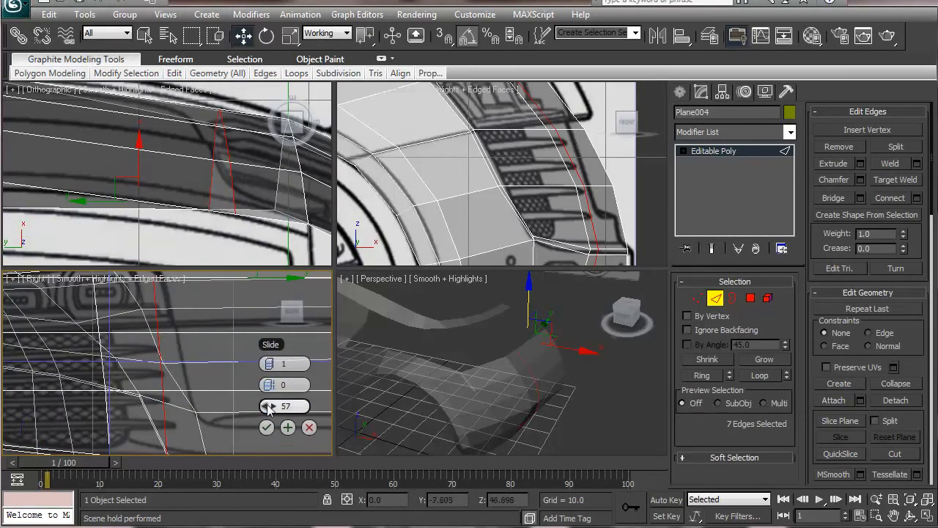
pyautogui.moveTo(265, 406); pyautogui.dragTo(252, 409)
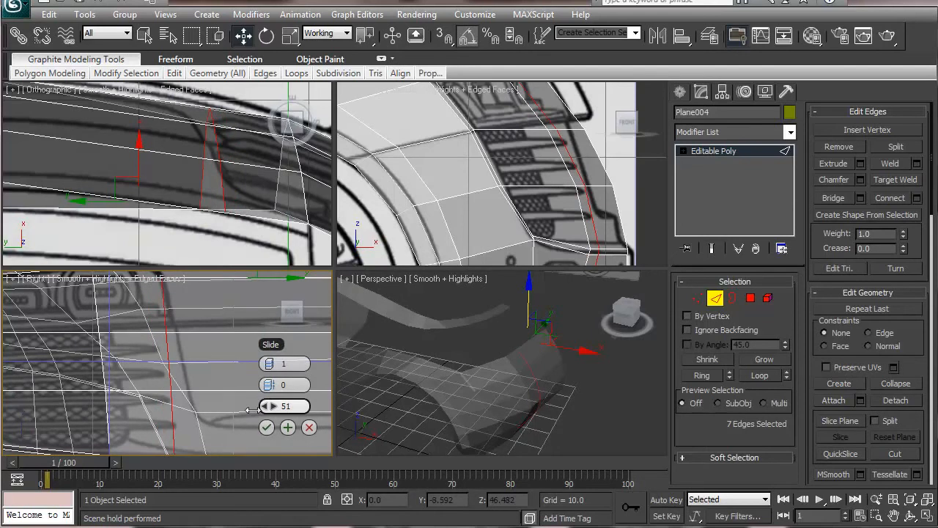
pyautogui.click(266, 428)
# Move the new rear bumper edge loop outward along X to 78.603.
pyautogui.moveTo(164, 401); pyautogui.dragTo(144, 372, button='middle')
pyautogui.moveTo(508, 203); pyautogui.dragTo(471, 153, button='middle')
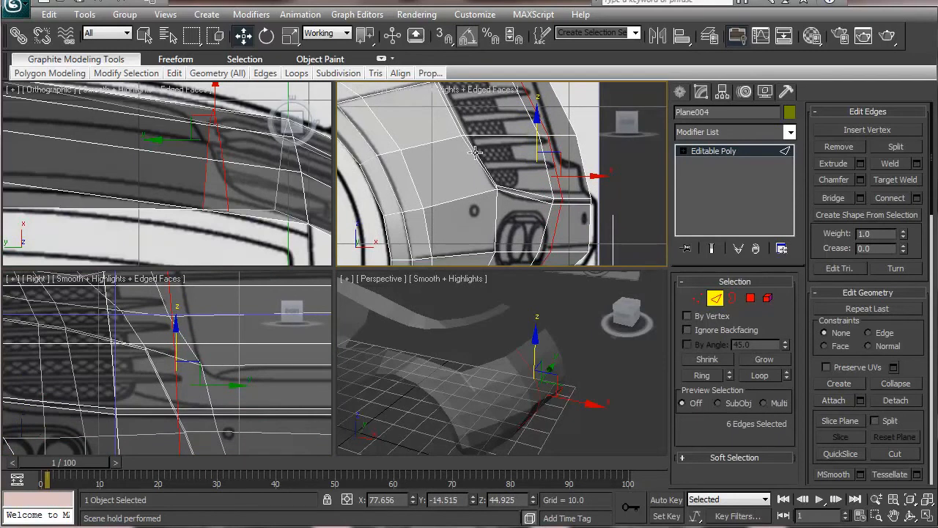
pyautogui.keyDown('alt'); pyautogui.moveTo(555, 350); pyautogui.dragTo(518, 368, button='middle'); pyautogui.keyUp('alt')
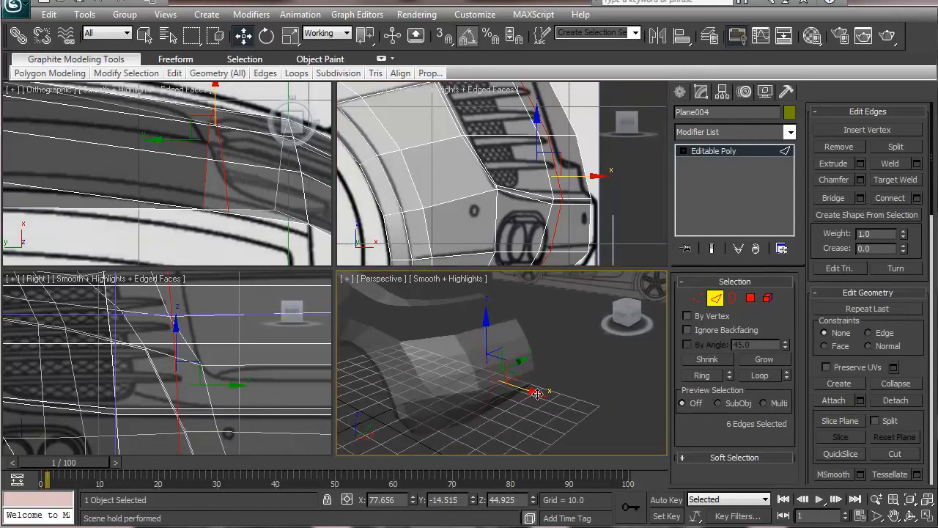
pyautogui.moveTo(537, 394); pyautogui.dragTo(544, 396)
pyautogui.moveTo(170, 184); pyautogui.dragTo(174, 221, button='middle')
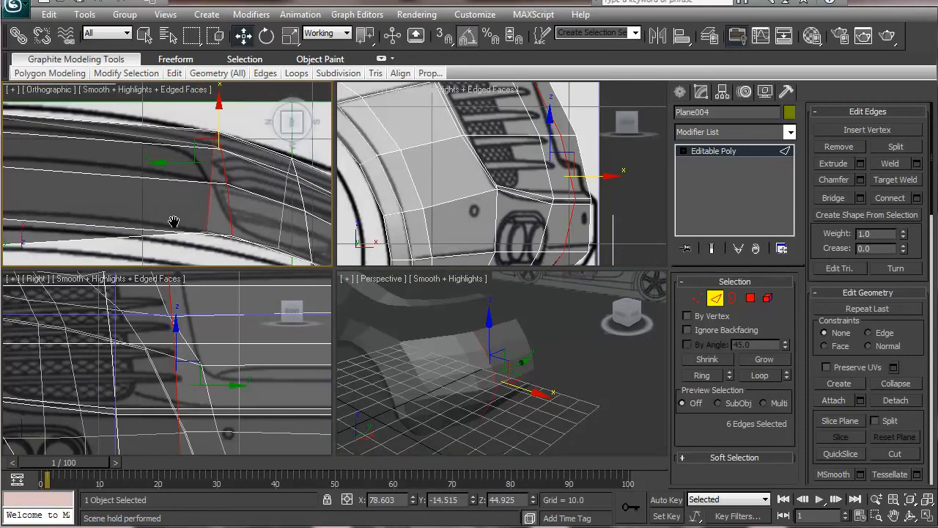
# Rotate the new edge loop 10 degrees about X to follow the slanted grille outline.
pyautogui.scroll(-3, 211, 290)
pyautogui.press('e')
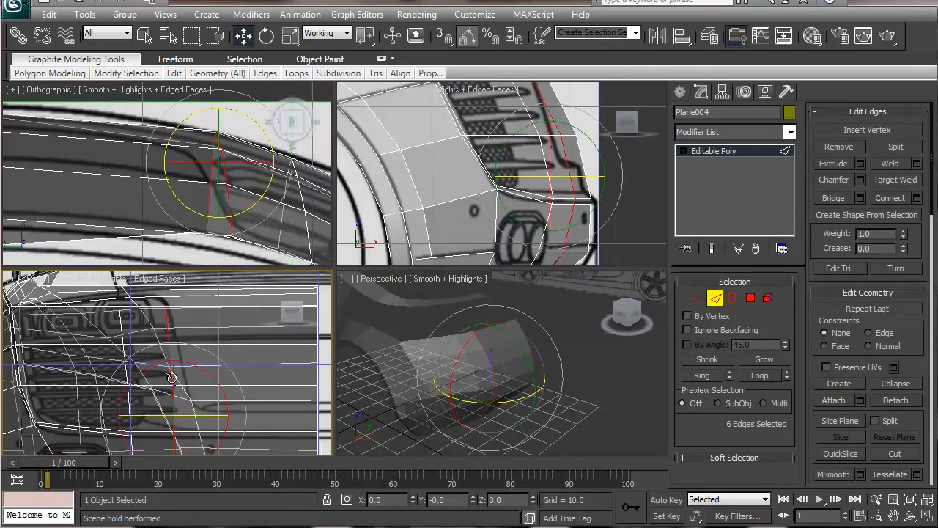
pyautogui.moveTo(191, 362); pyautogui.dragTo(185, 362)
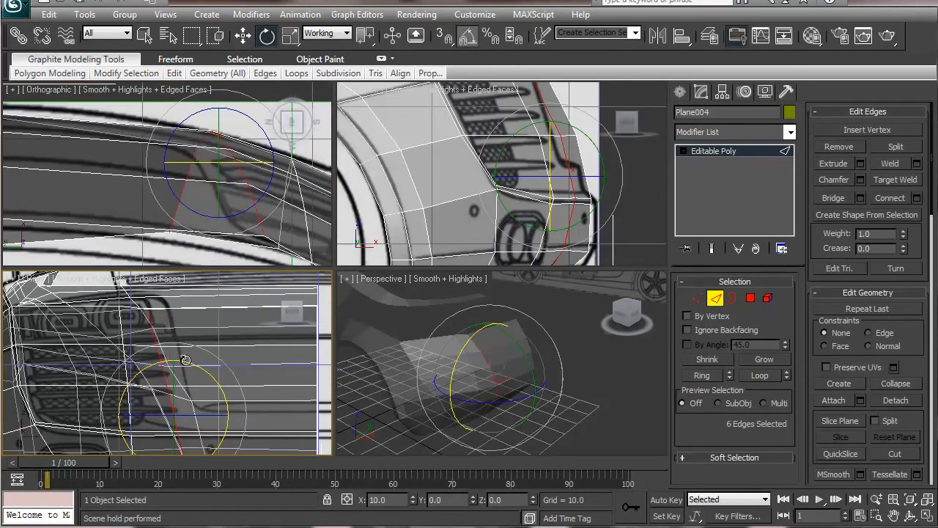
# Shift the slanted edge loop along Y to -12.676 and Z to 44.875 to match the grille surround in the blueprint.
pyautogui.press('w')
pyautogui.moveTo(231, 415); pyautogui.dragTo(249, 413)
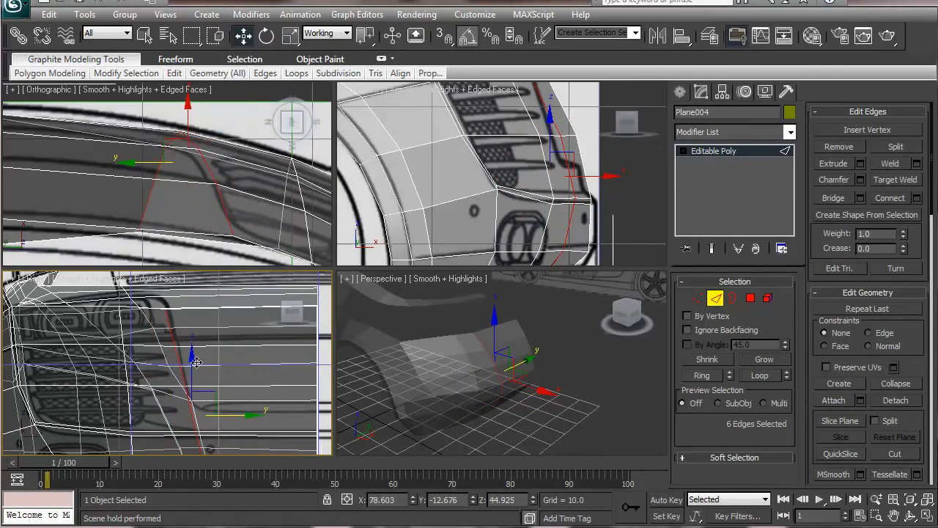
pyautogui.moveTo(190, 366); pyautogui.dragTo(197, 367)
pyautogui.moveTo(198, 367); pyautogui.dragTo(197, 322, button='middle')
pyautogui.scroll(4, 176, 365)
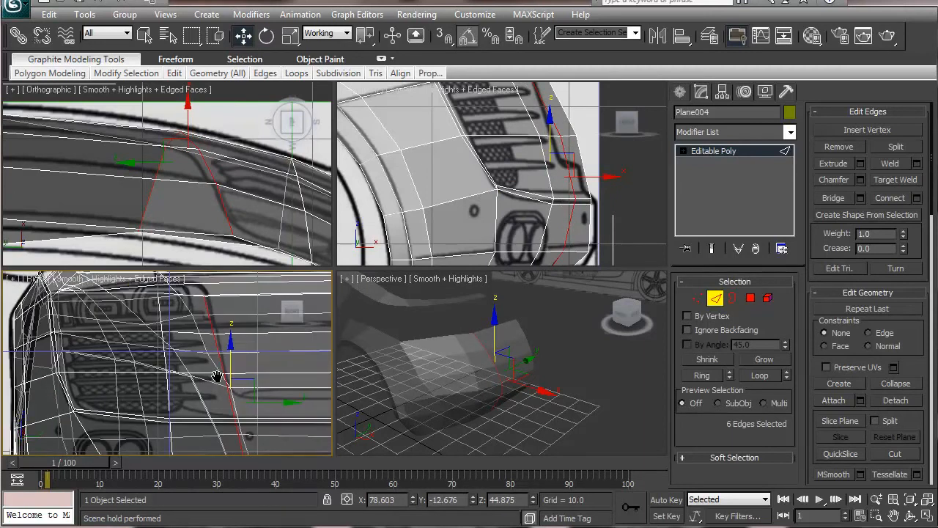
pyautogui.moveTo(175, 359); pyautogui.dragTo(173, 406, button='middle')
pyautogui.moveTo(481, 166); pyautogui.dragTo(521, 302, button='middle')
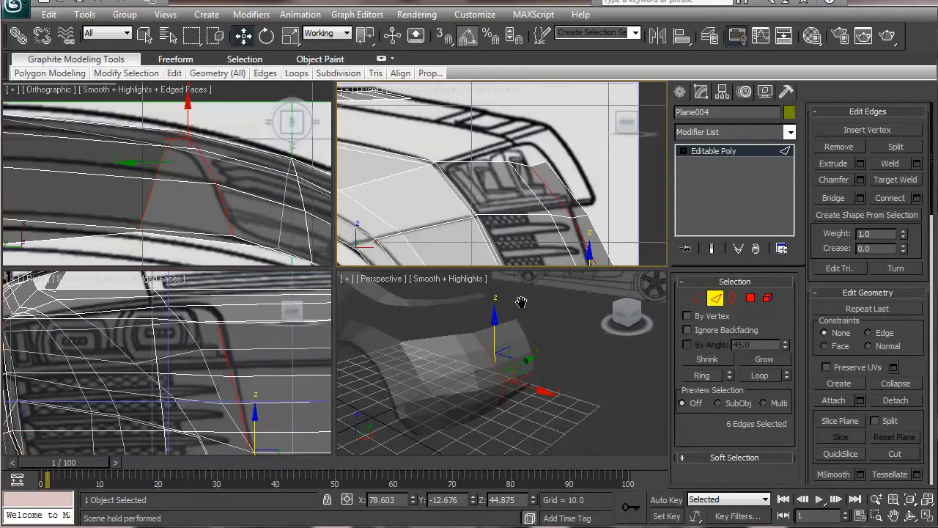
# Move the top-edge vertex of the rear bumper beside the grille to X 71.747, Z 56.645 in line with the blueprint.
pyautogui.click(698, 297)
pyautogui.click(513, 164)
pyautogui.moveTo(513, 165); pyautogui.dragTo(495, 153)
pyautogui.moveTo(107, 182); pyautogui.dragTo(70, 91, button='middle')
pyautogui.moveTo(196, 190); pyautogui.dragTo(144, 200, button='middle')
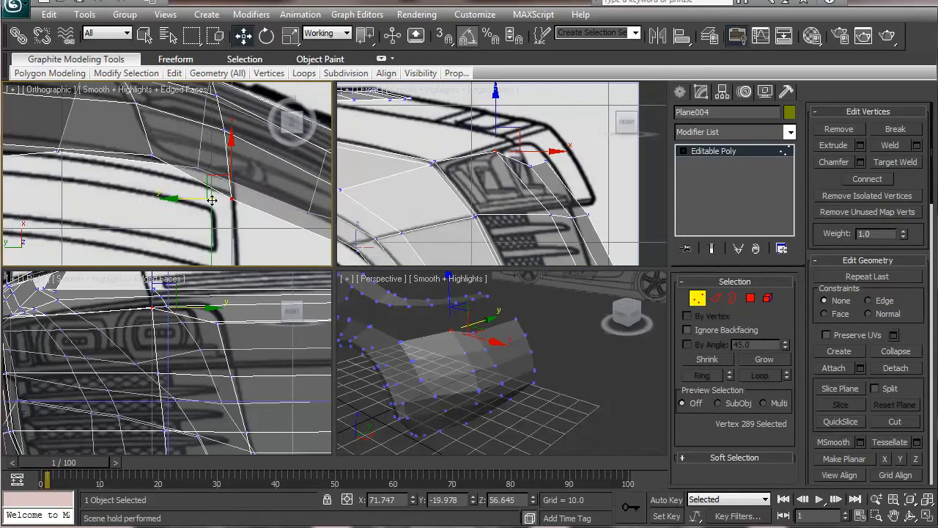
# Raise the neighbouring top-edge vertex and shift the centre-line vertices along X, placing the bottom-edge one at X 74.942.
pyautogui.click(530, 166)
pyautogui.moveTo(549, 145); pyautogui.dragTo(554, 119)
pyautogui.click(545, 160)
pyautogui.moveTo(93, 228); pyautogui.dragTo(310, 259, button='middle')
pyautogui.moveTo(111, 124)
pyautogui.mouseDown()
pyautogui.moveTo(111, 111)
pyautogui.moveTo(111, 120)
pyautogui.mouseUp()
pyautogui.moveTo(155, 192); pyautogui.dragTo(104, 197, button='middle')
pyautogui.click(95, 192)
pyautogui.moveTo(105, 138); pyautogui.dragTo(105, 118)
pyautogui.moveTo(579, 168); pyautogui.dragTo(536, 122, button='middle')
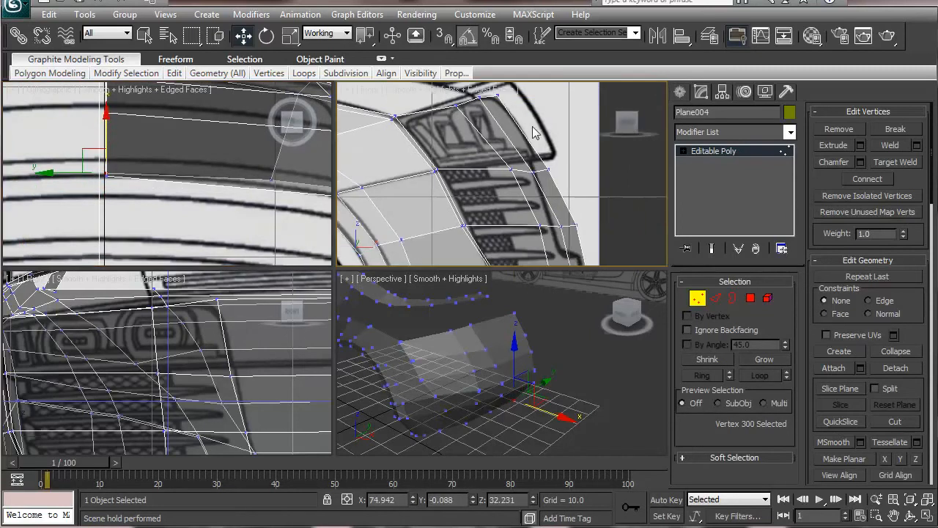
# Fine-tune the top-edge vertex above the grille to X 72.069 and Z 57.076.
pyautogui.click(453, 104)
pyautogui.moveTo(469, 136); pyautogui.dragTo(517, 208, button='middle')
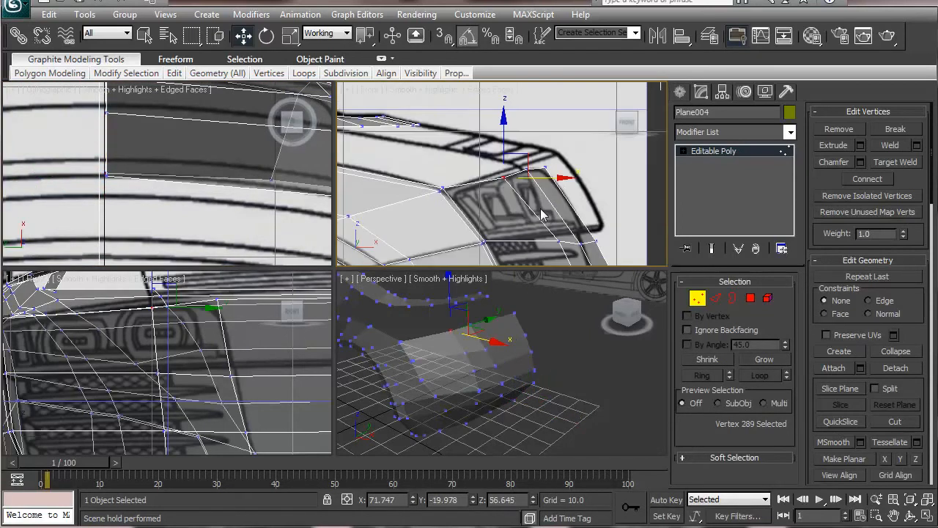
pyautogui.moveTo(561, 178); pyautogui.dragTo(565, 177)
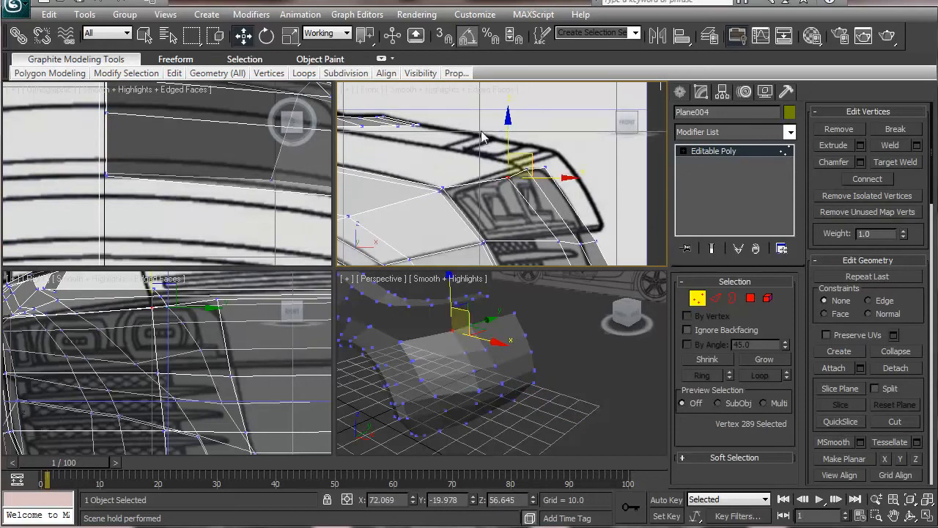
pyautogui.moveTo(507, 118); pyautogui.dragTo(506, 119)
pyautogui.moveTo(201, 140); pyautogui.dragTo(47, 110, button='middle')
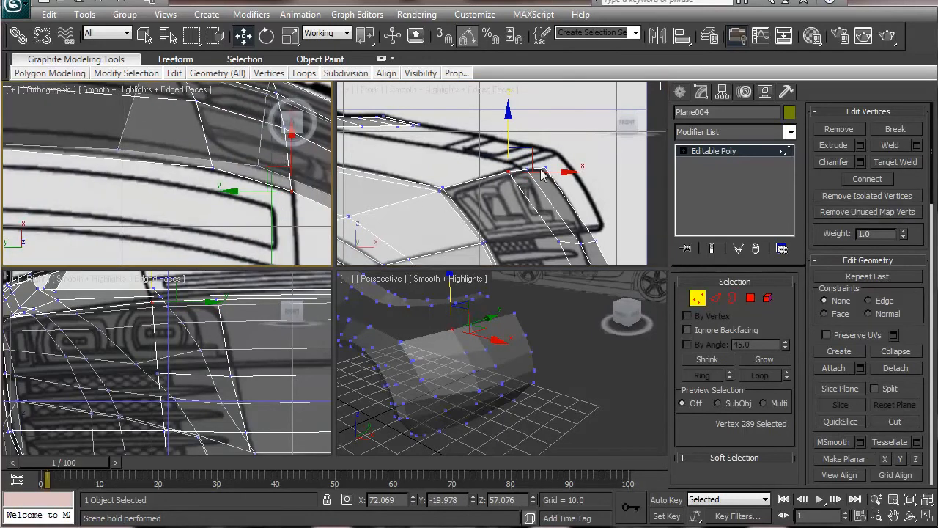
# Make the three bottom-edge vertices of the rear bumper planar in Z and move them to X 73.731.
pyautogui.moveTo(575, 219); pyautogui.dragTo(556, 150, button='middle')
pyautogui.moveTo(494, 189); pyautogui.dragTo(498, 161, button='middle')
pyautogui.scroll(-3, 498, 162)
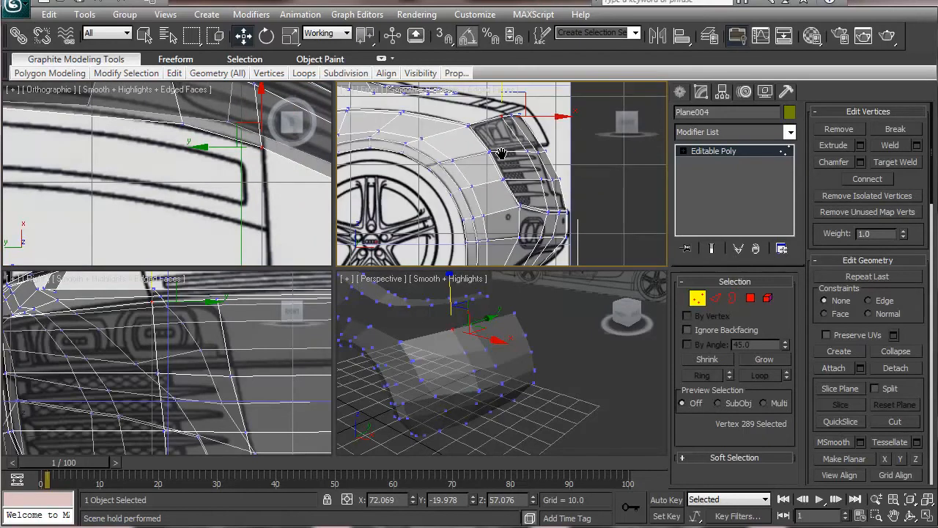
pyautogui.scroll(2, 513, 170)
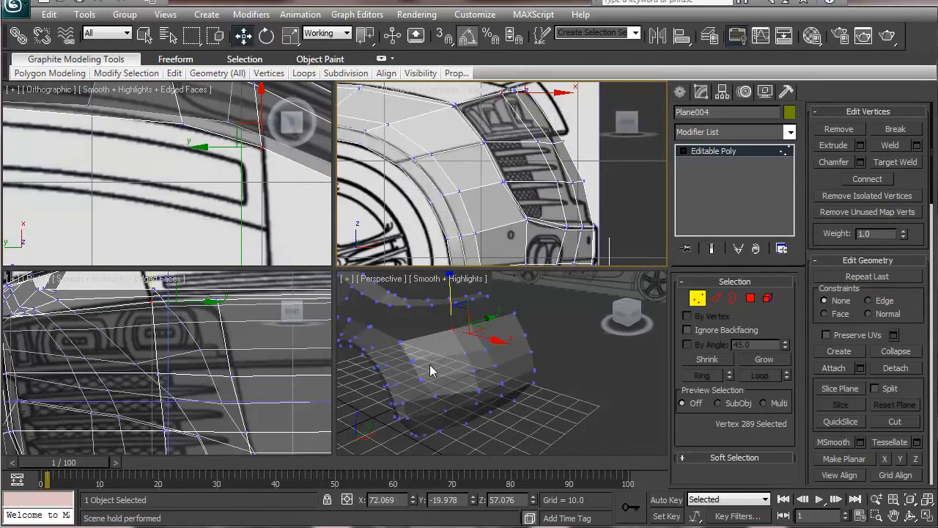
pyautogui.scroll(3, 440, 349)
pyautogui.scroll(2, 491, 158)
pyautogui.moveTo(567, 238); pyautogui.dragTo(550, 179, button='middle')
pyautogui.moveTo(470, 199); pyautogui.dragTo(486, 155, button='middle')
pyautogui.moveTo(513, 229); pyautogui.dragTo(539, 252)
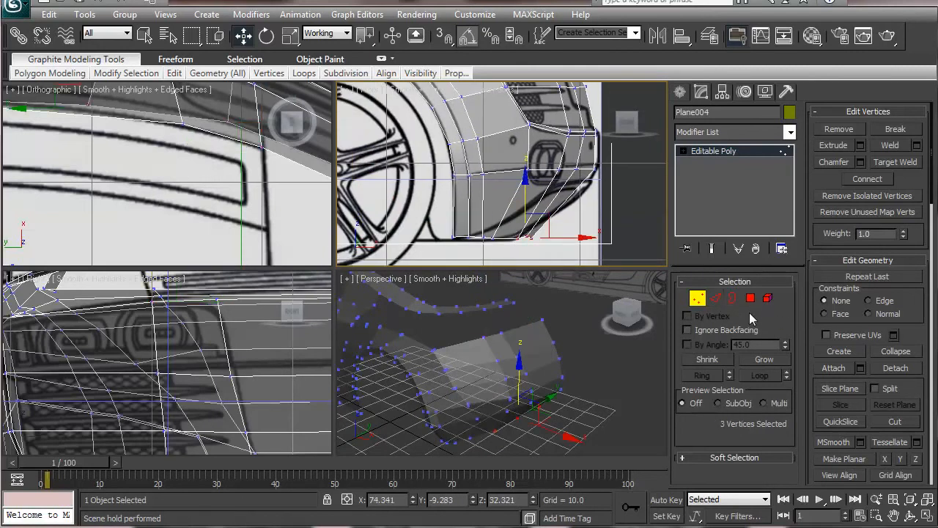
pyautogui.click(899, 456)
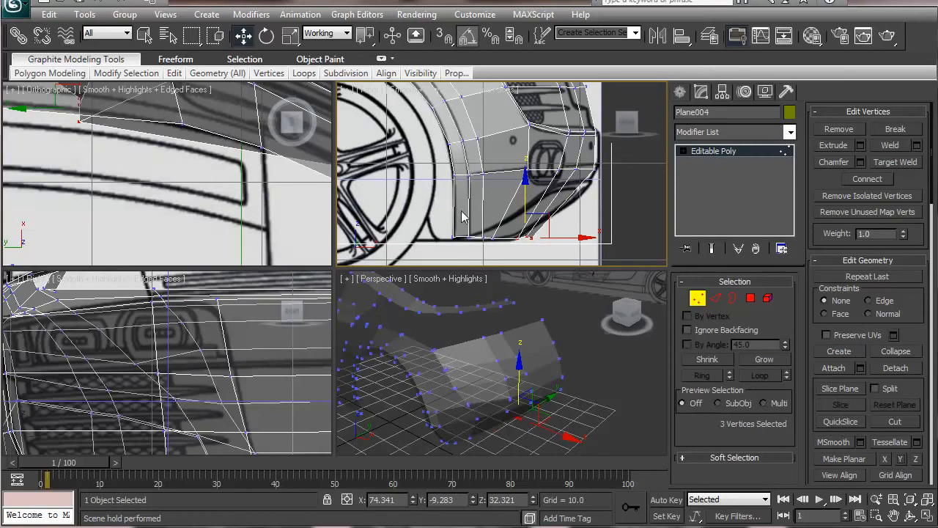
pyautogui.hotkey('ctrl', 'z')
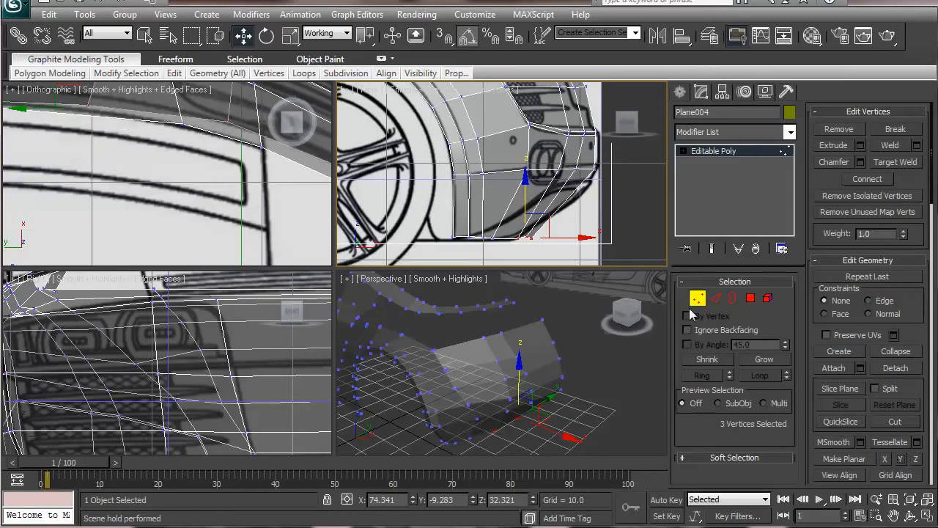
pyautogui.click(915, 460)
pyautogui.moveTo(580, 236); pyautogui.dragTo(572, 236)
# Leave vertex editing and unfreeze all objects so that the blueprint planes can be moved.
pyautogui.moveTo(29, 152); pyautogui.dragTo(120, 239, button='middle')
pyautogui.moveTo(183, 328); pyautogui.dragTo(225, 123, button='middle')
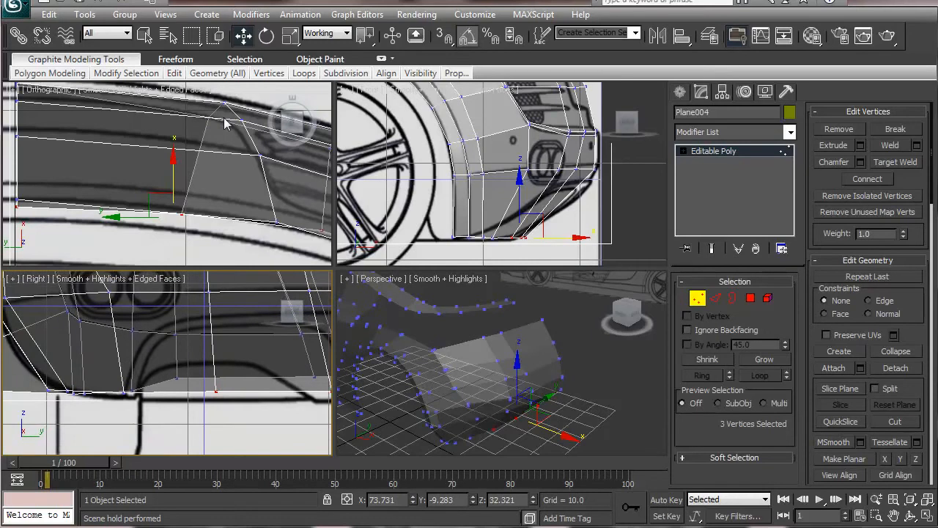
pyautogui.moveTo(182, 337); pyautogui.dragTo(199, 468, button='middle')
pyautogui.moveTo(249, 379); pyautogui.dragTo(247, 447, button='middle')
pyautogui.moveTo(70, 353); pyautogui.dragTo(122, 327, button='middle')
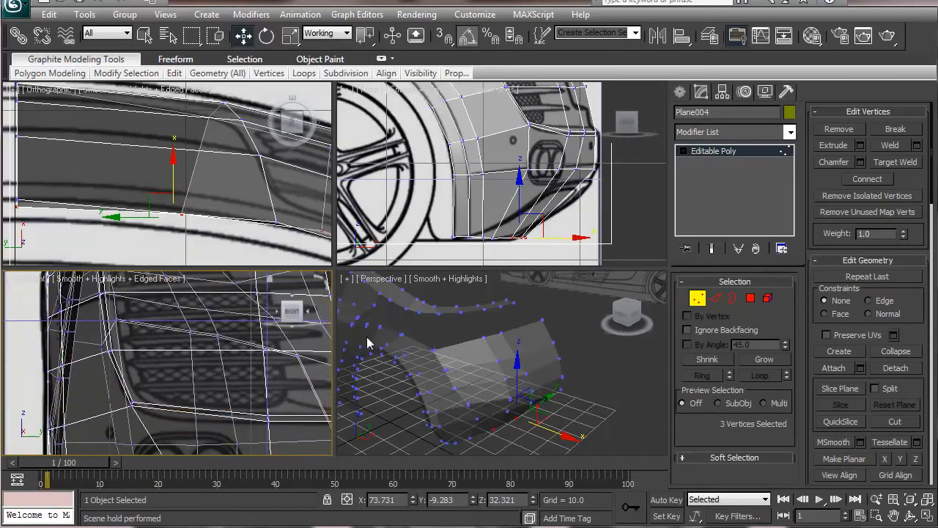
pyautogui.click(698, 298)
pyautogui.click(581, 334)
pyautogui.scroll(-6, 557, 374)
pyautogui.moveTo(475, 380); pyautogui.dragTo(526, 381, button='middle')
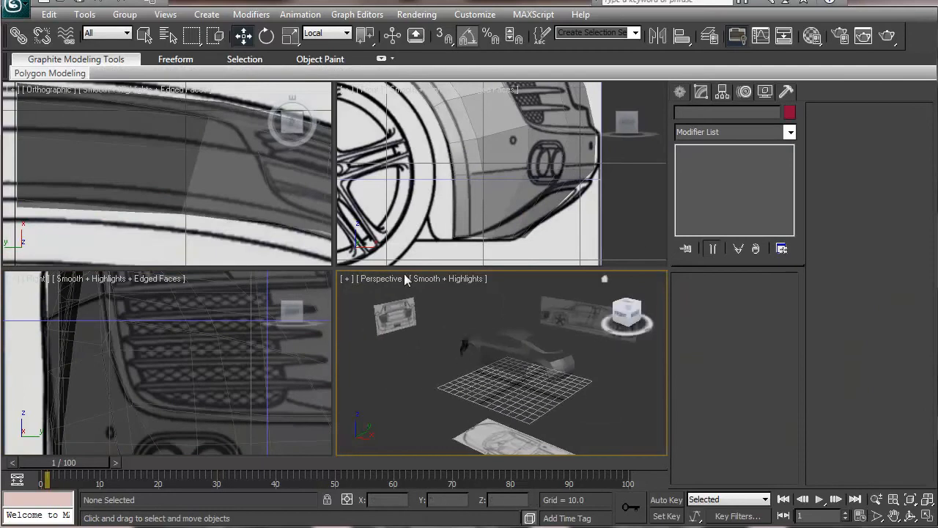
pyautogui.click(264, 365)
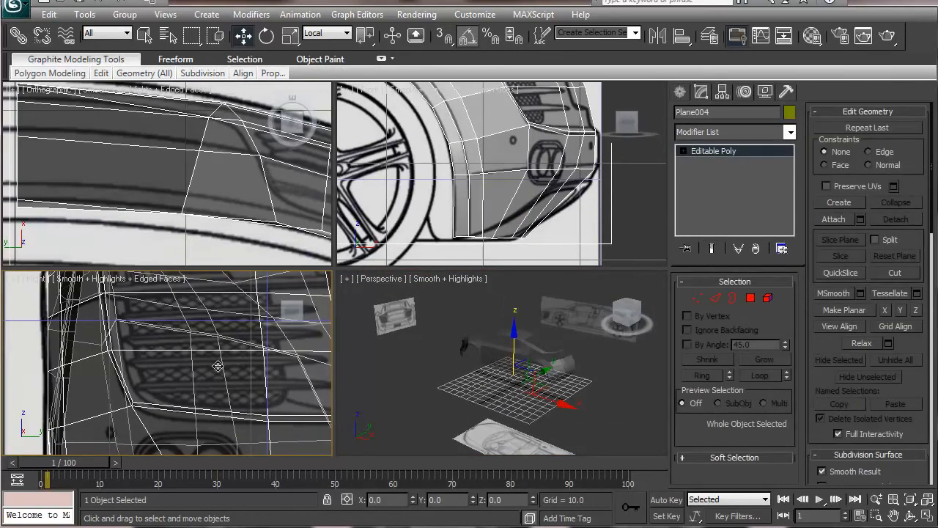
pyautogui.click(762, 93)
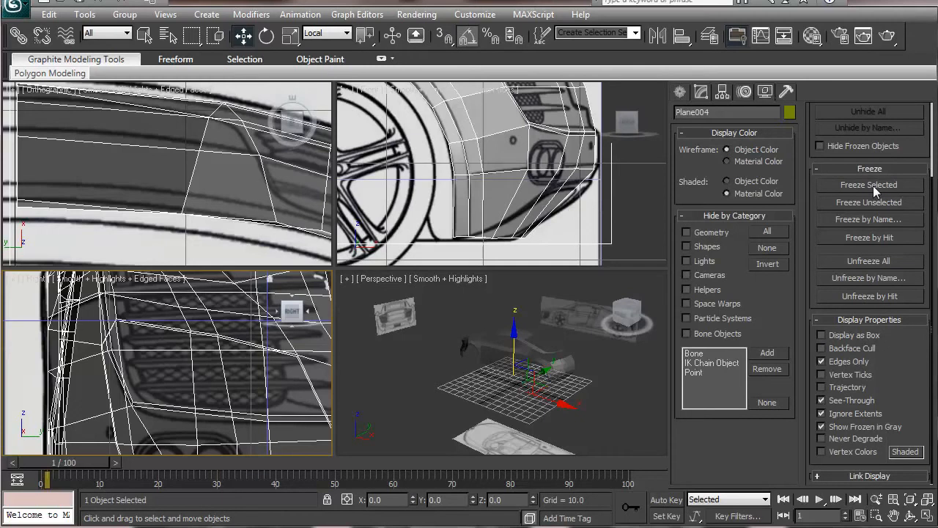
pyautogui.click(877, 260)
# Move the rear-view blueprint plane along the car's length to the tail and freeze it.
pyautogui.click(411, 328)
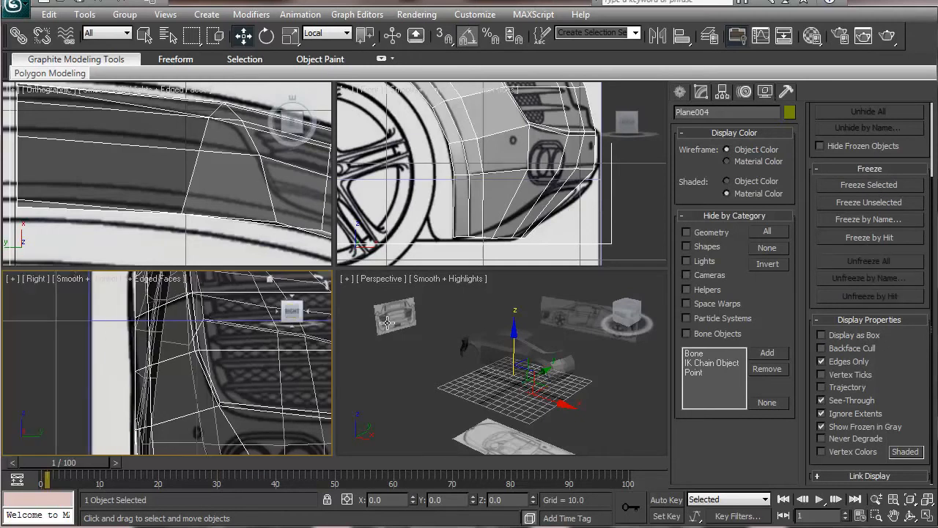
pyautogui.moveTo(436, 325); pyautogui.dragTo(549, 347)
pyautogui.moveTo(565, 347); pyautogui.dragTo(585, 360)
pyautogui.keyDown('alt'); pyautogui.moveTo(515, 401); pyautogui.dragTo(569, 382, button='middle'); pyautogui.keyUp('alt')
pyautogui.keyDown('alt'); pyautogui.moveTo(450, 377); pyautogui.dragTo(460, 420, button='middle'); pyautogui.keyUp('alt')
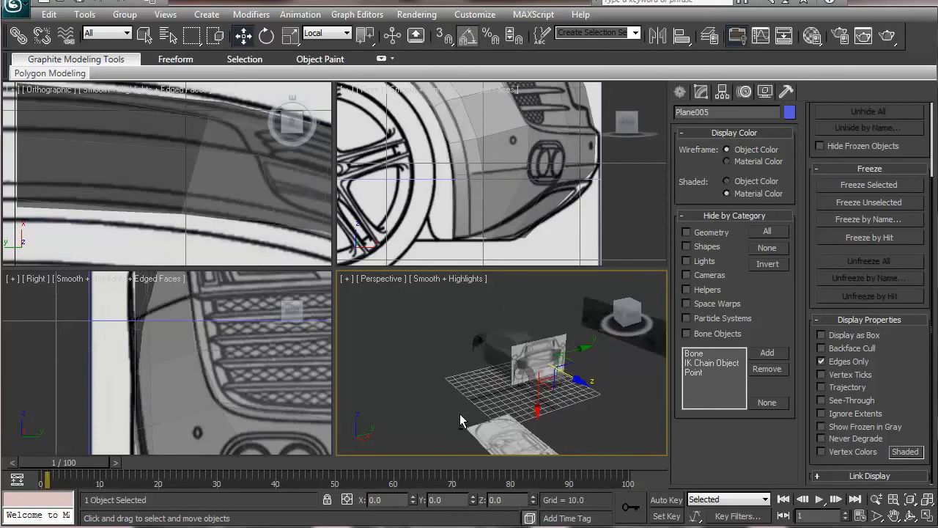
pyautogui.click(869, 185)
# Reselect the rear bumper mesh and enter vertex editing for the area around the twin exhaust.
pyautogui.middleClick(151, 362)
pyautogui.scroll(-3, 152, 362)
pyautogui.click(157, 403)
pyautogui.scroll(-3, 152, 375)
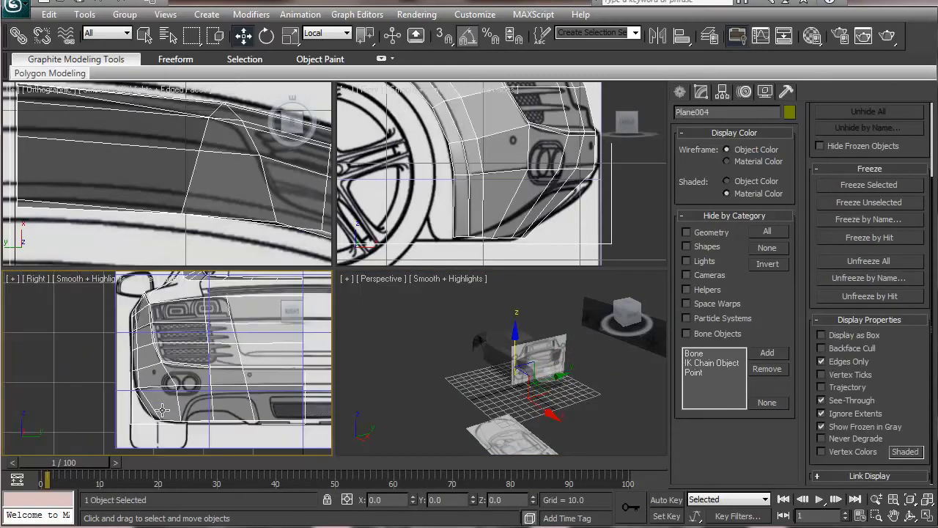
pyautogui.scroll(5, 180, 344)
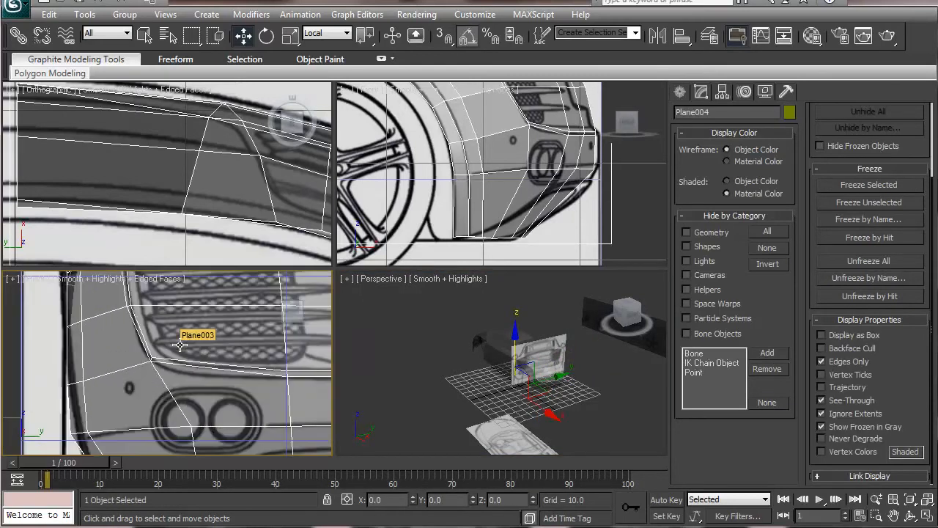
pyautogui.moveTo(139, 375); pyautogui.dragTo(109, 315, button='middle')
pyautogui.scroll(2, 204, 312)
pyautogui.moveTo(203, 311); pyautogui.dragTo(220, 294, button='middle')
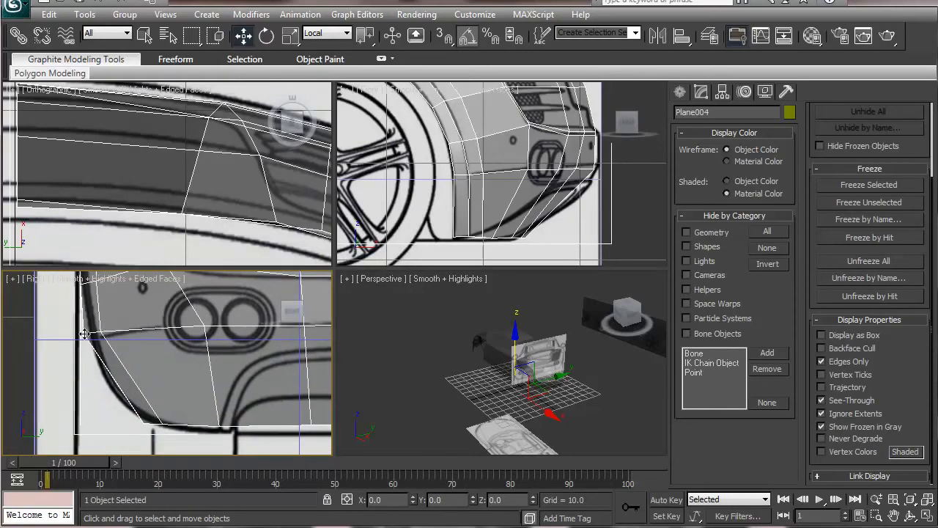
pyautogui.click(700, 92)
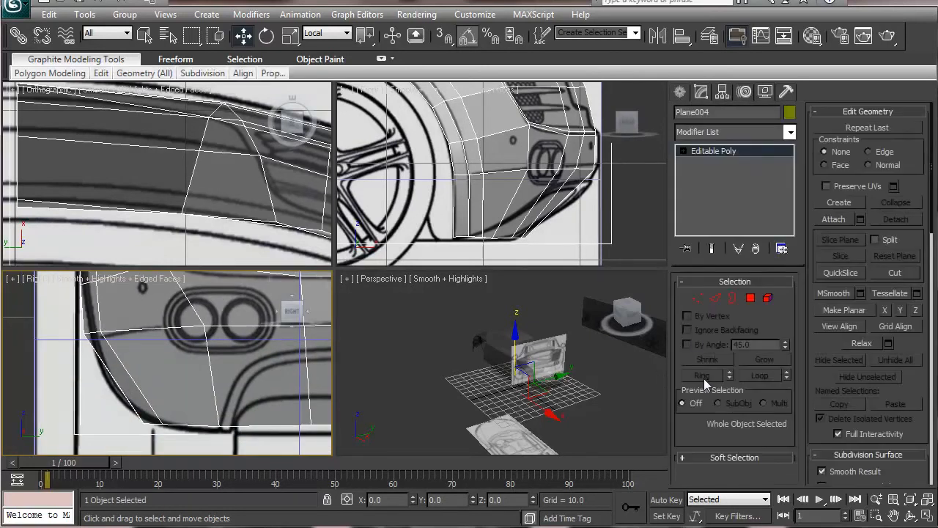
pyautogui.click(699, 298)
# Shift the outer side vertices level with the twin exhaust inward and down to follow the bumper outline in the rear blueprint.
pyautogui.moveTo(69, 324); pyautogui.dragTo(123, 352)
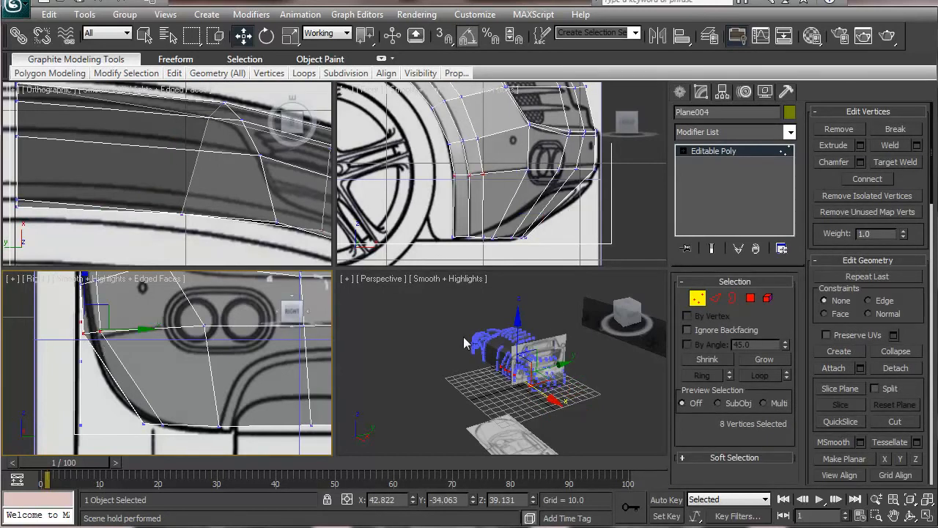
pyautogui.moveTo(122, 356); pyautogui.dragTo(134, 357, button='middle')
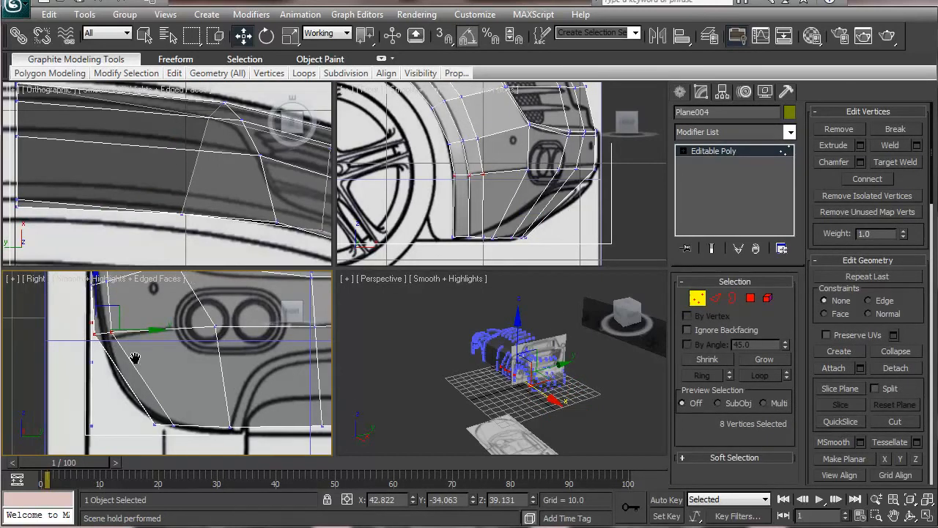
pyautogui.click(104, 337)
pyautogui.moveTo(82, 329); pyautogui.dragTo(167, 332)
pyautogui.moveTo(105, 294); pyautogui.dragTo(107, 294)
pyautogui.moveTo(47, 315); pyautogui.dragTo(133, 385)
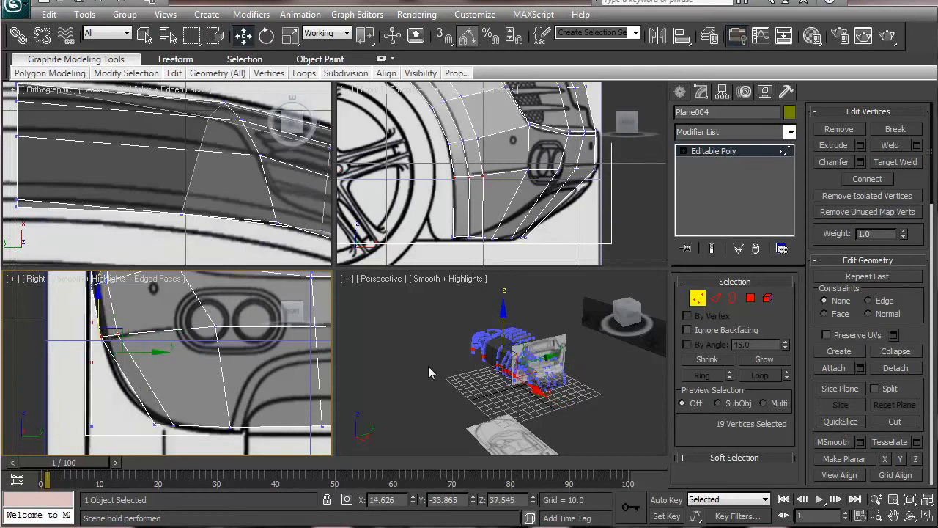
pyautogui.scroll(2, 447, 372)
pyautogui.click(141, 405)
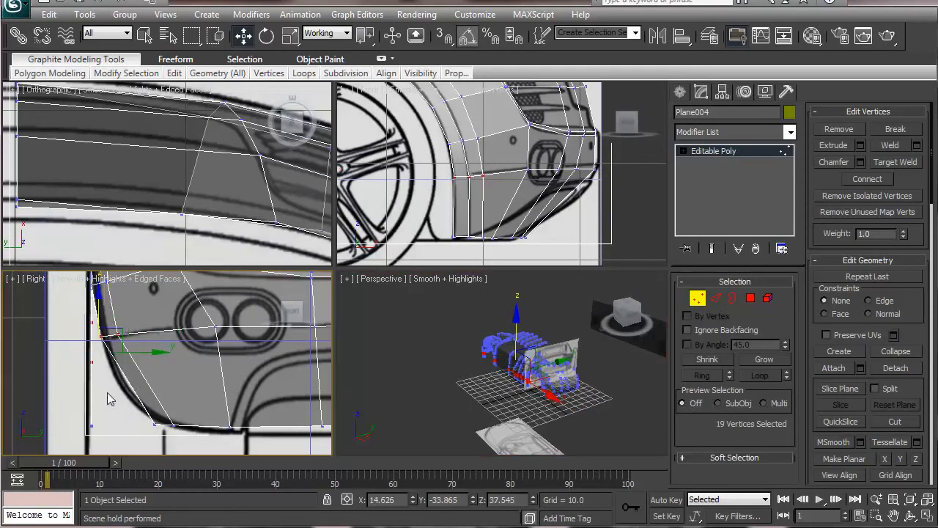
# Raise the two loop vertices beside the taillight onto the panel line below it, placing the outer one at Z 52.39.
pyautogui.scroll(2, 85, 398)
pyautogui.moveTo(171, 382); pyautogui.dragTo(37, 410, button='middle')
pyautogui.scroll(3, 38, 409)
pyautogui.moveTo(165, 389); pyautogui.dragTo(203, 451, button='middle')
pyautogui.moveTo(206, 403); pyautogui.dragTo(2, 427, button='middle')
pyautogui.moveTo(38, 381); pyautogui.dragTo(73, 352, button='middle')
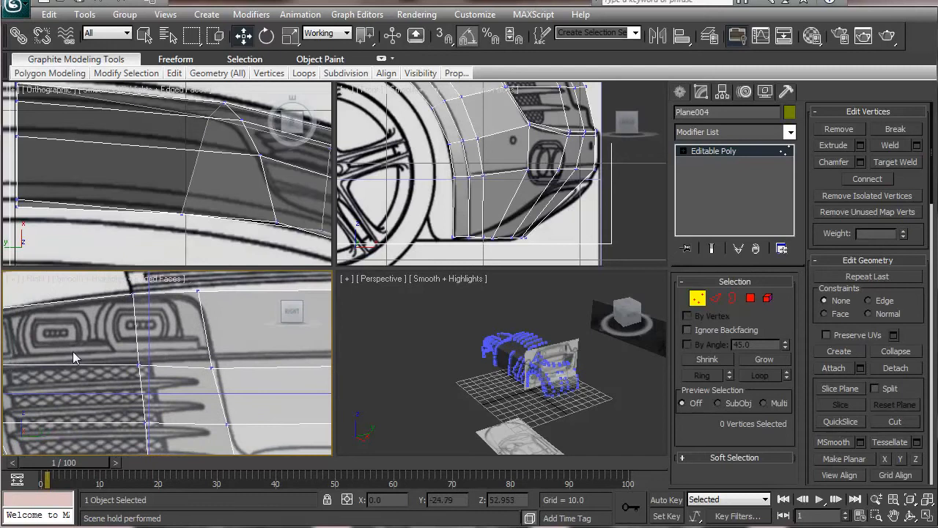
pyautogui.click(213, 367)
pyautogui.moveTo(213, 306); pyautogui.dragTo(222, 301)
pyautogui.click(139, 361)
pyautogui.moveTo(139, 309); pyautogui.dragTo(140, 302)
# Raise the centre-line vertex of the same edge to Z 52.814 to meet the blueprint's panel line.
pyautogui.moveTo(235, 404); pyautogui.dragTo(103, 405, button='middle')
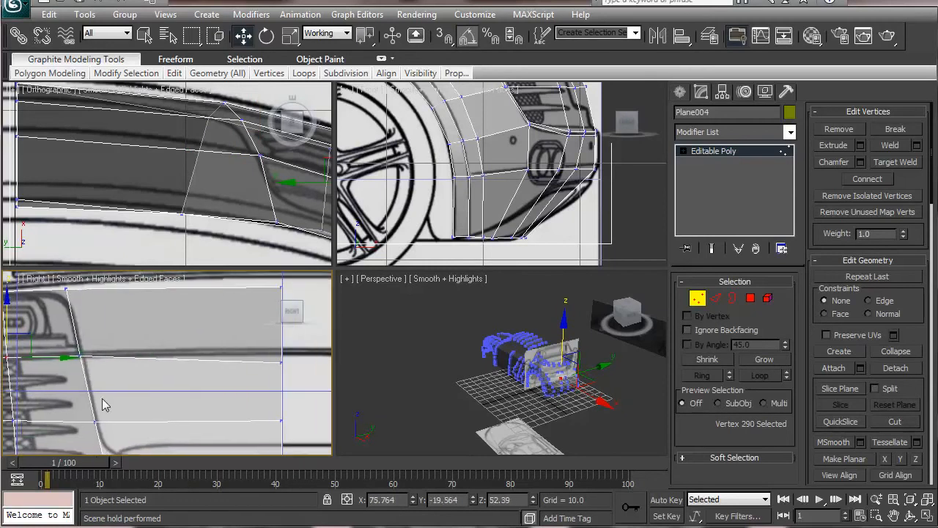
pyautogui.click(281, 354)
pyautogui.moveTo(255, 369); pyautogui.dragTo(169, 406, button='middle')
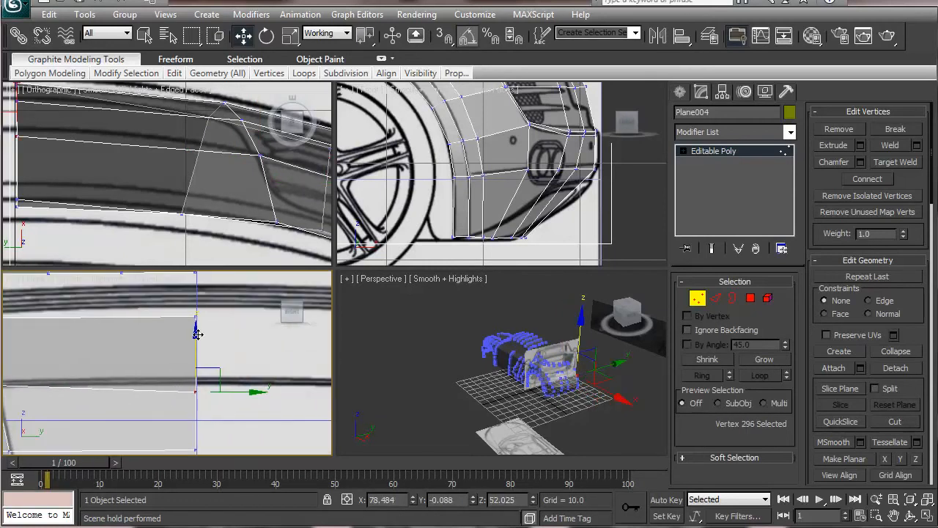
pyautogui.moveTo(197, 334); pyautogui.dragTo(197, 321)
pyautogui.moveTo(275, 161); pyautogui.dragTo(271, 211, button='middle')
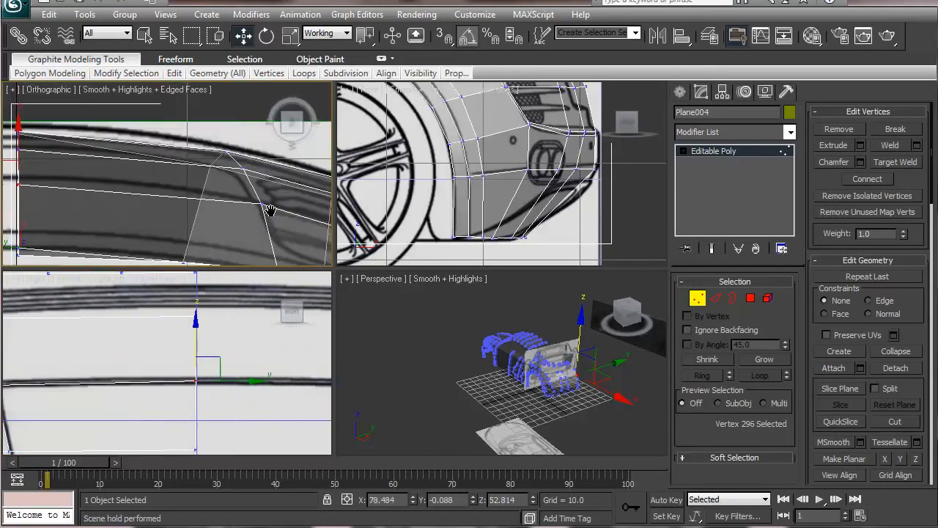
pyautogui.scroll(-2, 166, 215)
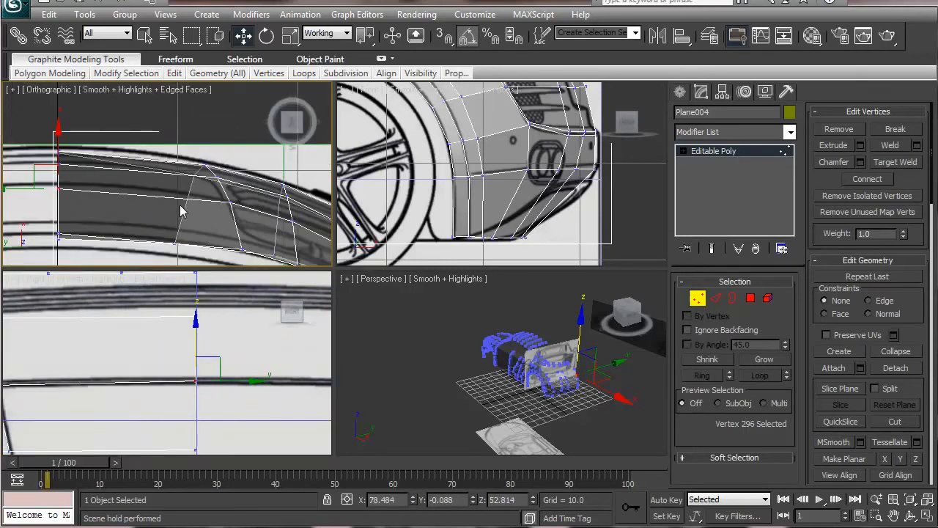
# Select the four polygons covering the rear grille below the taillight in the rear view and save the scene.
pyautogui.scroll(-5, 252, 320)
pyautogui.scroll(2, 227, 337)
pyautogui.moveTo(227, 337); pyautogui.dragTo(197, 420, button='middle')
pyautogui.scroll(4, 196, 379)
pyautogui.scroll(-3, 197, 380)
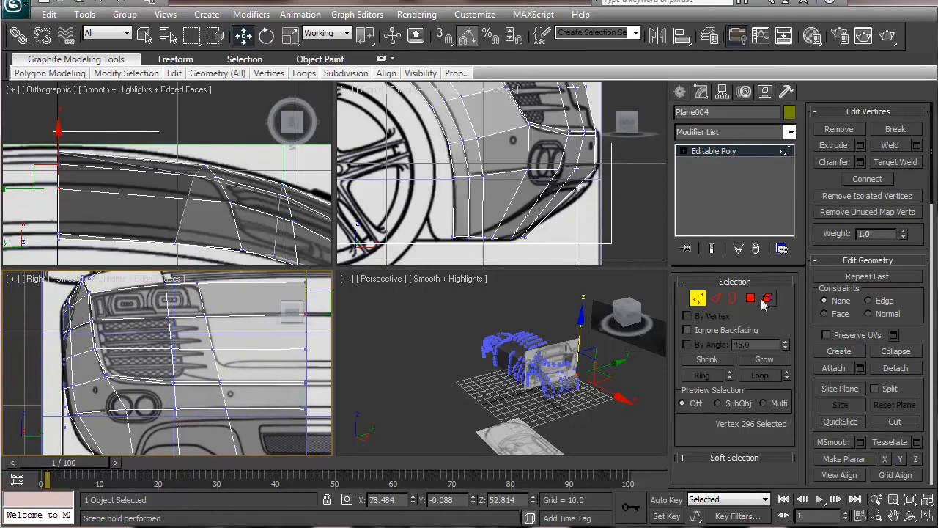
pyautogui.click(750, 299)
pyautogui.click(190, 375)
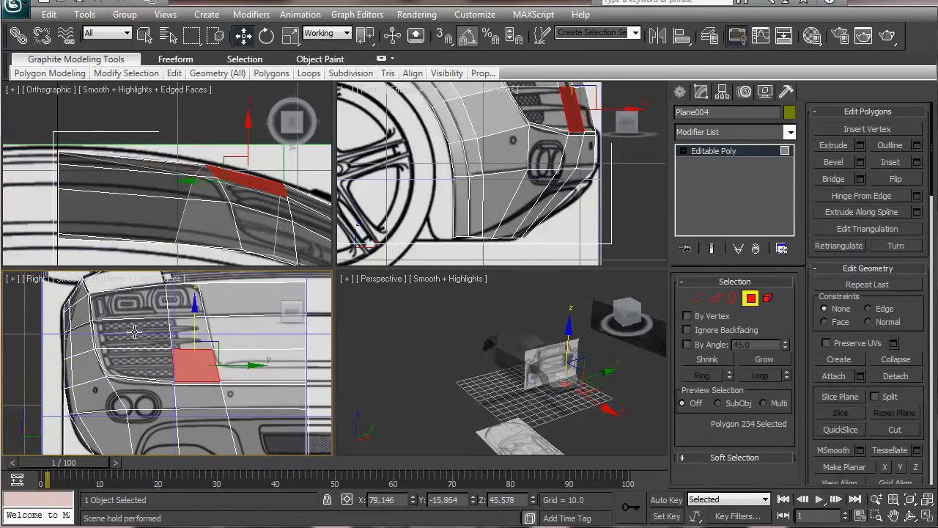
pyautogui.keyDown('ctrl'); pyautogui.click(130, 308); pyautogui.keyUp('ctrl')
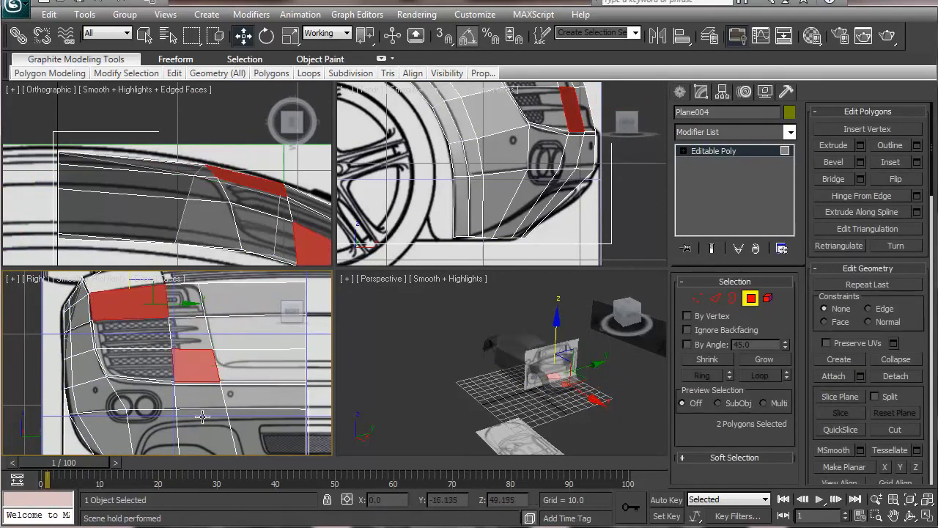
pyautogui.click(142, 343)
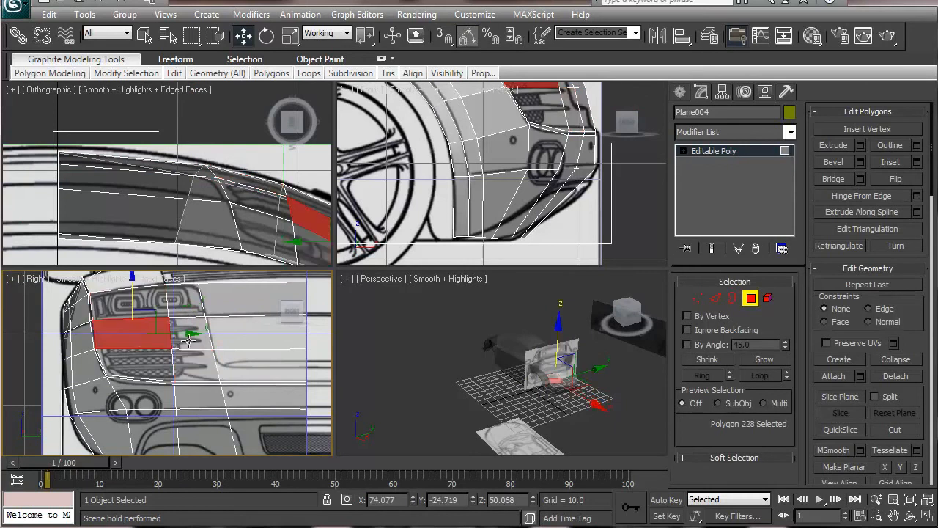
pyautogui.keyDown('ctrl'); pyautogui.click(189, 341); pyautogui.keyUp('ctrl')
pyautogui.keyDown('ctrl'); pyautogui.click(190, 375); pyautogui.keyUp('ctrl')
pyautogui.keyDown('ctrl'); pyautogui.click(121, 365); pyautogui.keyUp('ctrl')
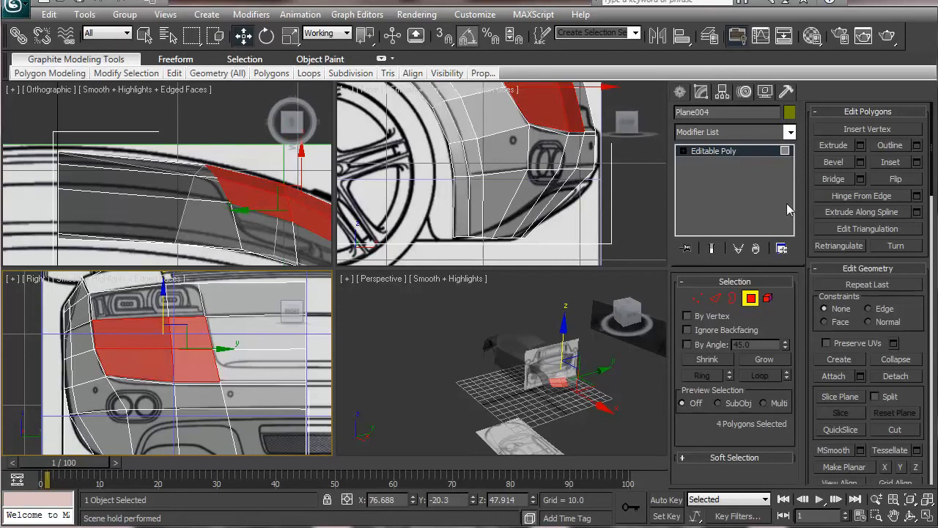
pyautogui.hotkey('ctrl', 's')
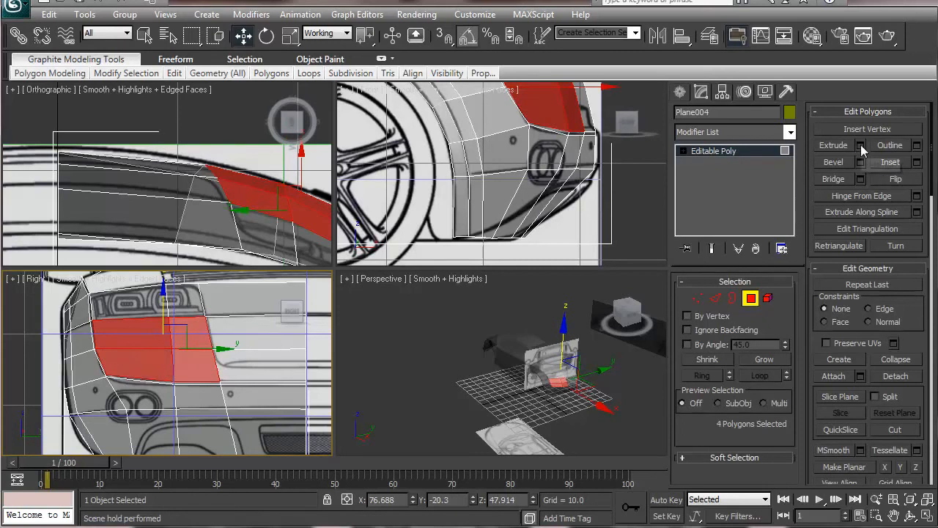
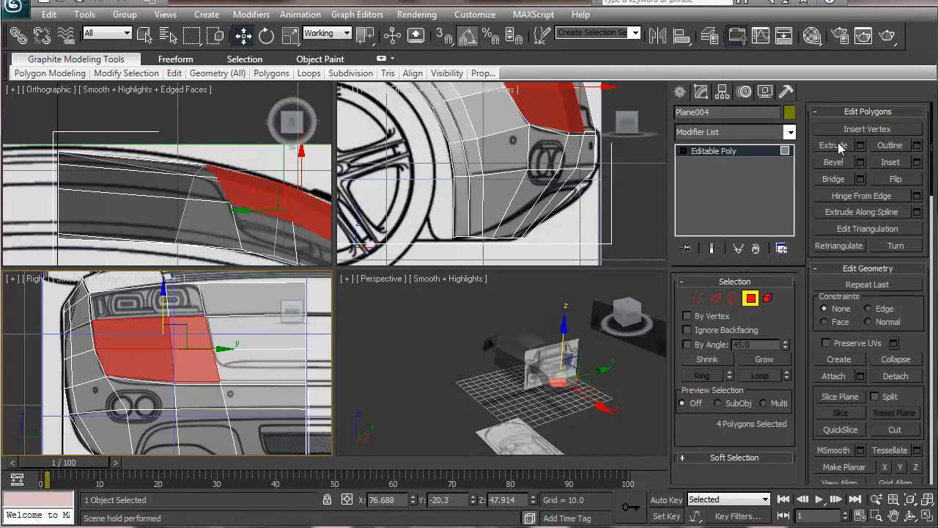
# Extrude the four grille polygons and push the extruded faces into the bumper to X 68.9, Y -20.177, Z 47.873, forming a recess.
pyautogui.click(860, 147)
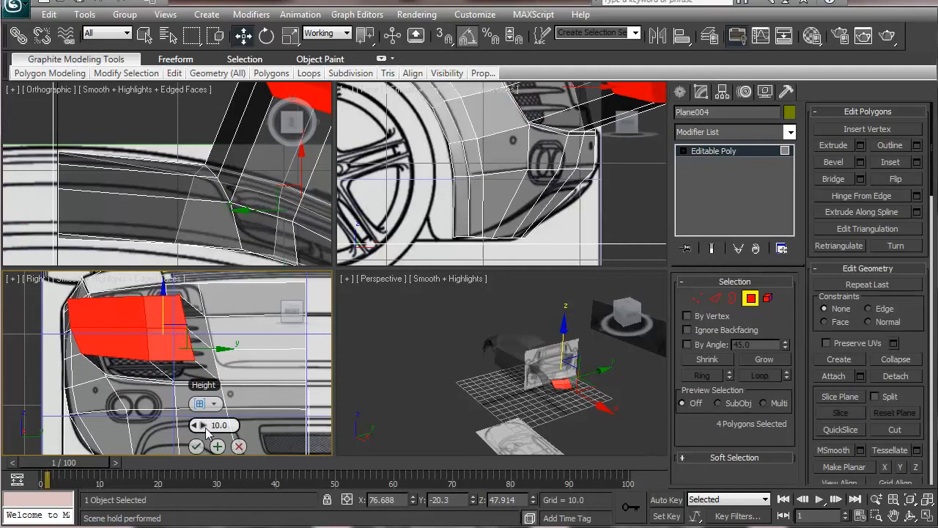
pyautogui.moveTo(203, 425); pyautogui.dragTo(148, 422)
pyautogui.click(196, 445)
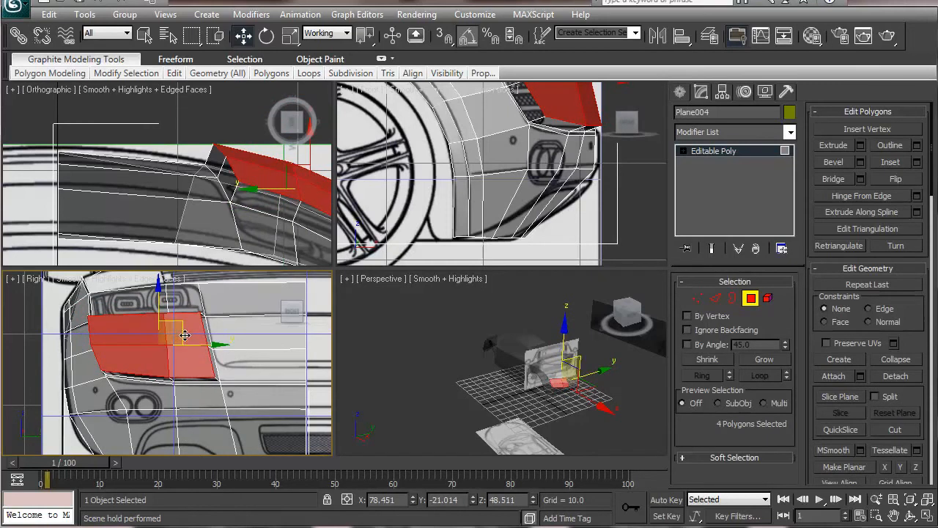
pyautogui.moveTo(176, 327); pyautogui.dragTo(184, 329)
pyautogui.moveTo(498, 160); pyautogui.dragTo(508, 205, button='middle')
pyautogui.moveTo(601, 414); pyautogui.dragTo(597, 406)
pyautogui.scroll(3, 574, 405)
pyautogui.moveTo(575, 405); pyautogui.dragTo(484, 372, button='middle')
pyautogui.scroll(1, 497, 403)
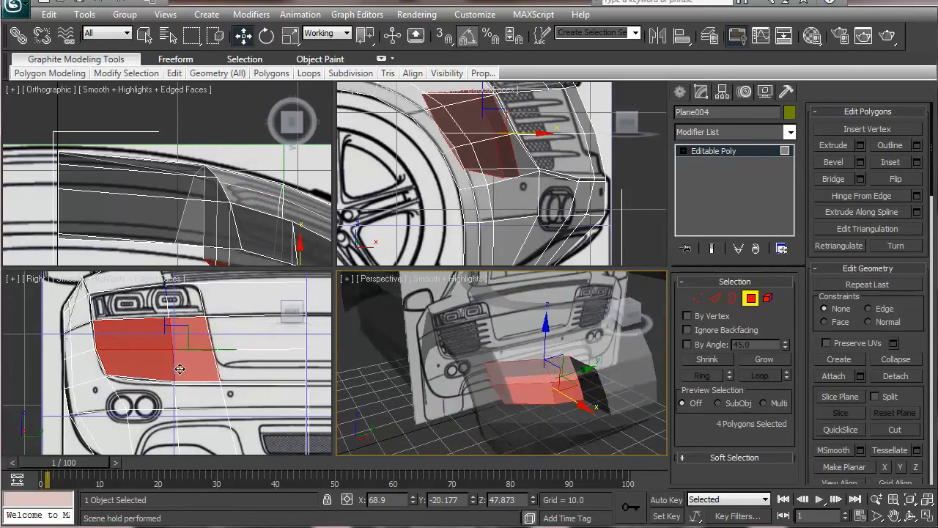
# Try to lower the vertices at the middle of the grille's inner edge together to Y -12.697, Z 46.352.
pyautogui.scroll(5, 220, 376)
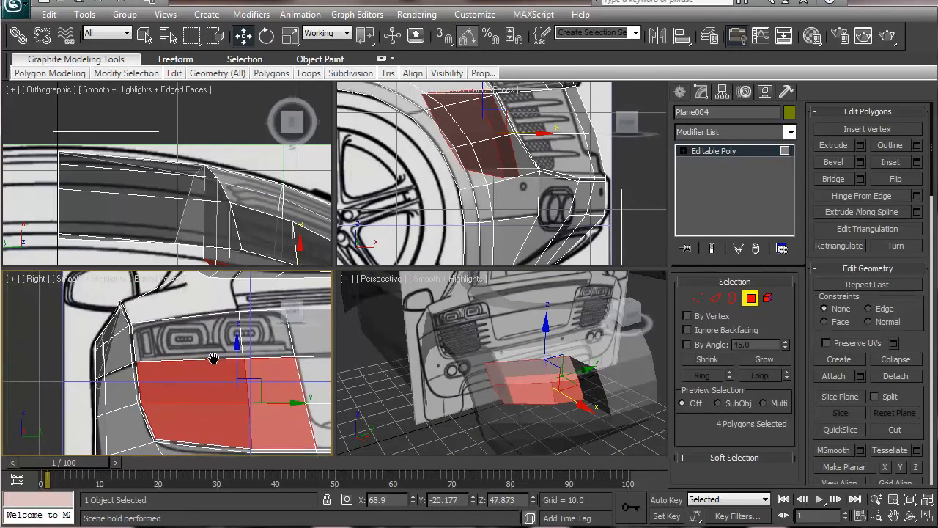
pyautogui.moveTo(218, 357); pyautogui.dragTo(202, 361, button='middle')
pyautogui.moveTo(438, 214); pyautogui.dragTo(442, 274, button='middle')
pyautogui.rightClick(524, 411)
pyautogui.moveTo(524, 411); pyautogui.dragTo(549, 429, button='middle')
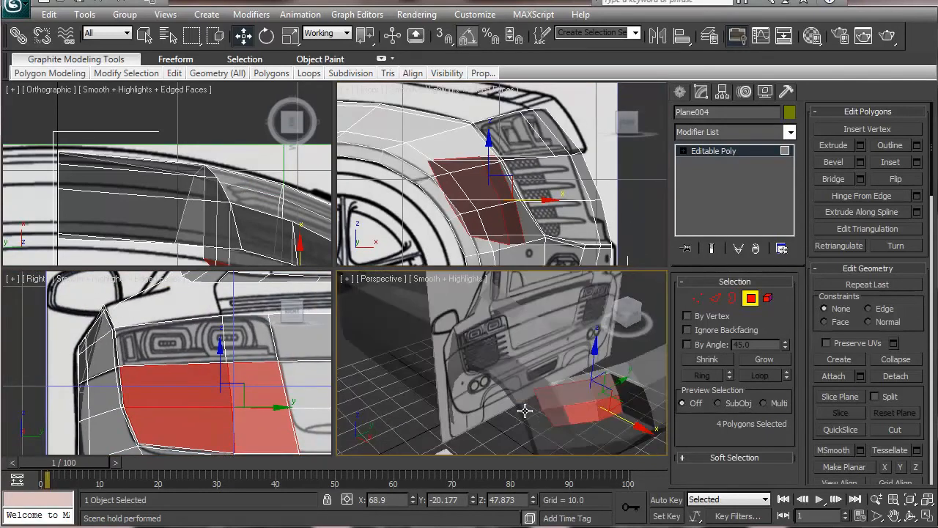
pyautogui.moveTo(159, 404); pyautogui.dragTo(44, 302, button='middle')
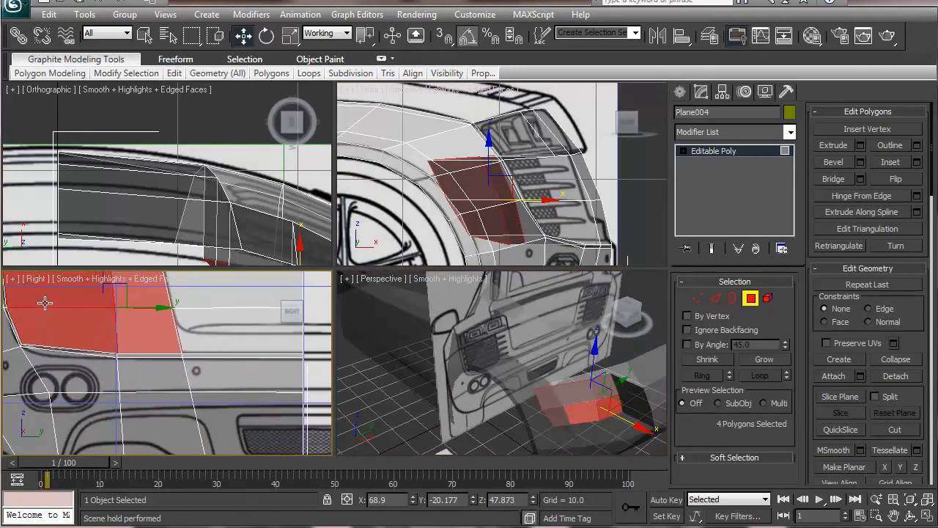
pyautogui.moveTo(101, 352); pyautogui.dragTo(111, 379, button='middle')
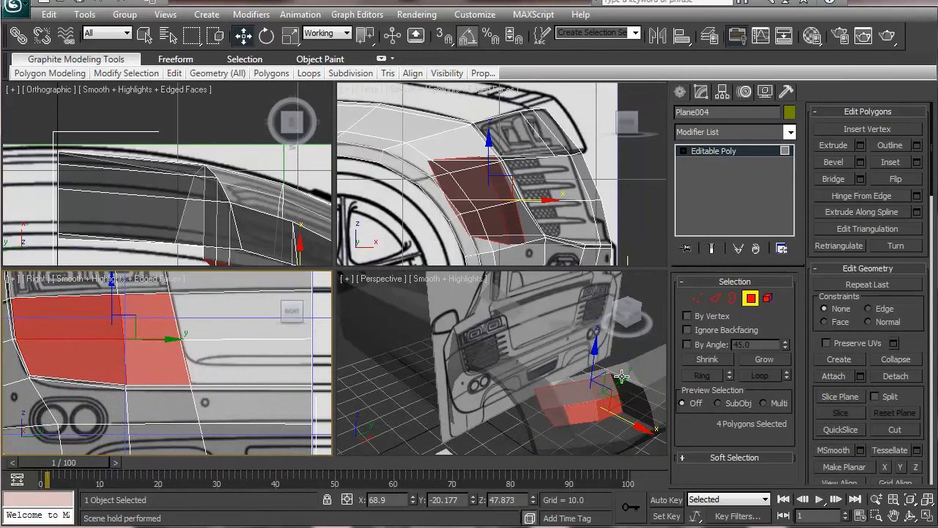
pyautogui.click(697, 297)
pyautogui.moveTo(172, 329); pyautogui.dragTo(212, 363)
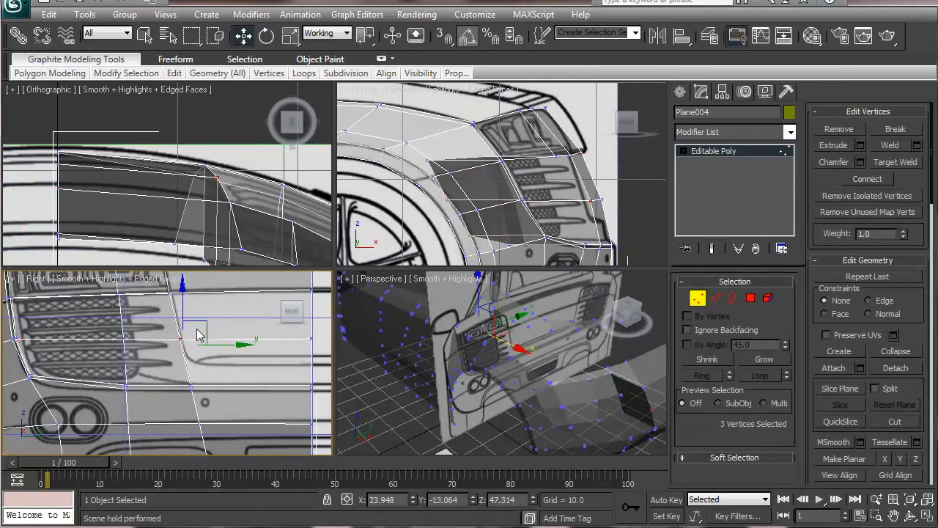
pyautogui.moveTo(202, 325); pyautogui.dragTo(210, 342)
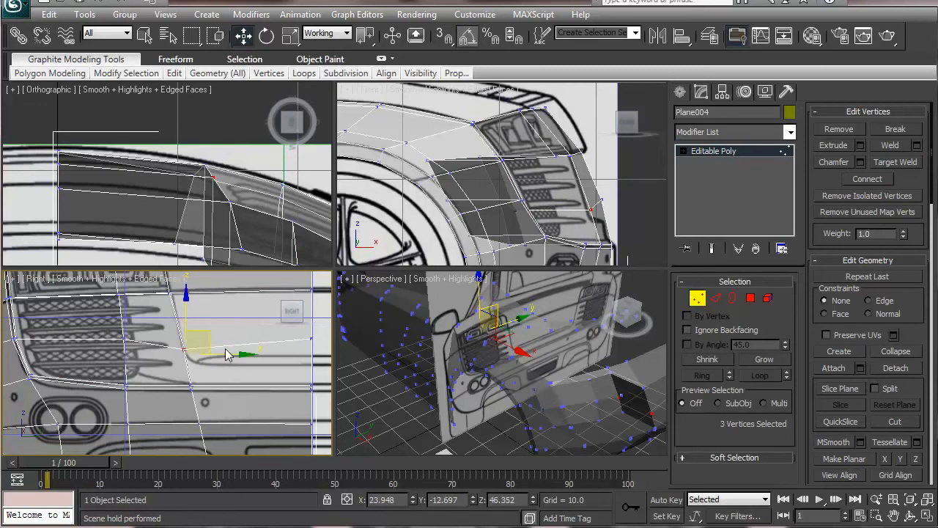
# Try to lower the centre-line vertices to the blueprint's tail panel line and shift the grille's inner edge vertices to Y -12.389, Z 45.917.
pyautogui.moveTo(204, 329); pyautogui.dragTo(153, 381, button='middle')
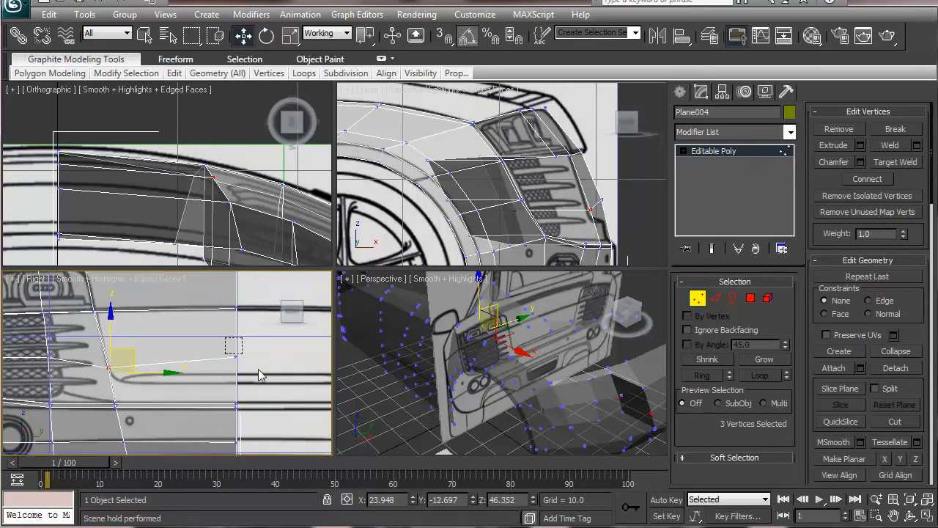
pyautogui.moveTo(228, 340); pyautogui.dragTo(262, 376)
pyautogui.moveTo(257, 342); pyautogui.dragTo(256, 375)
pyautogui.moveTo(99, 360); pyautogui.dragTo(129, 360)
pyautogui.moveTo(121, 374); pyautogui.dragTo(308, 380, button='middle')
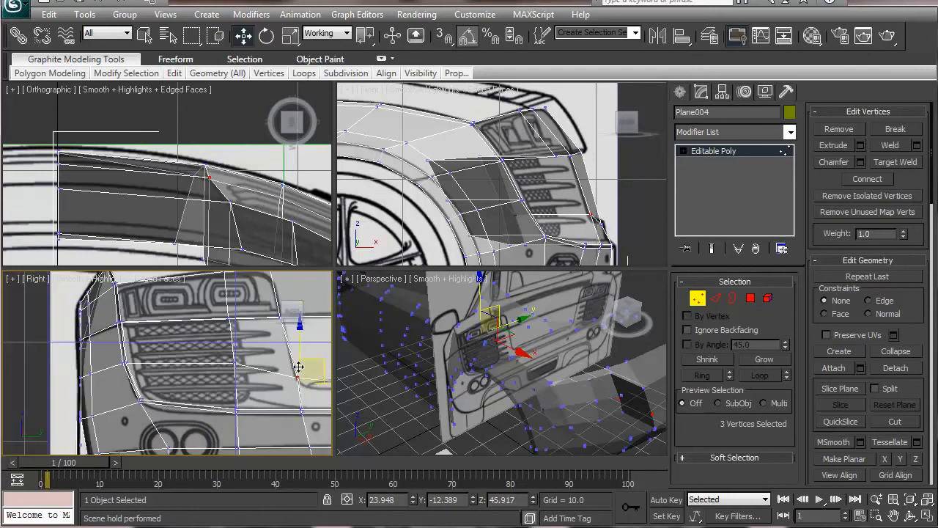
pyautogui.moveTo(218, 351); pyautogui.dragTo(252, 372)
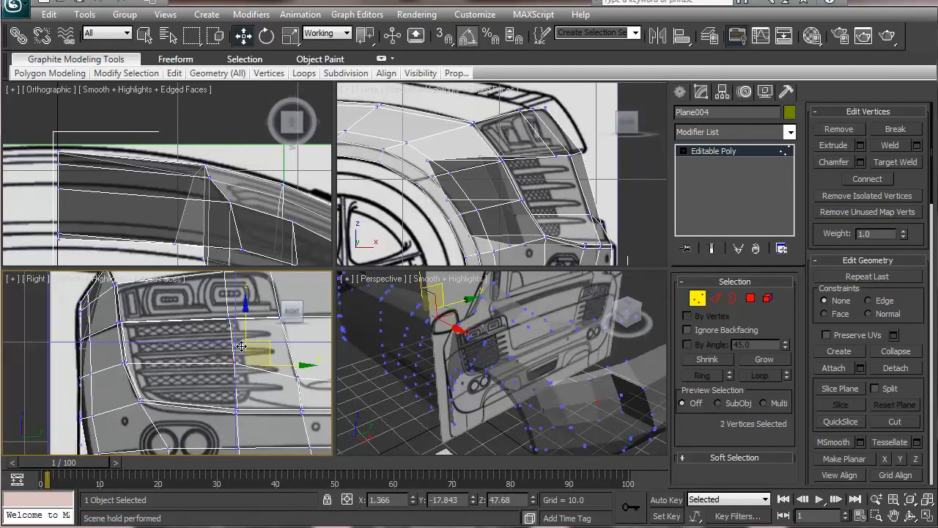
# Undo the vertex moves around the grille's inner edge and the centre line, keeping the extruded recess.
pyautogui.hotkey('ctrl', 'z')
pyautogui.hotkey('ctrl', 'z')
pyautogui.hotkey('ctrl', 'z')
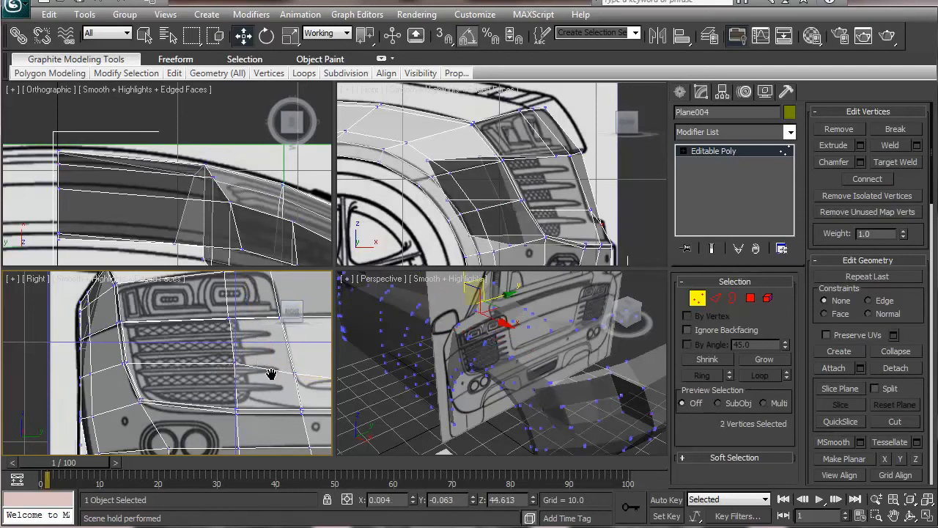
pyautogui.moveTo(276, 373); pyautogui.dragTo(173, 364, button='middle')
pyautogui.scroll(-4, 427, 363)
pyautogui.rightClick(432, 363)
pyautogui.scroll(-5, 432, 363)
pyautogui.hotkey('ctrl', 'z')
pyautogui.hotkey('ctrl', 'z')
pyautogui.hotkey('ctrl', 'z')
pyautogui.hotkey('ctrl', 'z')
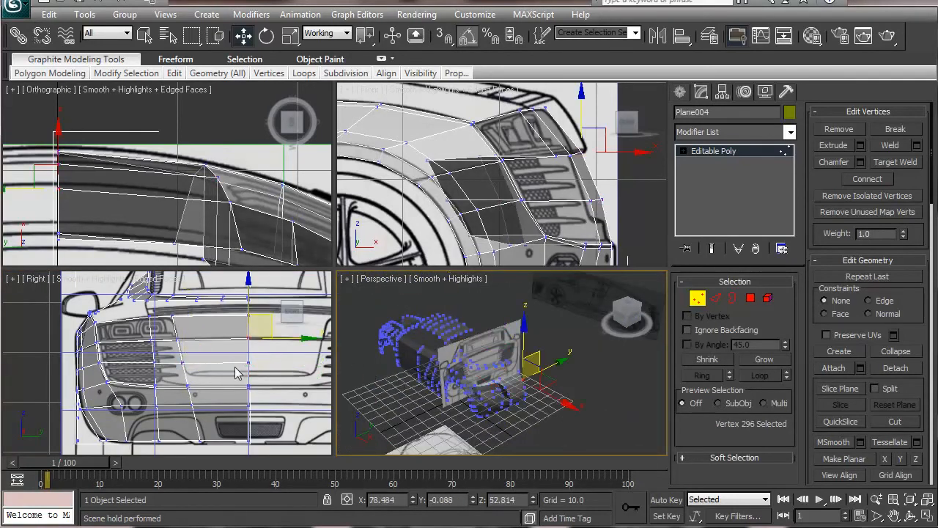
# Lower the single centre-line vertex of the middle edge to Z 45.137, onto the blueprint's lower tail panel line.
pyautogui.scroll(10, 453, 373)
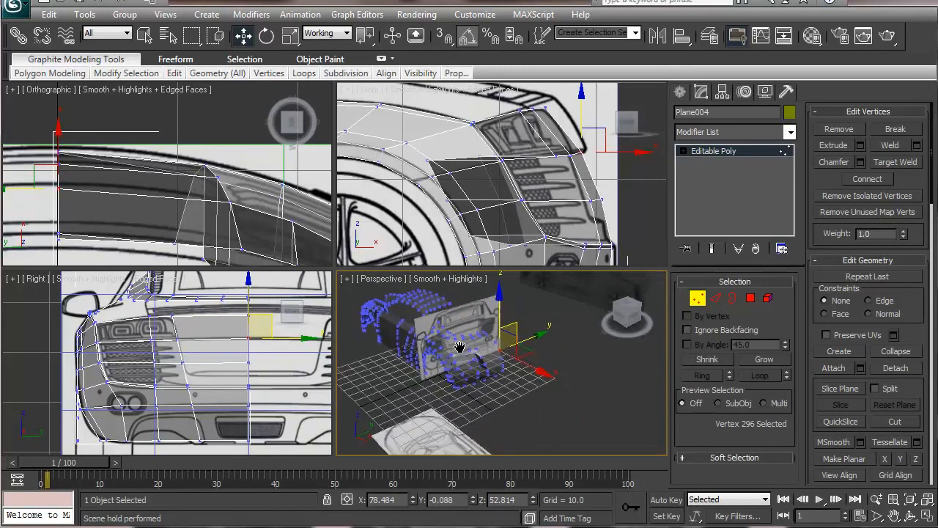
pyautogui.click(250, 363)
pyautogui.moveTo(264, 344); pyautogui.dragTo(264, 357)
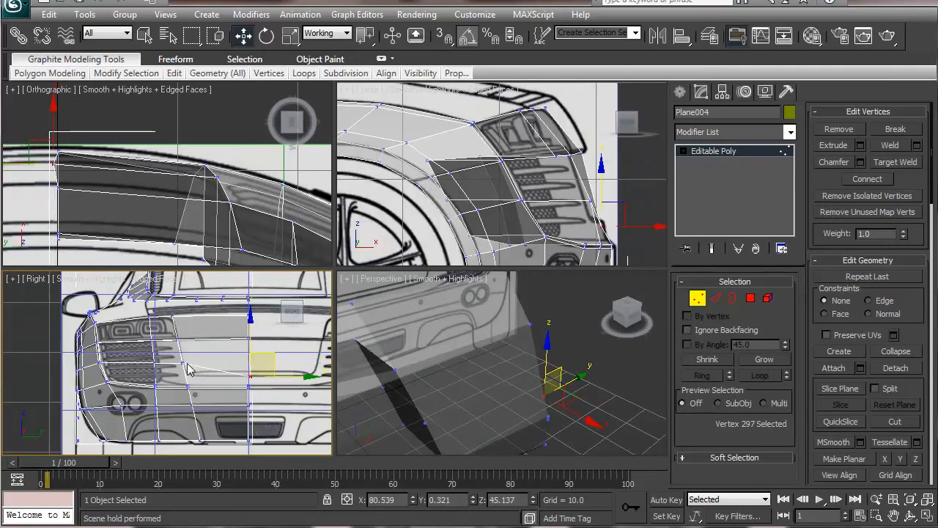
# Select the two vertices midway along the grille recess's inner edge and lower them onto the same blueprint panel line.
pyautogui.keyDown('alt'); pyautogui.moveTo(426, 361); pyautogui.dragTo(463, 378, button='middle'); pyautogui.keyUp('alt')
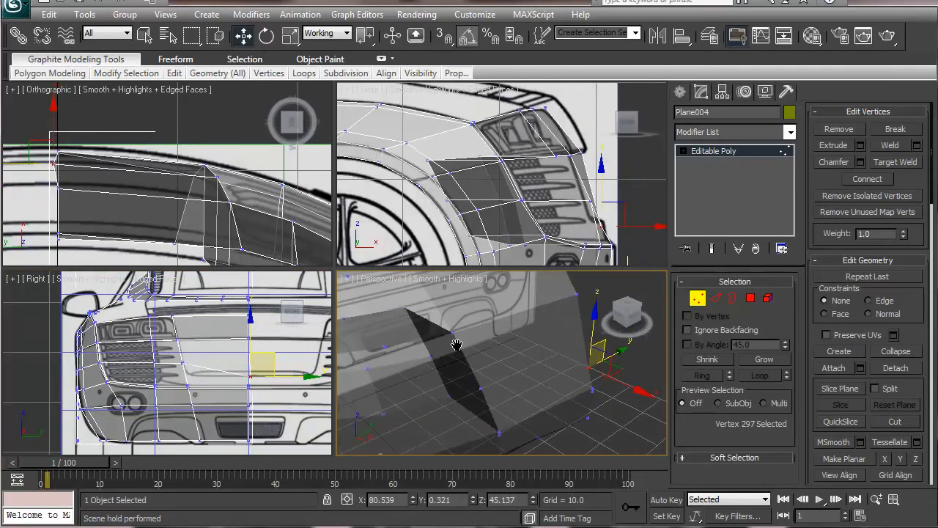
pyautogui.click(481, 385)
pyautogui.keyDown('ctrl'); pyautogui.click(430, 357); pyautogui.keyUp('ctrl')
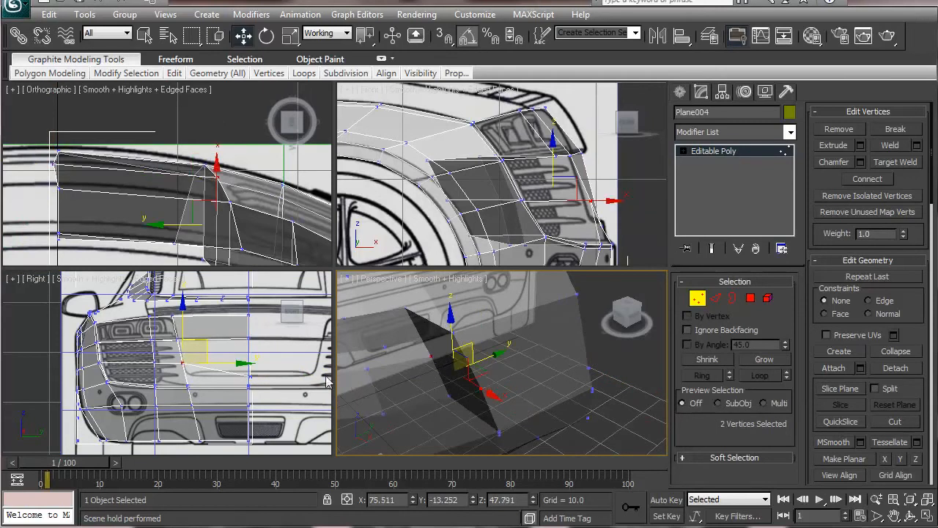
pyautogui.click(208, 344)
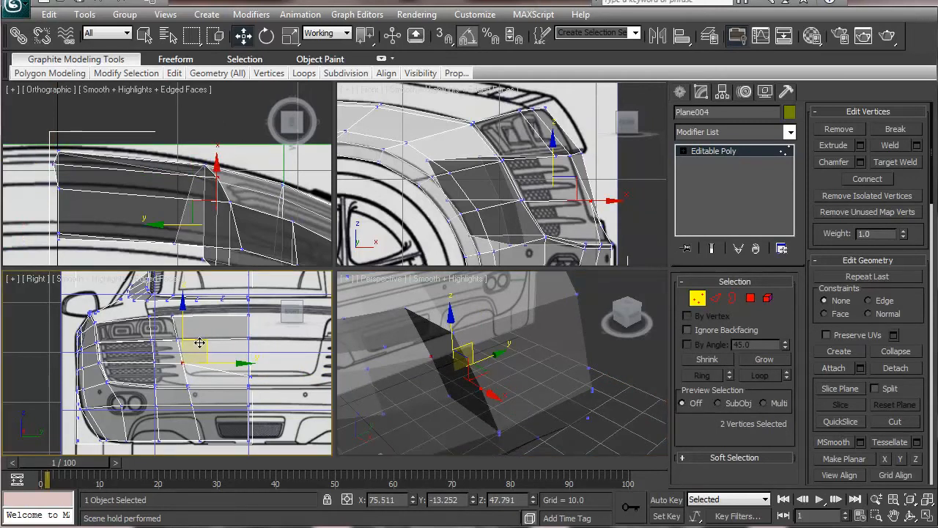
pyautogui.moveTo(200, 344); pyautogui.dragTo(203, 351)
# Move the middle vertex of the recessed grille faces to Y -19.116, Z 46.714 to follow the lowered edge.
pyautogui.moveTo(356, 389); pyautogui.dragTo(435, 376, button='middle')
pyautogui.click(491, 359)
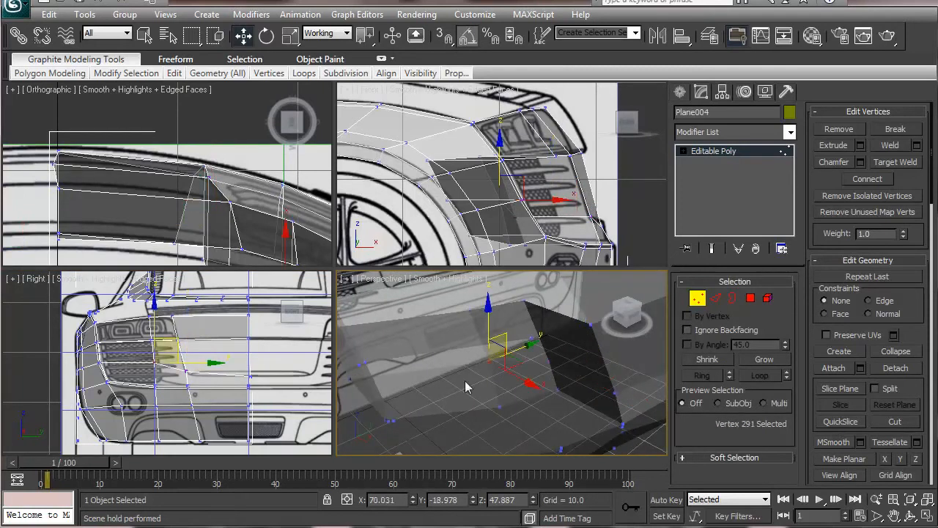
pyautogui.click(179, 343)
pyautogui.moveTo(179, 340); pyautogui.dragTo(175, 344)
pyautogui.moveTo(129, 390)
pyautogui.mouseDown(button='middle')
pyautogui.moveTo(194, 393)
pyautogui.moveTo(184, 386)
pyautogui.moveTo(187, 393)
pyautogui.moveTo(137, 400)
pyautogui.mouseUp(button='middle')
pyautogui.scroll(4, 202, 383)
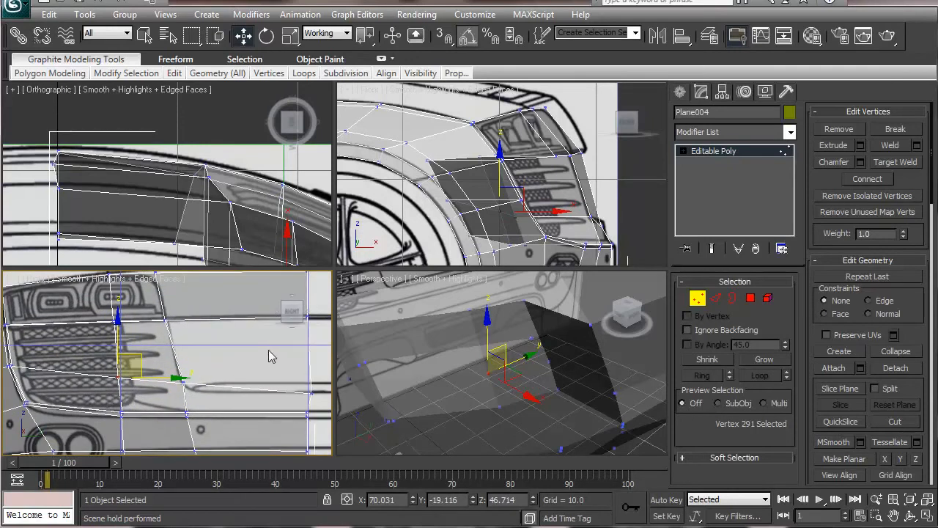
# Select the tail panel polygon between the grille and the centre line and extrude it outward by 1.993.
pyautogui.click(751, 298)
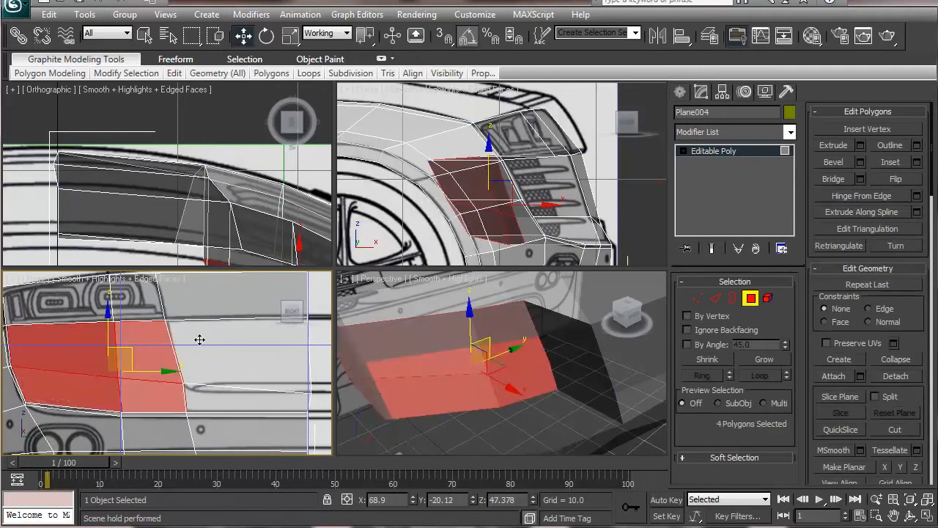
pyautogui.click(199, 344)
pyautogui.moveTo(220, 392); pyautogui.dragTo(120, 405, button='middle')
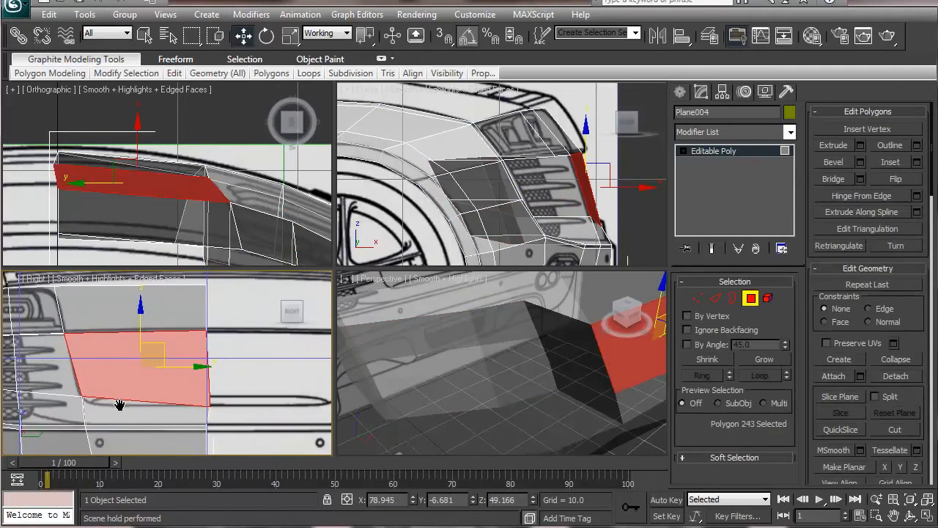
pyautogui.press('z')
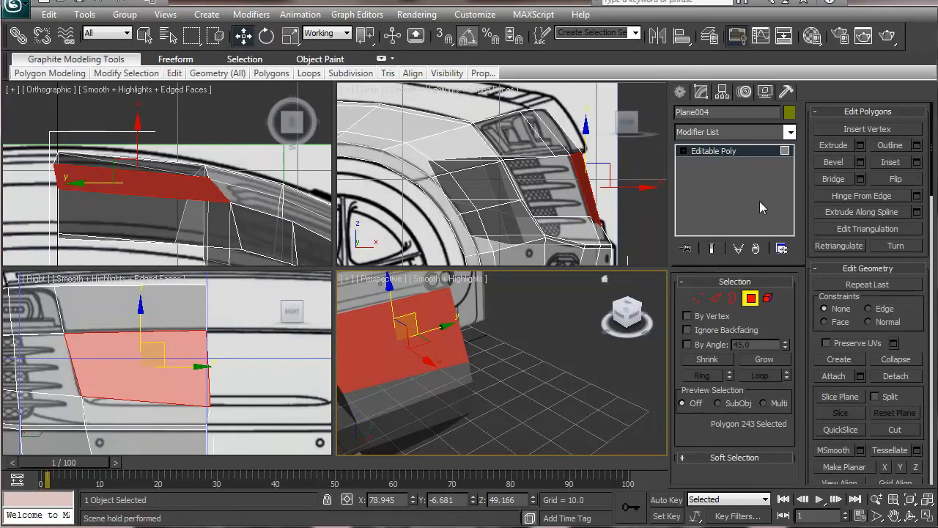
pyautogui.click(860, 145)
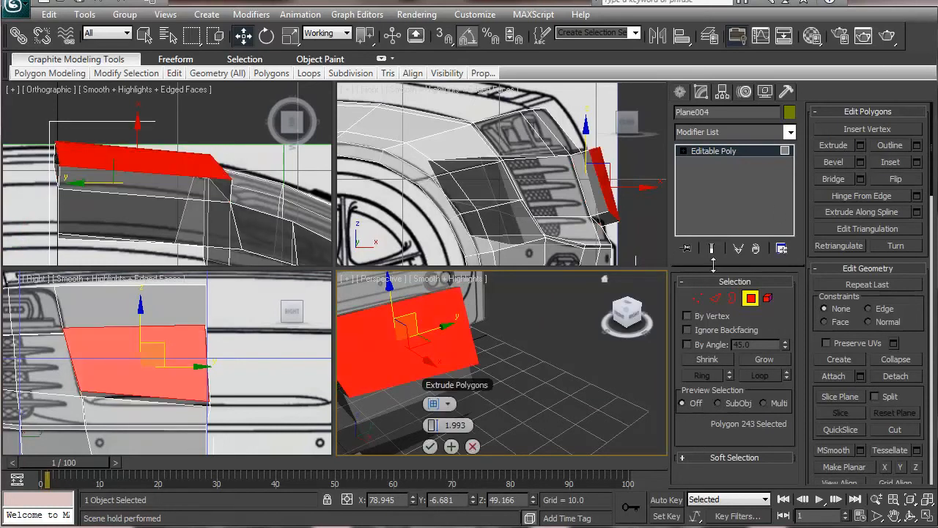
pyautogui.click(430, 446)
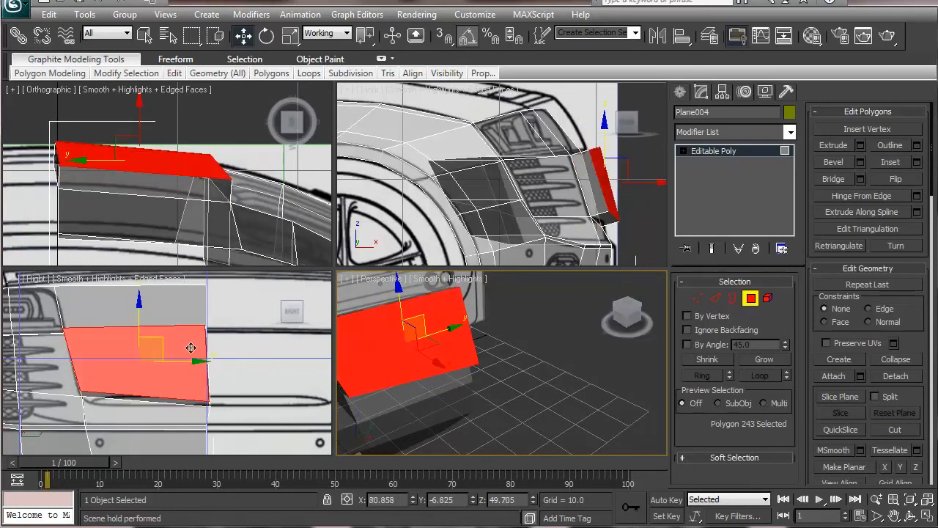
# Move the extruded tail panel face down about 0.51 to realign it with its base and scale it down to slope its sides.
pyautogui.moveTo(158, 340); pyautogui.dragTo(160, 345)
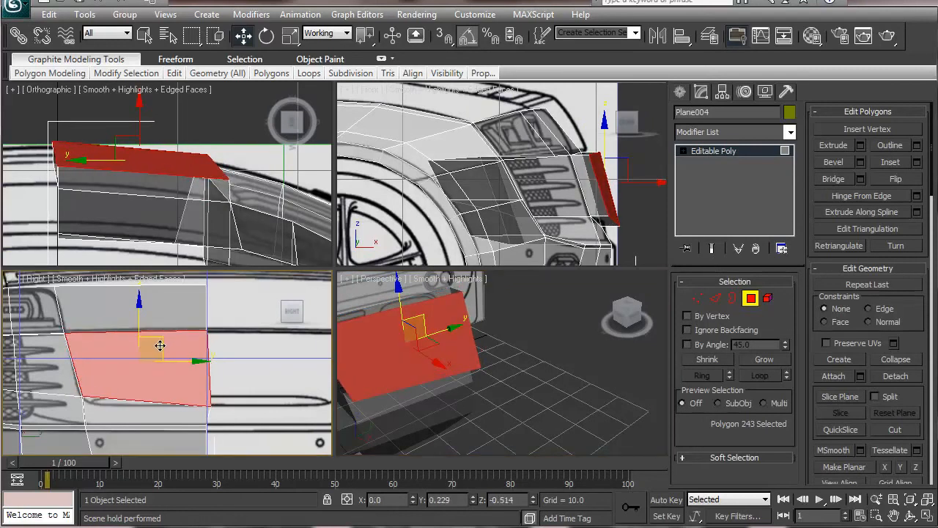
pyautogui.press('r')
pyautogui.moveTo(164, 345); pyautogui.dragTo(120, 347)
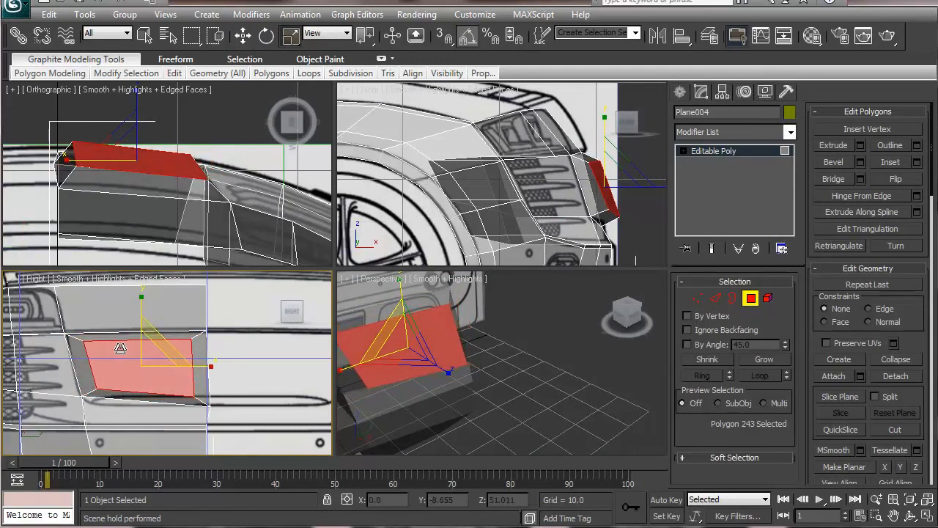
# Move the selected tail panel face inward past its surrounding surface so the raised panel becomes a recess.
pyautogui.press('w')
pyautogui.moveTo(375, 373); pyautogui.dragTo(464, 385, button='middle')
pyautogui.moveTo(458, 407); pyautogui.dragTo(452, 411, button='middle')
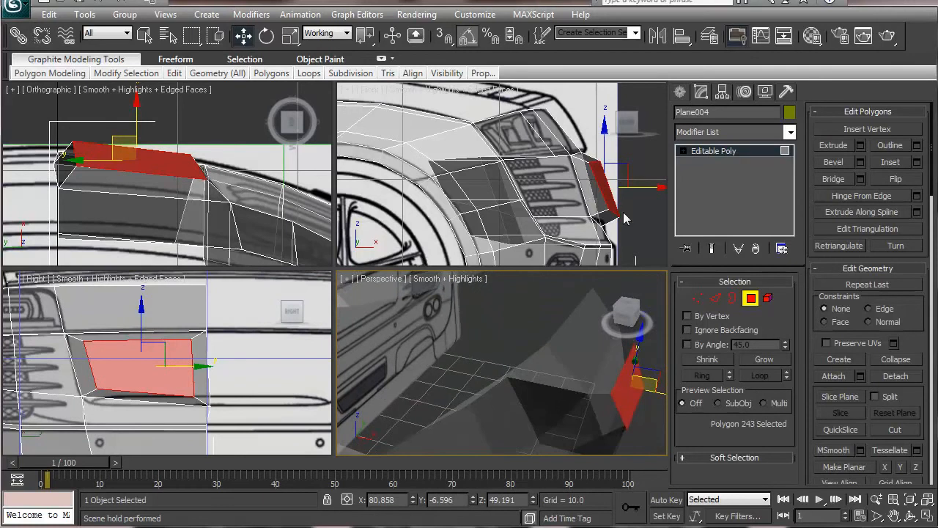
pyautogui.moveTo(658, 205); pyautogui.dragTo(631, 199, button='middle')
pyautogui.moveTo(631, 197); pyautogui.dragTo(597, 175)
pyautogui.press('e')
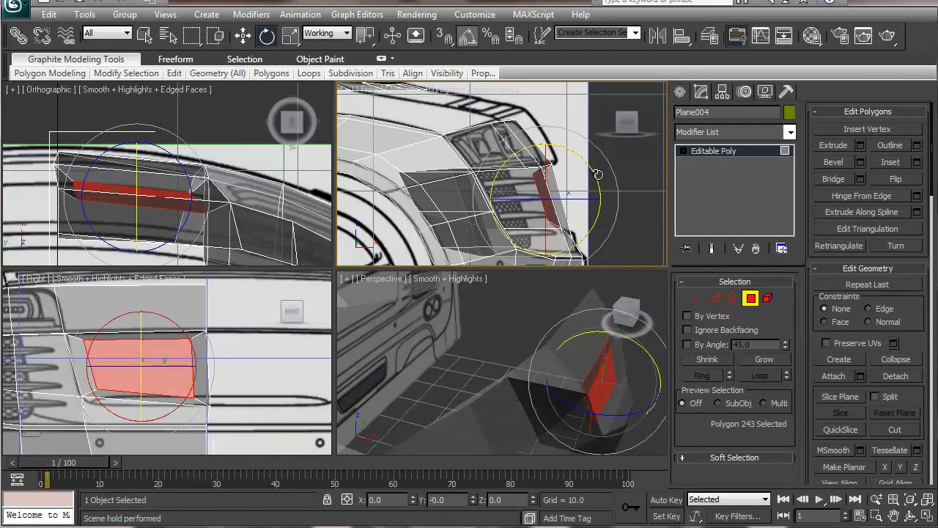
pyautogui.keyDown('alt'); pyautogui.moveTo(625, 407); pyautogui.dragTo(564, 396, button='middle'); pyautogui.keyUp('alt')
pyautogui.moveTo(192, 405); pyautogui.dragTo(184, 400, button='middle')
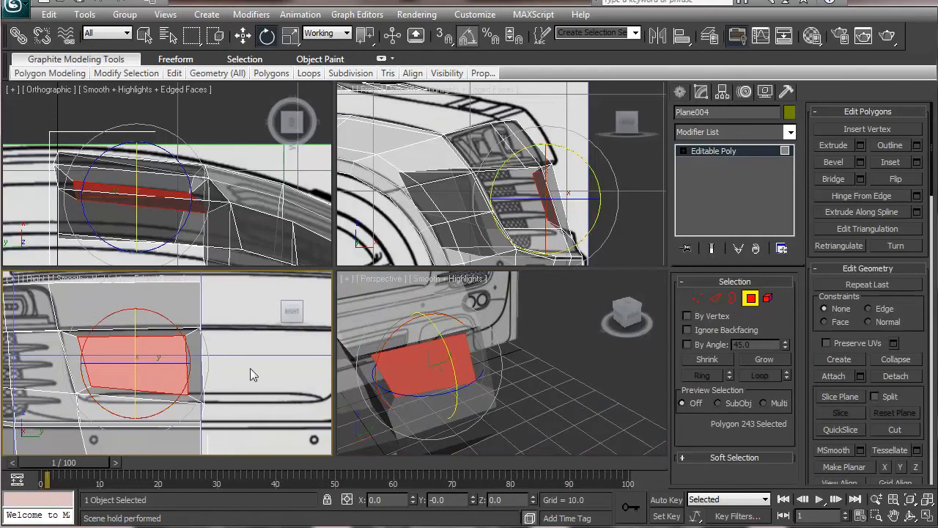
# Cut a new edge from the recessed panel's upper corner near the centre line straight across to the centre-line edge.
pyautogui.click(697, 297)
pyautogui.scroll(2, 293, 324)
pyautogui.scroll(2, 272, 331)
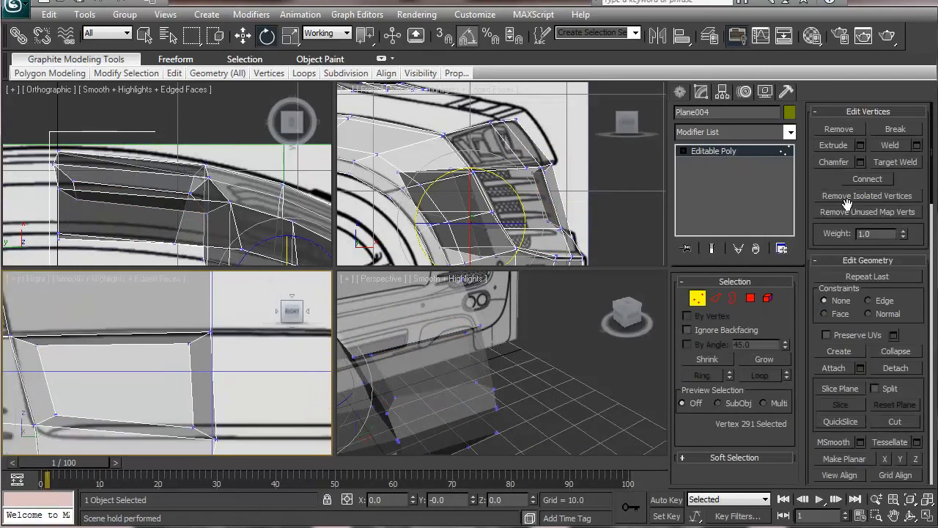
pyautogui.click(912, 423)
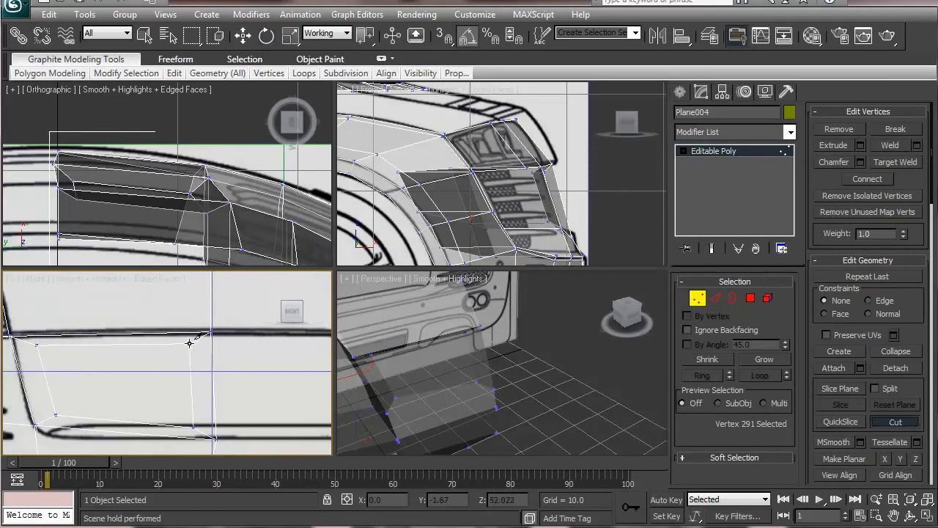
pyautogui.click(188, 342)
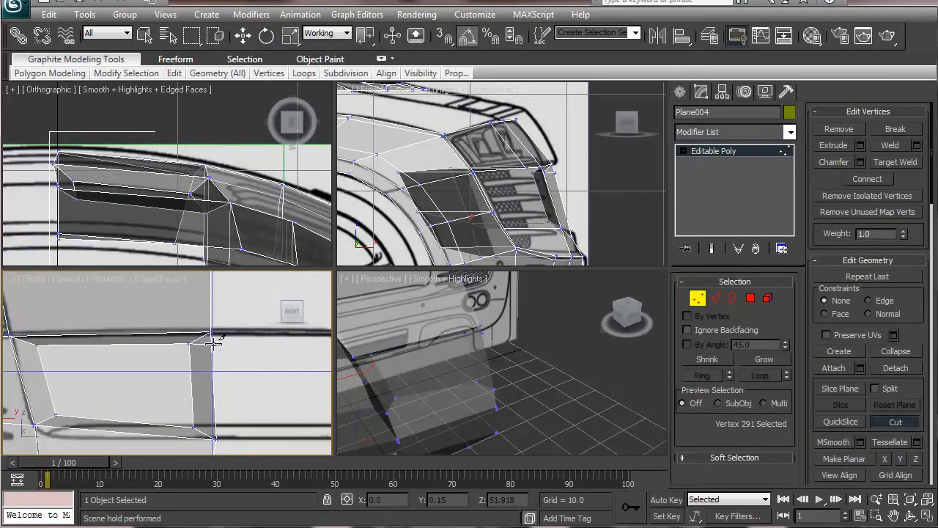
pyautogui.click(197, 424)
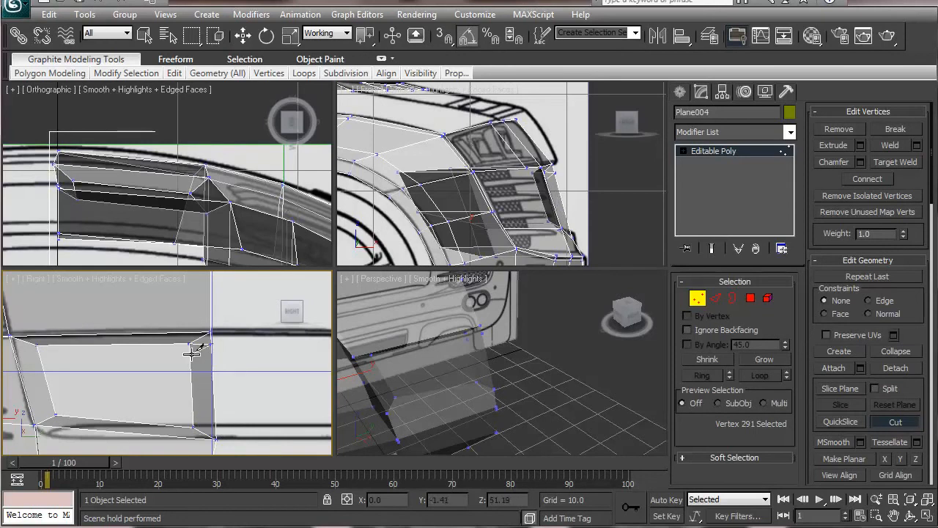
pyautogui.click(188, 344)
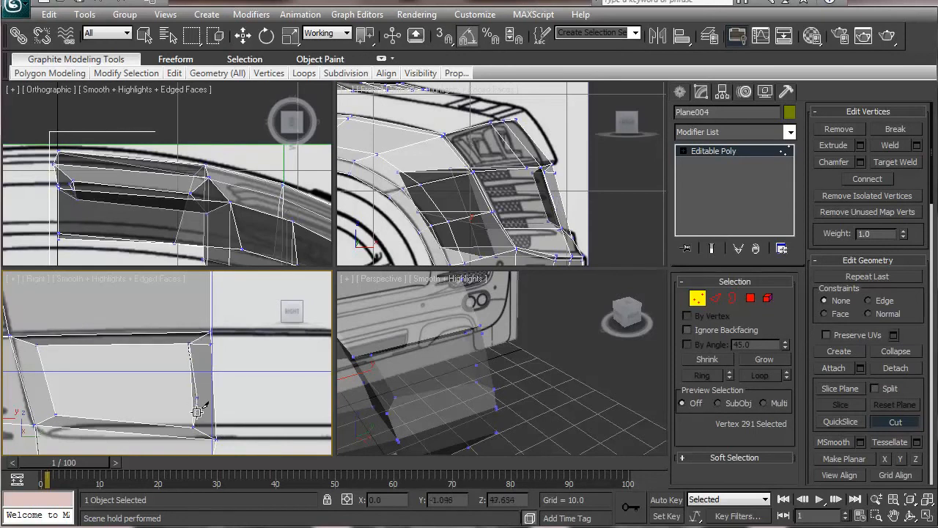
pyautogui.click(193, 427)
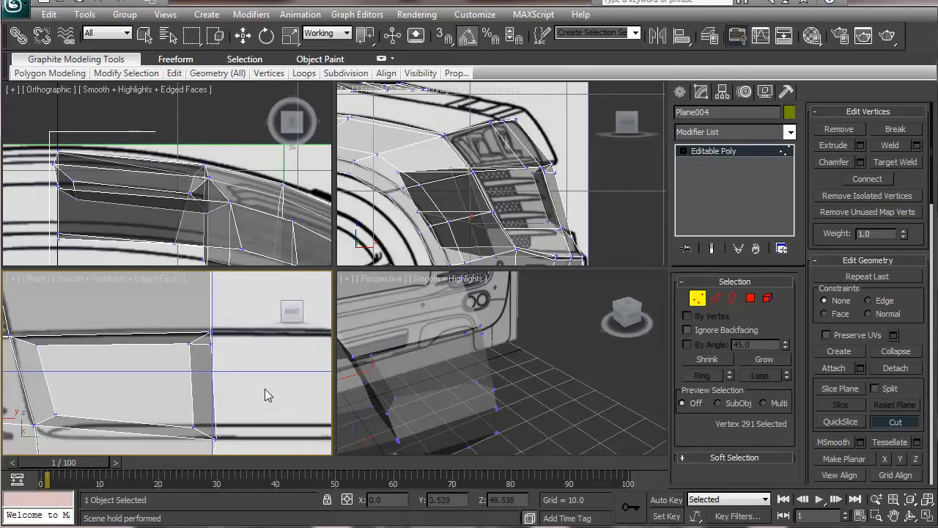
# Cut a matching edge from the recessed panel's lower corner near the centre line across to the centre-line edge.
pyautogui.moveTo(209, 398); pyautogui.dragTo(253, 360, button='middle')
pyautogui.scroll(5, 216, 373)
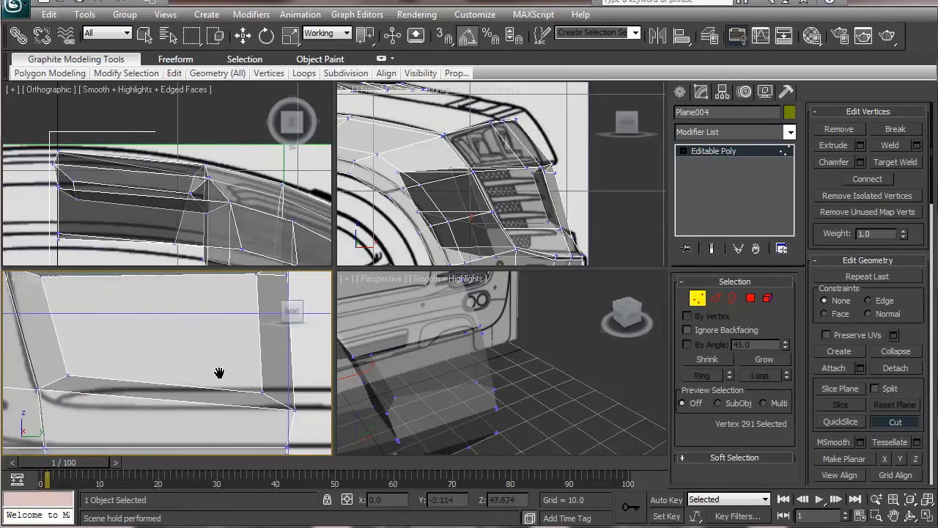
pyautogui.click(230, 427)
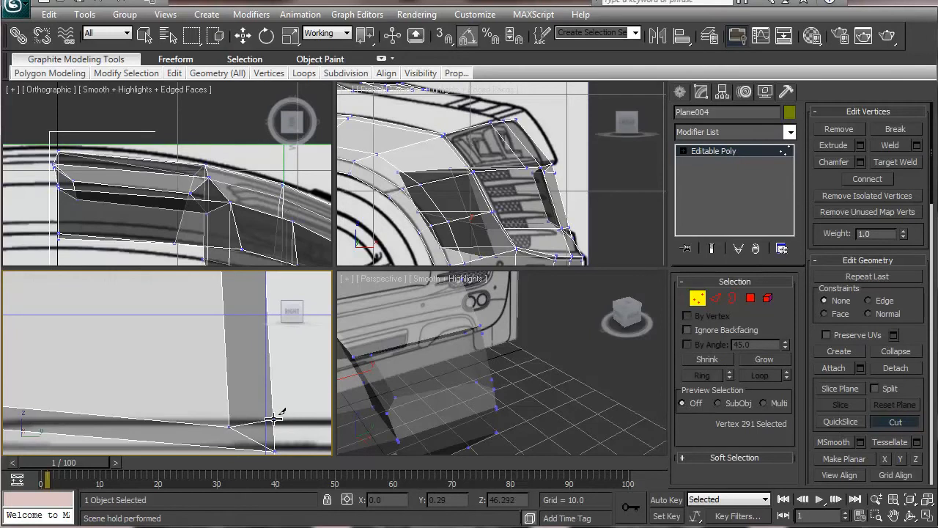
pyautogui.click(272, 419)
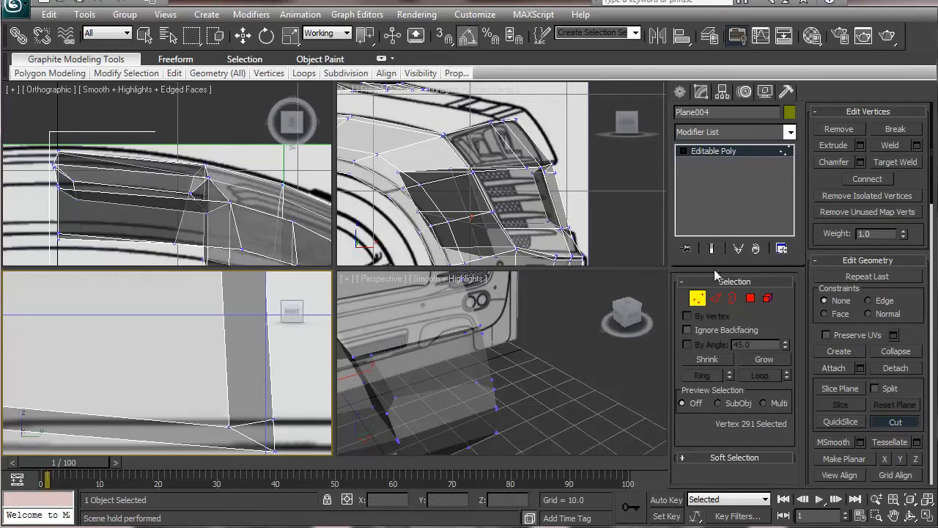
pyautogui.click(898, 422)
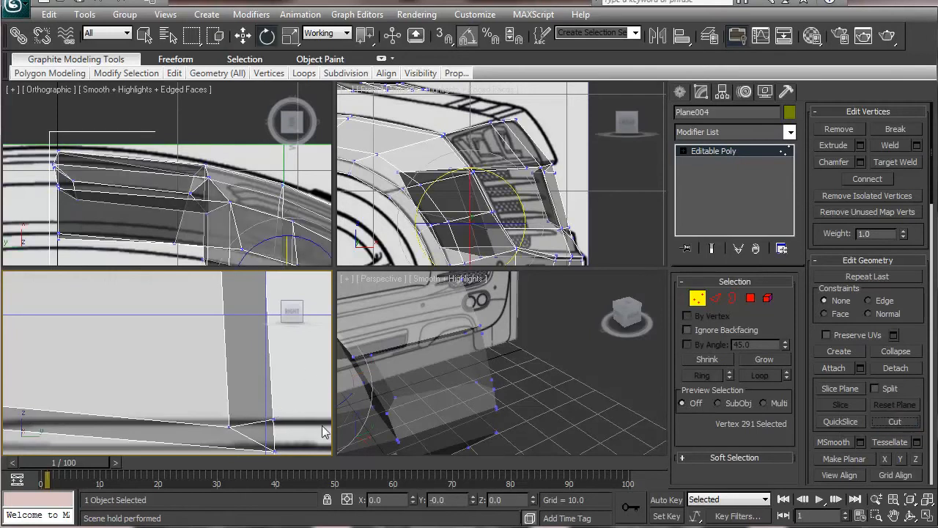
# Raise the recessed panel's lower corner vertex near the centre line to Z 46.181 to level it with the new cut.
pyautogui.click(229, 424)
pyautogui.press('w')
pyautogui.moveTo(228, 368); pyautogui.dragTo(236, 366)
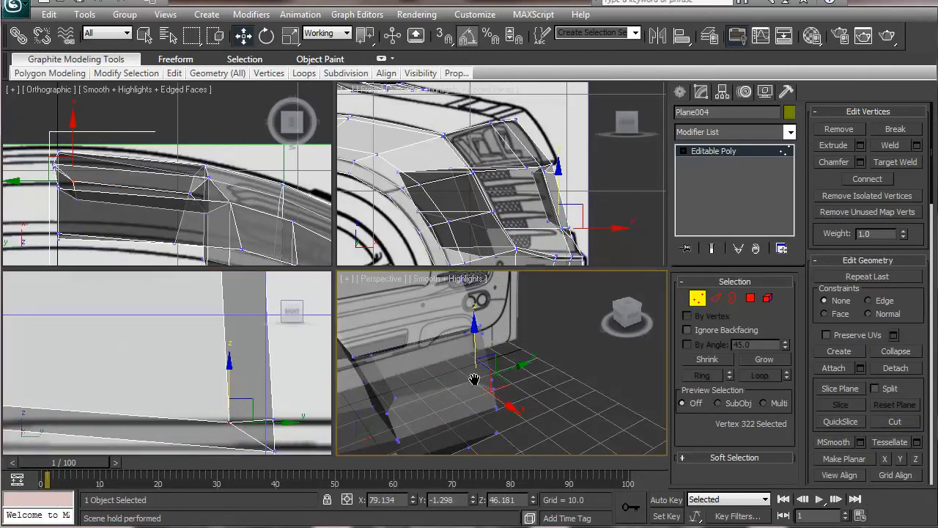
pyautogui.moveTo(473, 385); pyautogui.dragTo(486, 370, button='middle')
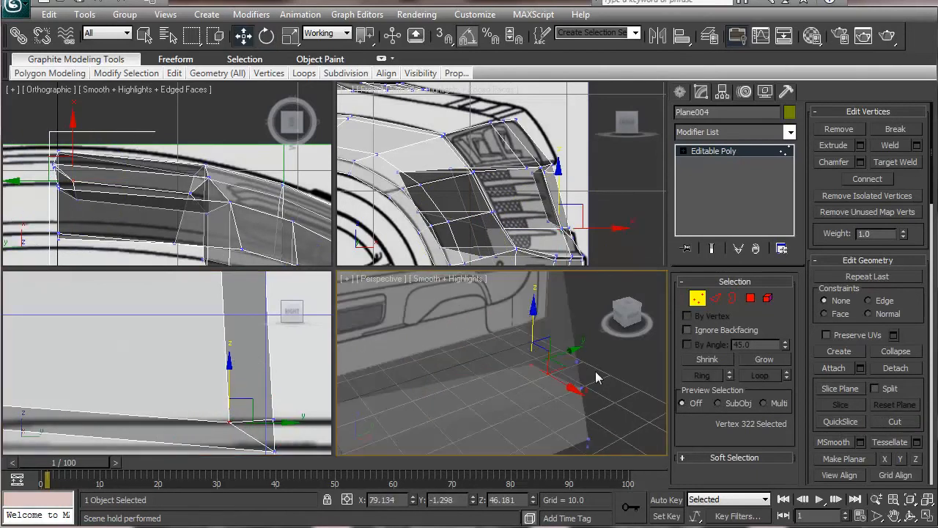
pyautogui.scroll(-5, 195, 378)
pyautogui.scroll(5, 188, 383)
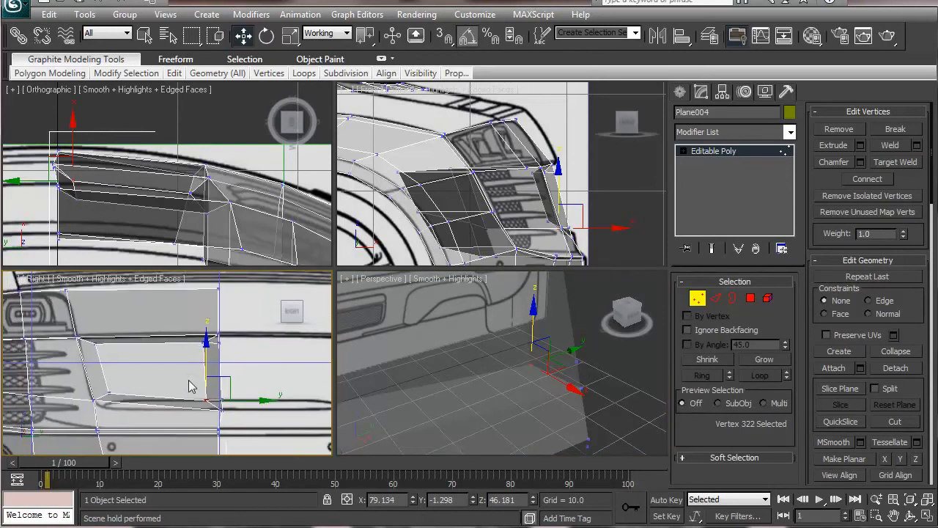
# Try to target-weld the upper corner of the recessed panel with the cut vertex on the centre line.
pyautogui.click(883, 164)
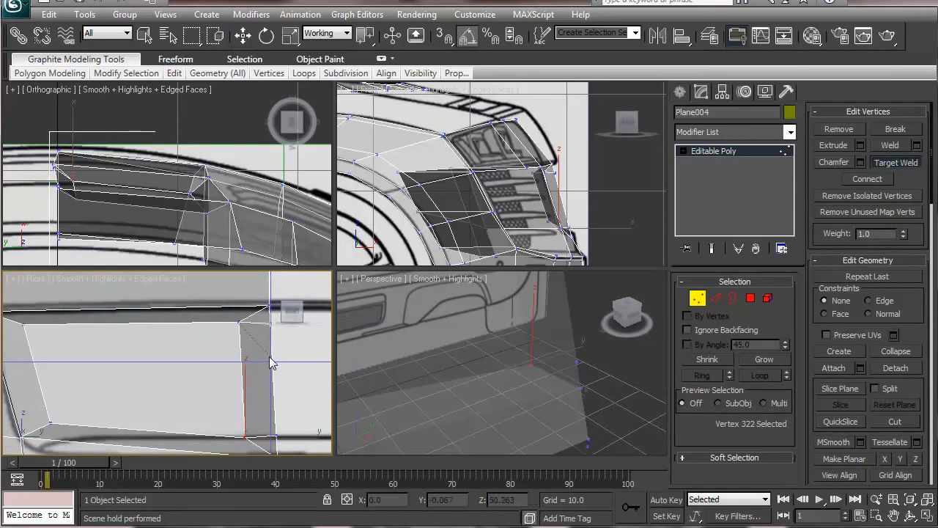
pyautogui.moveTo(270, 322); pyautogui.dragTo(217, 358, button='middle')
pyautogui.rightClick(217, 358)
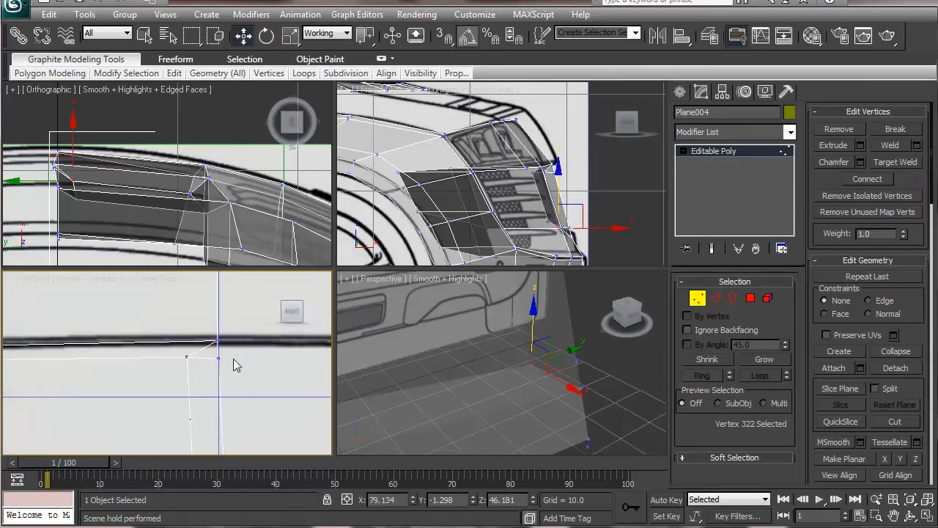
pyautogui.click(189, 356)
pyautogui.click(896, 162)
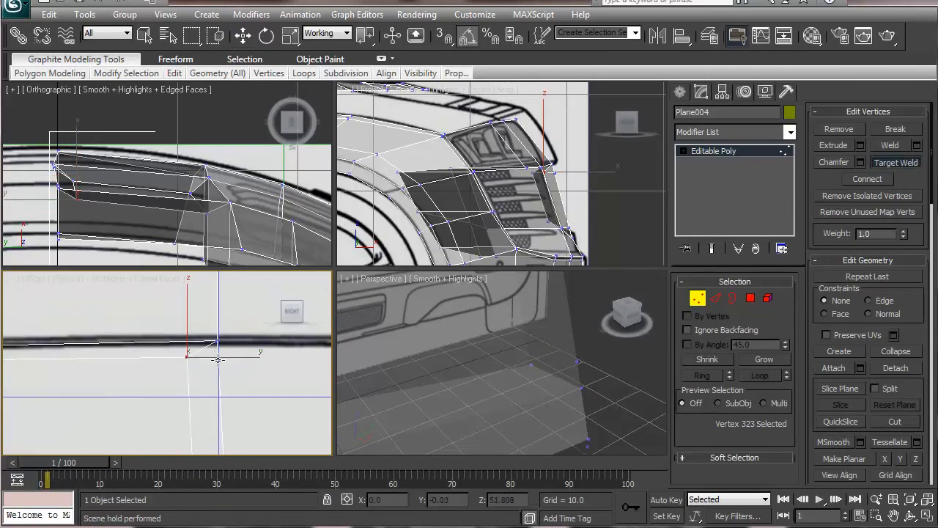
pyautogui.click(183, 362)
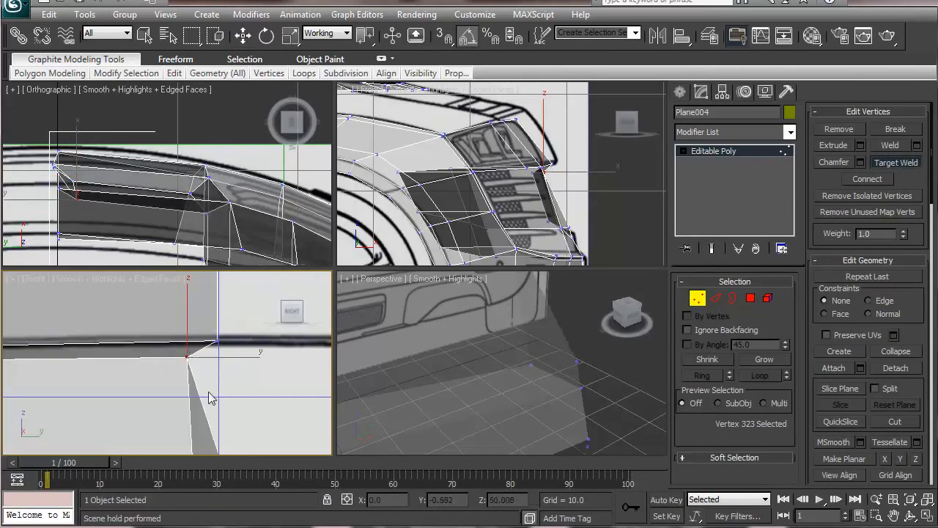
pyautogui.moveTo(262, 355); pyautogui.dragTo(238, 310, button='middle')
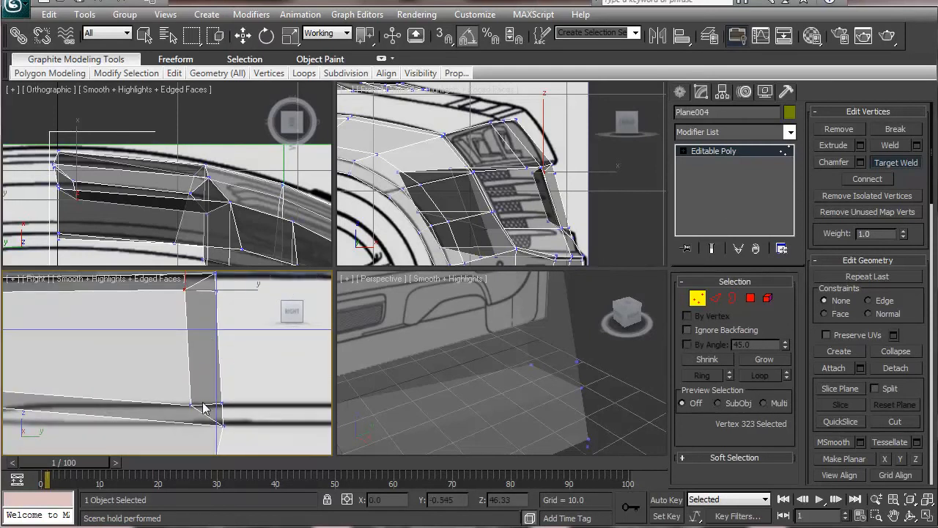
pyautogui.press('w')
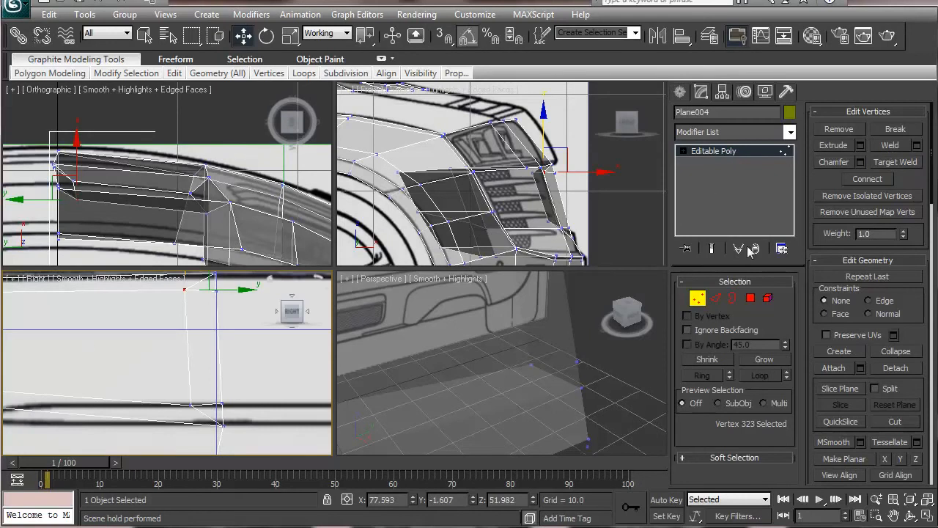
# Target-weld the recessed panel's upper and lower corner vertices onto the matching cut vertices on the centre line.
pyautogui.click(204, 369)
pyautogui.click(893, 162)
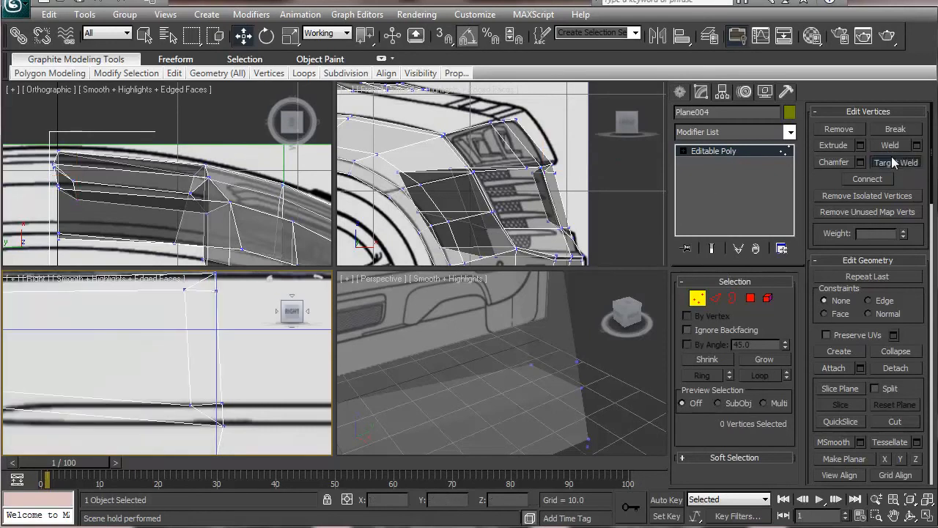
pyautogui.click(183, 290)
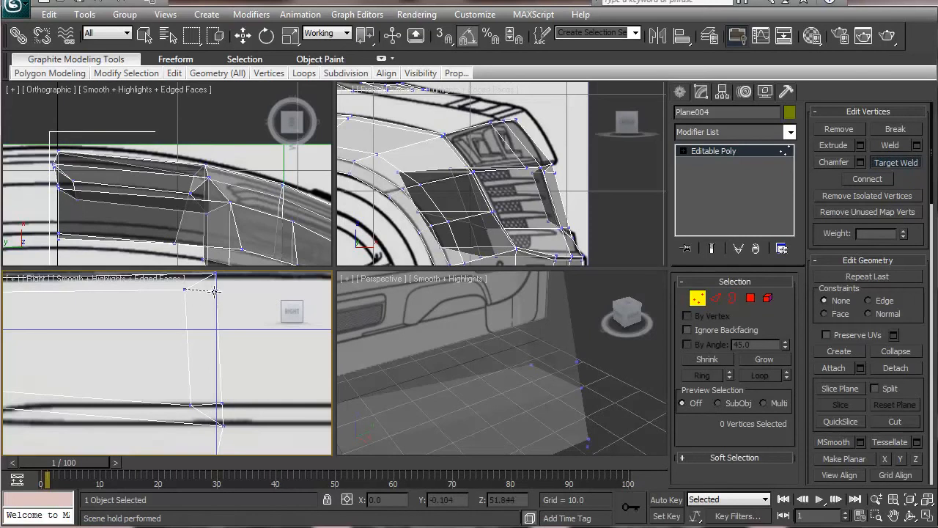
pyautogui.click(217, 291)
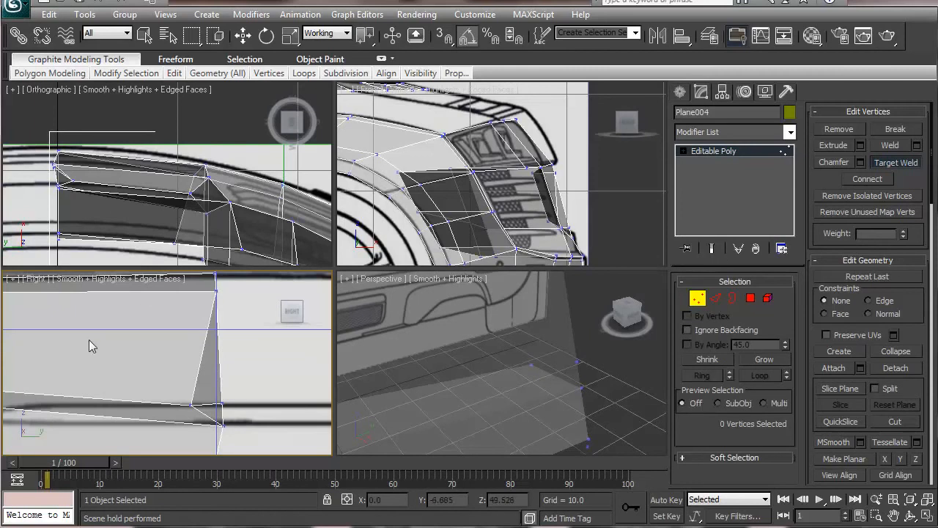
pyautogui.click(190, 405)
pyautogui.click(220, 404)
pyautogui.press('w')
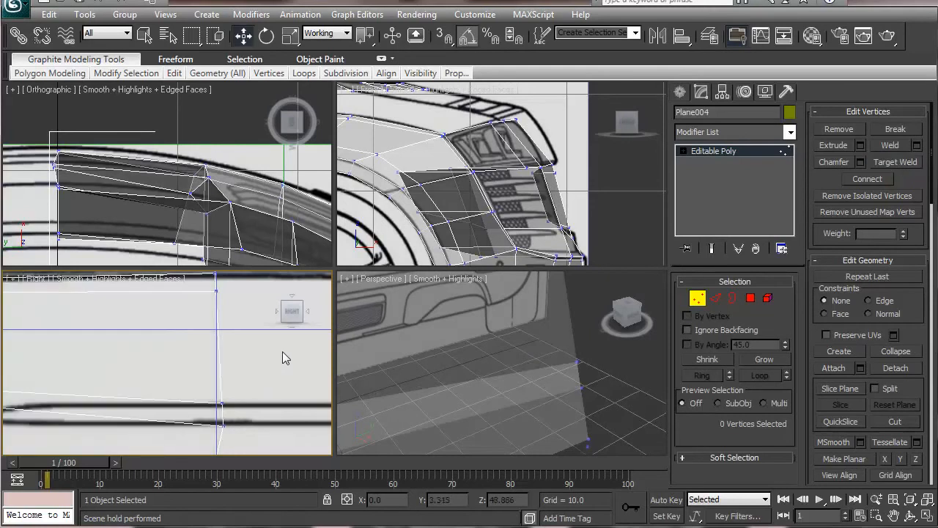
# Select the two welded centre-line vertices and move them inward along X to 78.296.
pyautogui.moveTo(563, 351); pyautogui.dragTo(584, 377)
pyautogui.keyDown('alt'); pyautogui.moveTo(584, 377); pyautogui.dragTo(527, 407, button='middle'); pyautogui.keyUp('alt')
pyautogui.moveTo(545, 370); pyautogui.dragTo(564, 420)
pyautogui.keyDown('alt'); pyautogui.moveTo(564, 419); pyautogui.dragTo(578, 386, button='middle'); pyautogui.keyUp('alt')
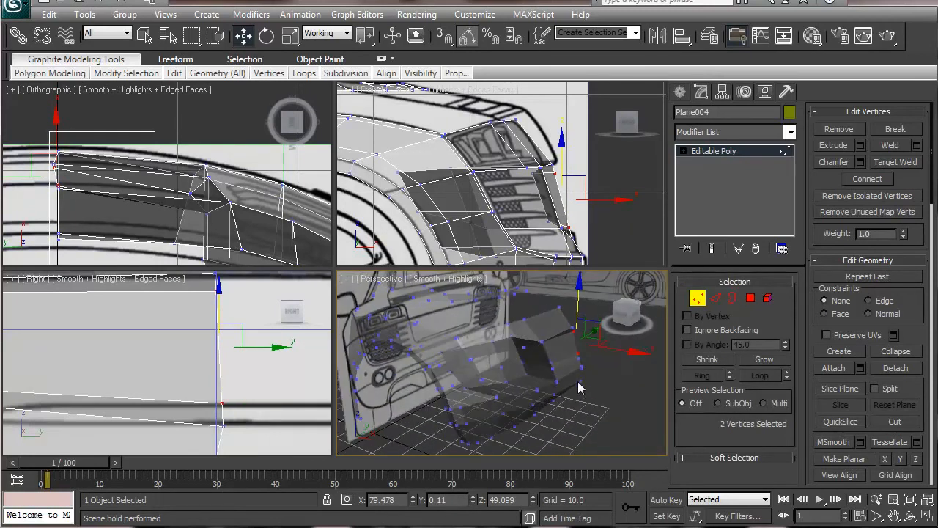
pyautogui.moveTo(635, 350); pyautogui.dragTo(627, 351)
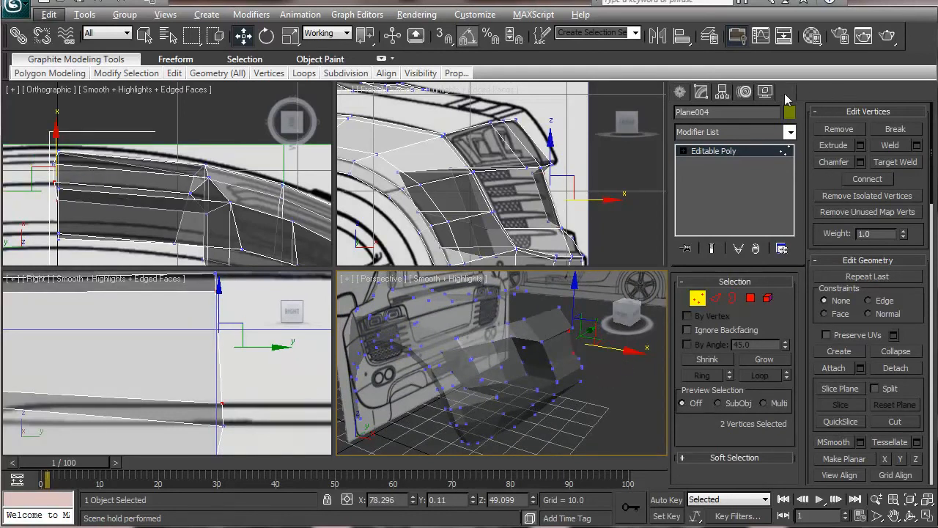
# Turn off see-through display to inspect the solid bumper shape, then reselect the body and turn see-through back on.
pyautogui.click(759, 97)
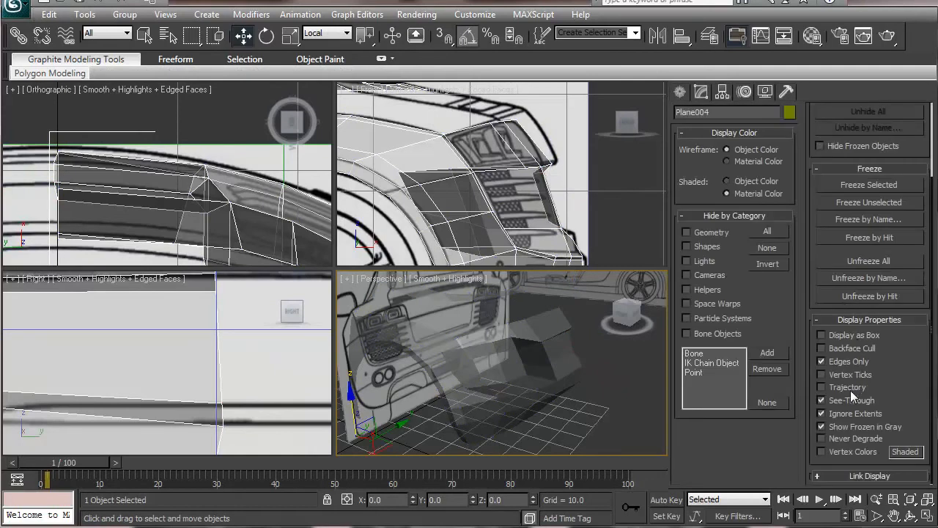
pyautogui.click(821, 400)
pyautogui.click(580, 378)
pyautogui.keyDown('alt'); pyautogui.moveTo(581, 378); pyautogui.dragTo(536, 386, button='middle'); pyautogui.keyUp('alt')
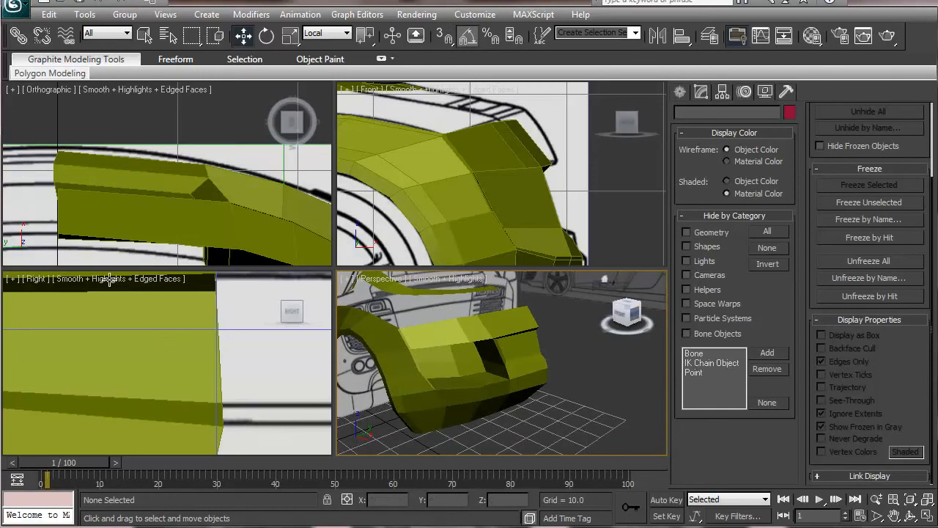
pyautogui.click(98, 250)
pyautogui.click(841, 402)
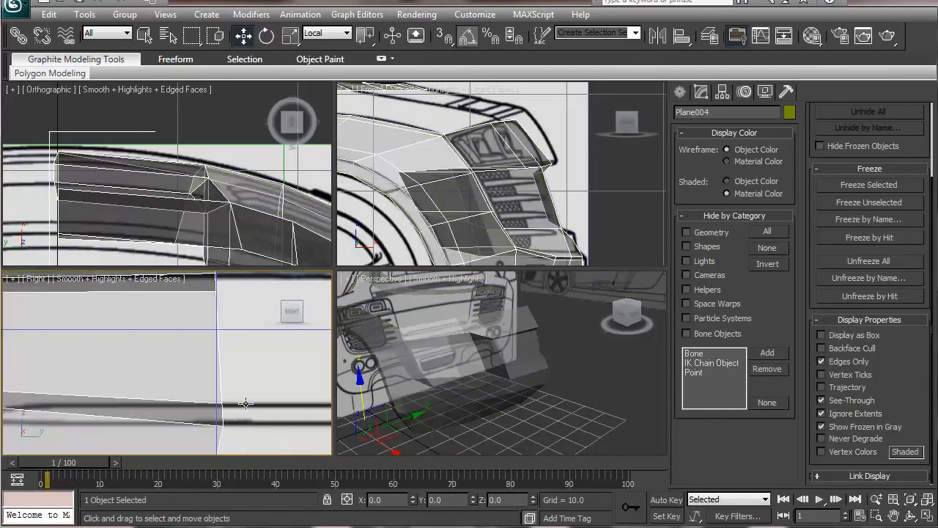
# Select the two recessed edges where the grille opening meets the central tail panel and move them along Y to -17.461.
pyautogui.moveTo(443, 355); pyautogui.dragTo(548, 365, button='middle')
pyautogui.scroll(3, 549, 365)
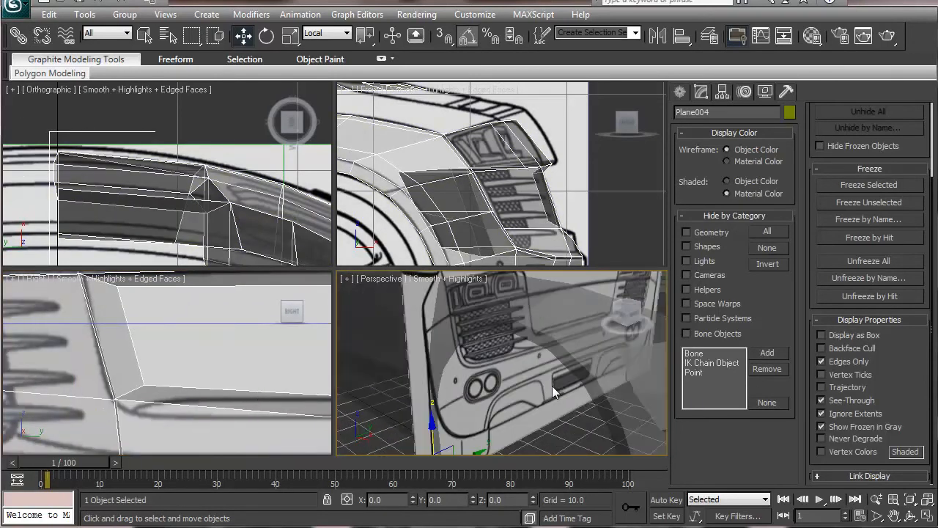
pyautogui.moveTo(465, 384); pyautogui.dragTo(415, 325, button='middle')
pyautogui.click(701, 94)
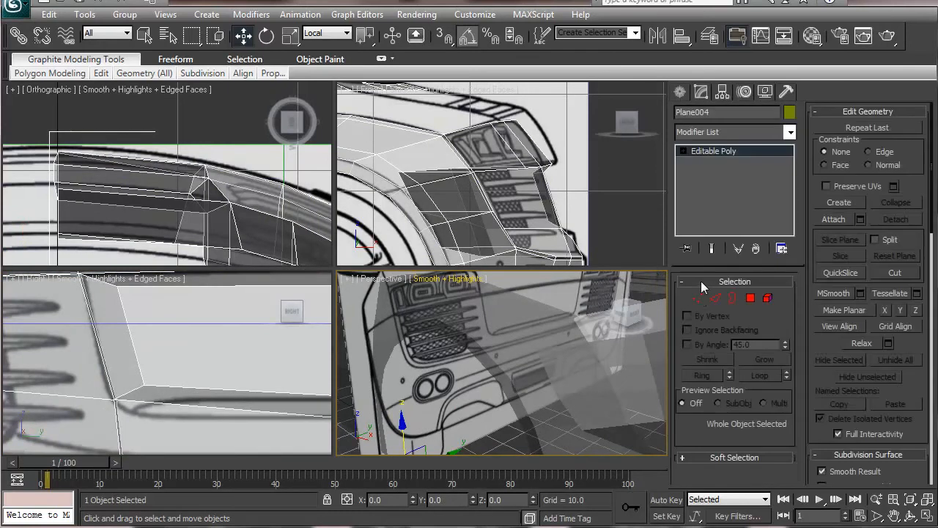
pyautogui.click(716, 299)
pyautogui.moveTo(655, 389); pyautogui.dragTo(585, 387, button='middle')
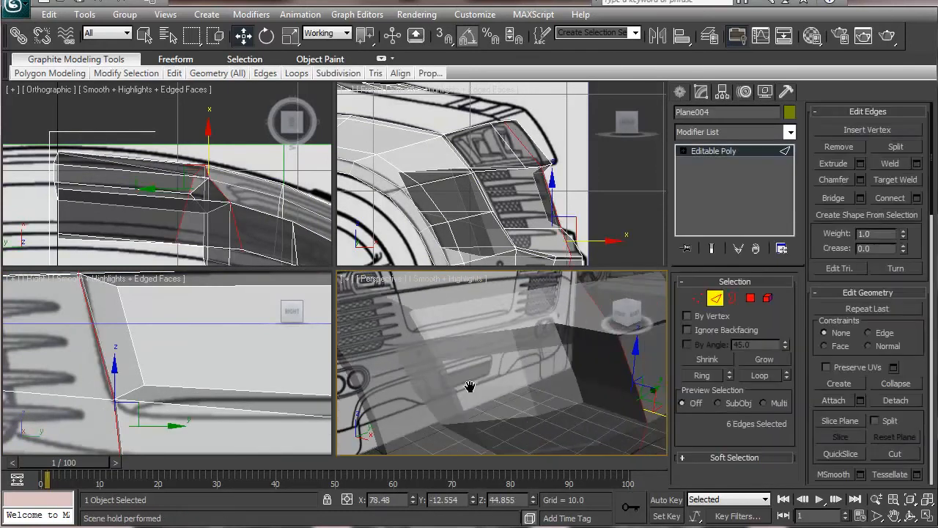
pyautogui.click(579, 384)
pyautogui.keyDown('ctrl'); pyautogui.click(562, 351); pyautogui.keyUp('ctrl')
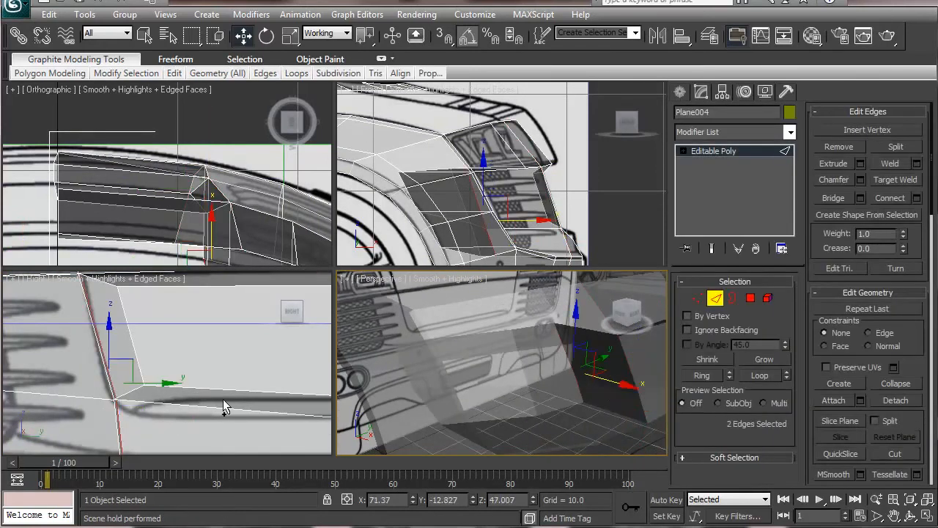
pyautogui.scroll(-4, 117, 381)
pyautogui.moveTo(117, 381); pyautogui.dragTo(186, 371, button='middle')
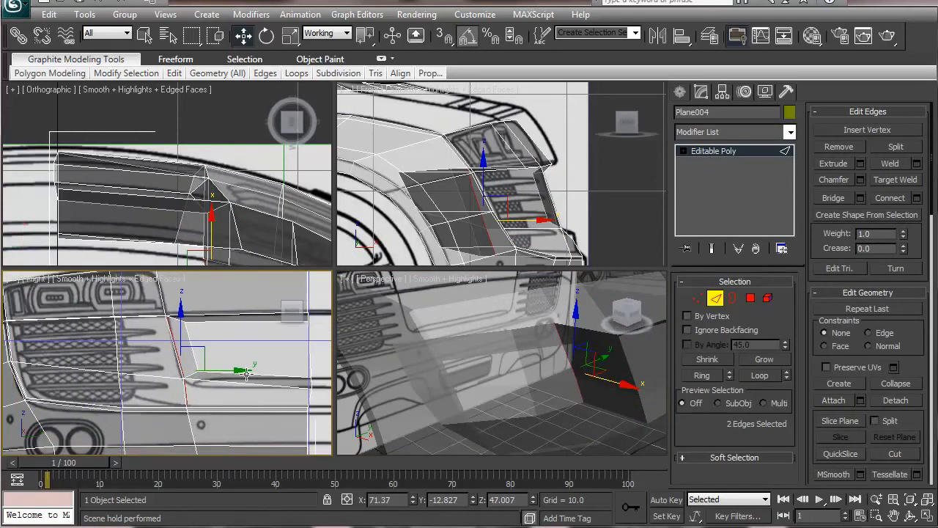
pyautogui.moveTo(220, 370); pyautogui.dragTo(193, 369)
# Select the next two vertical edges in the middle of the grille recess and move them to Y -23.112 and X 68.235.
pyautogui.click(115, 374)
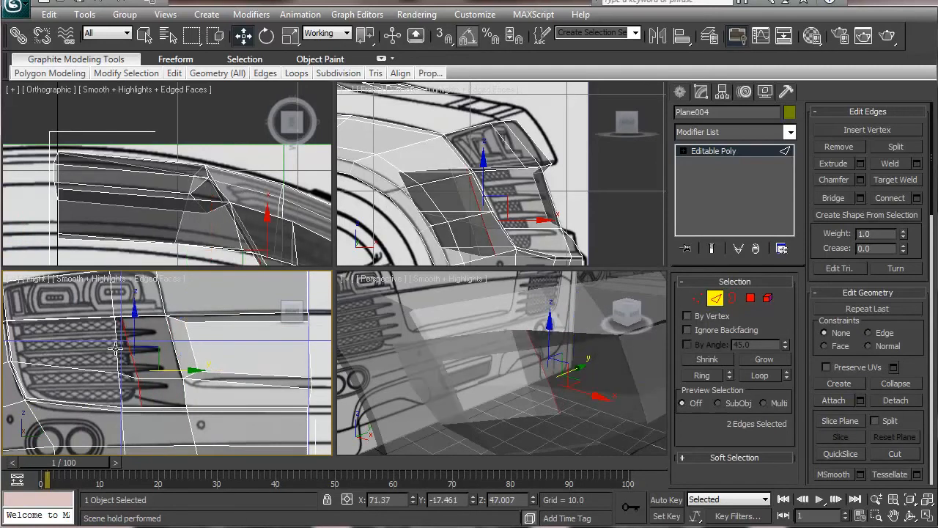
pyautogui.keyDown('ctrl'); pyautogui.click(122, 391); pyautogui.keyUp('ctrl')
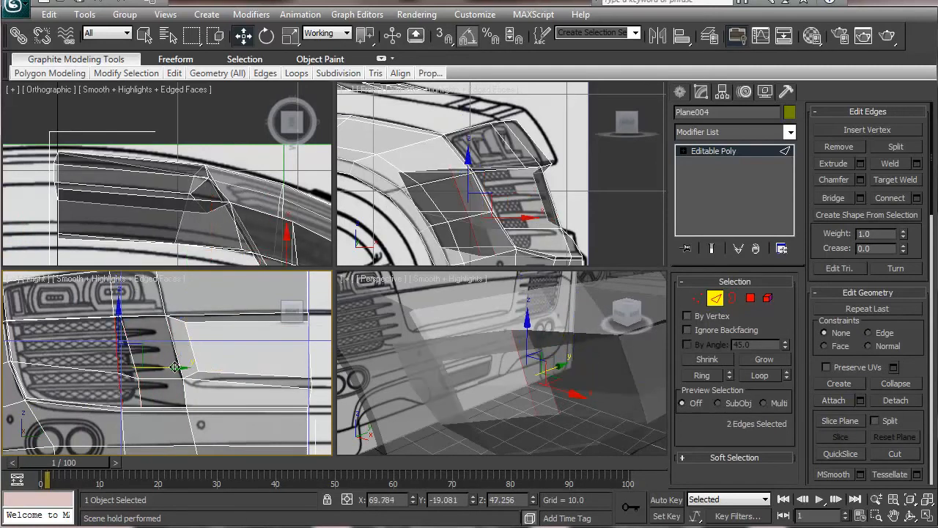
pyautogui.moveTo(176, 367); pyautogui.dragTo(95, 366)
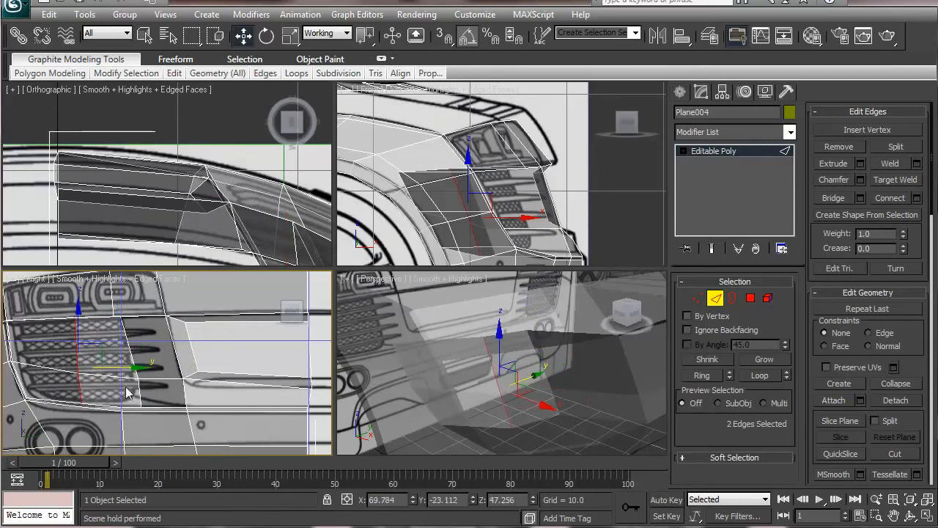
pyautogui.click(543, 402)
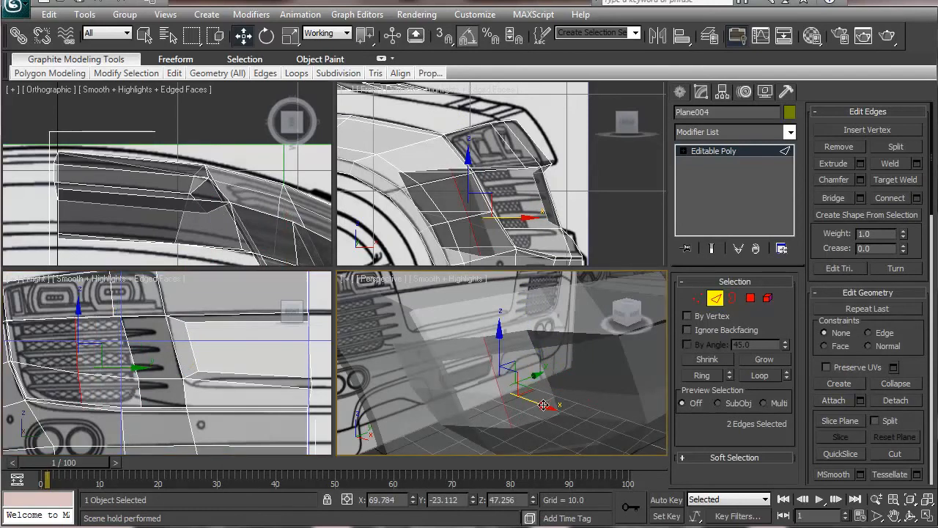
pyautogui.moveTo(543, 404); pyautogui.dragTo(518, 324)
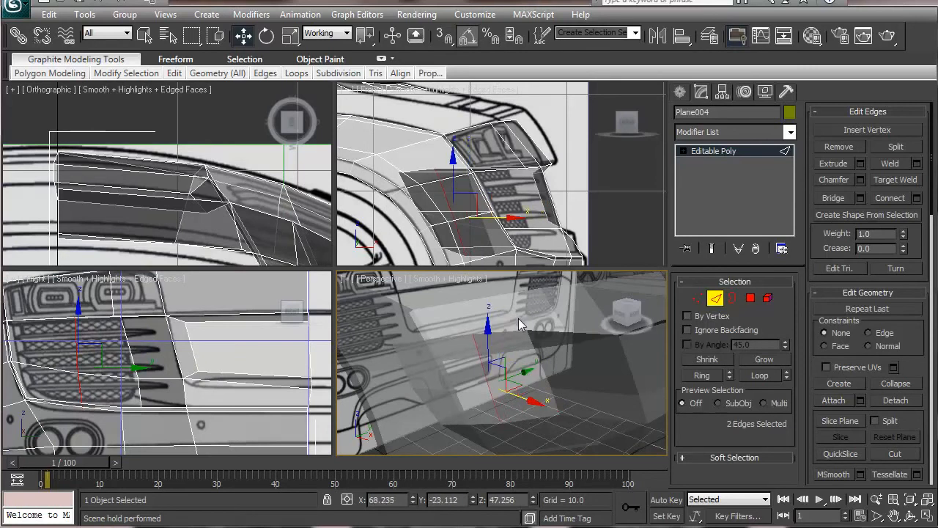
# Turn off see-through display to inspect the solid rear fender and grille recess, then reselect the body and restore see-through.
pyautogui.keyDown('alt'); pyautogui.moveTo(574, 415); pyautogui.dragTo(532, 408, button='middle'); pyautogui.keyUp('alt')
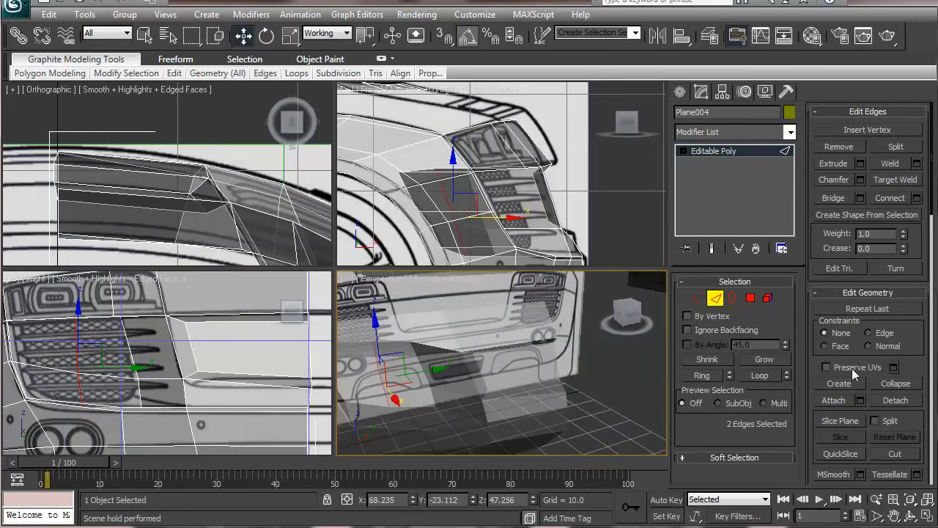
pyautogui.click(765, 91)
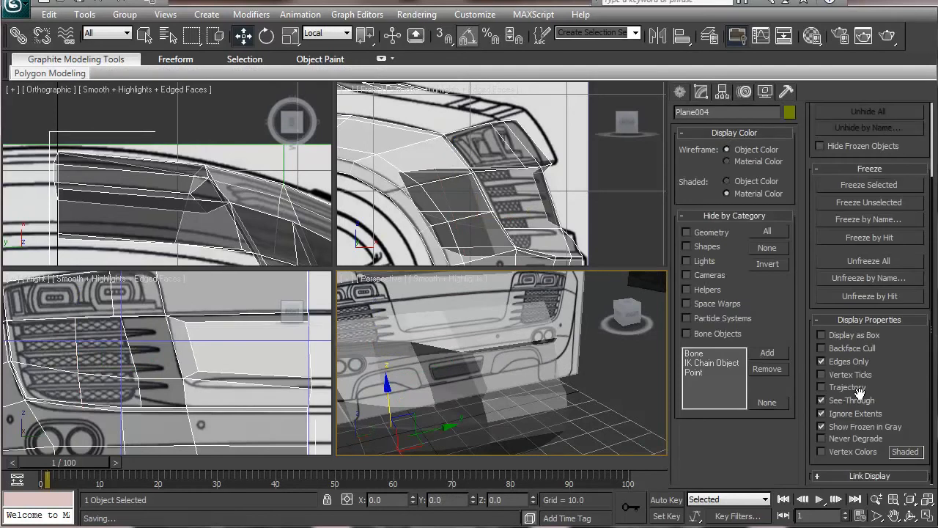
pyautogui.click(822, 401)
pyautogui.click(604, 422)
pyautogui.scroll(-5, 604, 423)
pyautogui.keyDown('alt'); pyautogui.moveTo(604, 423); pyautogui.dragTo(596, 405, button='middle'); pyautogui.keyUp('alt')
pyautogui.scroll(8, 575, 410)
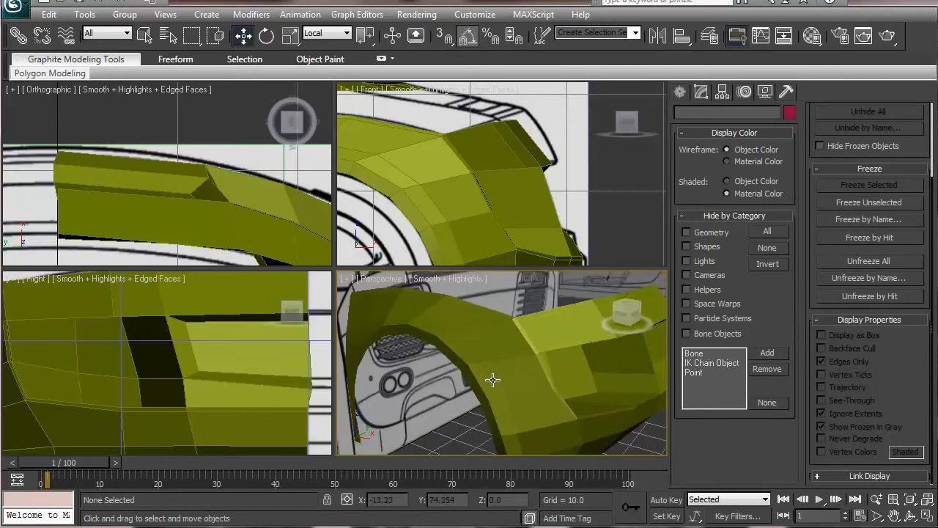
pyautogui.keyDown('alt'); pyautogui.moveTo(492, 379); pyautogui.dragTo(503, 384, button='middle'); pyautogui.keyUp('alt')
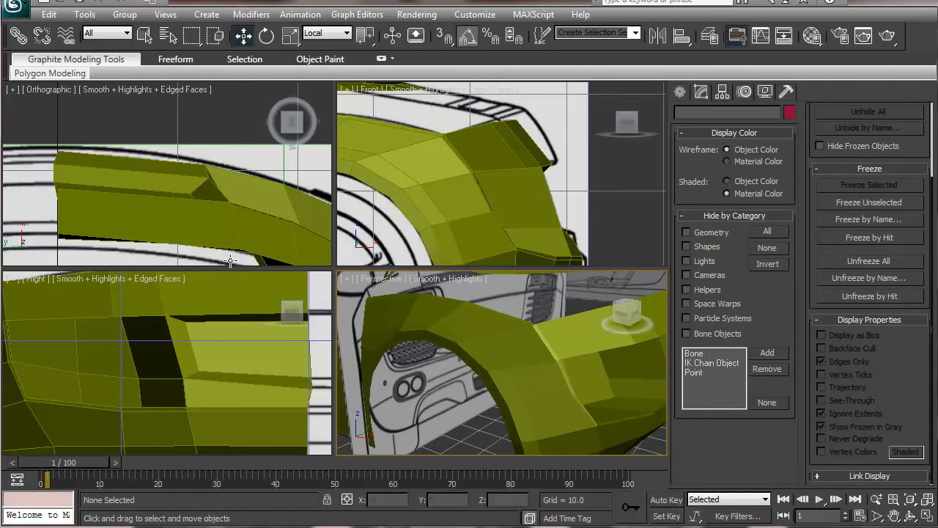
pyautogui.click(192, 378)
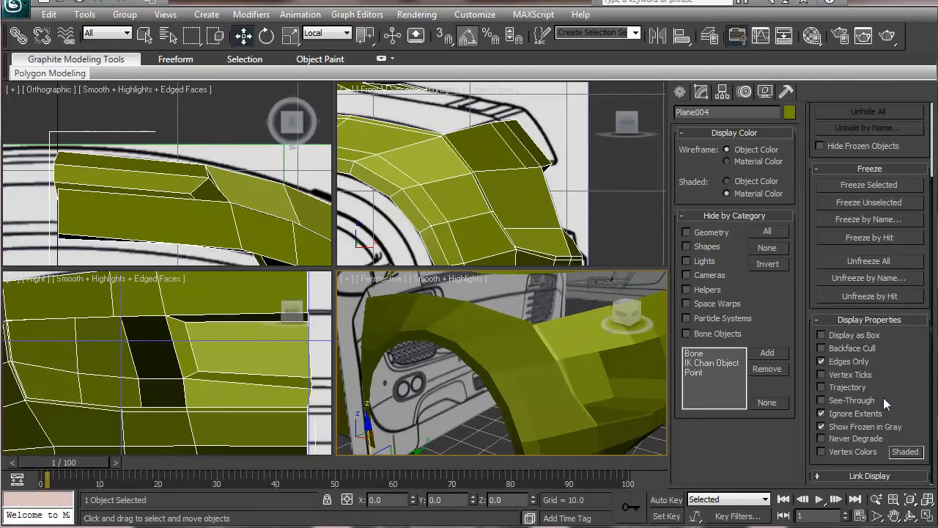
pyautogui.click(854, 400)
# Remove the short cross edge near the rear end of the roof-pillar strip, above the rear wheel arch.
pyautogui.moveTo(167, 209); pyautogui.dragTo(69, 104, button='middle')
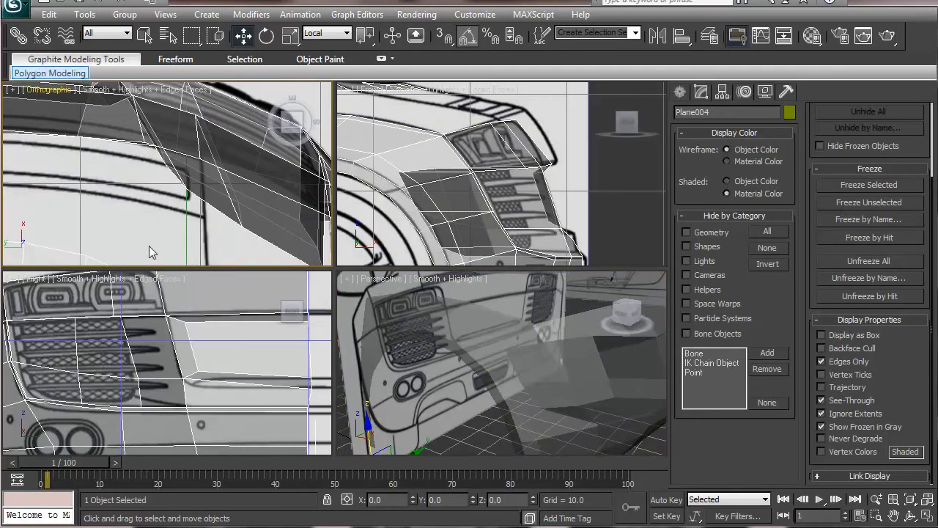
pyautogui.moveTo(50, 73)
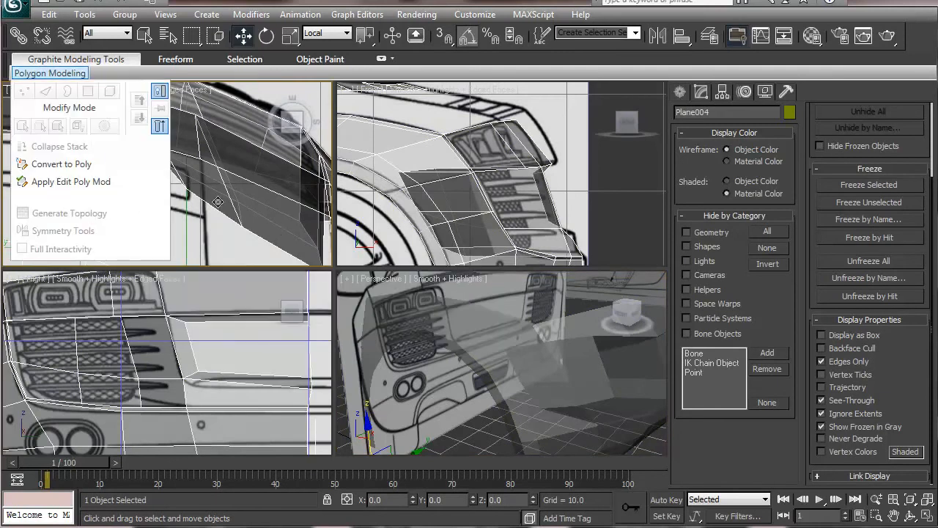
pyautogui.keyDown('alt'); pyautogui.moveTo(199, 225); pyautogui.dragTo(66, 59, button='middle'); pyautogui.keyUp('alt')
pyautogui.scroll(-3, 98, 132)
pyautogui.moveTo(115, 186); pyautogui.dragTo(132, 114, button='middle')
pyautogui.scroll(8, 579, 176)
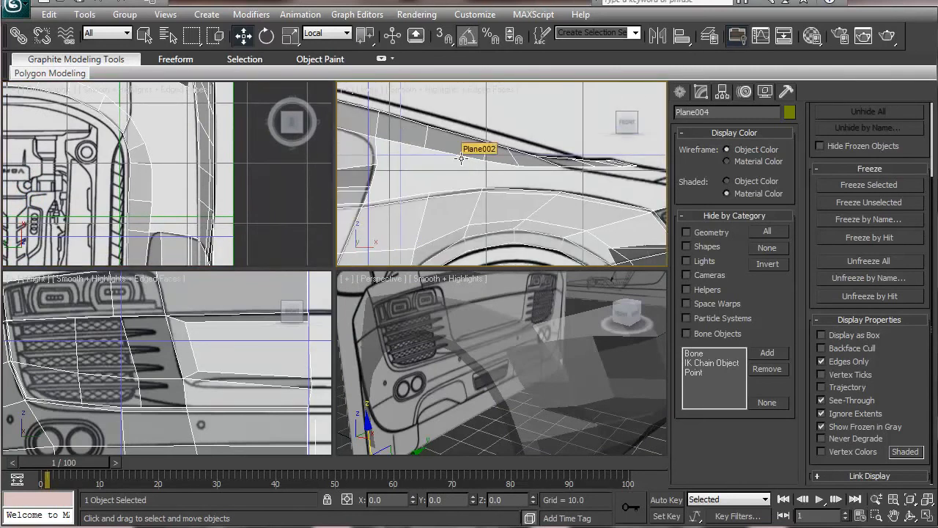
pyautogui.click(701, 92)
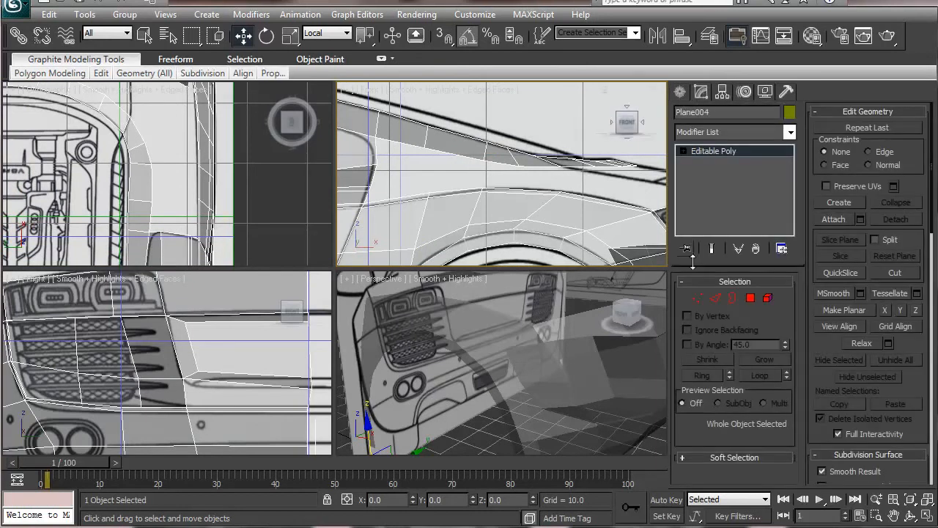
pyautogui.click(716, 298)
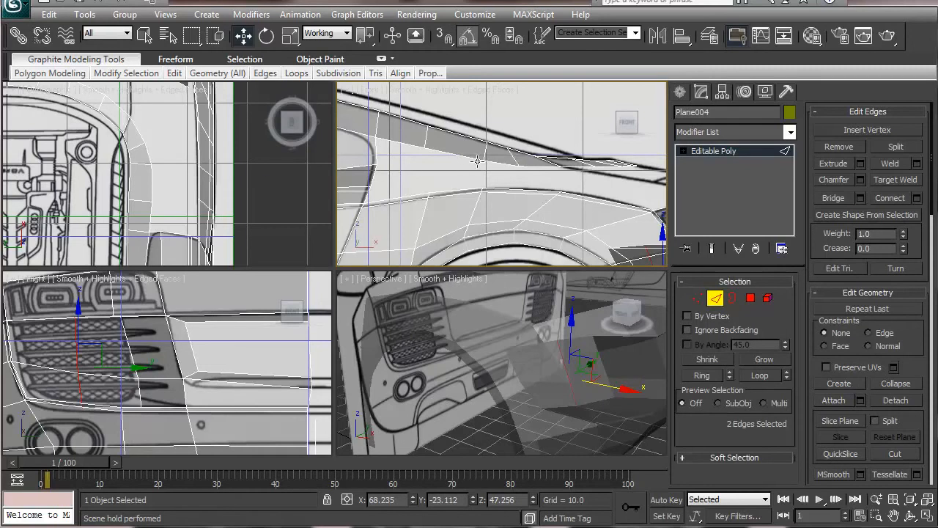
pyautogui.click(513, 159)
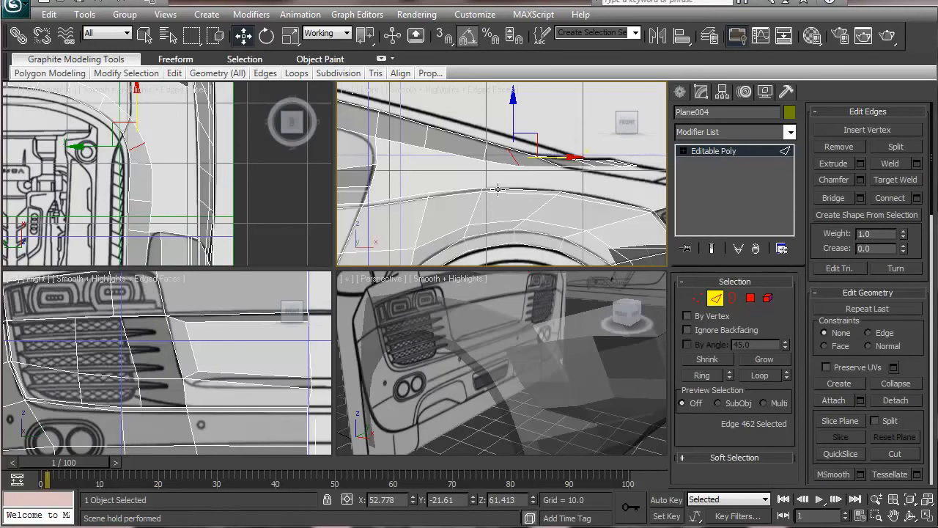
pyautogui.click(826, 152)
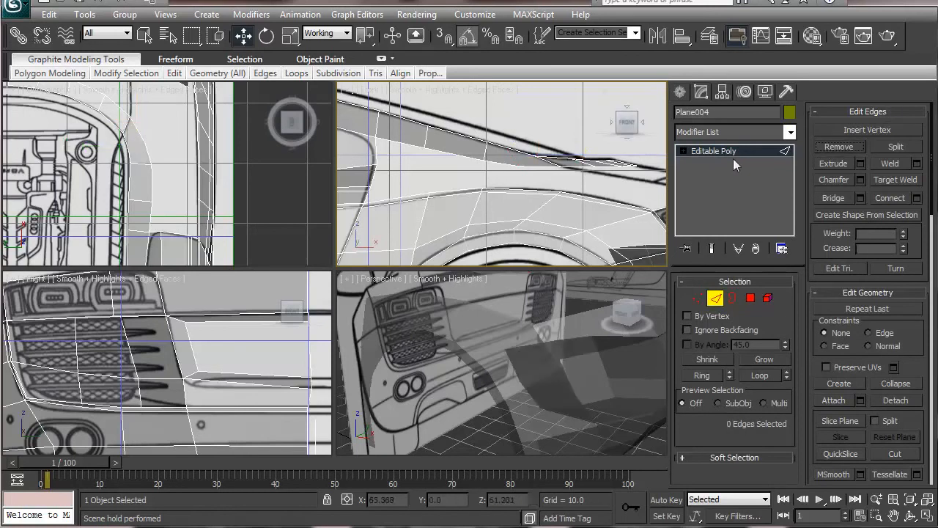
# Remove the two leftover vertices at the ends of the deleted cross edge on the roof-pillar strip.
pyautogui.click(696, 299)
pyautogui.moveTo(528, 179); pyautogui.dragTo(498, 143)
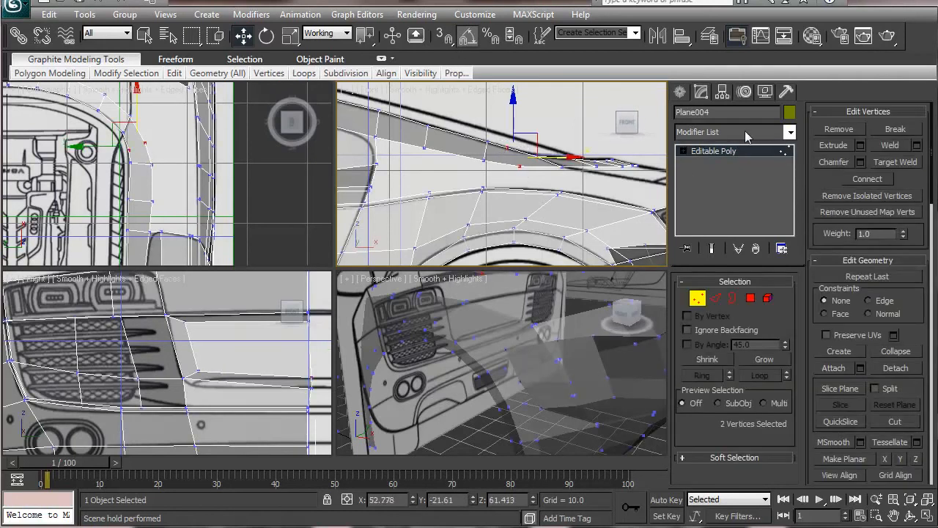
pyautogui.click(832, 132)
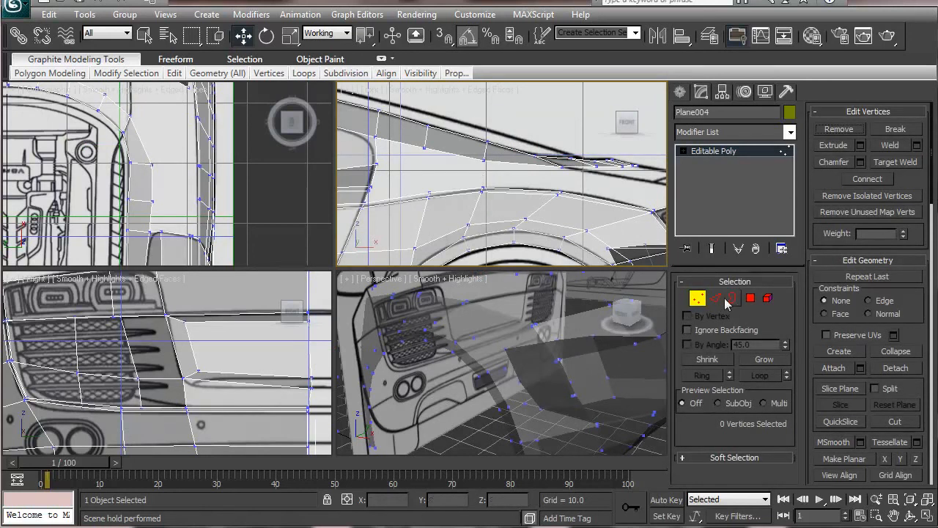
# Bridge the three lower edges of the roof-pillar strip to the three facing upper edges of the rear fender with 1 segment.
pyautogui.click(715, 298)
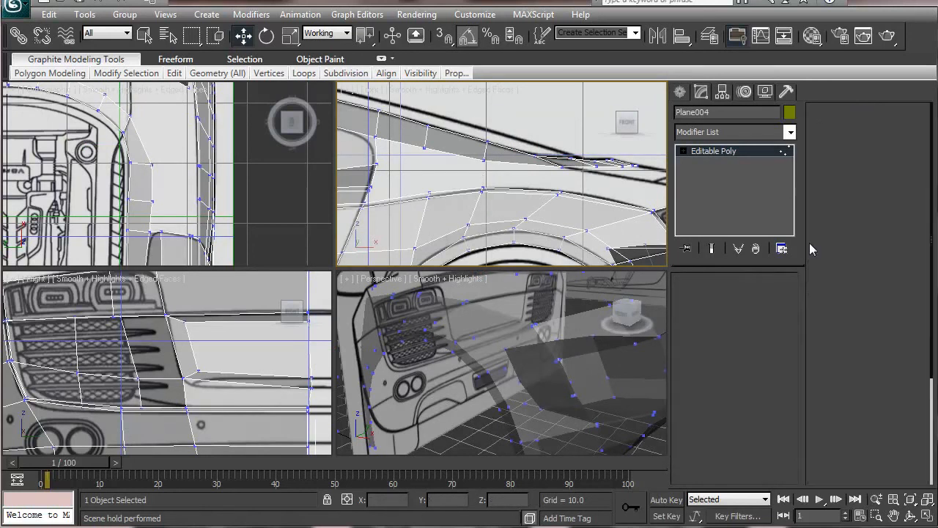
pyautogui.click(515, 187)
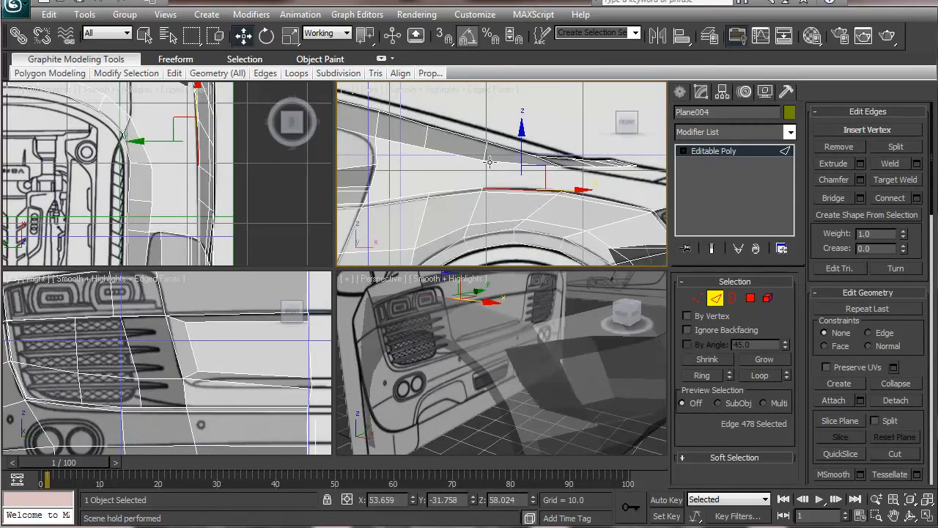
pyautogui.click(464, 174)
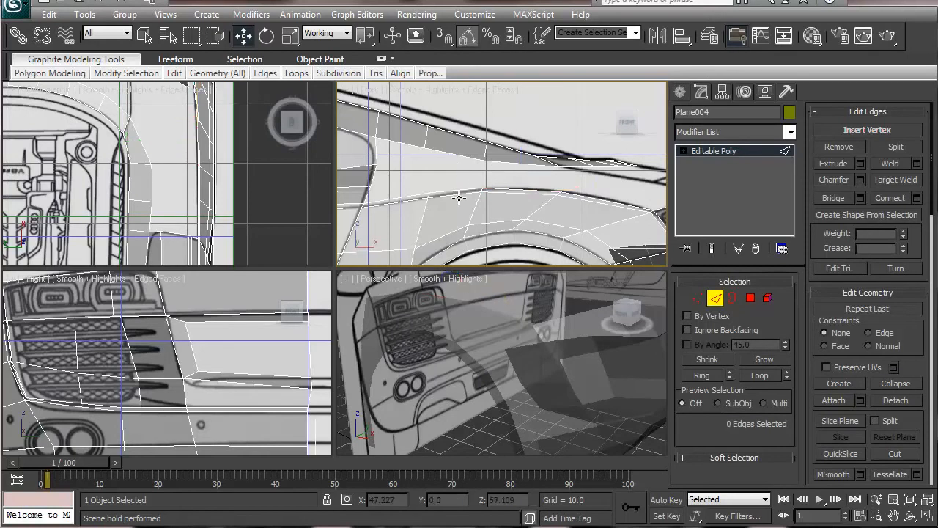
pyautogui.click(454, 191)
pyautogui.keyDown('ctrl'); pyautogui.click(438, 151); pyautogui.keyUp('ctrl')
pyautogui.keyDown('ctrl'); pyautogui.click(416, 144); pyautogui.keyUp('ctrl')
pyautogui.keyDown('ctrl'); pyautogui.click(413, 197); pyautogui.keyUp('ctrl')
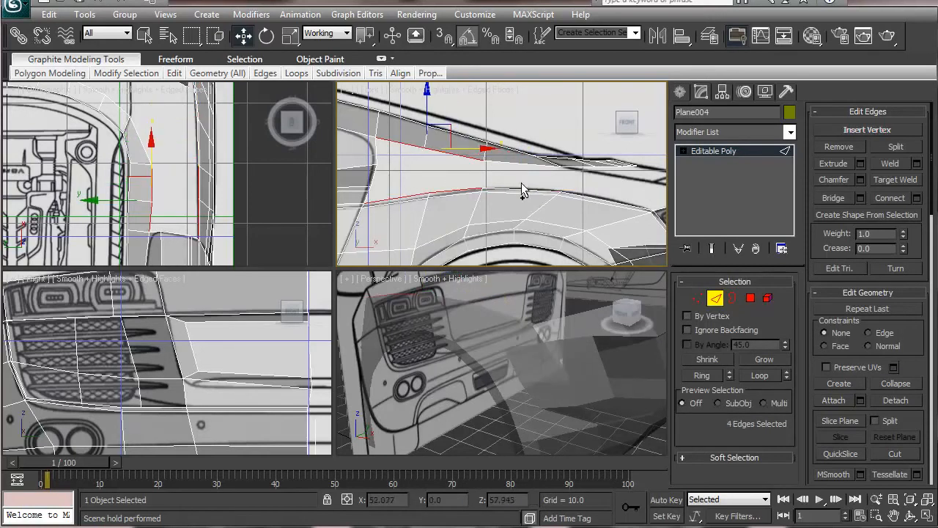
pyautogui.keyDown('ctrl'); pyautogui.click(535, 163); pyautogui.keyUp('ctrl')
pyautogui.keyDown('ctrl'); pyautogui.click(529, 190); pyautogui.keyUp('ctrl')
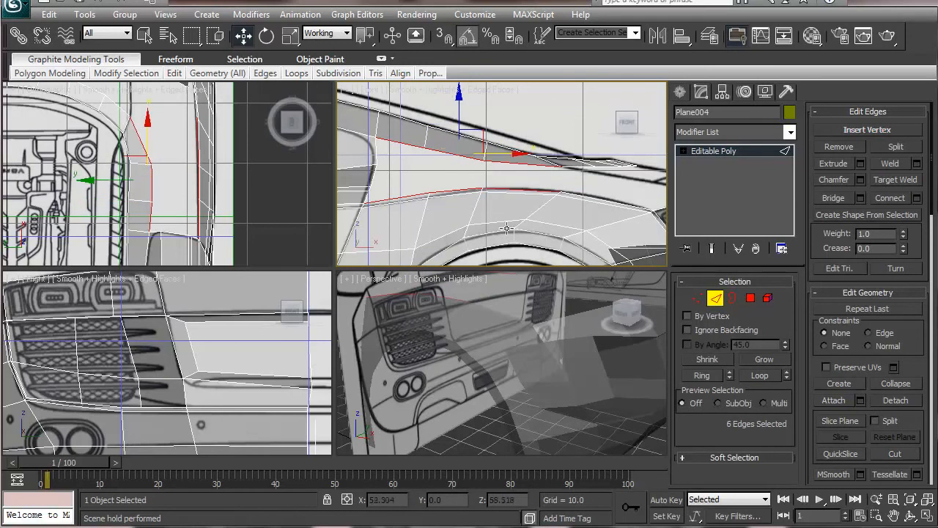
pyautogui.click(860, 198)
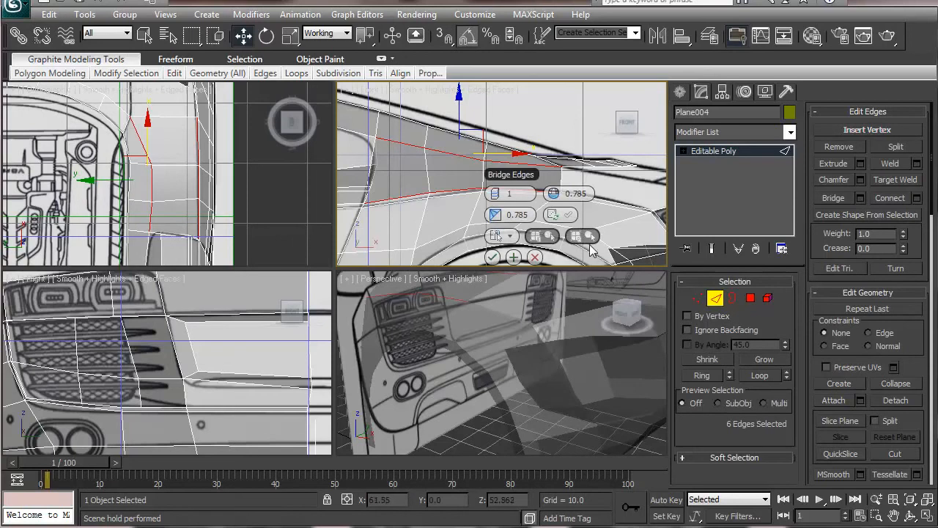
pyautogui.click(492, 257)
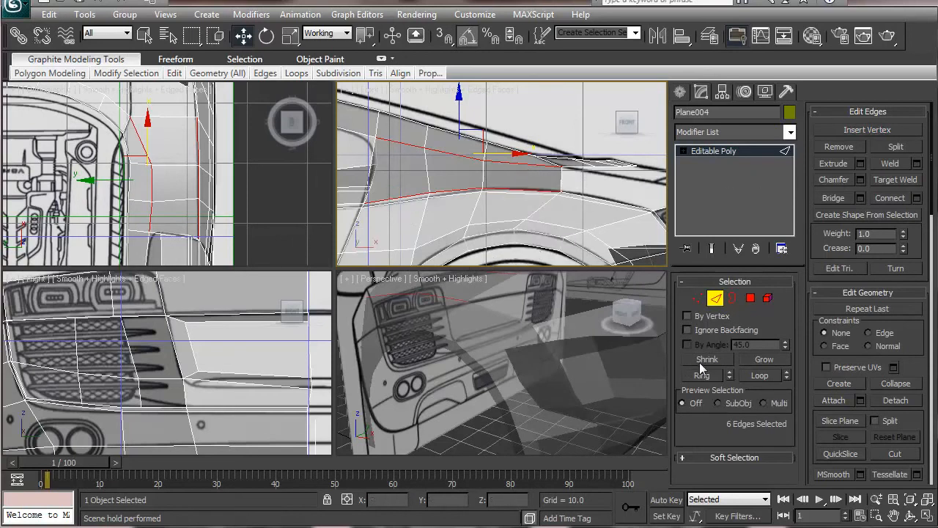
# Connect the ring of four cross edges between the rear fender and the roof-pillar strip with 3 segments.
pyautogui.click(431, 180)
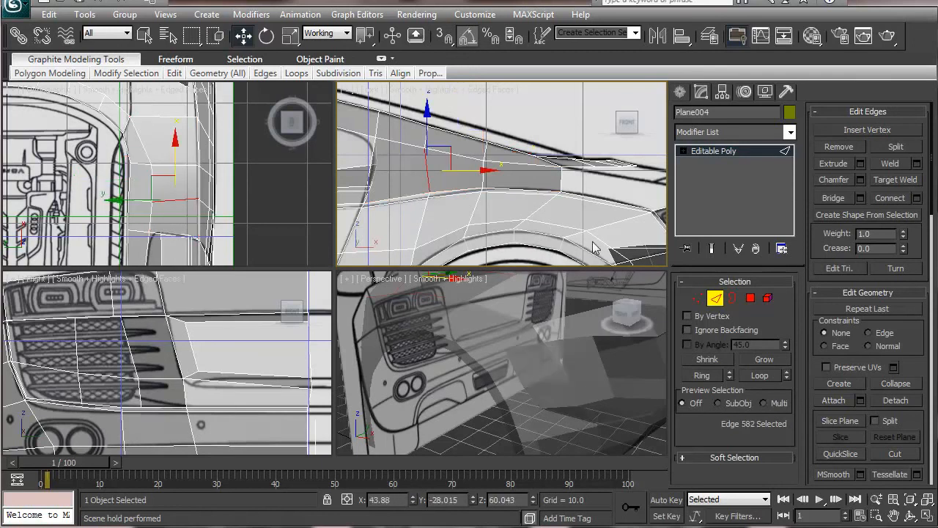
pyautogui.keyDown('alt'); pyautogui.moveTo(460, 341); pyautogui.dragTo(527, 399, button='middle'); pyautogui.keyUp('alt')
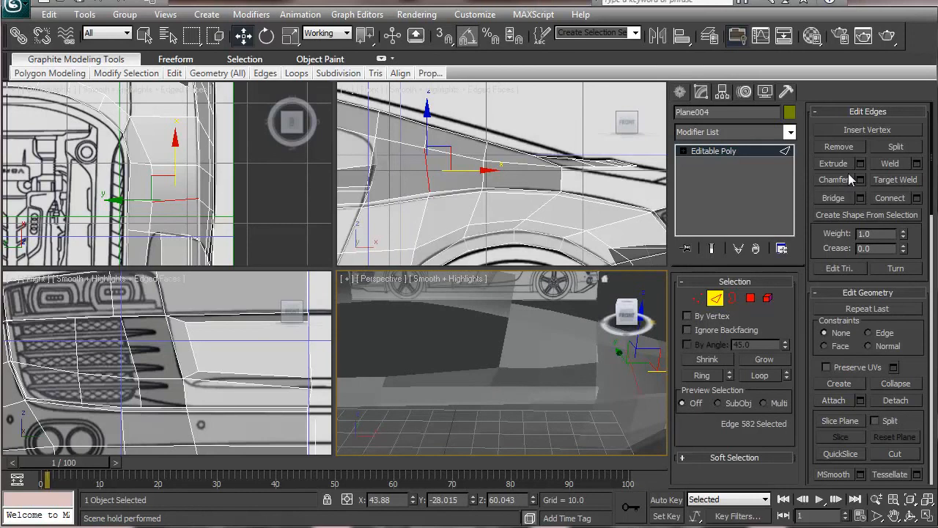
pyautogui.click(916, 198)
pyautogui.click(654, 447)
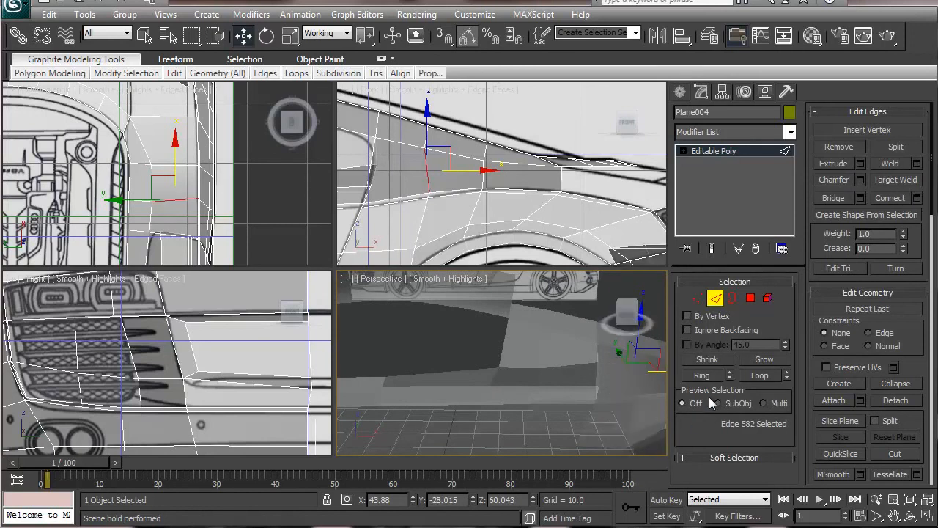
pyautogui.click(704, 376)
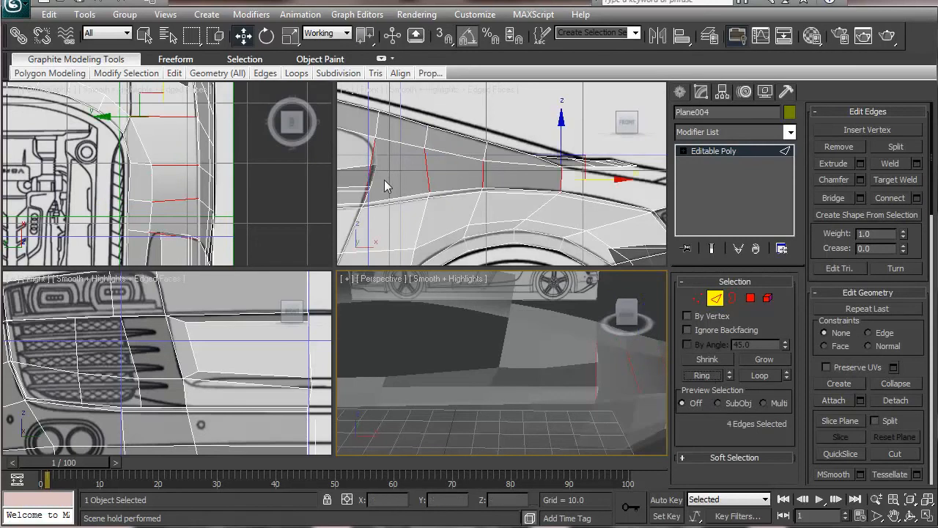
pyautogui.moveTo(383, 179); pyautogui.dragTo(418, 188, button='middle')
pyautogui.click(916, 199)
pyautogui.moveTo(411, 203); pyautogui.dragTo(422, 205, button='middle')
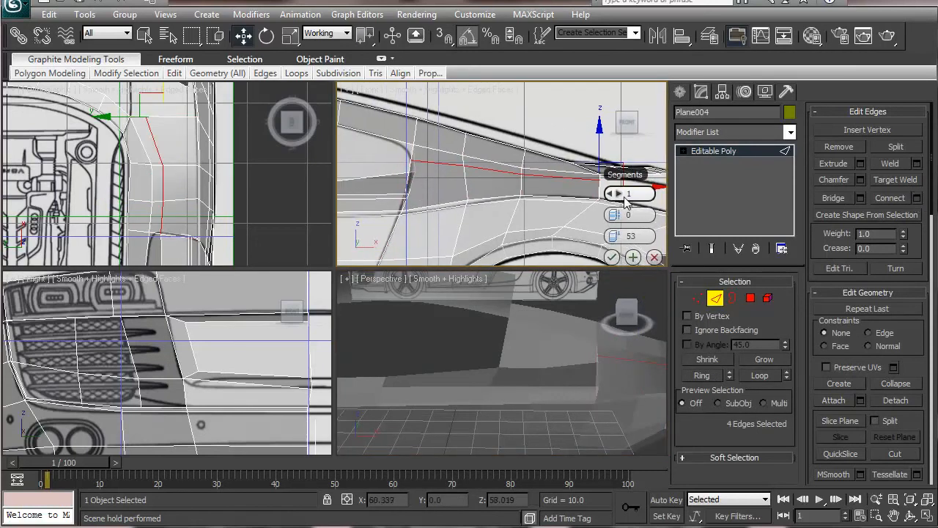
pyautogui.click(618, 194)
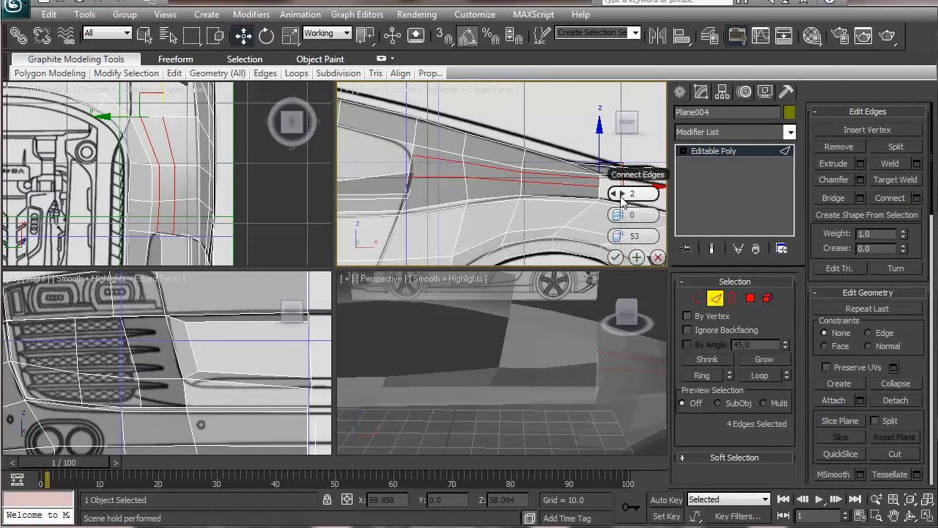
pyautogui.click(619, 195)
# Set the connecting edges' pinch to -9 and slide to -38, and apply the connection.
pyautogui.moveTo(619, 215); pyautogui.dragTo(415, 270)
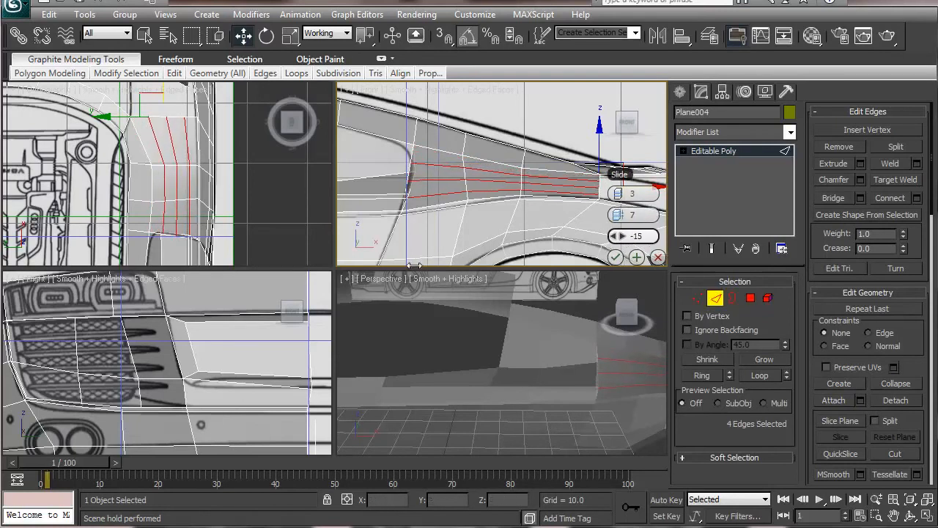
pyautogui.moveTo(624, 215); pyautogui.dragTo(579, 220)
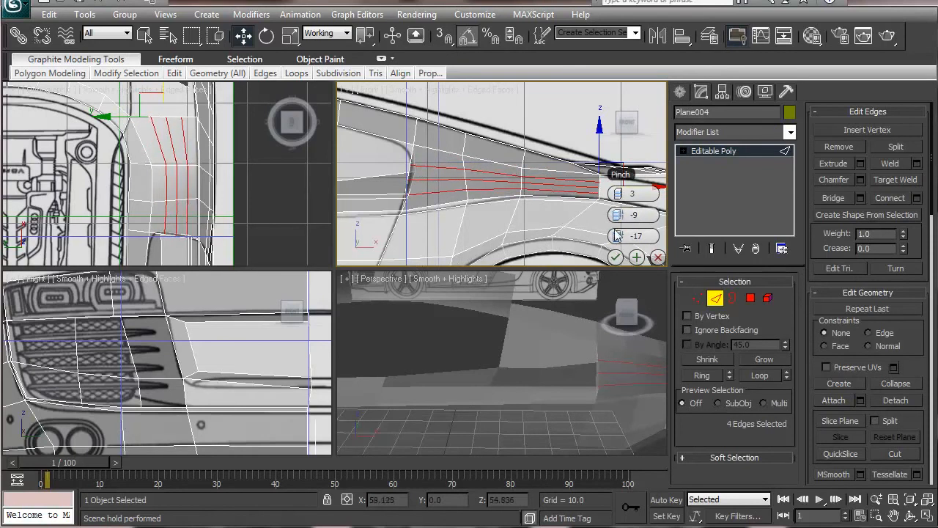
pyautogui.moveTo(617, 236); pyautogui.dragTo(561, 251)
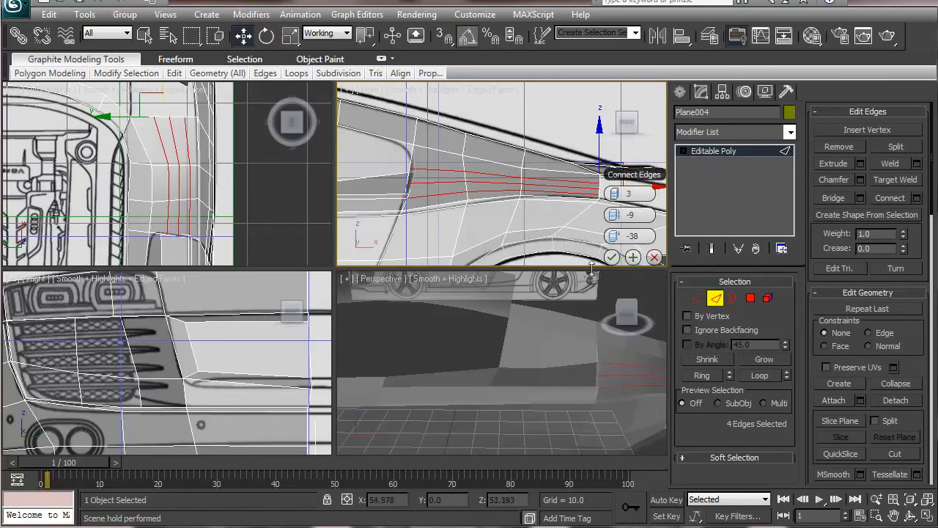
pyautogui.click(616, 258)
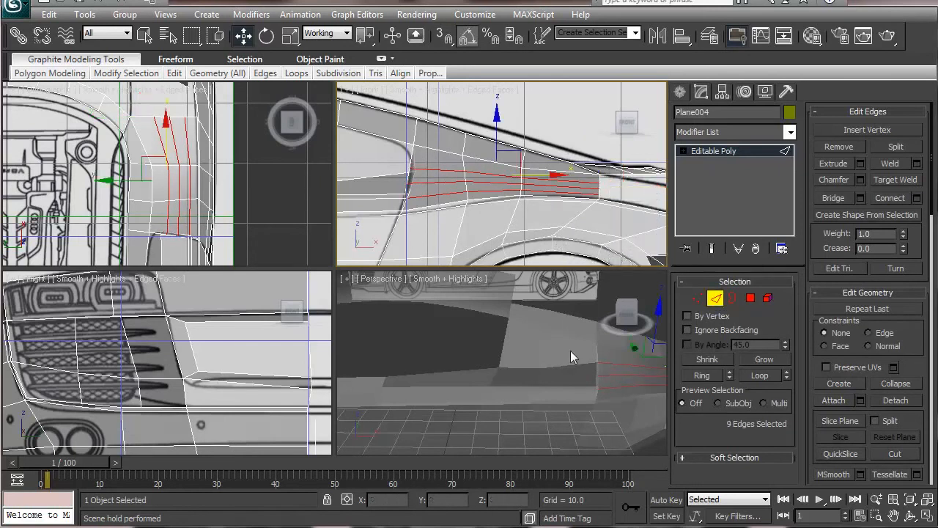
# Unfreeze all objects, move the rear-view blueprint plane about 169 units away from the car along its local Z axis, and freeze it again.
pyautogui.scroll(3, 526, 362)
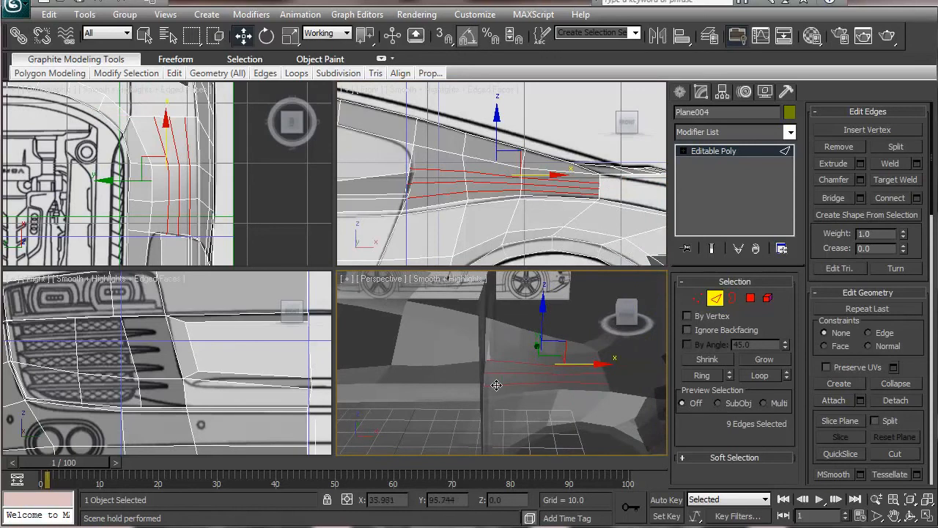
pyautogui.click(496, 385)
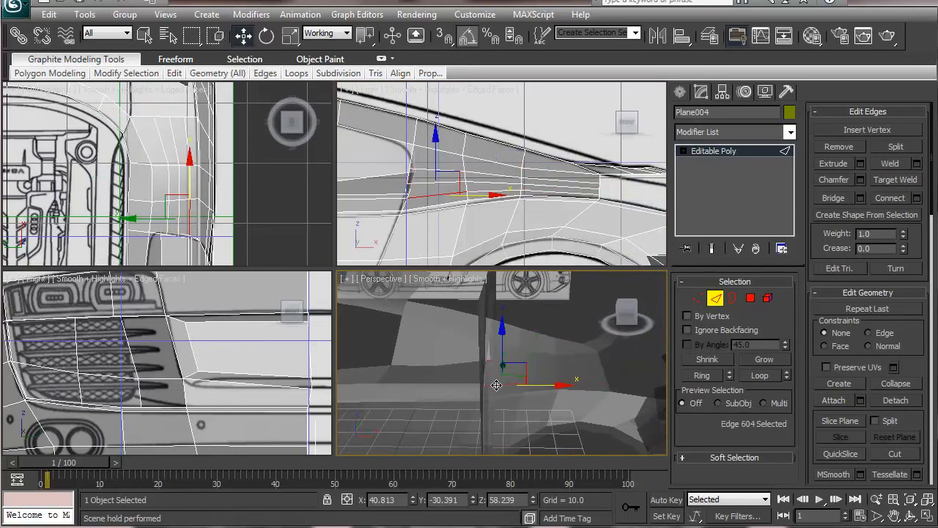
pyautogui.click(765, 91)
pyautogui.click(869, 261)
pyautogui.click(484, 306)
pyautogui.press('z')
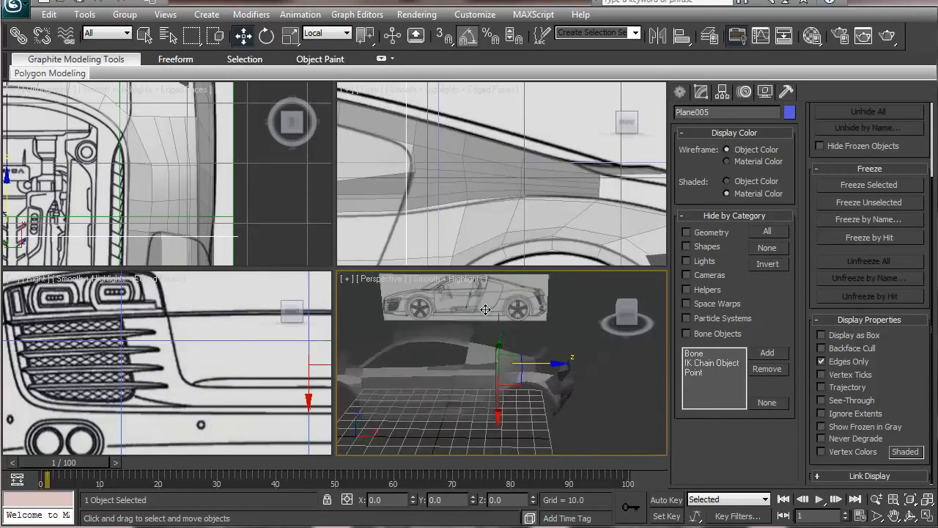
pyautogui.moveTo(562, 363); pyautogui.dragTo(374, 368)
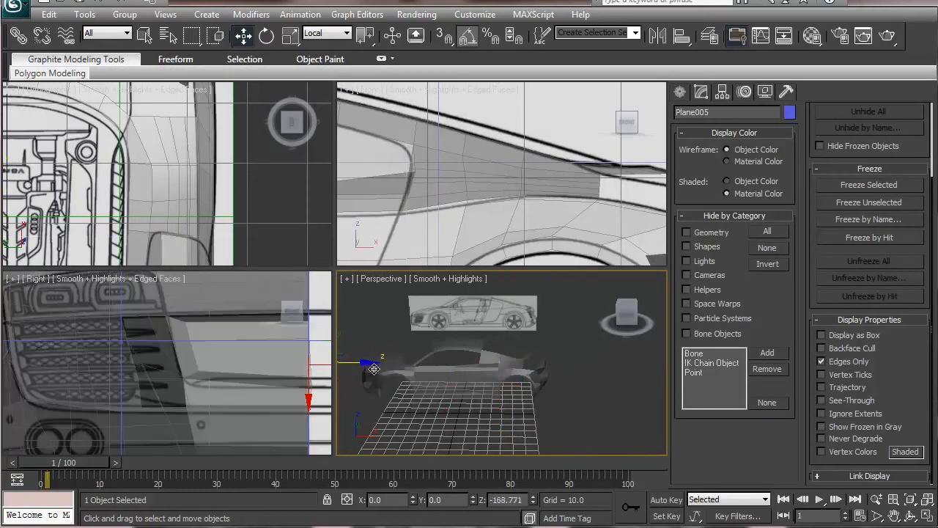
pyautogui.click(844, 188)
# Select the three remaining blueprint planes around the car and freeze them.
pyautogui.click(464, 319)
pyautogui.scroll(-4, 510, 359)
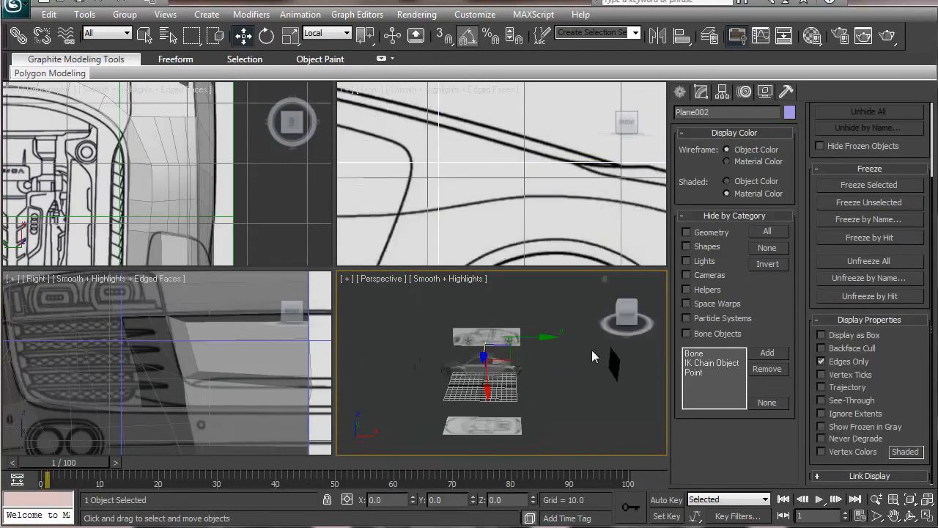
pyautogui.click(613, 359)
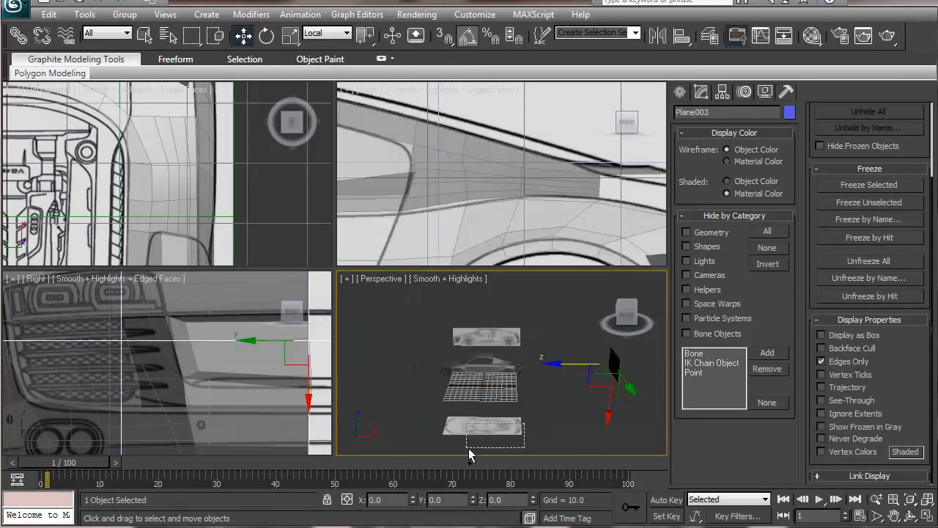
pyautogui.keyDown('ctrl'); pyautogui.click(520, 331); pyautogui.keyUp('ctrl')
pyautogui.keyDown('ctrl'); pyautogui.click(513, 335); pyautogui.keyUp('ctrl')
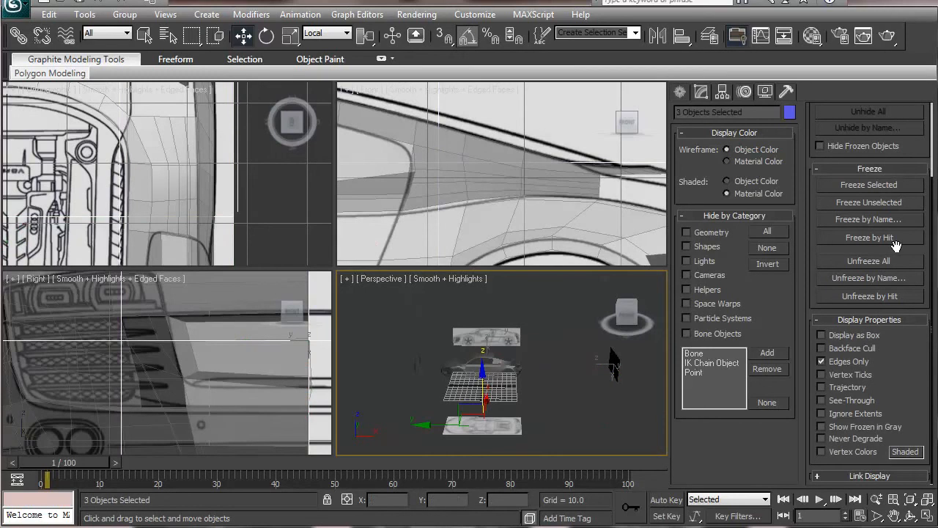
pyautogui.click(892, 186)
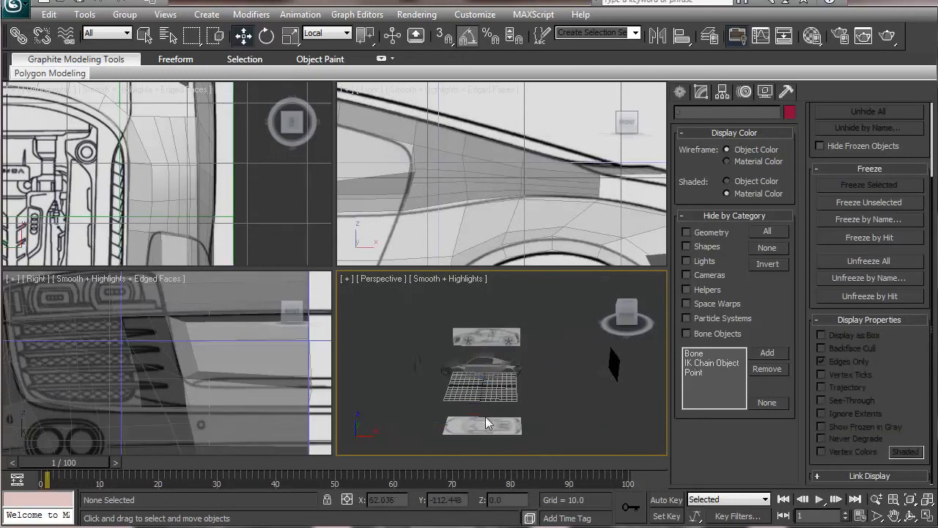
# Reselect the car body, return to edge editing, and show edged faces in the Perspective view.
pyautogui.press('z')
pyautogui.scroll(3, 557, 423)
pyautogui.keyDown('alt'); pyautogui.moveTo(557, 423); pyautogui.dragTo(540, 368, button='middle'); pyautogui.keyUp('alt')
pyautogui.click(540, 369)
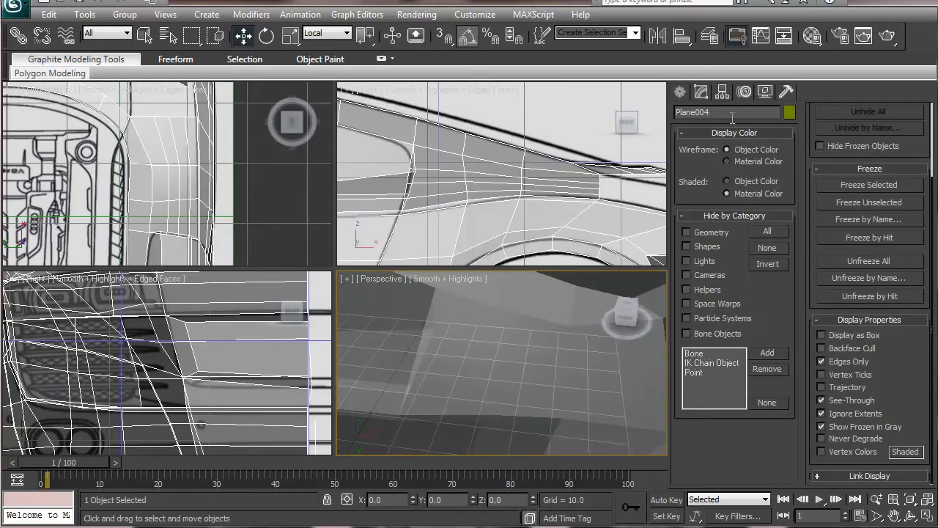
pyautogui.click(702, 91)
pyautogui.click(713, 297)
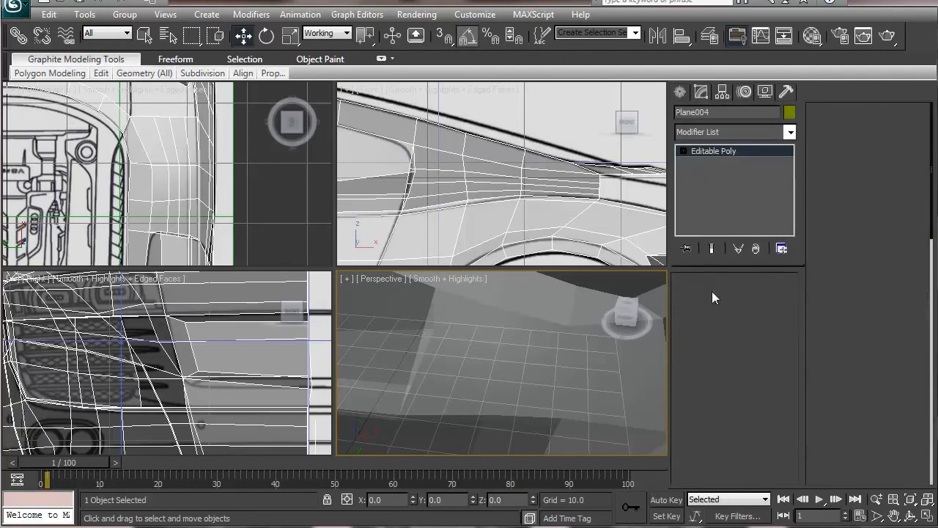
pyautogui.press('F4')
pyautogui.keyDown('alt'); pyautogui.moveTo(526, 354); pyautogui.dragTo(483, 387, button='middle'); pyautogui.keyUp('alt')
# Select the lowest of the three new edge loops above the rear fender and shift it slightly down and sideways.
pyautogui.doubleClick(511, 397)
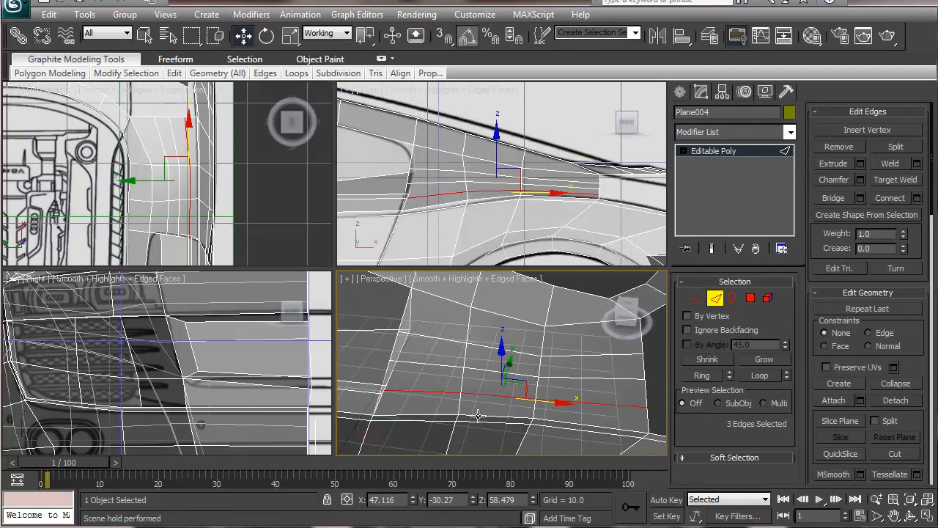
pyautogui.keyDown('alt'); pyautogui.moveTo(503, 387); pyautogui.dragTo(595, 367, button='middle'); pyautogui.keyUp('alt')
pyautogui.click(584, 357)
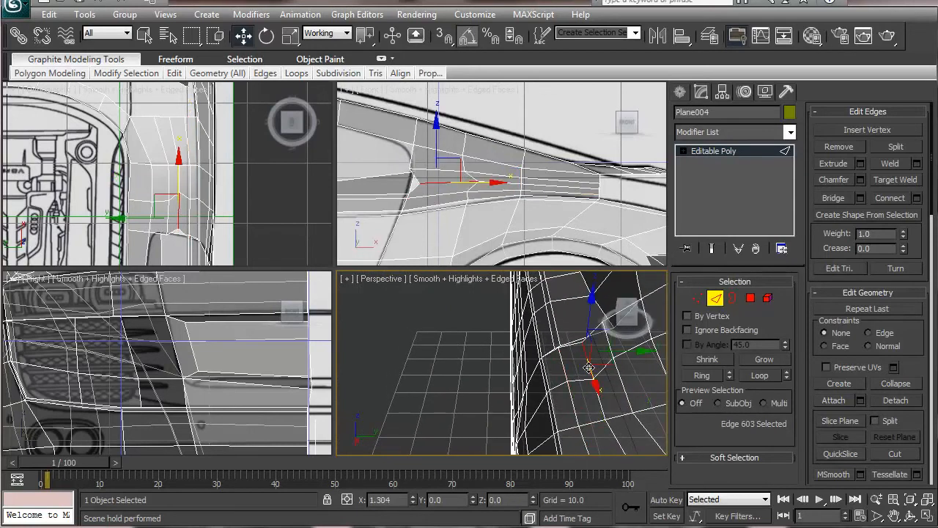
pyautogui.click(566, 371)
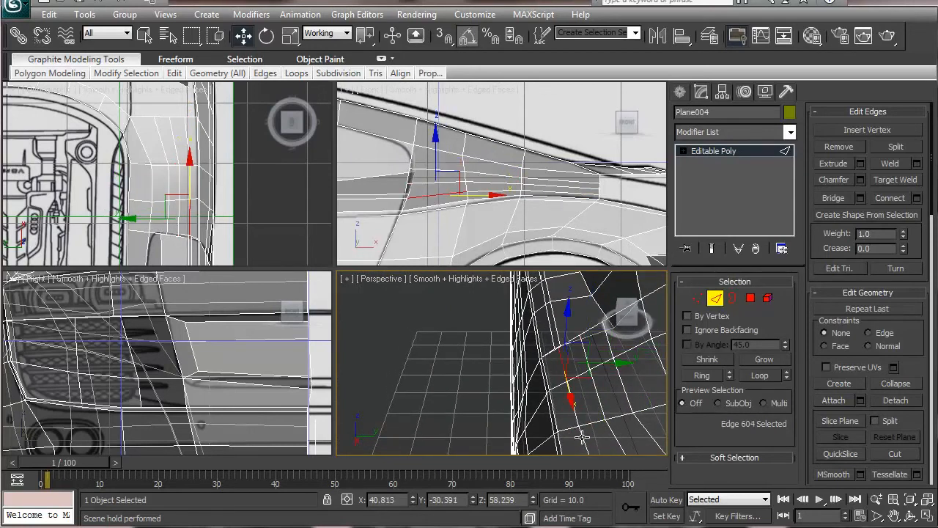
pyautogui.hotkey('alt', 'l')
pyautogui.moveTo(579, 361); pyautogui.dragTo(580, 362)
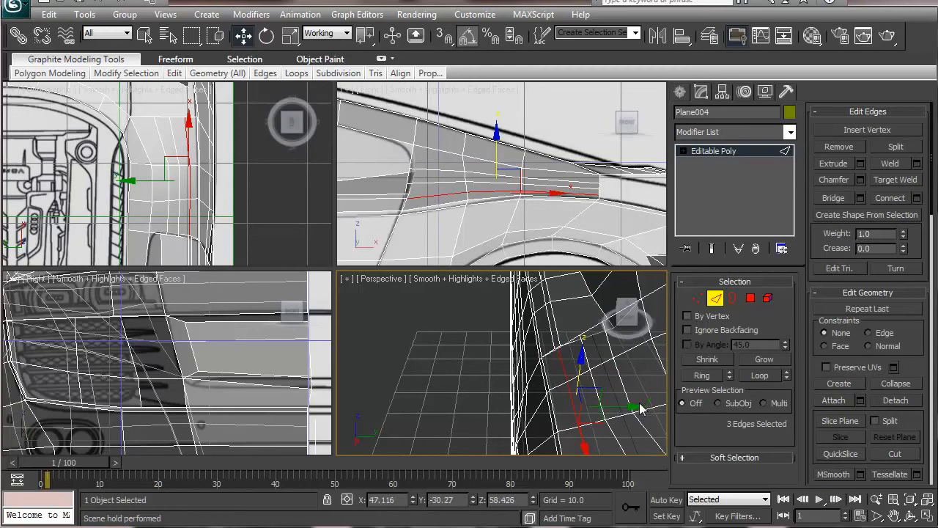
pyautogui.moveTo(634, 406); pyautogui.dragTo(629, 410)
# Select the middle new edge loop above the rear fender and lower it, adjusting it sideways to curve the surface.
pyautogui.click(611, 417)
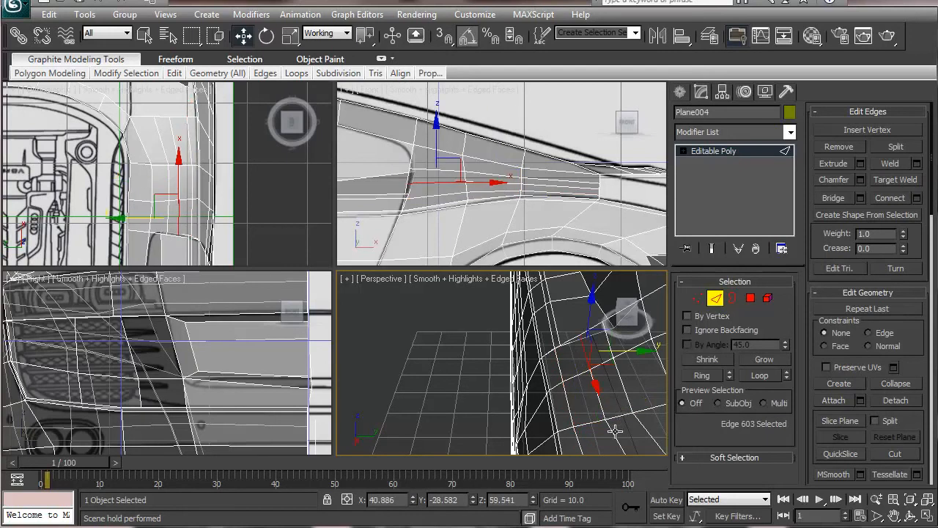
pyautogui.hotkey('alt', 'l')
pyautogui.moveTo(611, 350); pyautogui.dragTo(620, 368)
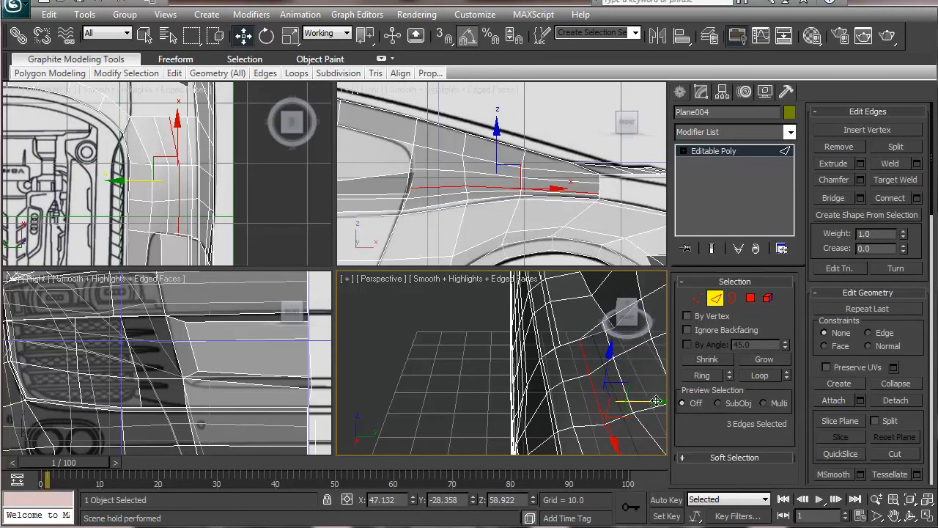
pyautogui.moveTo(651, 400); pyautogui.dragTo(635, 403)
pyautogui.moveTo(585, 349); pyautogui.dragTo(591, 358)
# Move the upper new edge loop above the rear fender to about Y -25.9, Z 60.5 to form the concave transition.
pyautogui.keyDown('alt'); pyautogui.moveTo(591, 359); pyautogui.dragTo(537, 392, button='middle'); pyautogui.keyUp('alt')
pyautogui.click(556, 351)
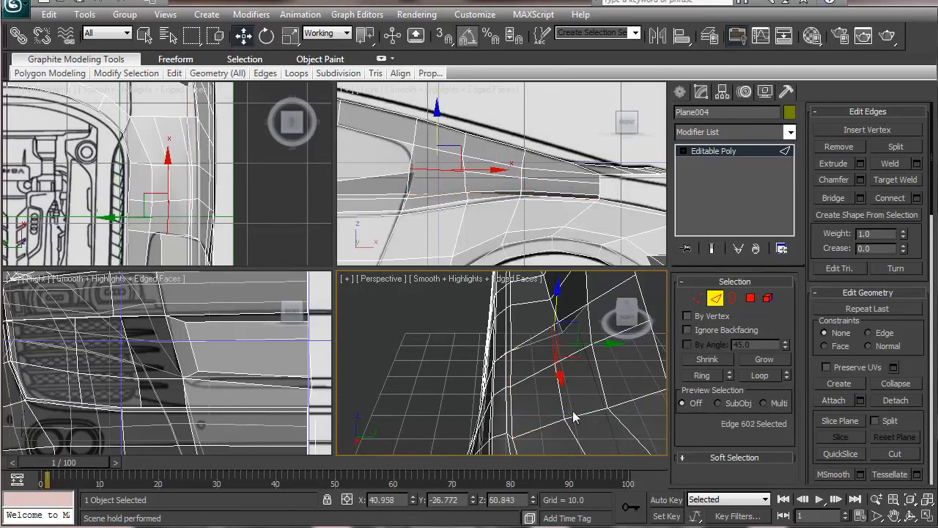
pyautogui.doubleClick(572, 427)
pyautogui.moveTo(570, 344); pyautogui.dragTo(626, 405)
pyautogui.moveTo(587, 364); pyautogui.dragTo(586, 353)
pyautogui.keyDown('alt'); pyautogui.moveTo(625, 308); pyautogui.dragTo(495, 442, button='middle'); pyautogui.keyUp('alt')
pyautogui.scroll(2, 496, 392)
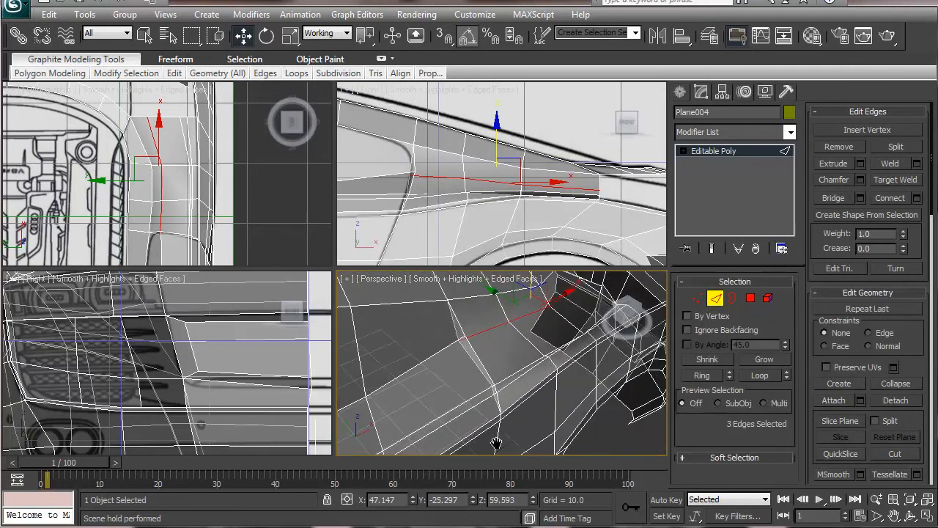
pyautogui.moveTo(498, 348); pyautogui.dragTo(497, 392, button='middle')
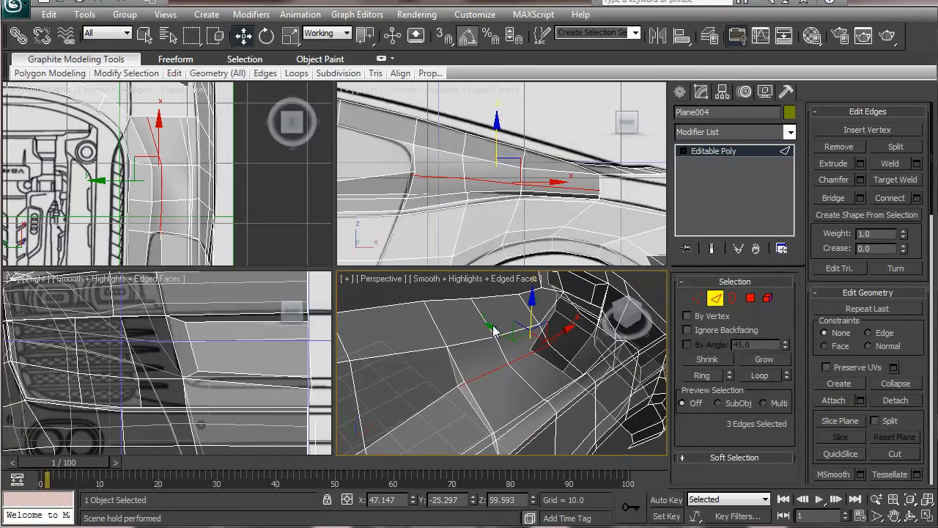
pyautogui.moveTo(494, 331); pyautogui.dragTo(501, 336)
pyautogui.moveTo(537, 303); pyautogui.dragTo(529, 299)
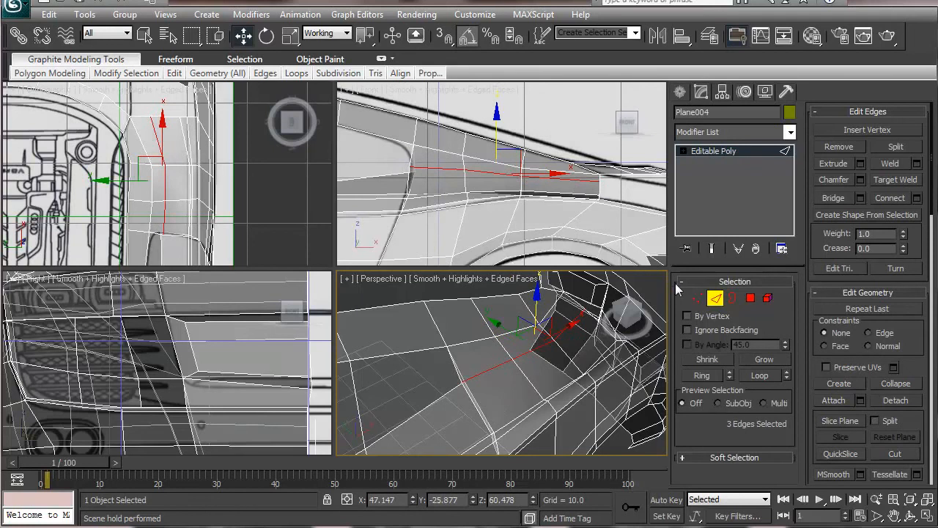
# Target-weld the front end vertex of the upper new edge loop to the adjacent body vertex near the rear window corner.
pyautogui.click(697, 297)
pyautogui.click(832, 196)
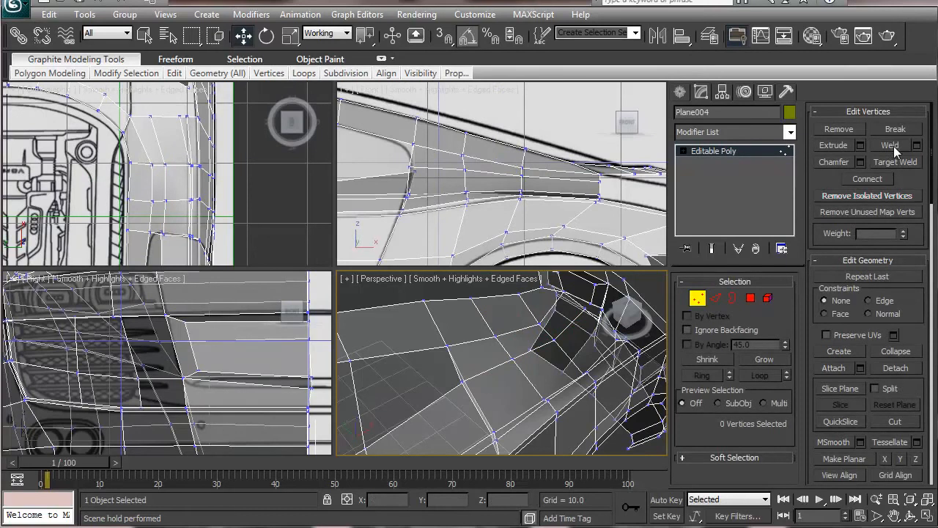
pyautogui.click(893, 164)
pyautogui.scroll(6, 497, 171)
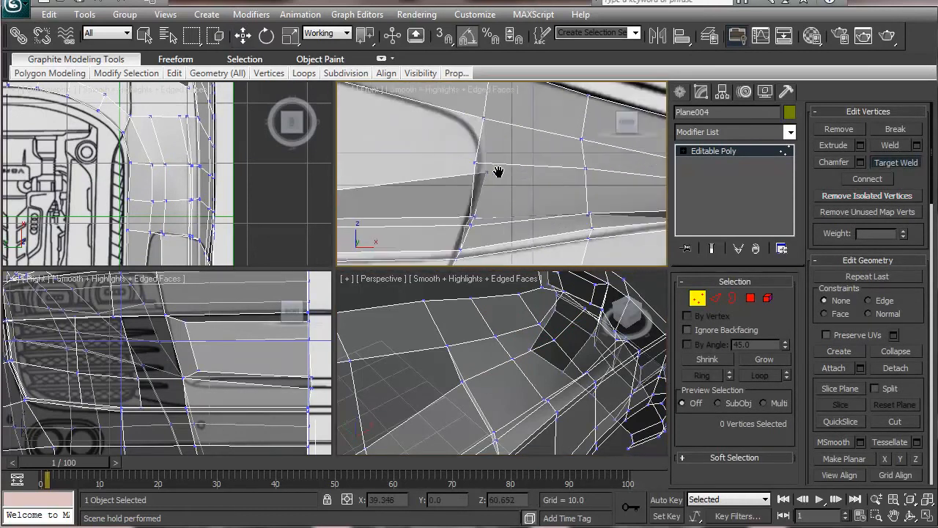
pyautogui.click(464, 159)
pyautogui.click(477, 173)
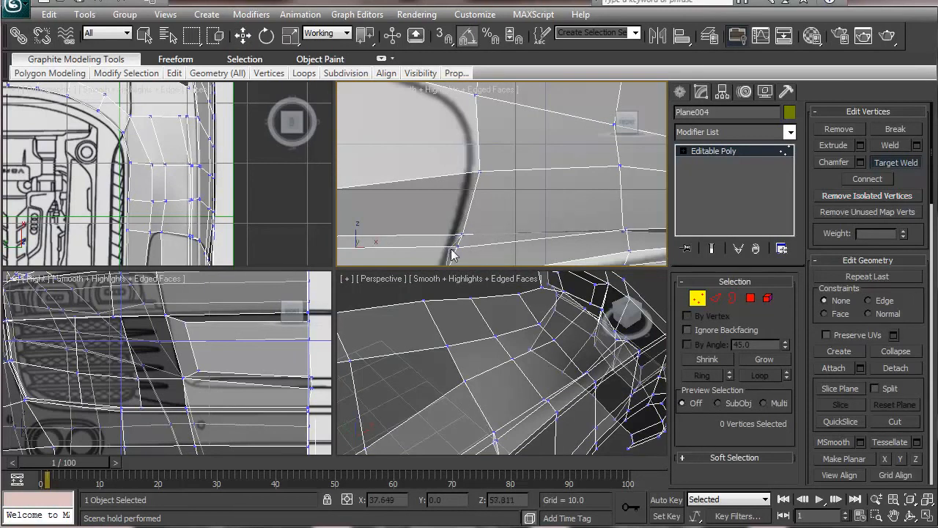
pyautogui.scroll(3, 502, 146)
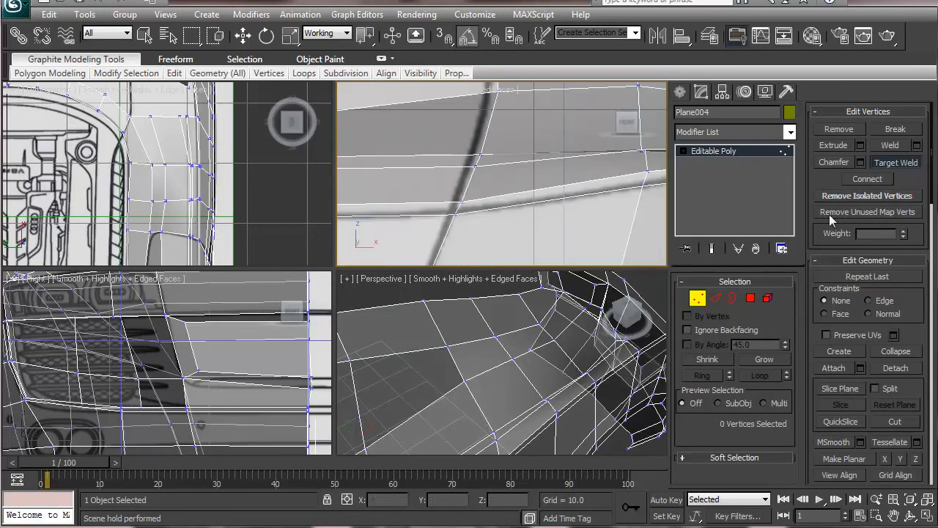
pyautogui.scroll(-3, 471, 202)
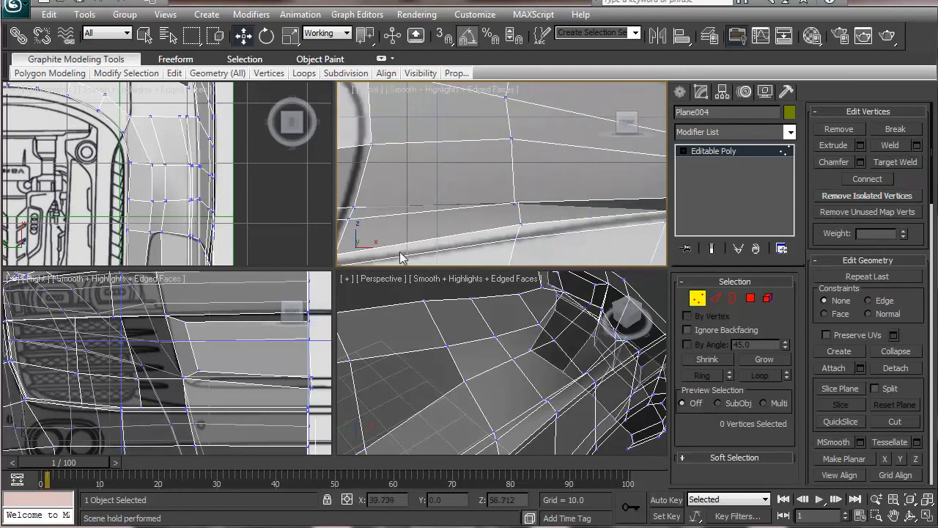
# Raise two neighbouring vertices of the edge loop just above the rear fender line to about Z 58.9 each.
pyautogui.moveTo(517, 209); pyautogui.dragTo(456, 208, button='middle')
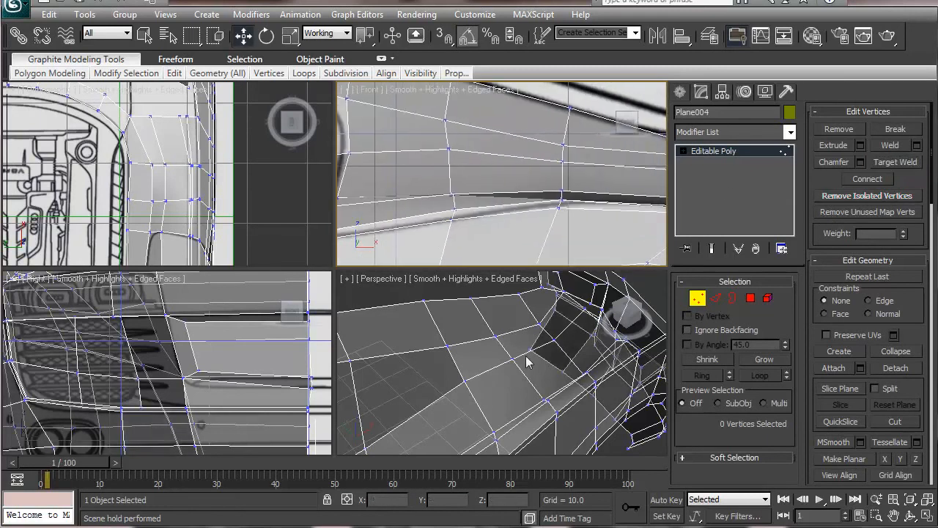
pyautogui.keyDown('alt'); pyautogui.moveTo(487, 373); pyautogui.dragTo(449, 395, button='middle'); pyautogui.keyUp('alt')
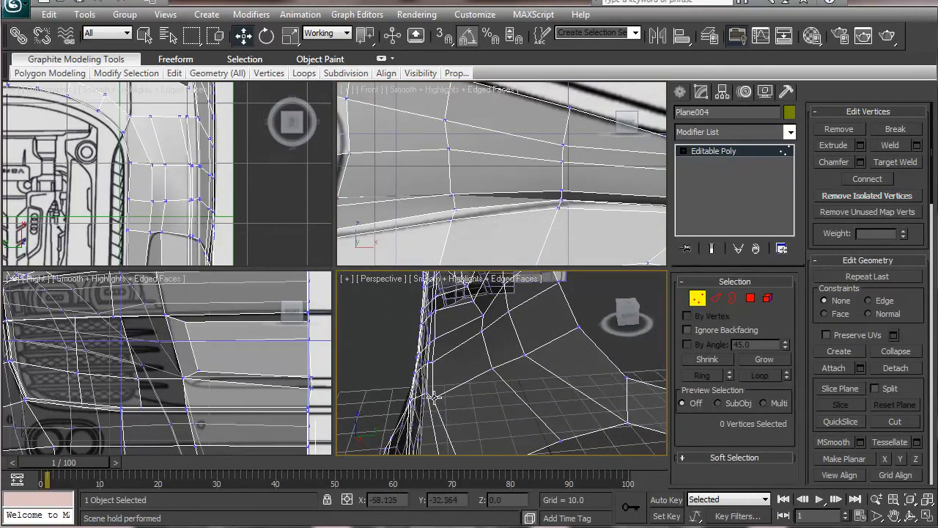
pyautogui.click(433, 396)
pyautogui.moveTo(430, 353); pyautogui.dragTo(430, 339)
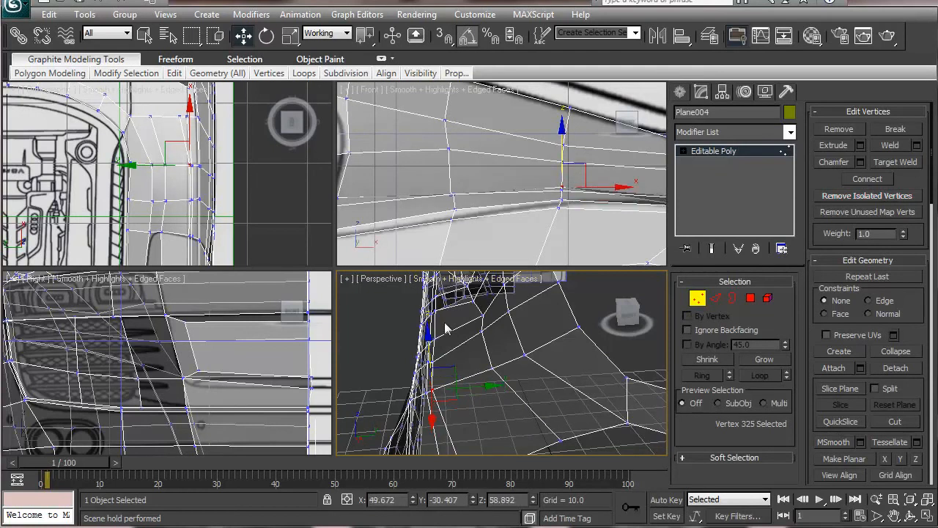
pyautogui.click(446, 363)
pyautogui.click(431, 360)
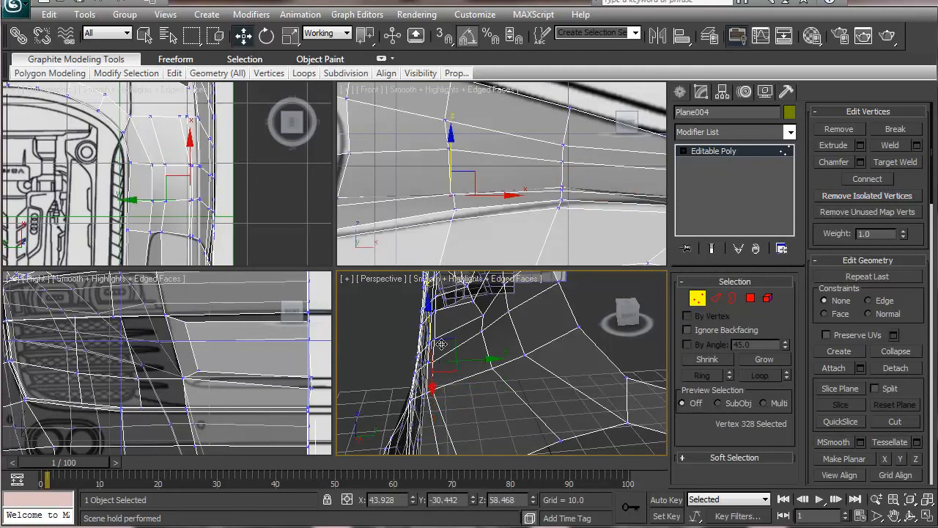
pyautogui.click(450, 144)
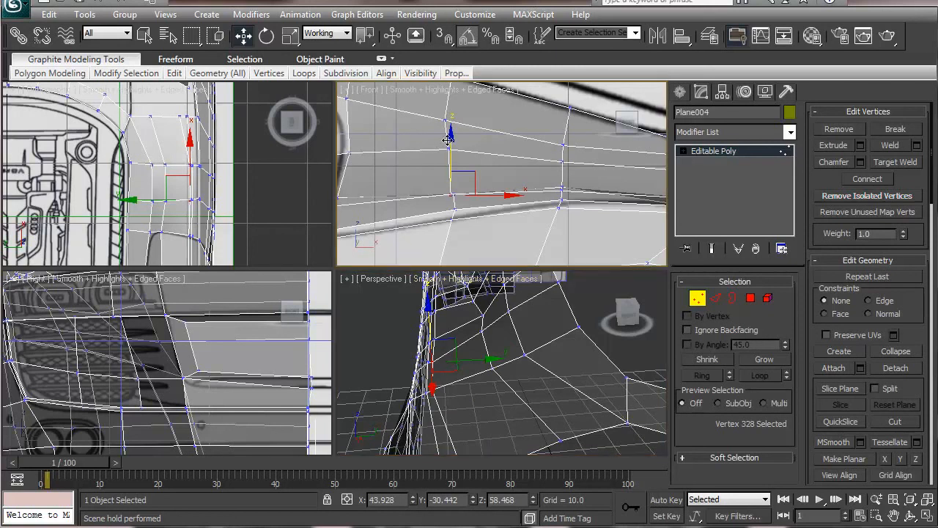
pyautogui.moveTo(450, 139); pyautogui.dragTo(450, 132)
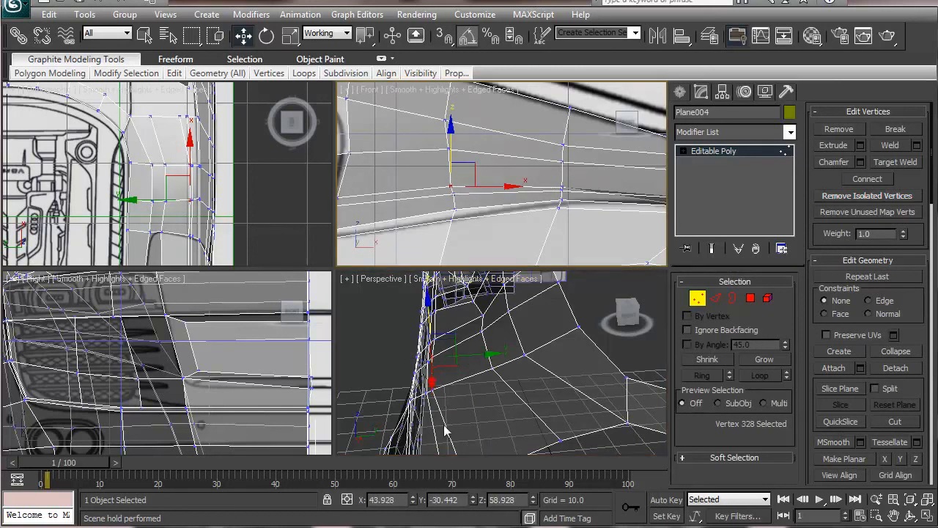
# Raise the rearward vertex of the same fender-side edge loop to about Z 58.65.
pyautogui.moveTo(446, 402); pyautogui.dragTo(435, 386, button='middle')
pyautogui.click(453, 415)
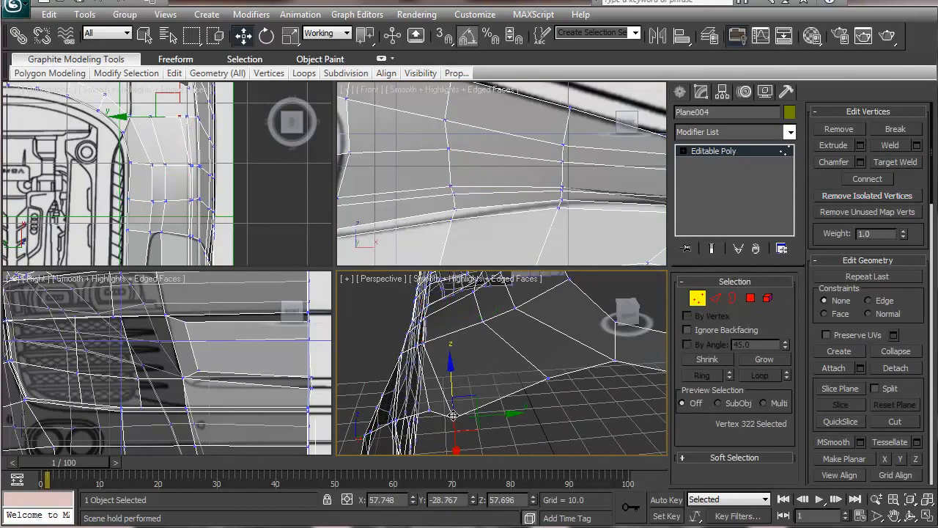
pyautogui.moveTo(452, 365); pyautogui.dragTo(450, 349)
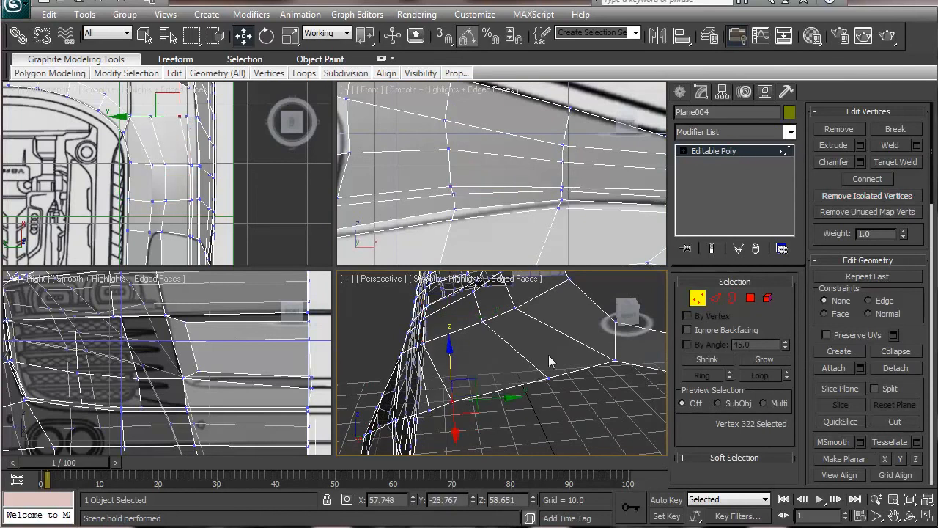
# Lower the mid-span vertex of the upper transition loop, near X 43.8, by about 0.2.
pyautogui.click(546, 378)
pyautogui.keyDown('alt'); pyautogui.moveTo(536, 406); pyautogui.dragTo(760, 405, button='middle'); pyautogui.keyUp('alt')
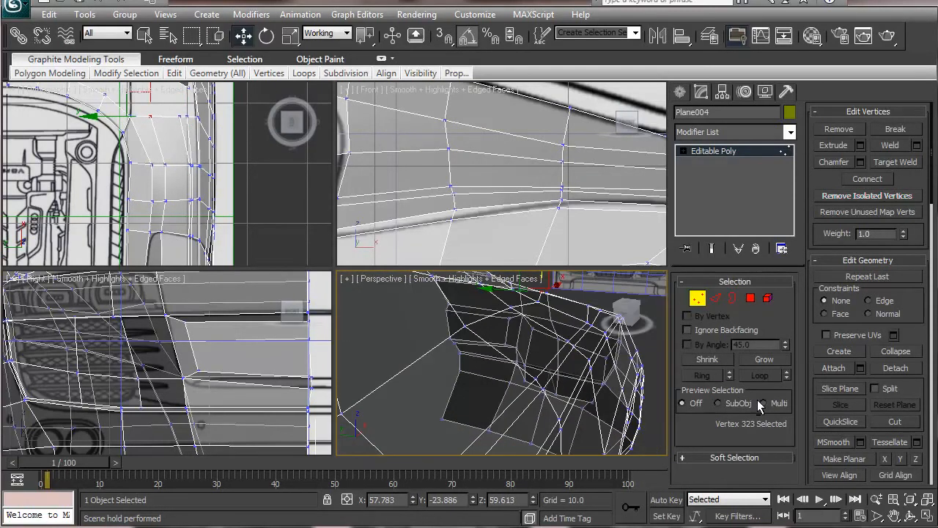
pyautogui.click(509, 310)
pyautogui.keyDown('alt'); pyautogui.moveTo(509, 310); pyautogui.dragTo(517, 322, button='middle'); pyautogui.keyUp('alt')
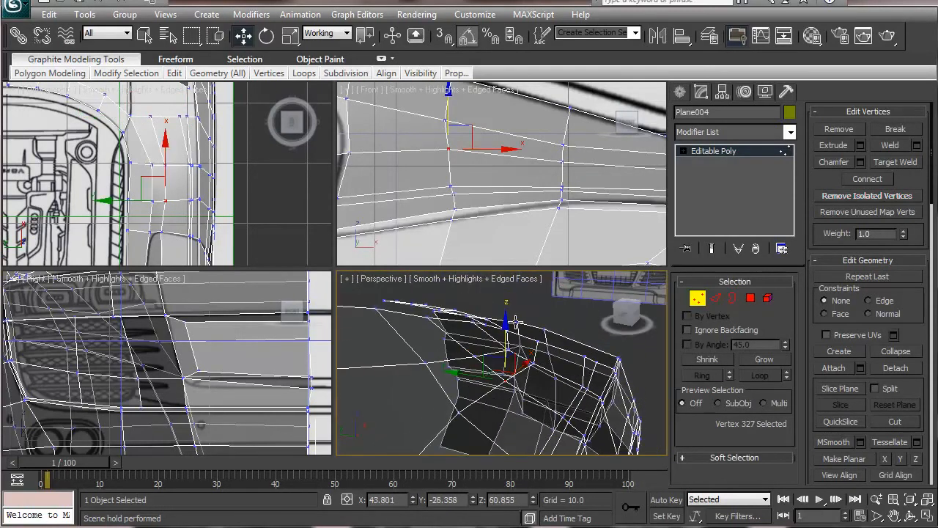
pyautogui.moveTo(506, 323); pyautogui.dragTo(506, 328)
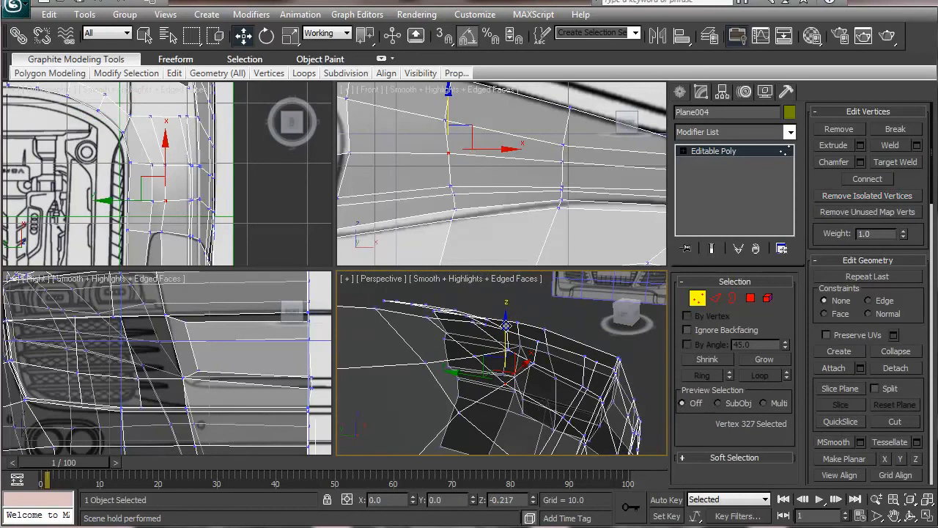
# Select the two rearward vertices of the upper transition loop together and raise them slightly to about Z 60.0.
pyautogui.click(457, 414)
pyautogui.keyDown('alt'); pyautogui.moveTo(457, 414); pyautogui.dragTo(305, 423, button='middle'); pyautogui.keyUp('alt')
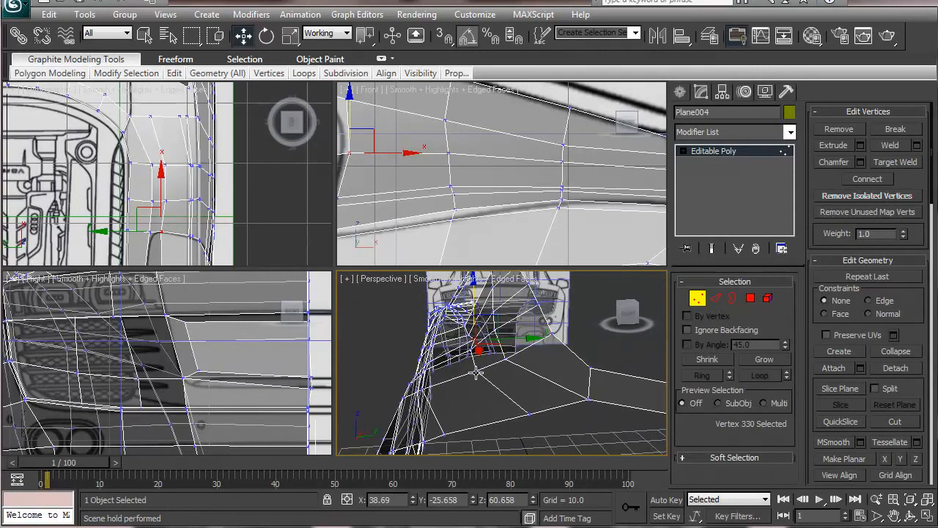
pyautogui.keyDown('shift'); pyautogui.click(529, 415); pyautogui.keyUp('shift')
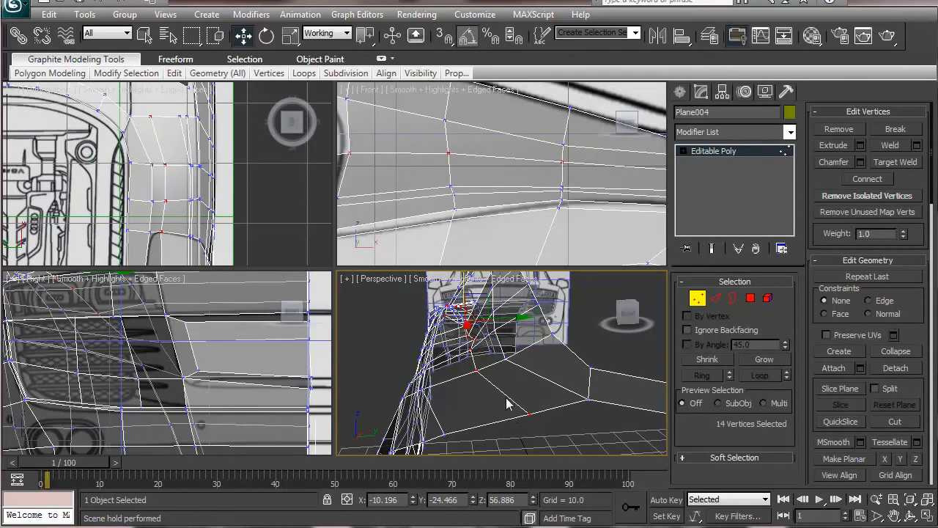
pyautogui.click(477, 364)
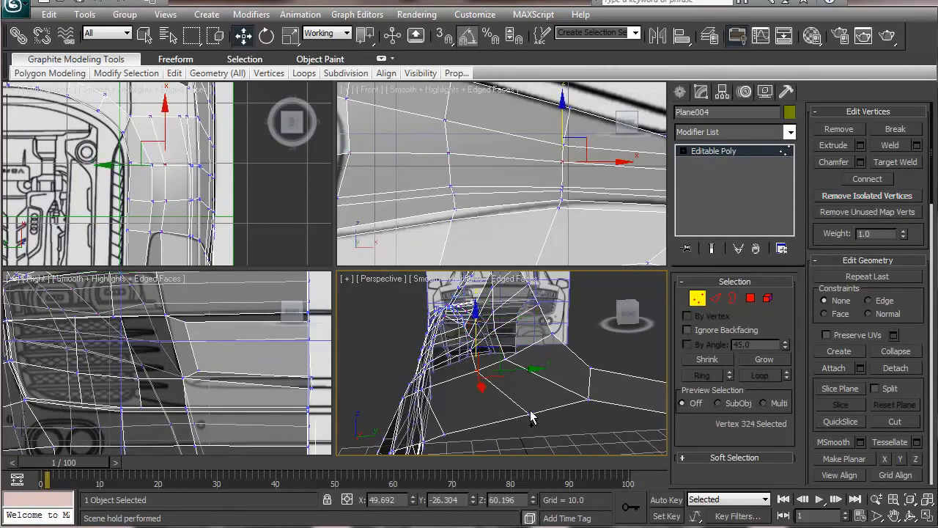
pyautogui.keyDown('ctrl'); pyautogui.click(529, 417); pyautogui.keyUp('ctrl')
pyautogui.moveTo(505, 335); pyautogui.dragTo(508, 336)
# Shift the upper loop's forward vertex to about Y -26.25 and the next vertex ahead to about Y -26.24, Z 60.01.
pyautogui.keyDown('alt'); pyautogui.moveTo(508, 335); pyautogui.dragTo(471, 340, button='middle'); pyautogui.keyUp('alt')
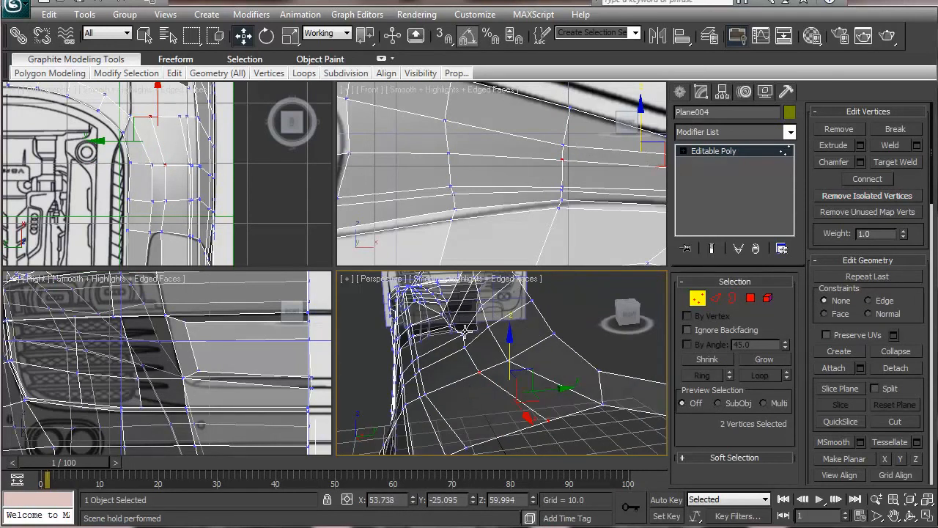
pyautogui.click(465, 332)
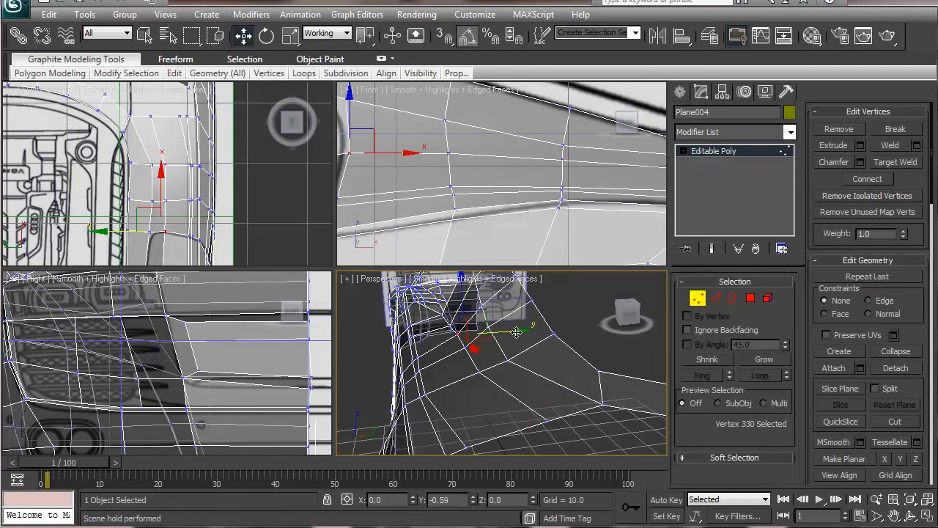
pyautogui.moveTo(516, 332); pyautogui.dragTo(513, 332)
pyautogui.keyDown('alt'); pyautogui.moveTo(400, 400); pyautogui.dragTo(557, 382, button='middle'); pyautogui.keyUp('alt')
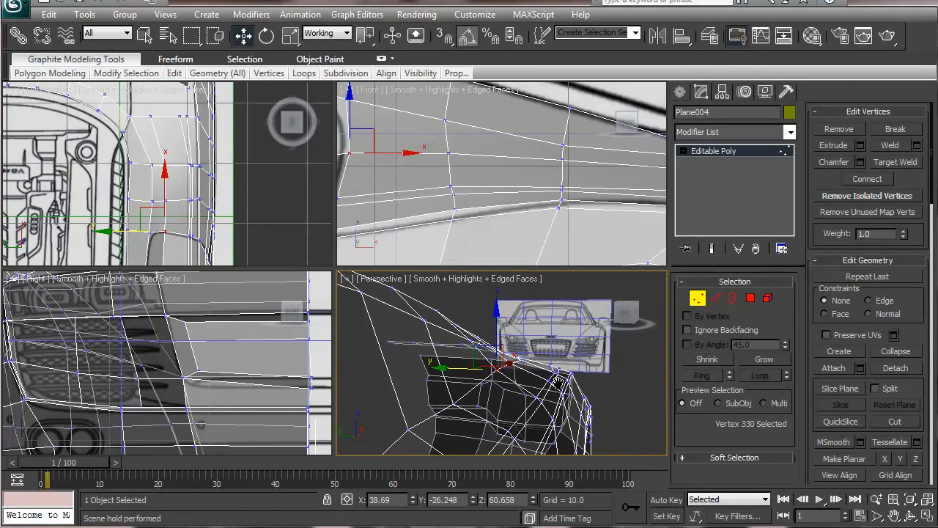
pyautogui.click(455, 402)
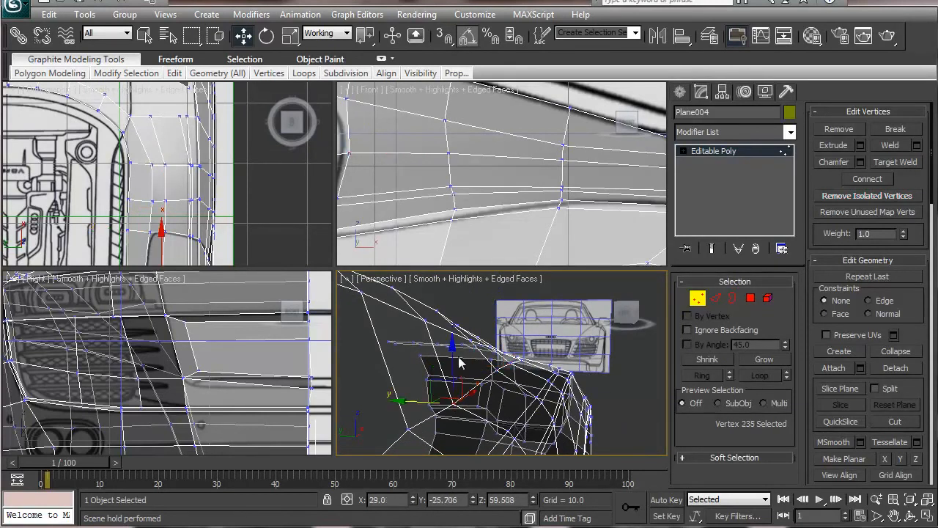
pyautogui.moveTo(454, 349); pyautogui.dragTo(454, 342)
pyautogui.keyDown('alt'); pyautogui.moveTo(454, 342); pyautogui.dragTo(531, 389, button='middle'); pyautogui.keyUp('alt')
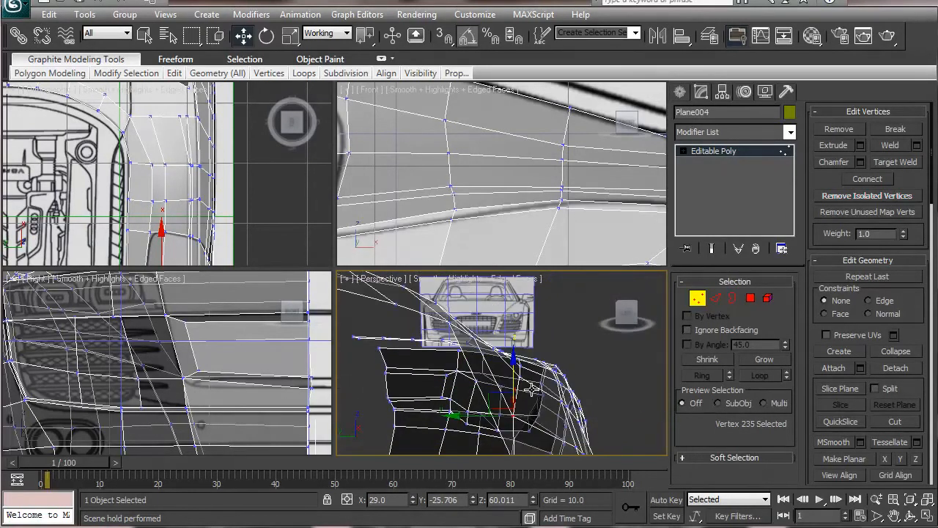
pyautogui.moveTo(462, 416); pyautogui.dragTo(467, 417)
# Connect the ring of horizontal edges across the rear-end panels with 1 segment, pinch -9 and slide -27.
pyautogui.keyDown('alt'); pyautogui.moveTo(543, 407); pyautogui.dragTo(391, 398, button='middle'); pyautogui.keyUp('alt')
pyautogui.keyDown('alt'); pyautogui.moveTo(134, 155); pyautogui.dragTo(148, 194, button='middle'); pyautogui.keyUp('alt')
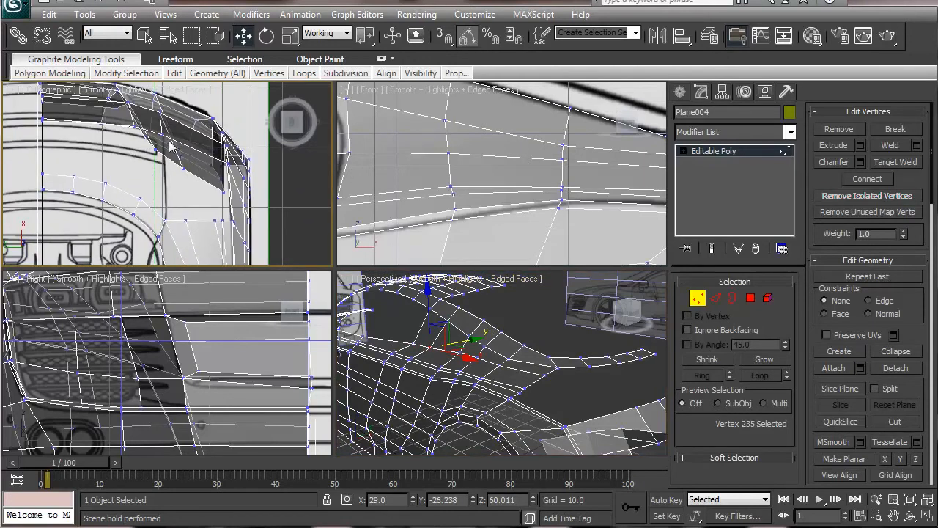
pyautogui.keyDown('alt'); pyautogui.moveTo(563, 315); pyautogui.dragTo(520, 374, button='middle'); pyautogui.keyUp('alt')
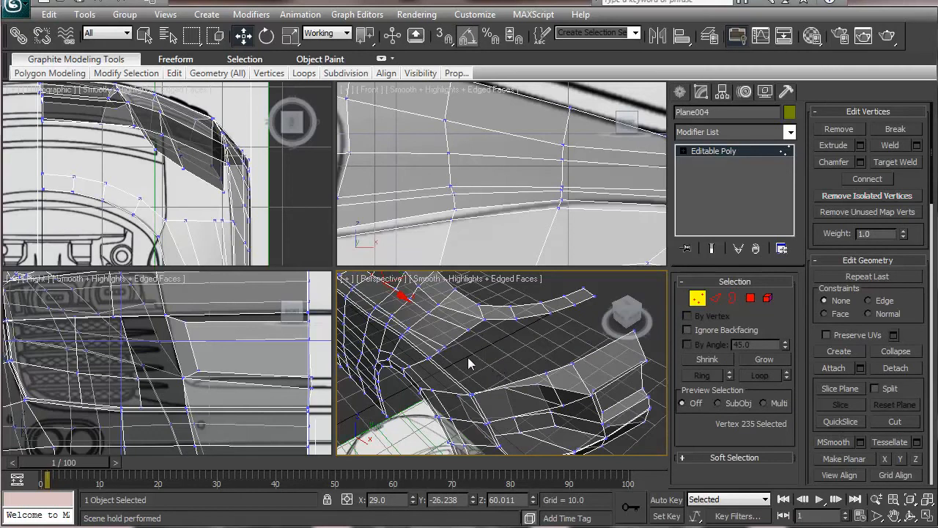
pyautogui.keyDown('alt'); pyautogui.moveTo(517, 332); pyautogui.dragTo(486, 408, button='middle'); pyautogui.keyUp('alt')
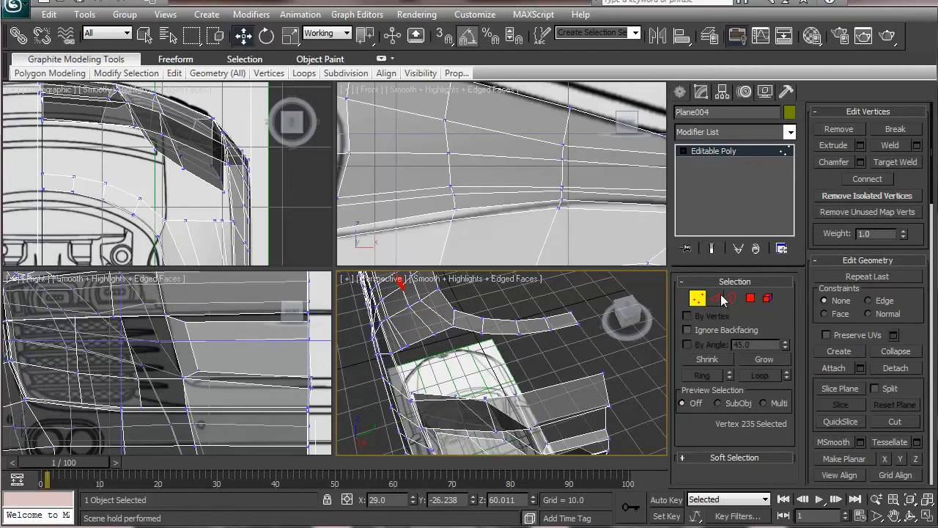
pyautogui.click(722, 299)
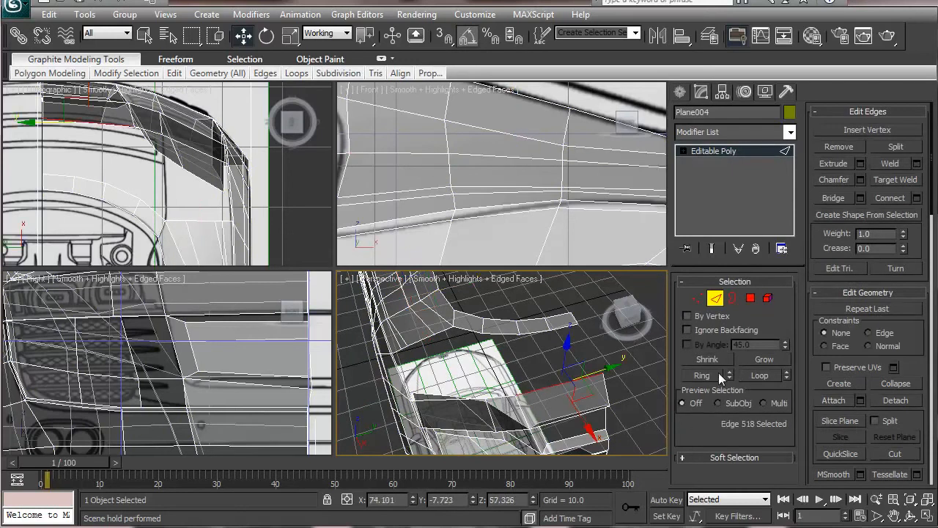
pyautogui.click(722, 373)
pyautogui.moveTo(568, 394); pyautogui.dragTo(520, 365, button='middle')
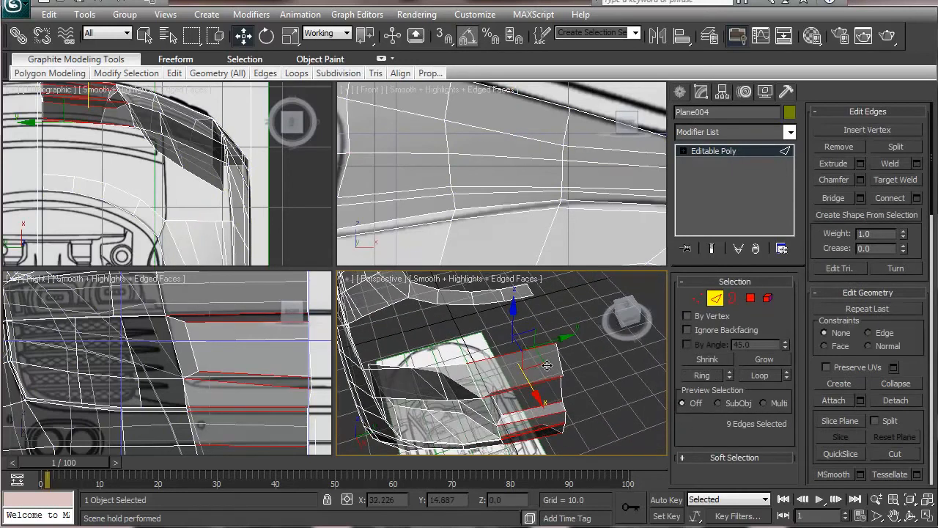
pyautogui.click(918, 198)
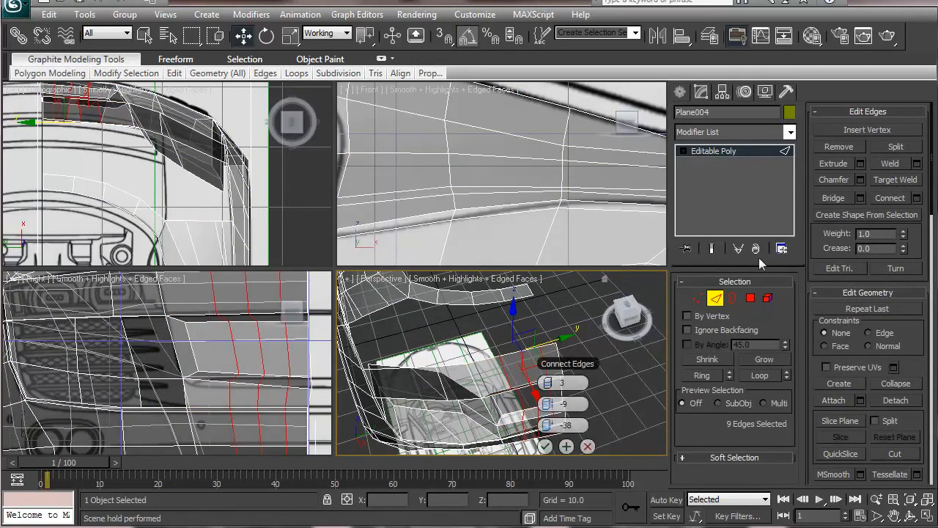
pyautogui.doubleClick(563, 382)
pyautogui.write('1')
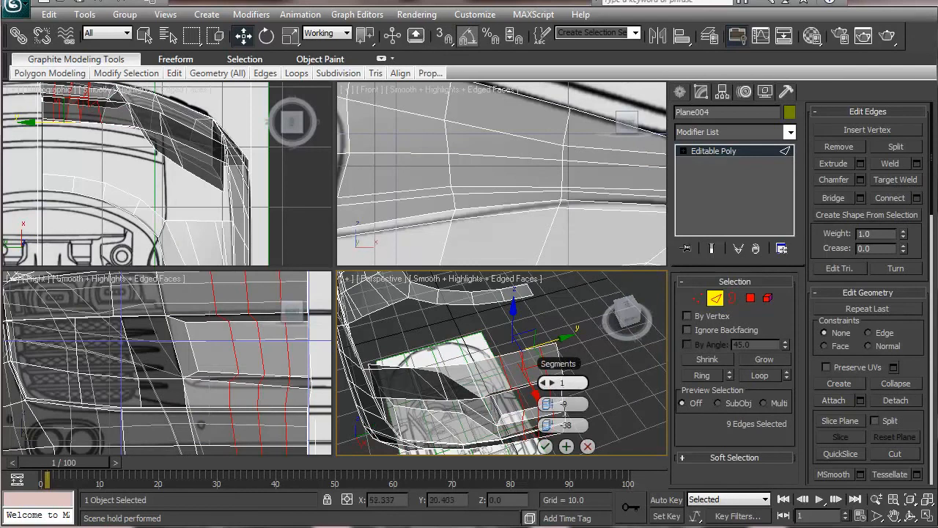
pyautogui.doubleClick(564, 425)
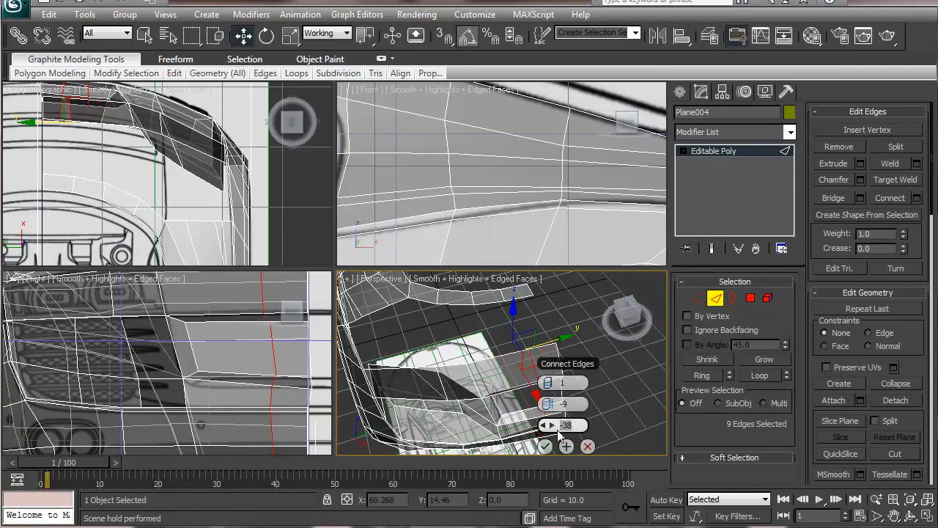
pyautogui.moveTo(538, 428); pyautogui.dragTo(550, 429)
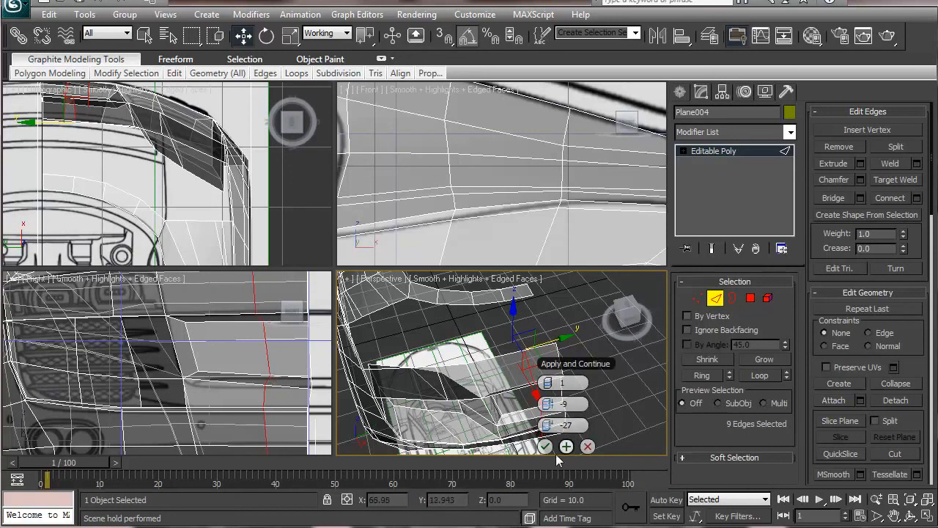
pyautogui.click(544, 445)
# Fit two lower crease vertices of the rear panel to the blueprint, placing the one on the new loop at about Y -4.47, Z 45.39.
pyautogui.keyDown('alt'); pyautogui.moveTo(456, 359); pyautogui.dragTo(475, 315, button='middle'); pyautogui.keyUp('alt')
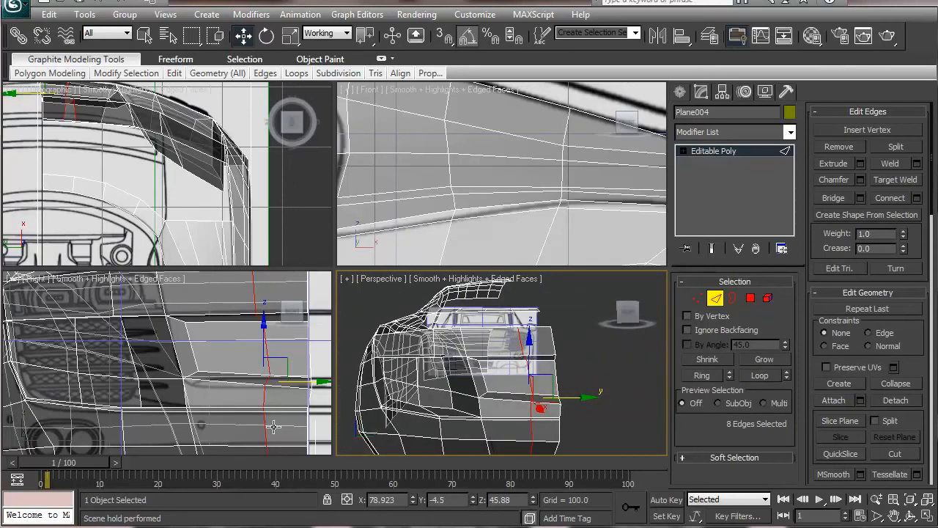
pyautogui.moveTo(195, 408); pyautogui.dragTo(139, 412, button='middle')
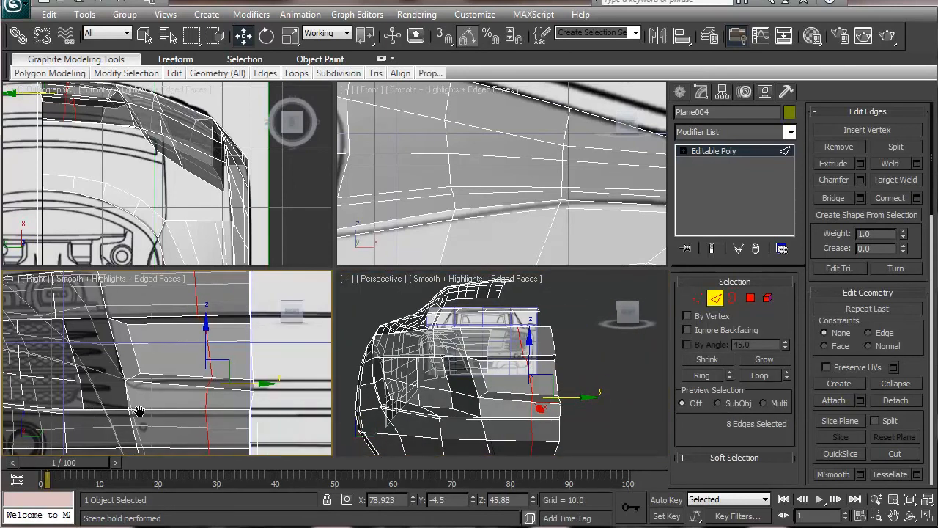
pyautogui.click(697, 298)
pyautogui.click(127, 379)
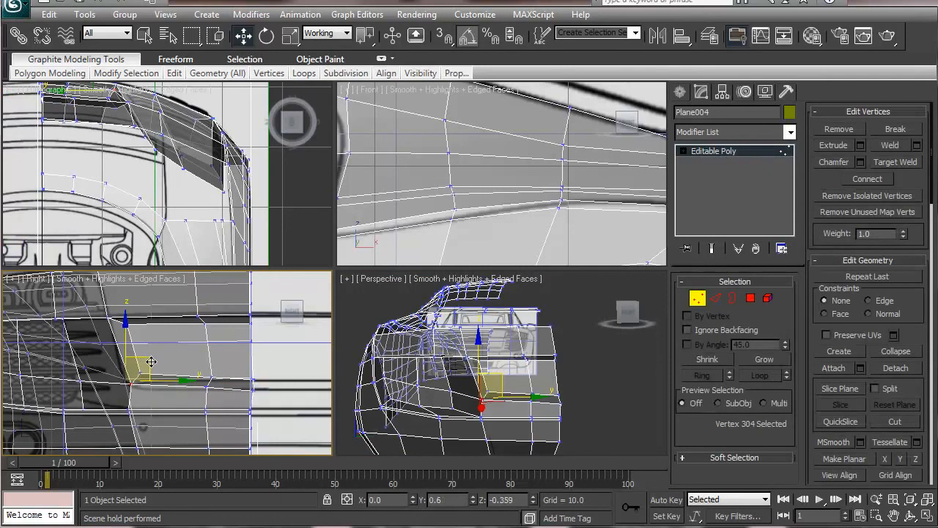
pyautogui.moveTo(150, 361); pyautogui.dragTo(233, 389)
pyautogui.click(207, 383)
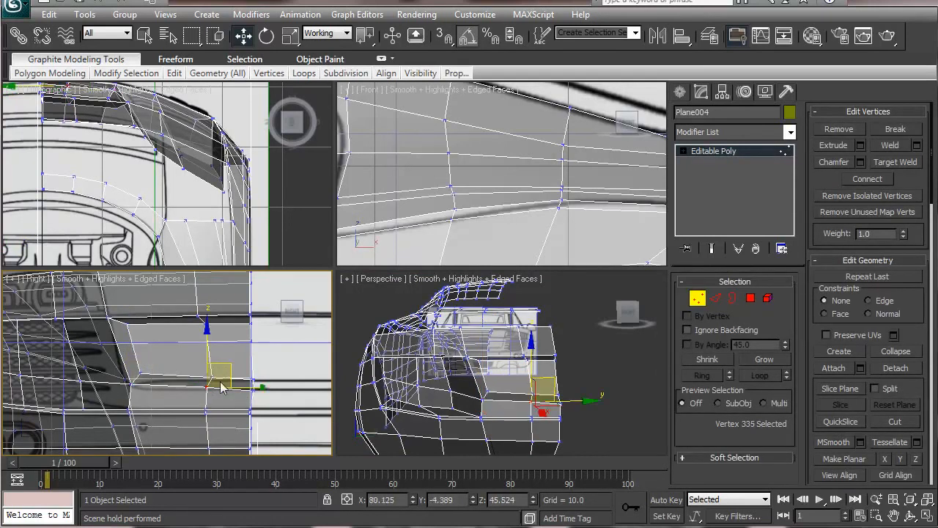
pyautogui.moveTo(228, 368); pyautogui.dragTo(197, 377)
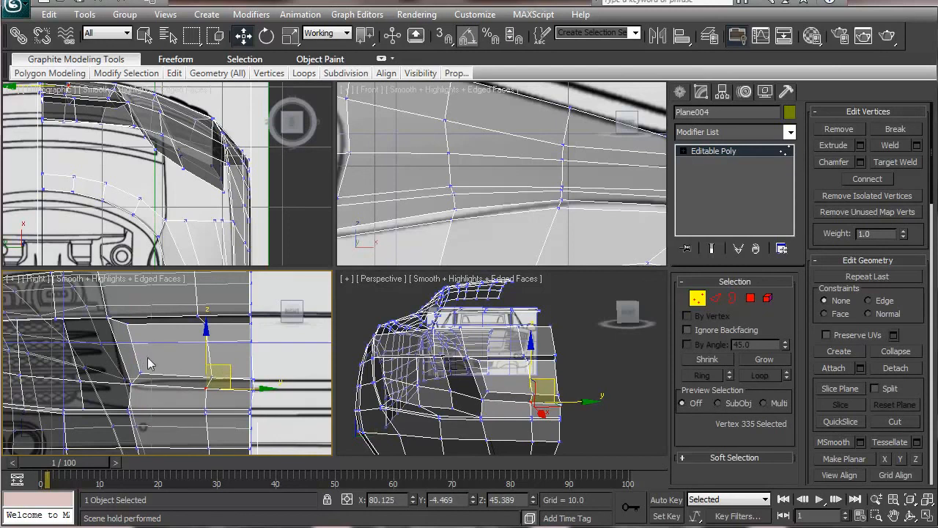
pyautogui.keyDown('alt'); pyautogui.moveTo(474, 423); pyautogui.dragTo(497, 438, button='middle'); pyautogui.keyUp('alt')
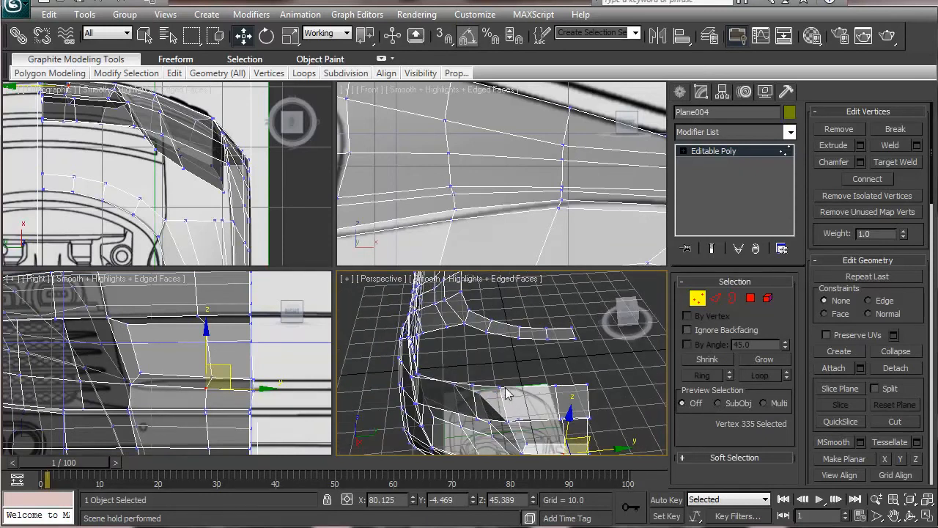
pyautogui.keyDown('alt'); pyautogui.moveTo(449, 394); pyautogui.dragTo(464, 382, button='middle'); pyautogui.keyUp('alt')
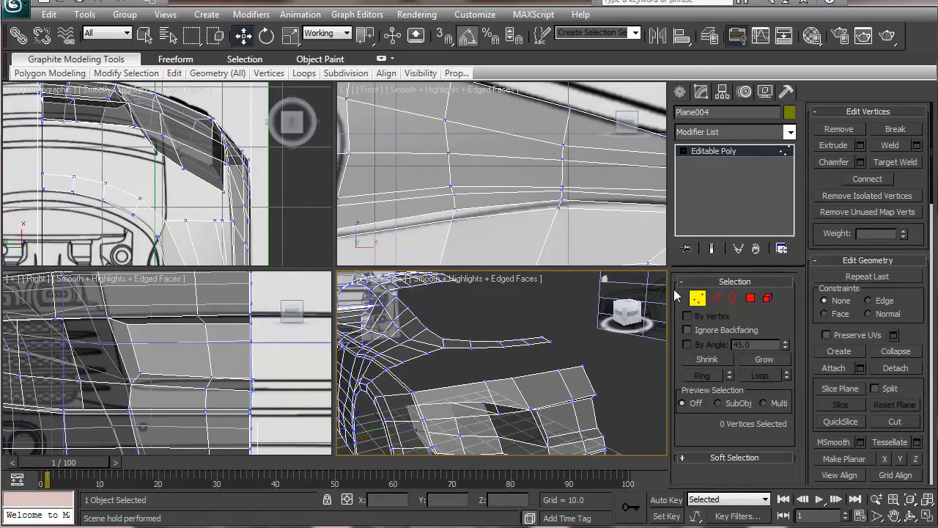
# Bridge the three rear edges of the upper strip to the three facing upper edges of the rear panel to form the rear deck.
pyautogui.click(715, 298)
pyautogui.click(445, 387)
pyautogui.keyDown('alt'); pyautogui.moveTo(518, 397); pyautogui.dragTo(557, 421, button='middle'); pyautogui.keyUp('alt')
pyautogui.keyDown('alt'); pyautogui.moveTo(484, 414); pyautogui.dragTo(485, 432, button='middle'); pyautogui.keyUp('alt')
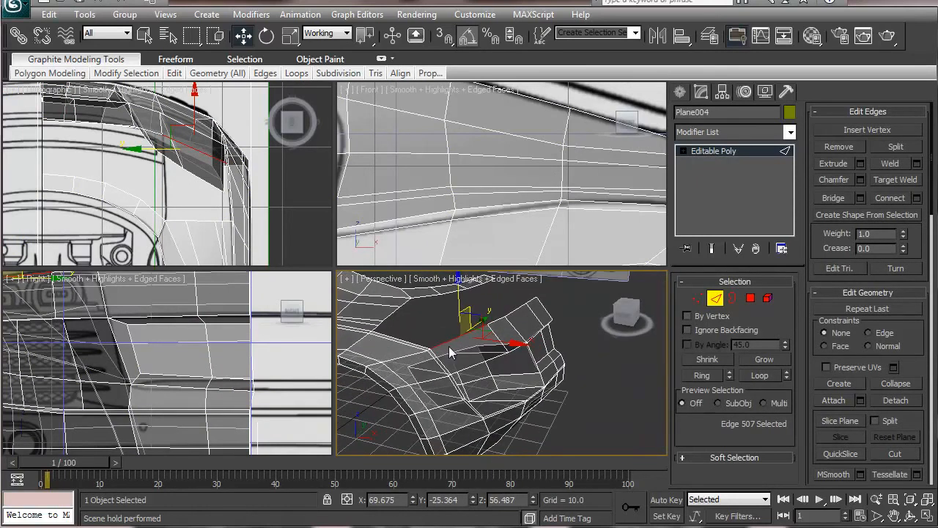
pyautogui.moveTo(458, 379)
pyautogui.keyDown('alt'); pyautogui.mouseDown(button='middle')
pyautogui.moveTo(424, 391)
pyautogui.moveTo(466, 396)
pyautogui.mouseUp(button='middle'); pyautogui.keyUp('alt')
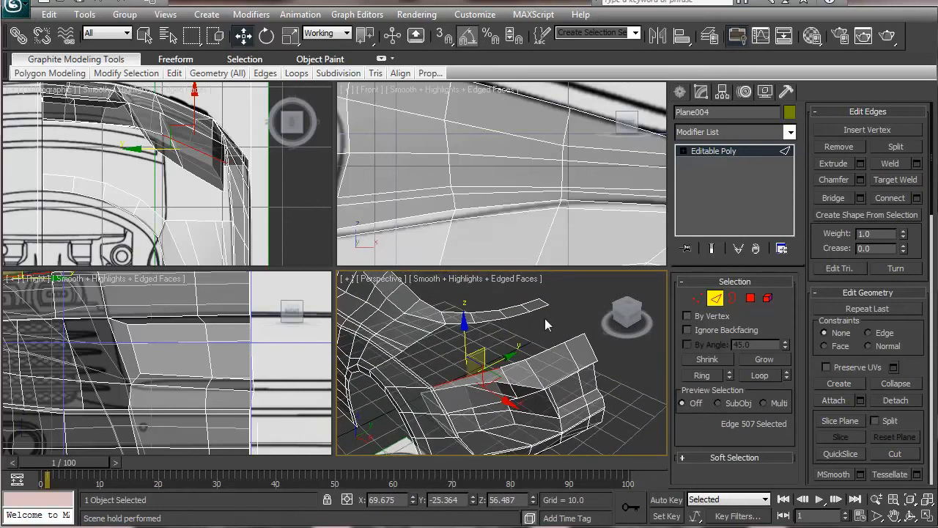
pyautogui.click(519, 325)
pyautogui.click(521, 311)
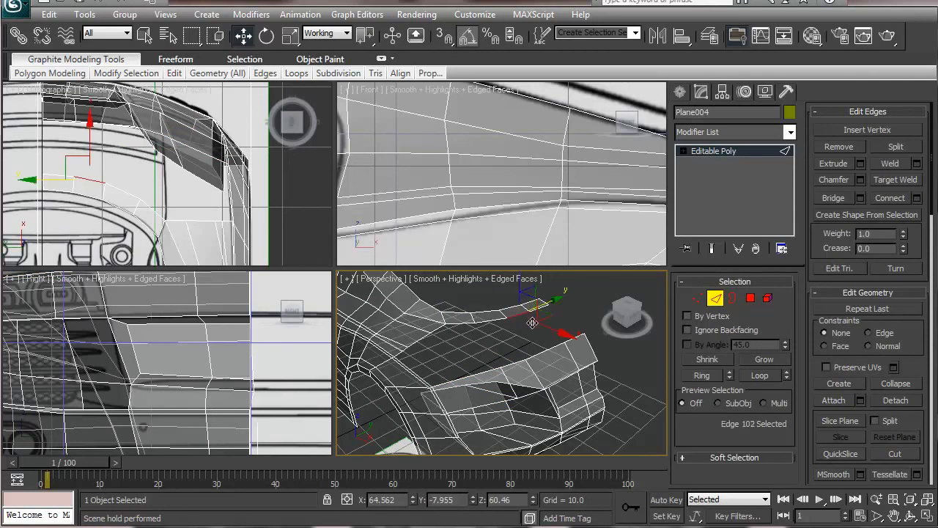
pyautogui.doubleClick(495, 320)
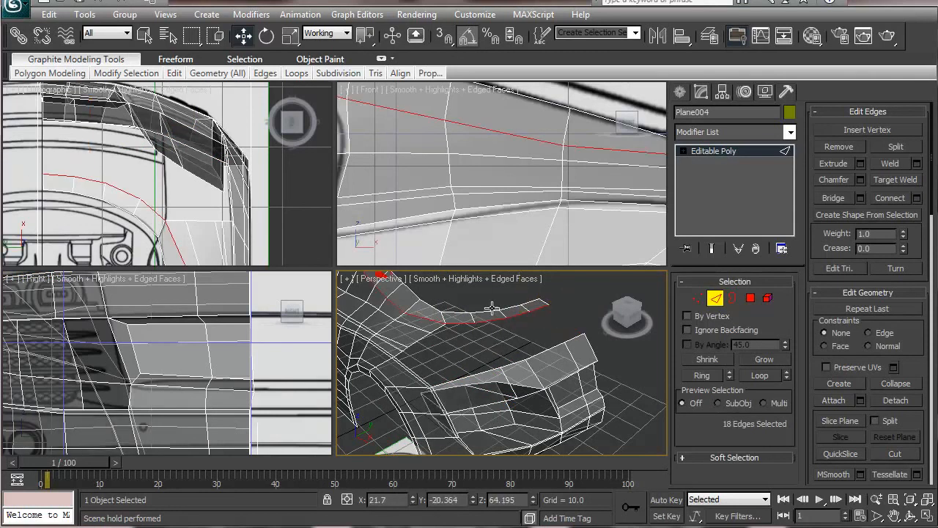
pyautogui.click(493, 322)
pyautogui.keyDown('ctrl'); pyautogui.click(504, 363); pyautogui.keyUp('ctrl')
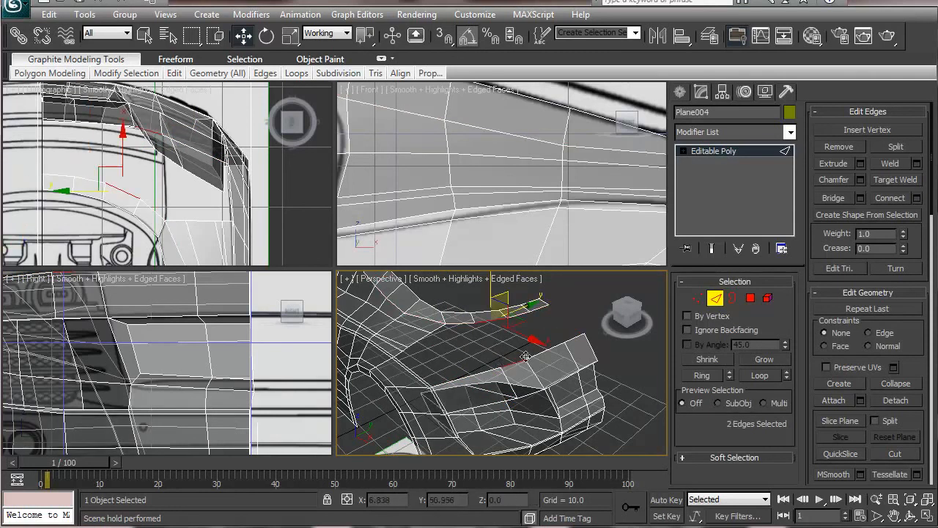
pyautogui.keyDown('ctrl'); pyautogui.click(567, 342); pyautogui.keyUp('ctrl')
pyautogui.keyDown('ctrl'); pyautogui.click(543, 355); pyautogui.keyUp('ctrl')
pyautogui.keyDown('alt'); pyautogui.moveTo(574, 374); pyautogui.dragTo(551, 339, button='middle'); pyautogui.keyUp('alt')
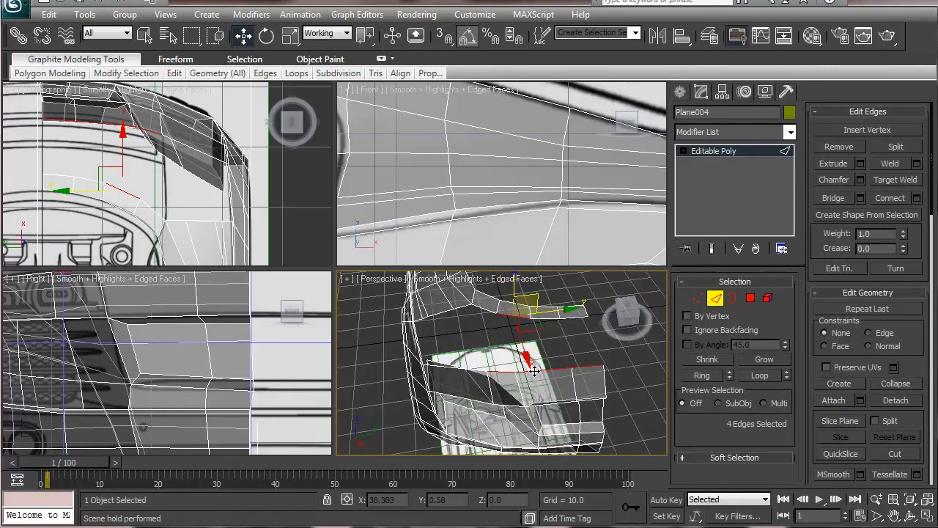
pyautogui.keyDown('ctrl'); pyautogui.click(548, 320); pyautogui.keyUp('ctrl')
pyautogui.keyDown('ctrl'); pyautogui.click(576, 314); pyautogui.keyUp('ctrl')
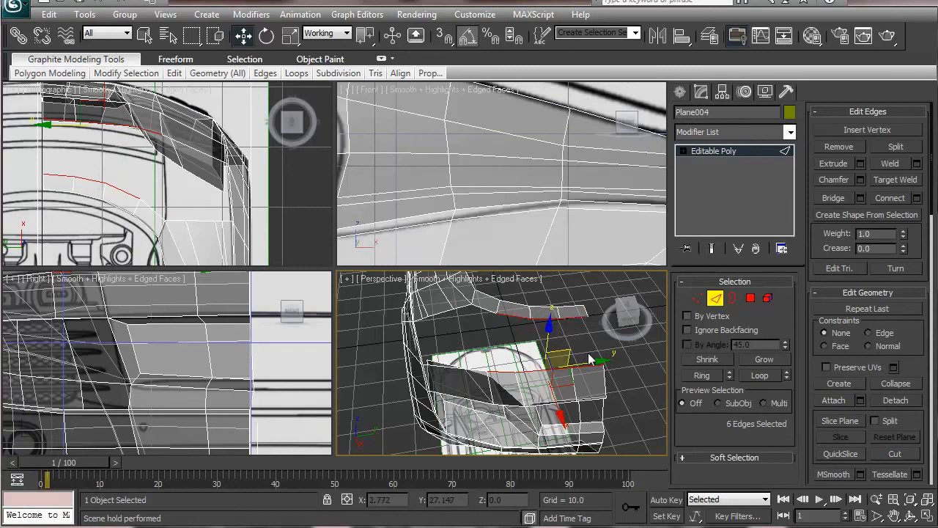
pyautogui.click(838, 201)
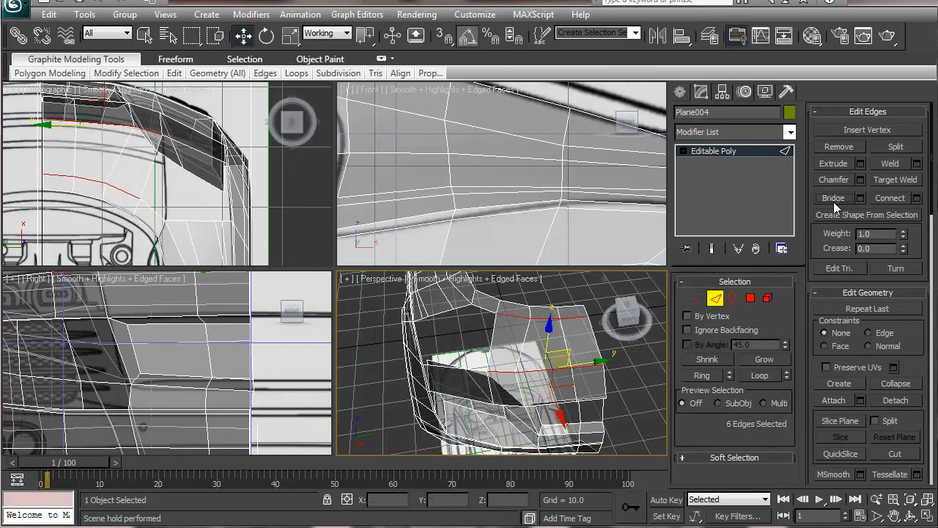
# Create a smooth shape named Shape001 from the eight edges bordering the hole between the rear deck and the fender.
pyautogui.moveTo(452, 389)
pyautogui.keyDown('alt'); pyautogui.mouseDown(button='middle')
pyautogui.moveTo(551, 366)
pyautogui.moveTo(588, 335)
pyautogui.moveTo(570, 328)
pyautogui.moveTo(484, 369)
pyautogui.moveTo(517, 372)
pyautogui.moveTo(478, 395)
pyautogui.moveTo(447, 398)
pyautogui.mouseUp(button='middle'); pyautogui.keyUp('alt')
pyautogui.scroll(3, 440, 389)
pyautogui.moveTo(488, 376)
pyautogui.keyDown('alt'); pyautogui.mouseDown(button='middle')
pyautogui.moveTo(439, 388)
pyautogui.moveTo(506, 375)
pyautogui.mouseUp(button='middle'); pyautogui.keyUp('alt')
pyautogui.scroll(-1, 438, 387)
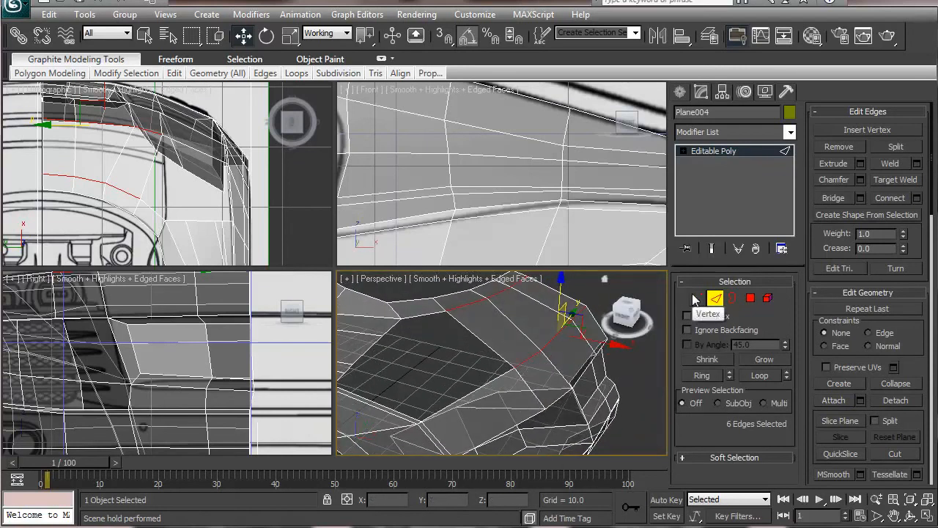
pyautogui.click(466, 331)
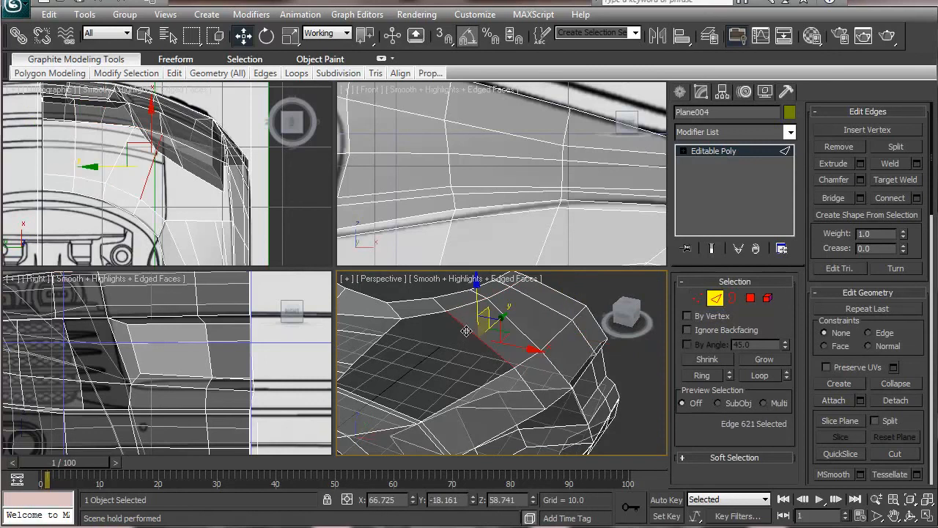
pyautogui.keyDown('ctrl'); pyautogui.click(421, 315); pyautogui.keyUp('ctrl')
pyautogui.keyDown('ctrl'); pyautogui.click(396, 326); pyautogui.keyUp('ctrl')
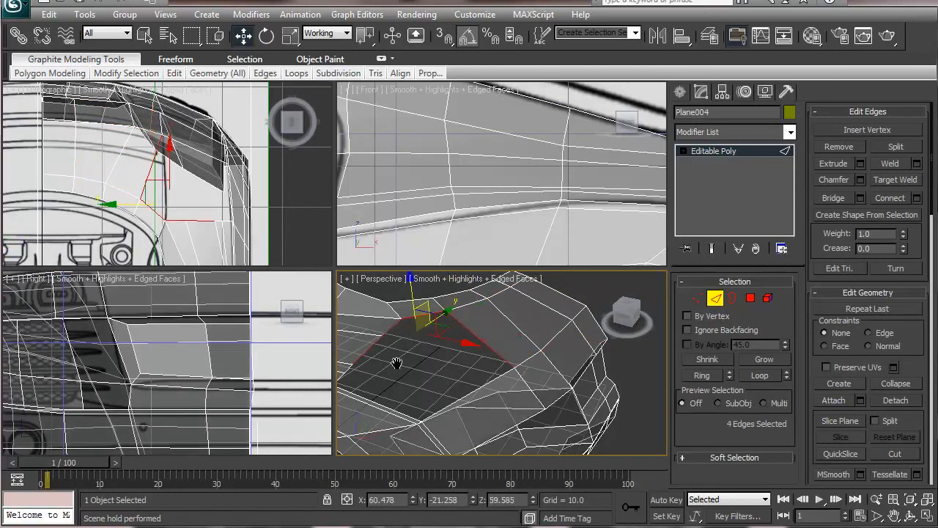
pyautogui.keyDown('alt'); pyautogui.moveTo(395, 363); pyautogui.dragTo(437, 352, button='middle'); pyautogui.keyUp('alt')
pyautogui.keyDown('ctrl'); pyautogui.click(410, 351); pyautogui.keyUp('ctrl')
pyautogui.keyDown('ctrl'); pyautogui.click(408, 359); pyautogui.keyUp('ctrl')
pyautogui.keyDown('ctrl'); pyautogui.click(416, 373); pyautogui.keyUp('ctrl')
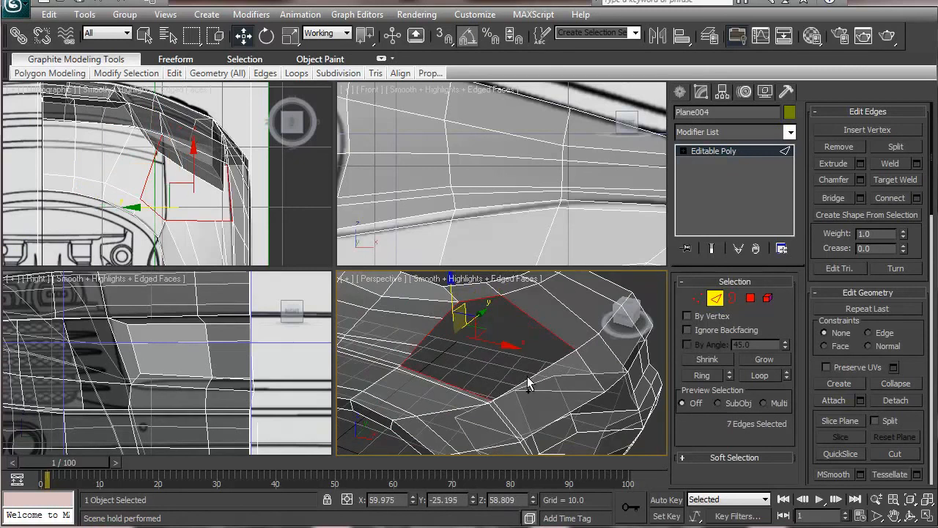
pyautogui.keyDown('ctrl'); pyautogui.click(532, 380); pyautogui.keyUp('ctrl')
pyautogui.keyDown('alt'); pyautogui.moveTo(563, 393); pyautogui.dragTo(595, 370, button='middle'); pyautogui.keyUp('alt')
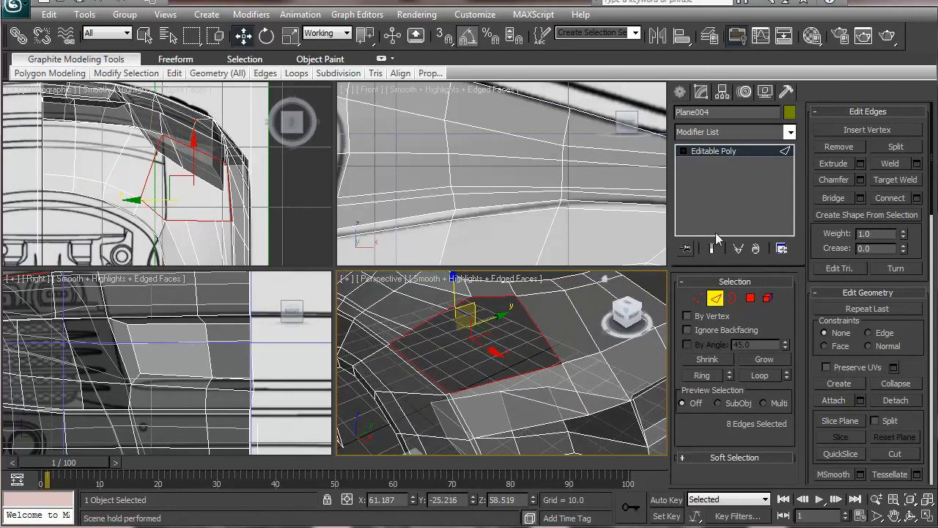
pyautogui.click(857, 215)
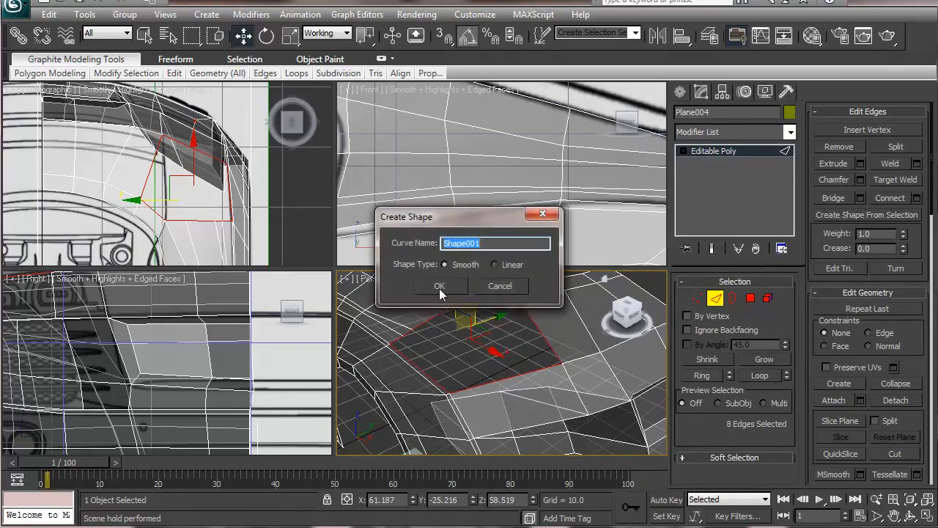
pyautogui.click(439, 287)
pyautogui.keyDown('alt'); pyautogui.moveTo(422, 333); pyautogui.dragTo(485, 356, button='middle'); pyautogui.keyUp('alt')
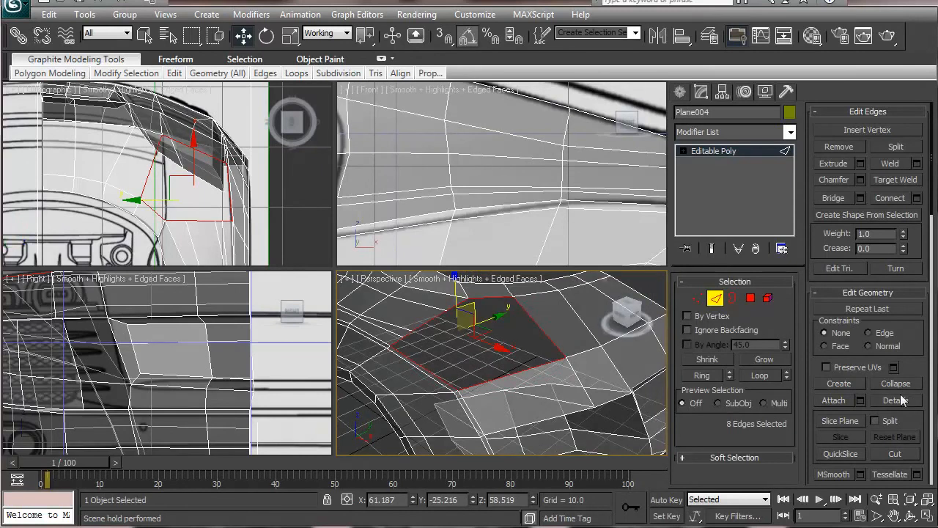
pyautogui.moveTo(919, 365); pyautogui.dragTo(921, 227)
pyautogui.moveTo(912, 426); pyautogui.dragTo(910, 371)
pyautogui.scroll(-10, 910, 277)
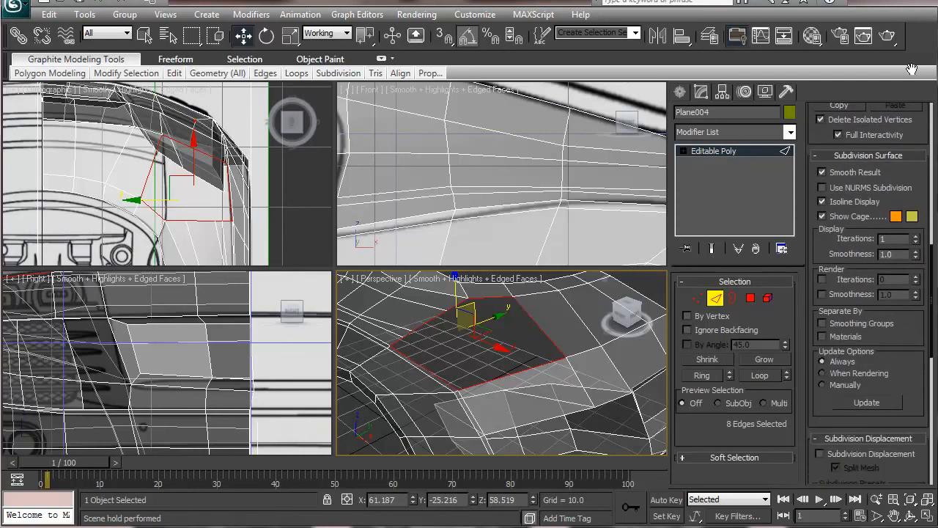
pyautogui.moveTo(895, 439); pyautogui.dragTo(892, 117)
pyautogui.scroll(15, 872, 293)
pyautogui.moveTo(915, 146); pyautogui.dragTo(913, 517)
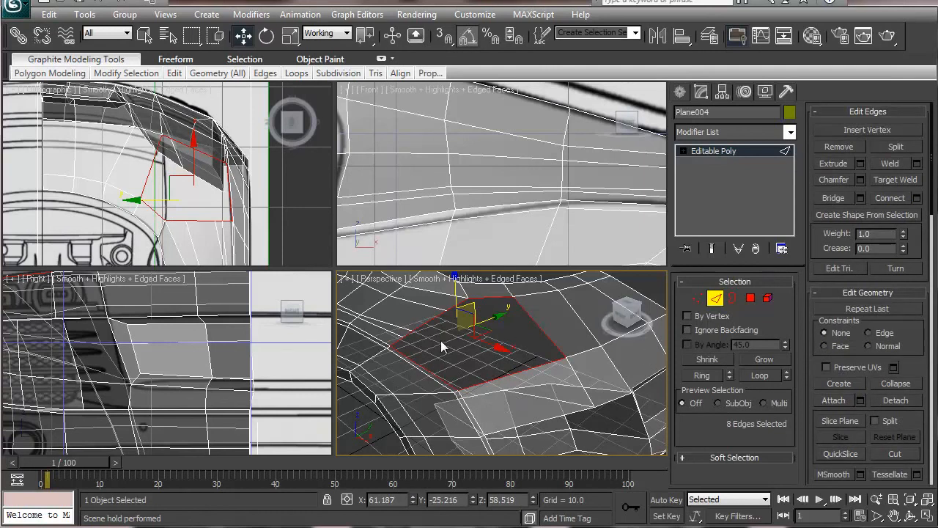
# Bridge the deck's side edge to the facing fender edge to span the middle of the corner hole.
pyautogui.click(532, 317)
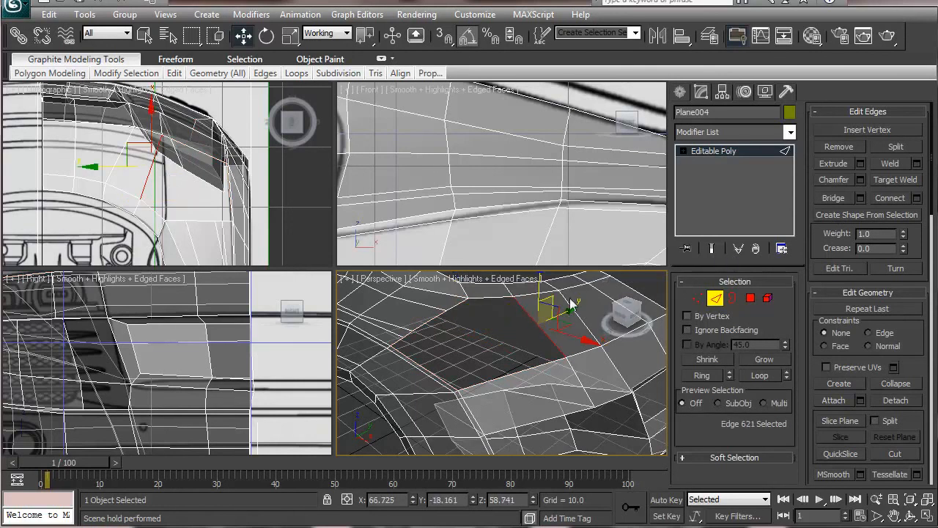
pyautogui.keyDown('ctrl'); pyautogui.click(415, 357); pyautogui.keyUp('ctrl')
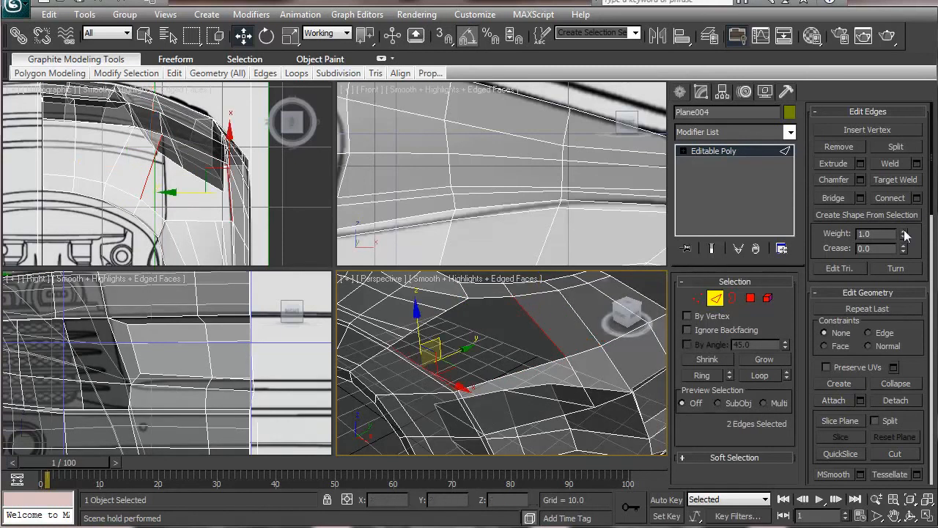
pyautogui.click(833, 198)
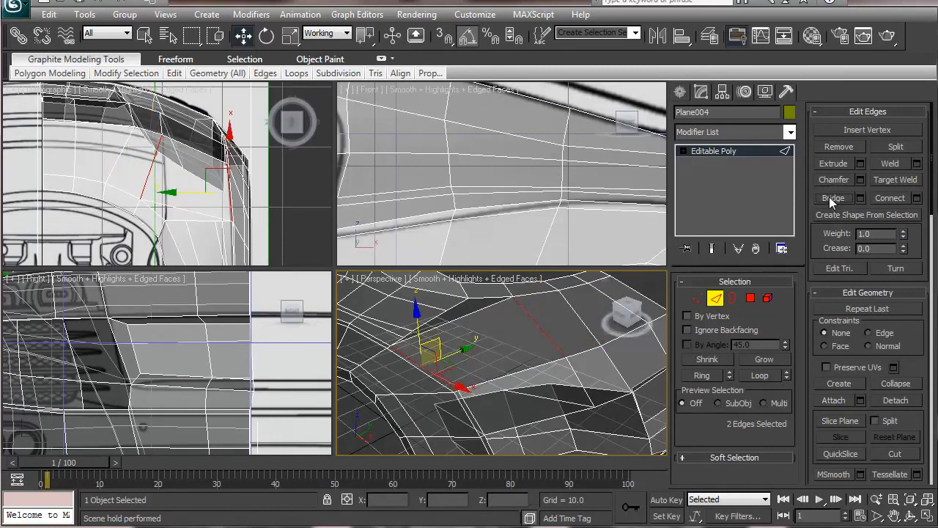
pyautogui.keyDown('alt'); pyautogui.moveTo(490, 381); pyautogui.dragTo(463, 400, button='middle'); pyautogui.keyUp('alt')
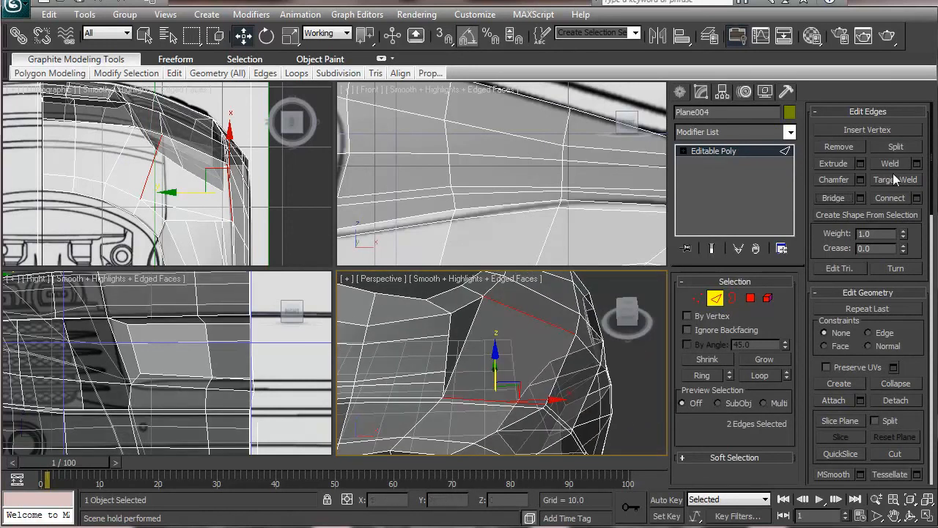
# Cut an edge line from the fender side of the corner bridge across the rear deck to its centre edge.
pyautogui.click(893, 455)
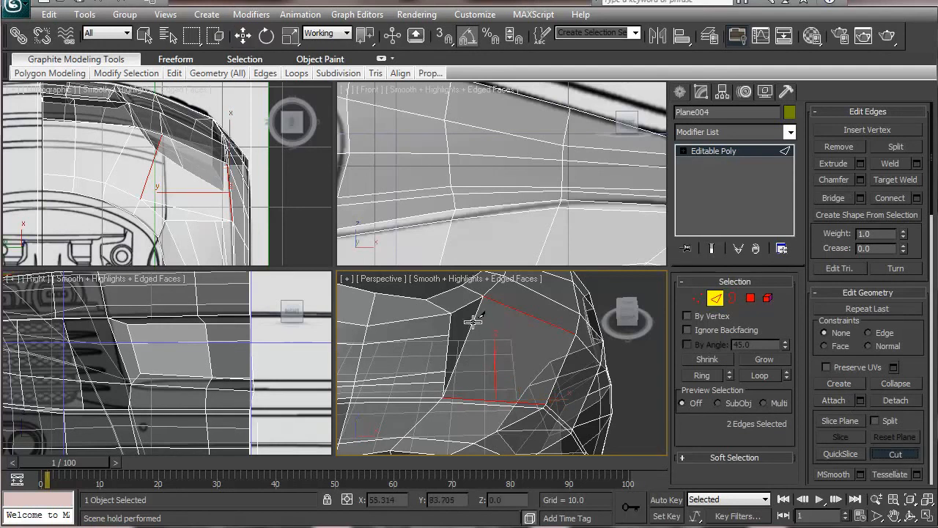
pyautogui.keyDown('alt'); pyautogui.moveTo(472, 321); pyautogui.dragTo(494, 376, button='middle'); pyautogui.keyUp('alt')
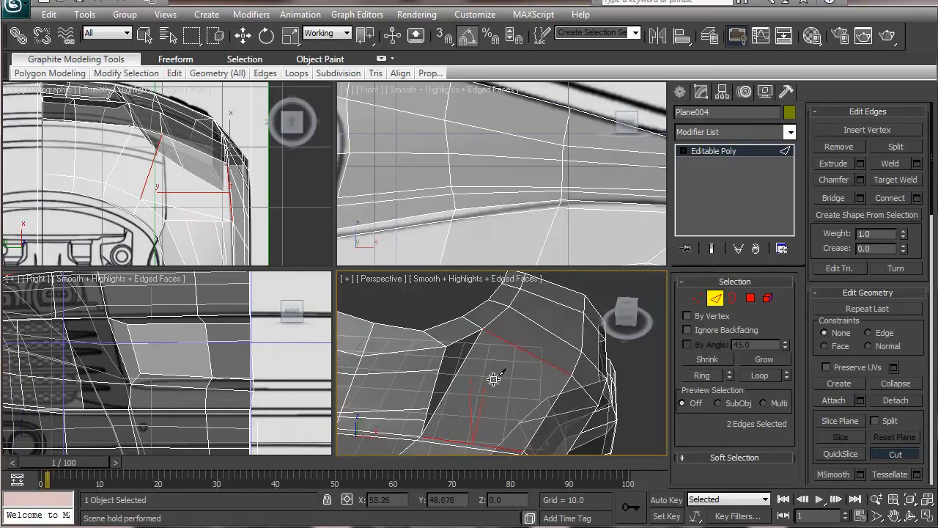
pyautogui.click(429, 422)
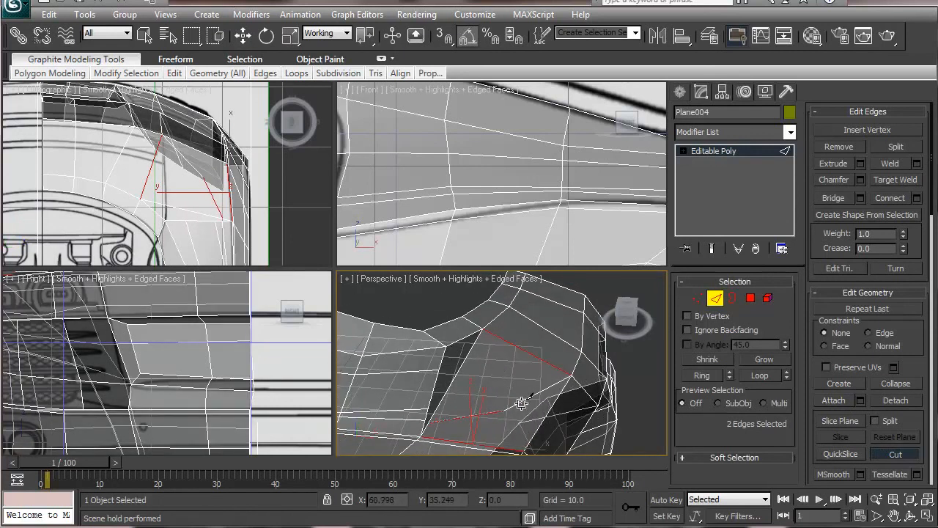
pyautogui.click(551, 363)
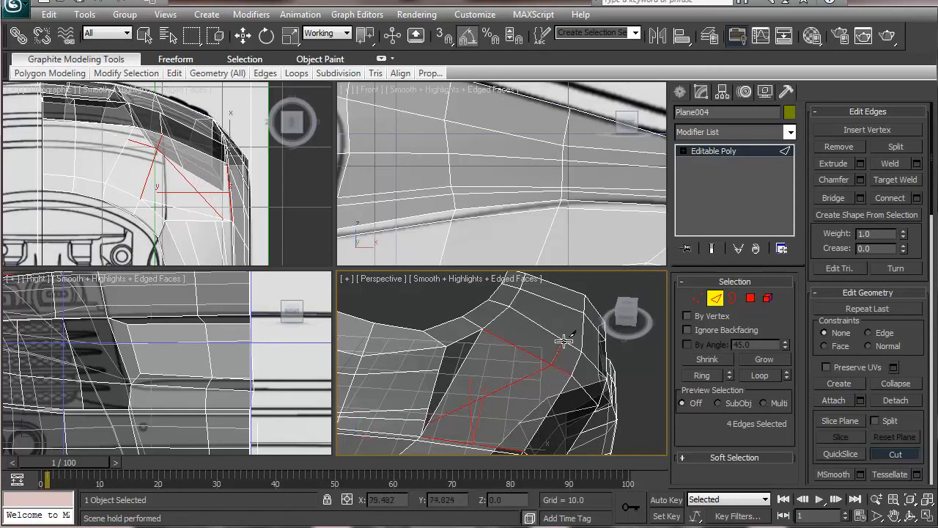
pyautogui.click(568, 308)
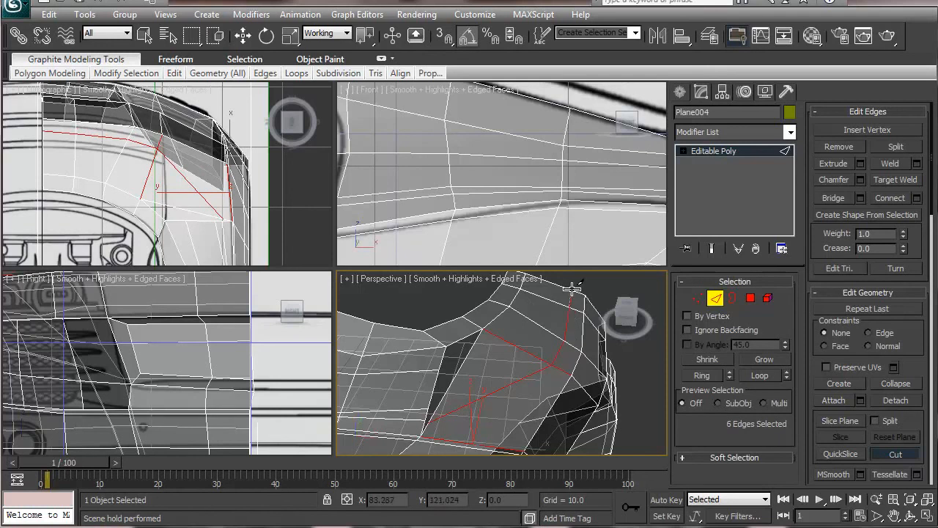
pyautogui.click(572, 288)
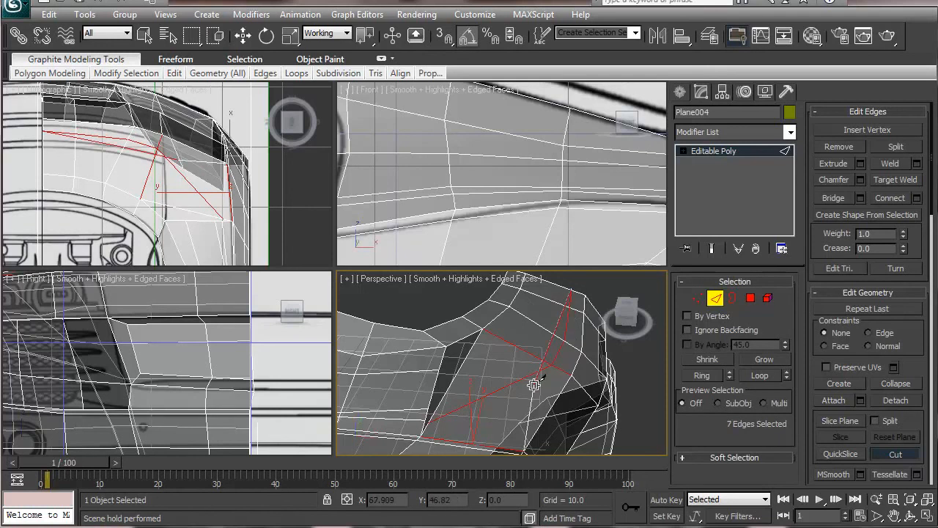
pyautogui.rightClick(557, 288)
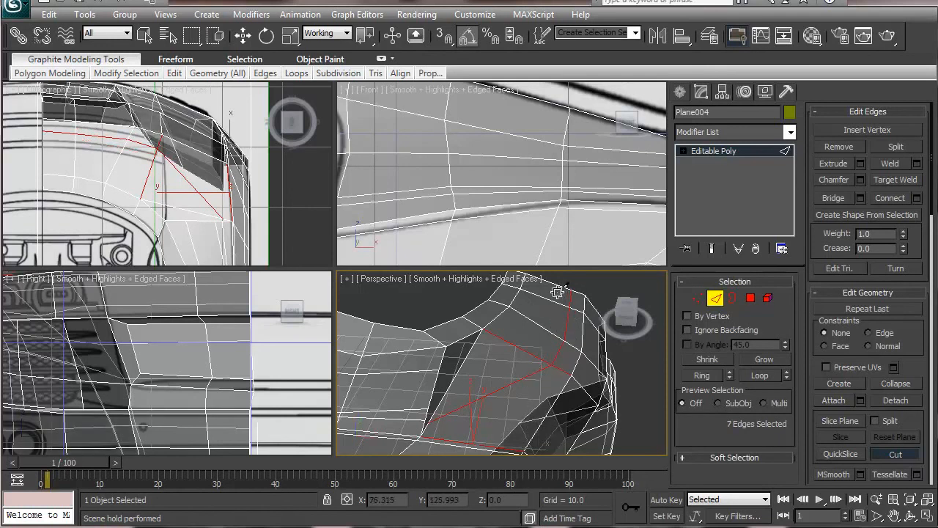
# Cut two more edge lines beside the first one, across the corner bridge and the rear deck to the centre edge.
pyautogui.click(432, 410)
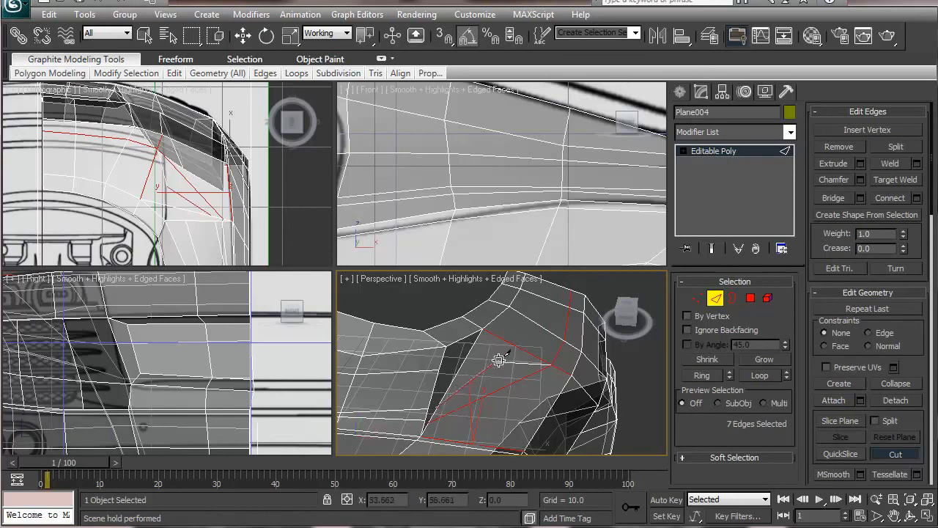
pyautogui.click(548, 359)
pyautogui.click(562, 292)
pyautogui.rightClick(562, 293)
pyautogui.click(533, 319)
pyautogui.click(542, 297)
pyautogui.click(548, 283)
pyautogui.rightClick(545, 325)
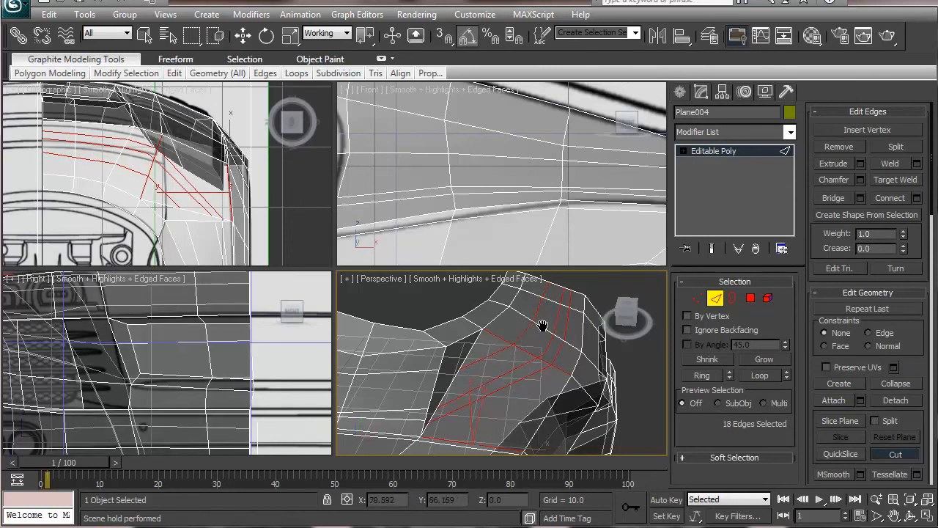
# Raise the rear deck's centre-edge vertex at the end of a new cut to about Z 59.56.
pyautogui.moveTo(544, 325); pyautogui.dragTo(522, 369, button='middle')
pyautogui.click(697, 298)
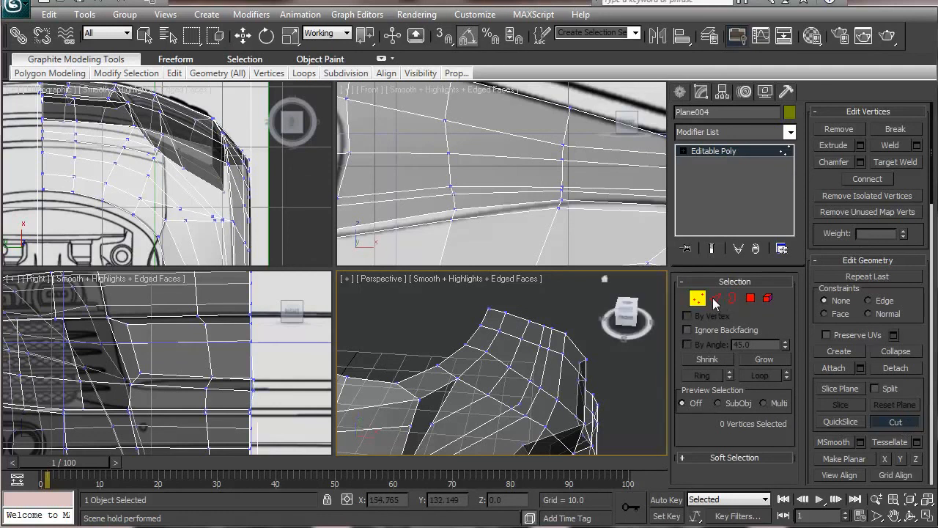
pyautogui.rightClick(607, 389)
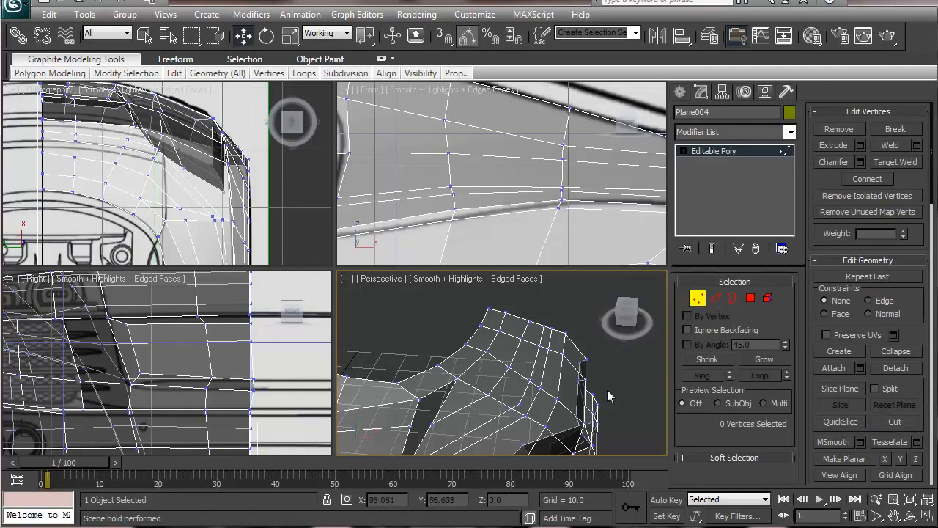
pyautogui.moveTo(524, 307); pyautogui.dragTo(586, 324)
pyautogui.moveTo(557, 308); pyautogui.dragTo(554, 331, button='middle')
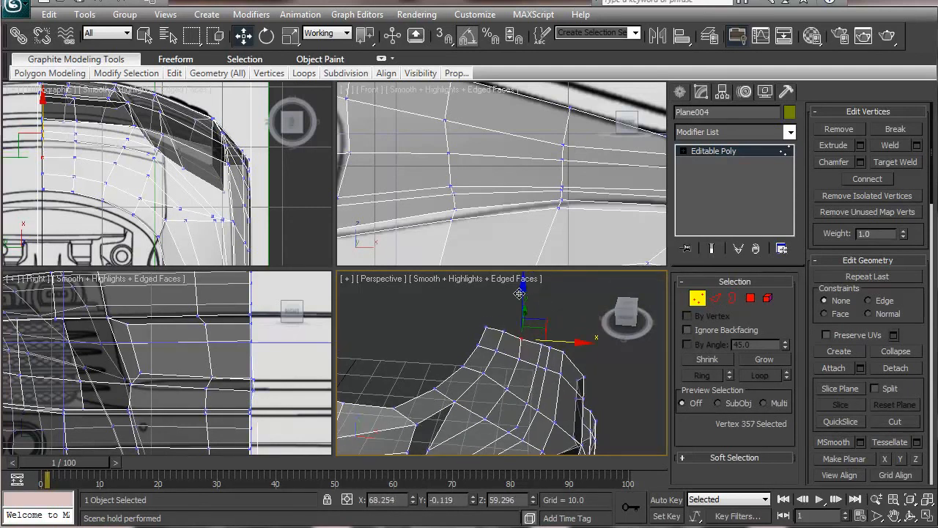
pyautogui.moveTo(523, 292); pyautogui.dragTo(524, 291)
pyautogui.scroll(-5, 531, 440)
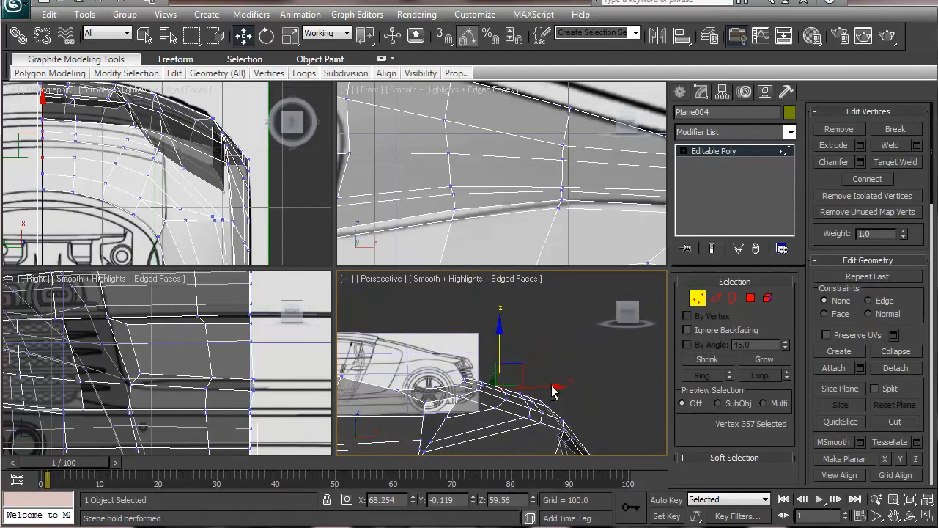
pyautogui.scroll(8, 551, 405)
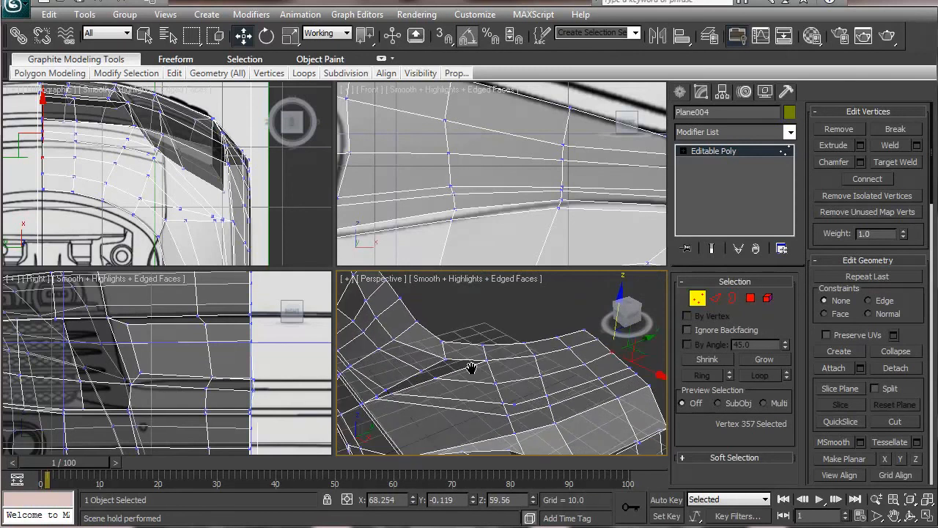
# Target-weld three loose vertices along the open seam at the rear deck's corner to their facing vertices.
pyautogui.moveTo(486, 373); pyautogui.dragTo(543, 379, button='middle')
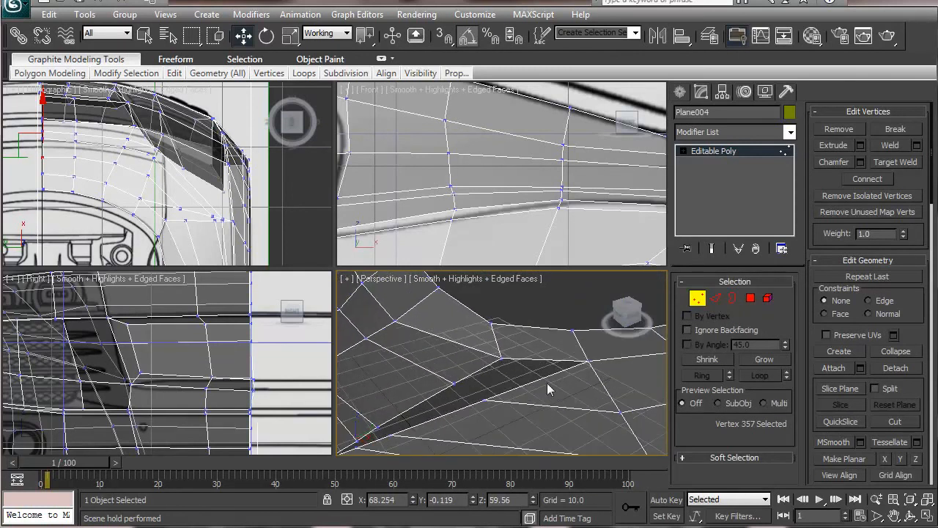
pyautogui.keyDown('alt'); pyautogui.moveTo(510, 391); pyautogui.dragTo(454, 439, button='middle'); pyautogui.keyUp('alt')
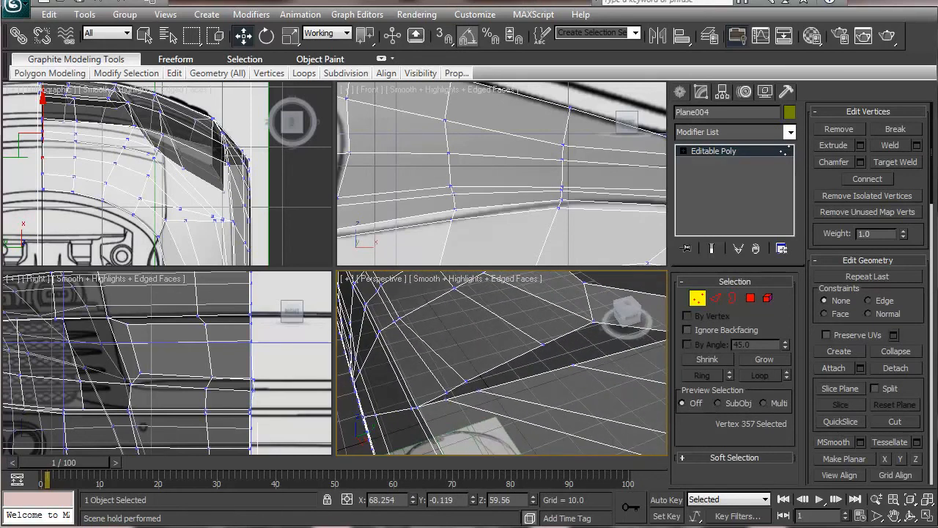
pyautogui.click(896, 162)
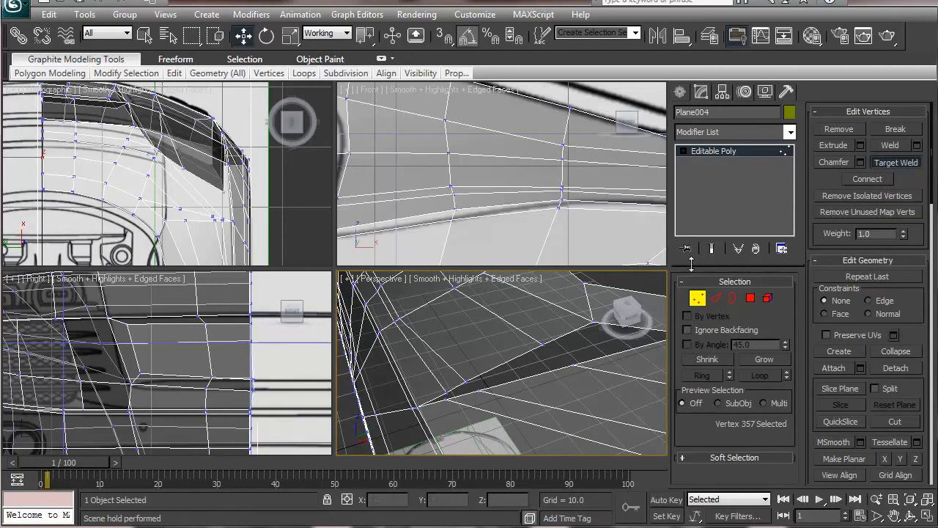
pyautogui.click(445, 399)
pyautogui.click(447, 391)
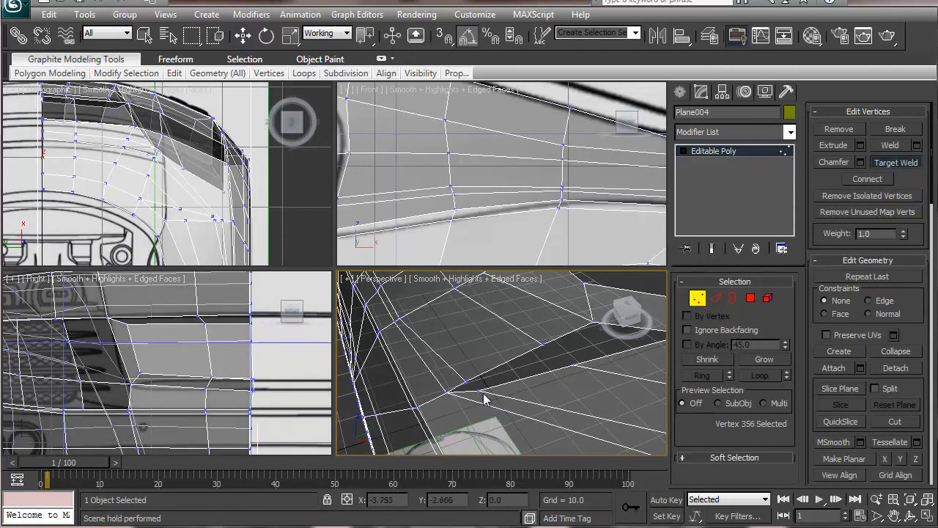
pyautogui.click(447, 391)
pyautogui.click(466, 381)
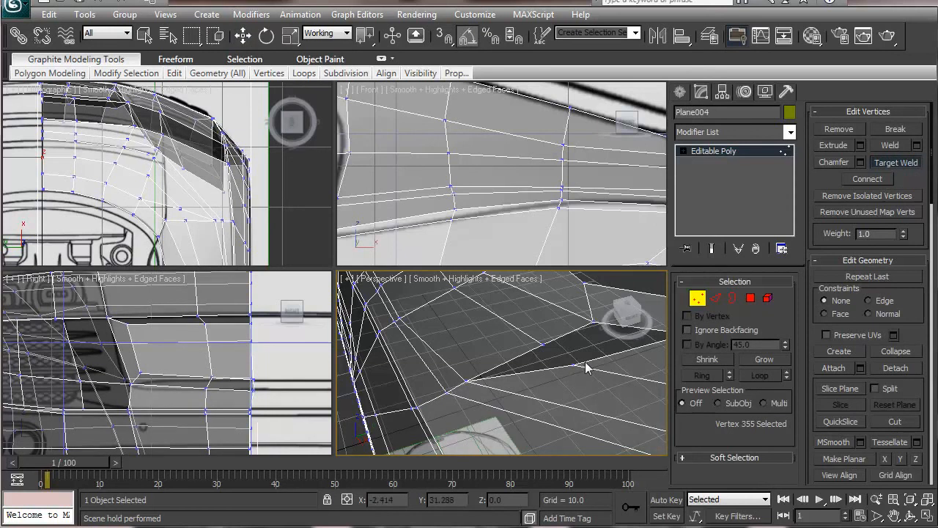
pyautogui.click(571, 364)
pyautogui.click(542, 342)
pyautogui.moveTo(542, 395); pyautogui.dragTo(459, 432, button='middle')
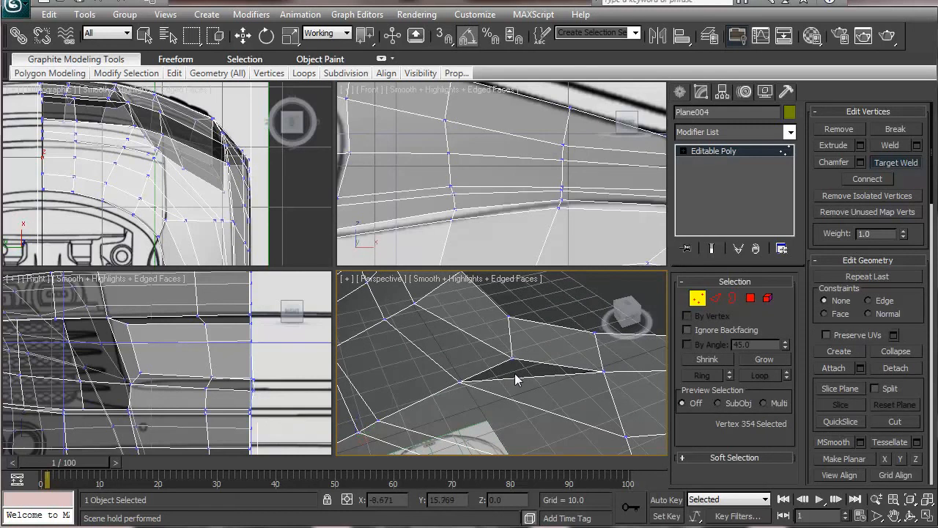
# Cut a short edge beside the remaining corner gap and target-weld its new border vertex to the facing vertex.
pyautogui.click(894, 424)
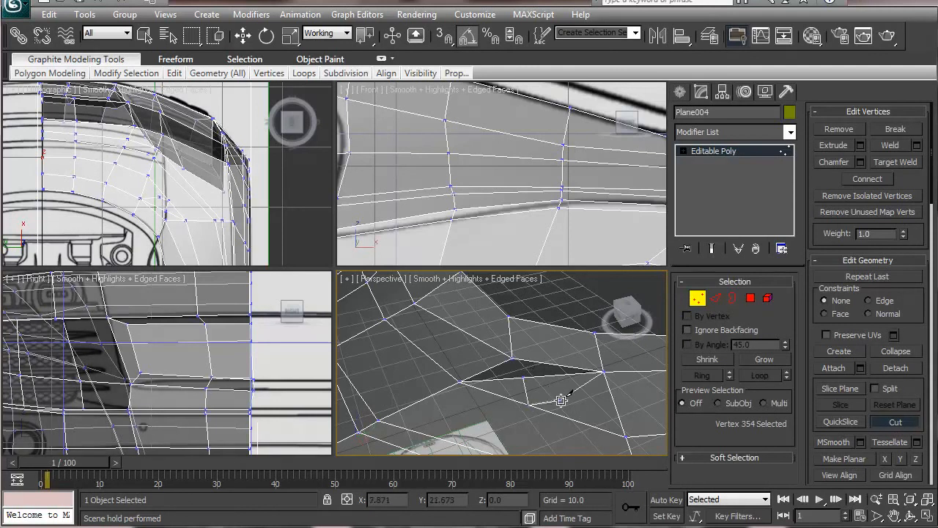
pyautogui.click(886, 164)
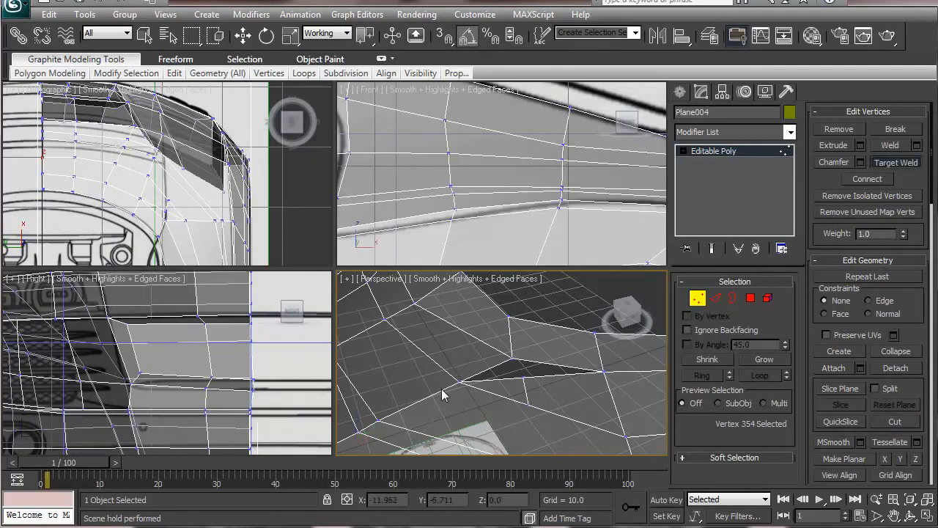
pyautogui.click(510, 358)
pyautogui.rightClick(530, 377)
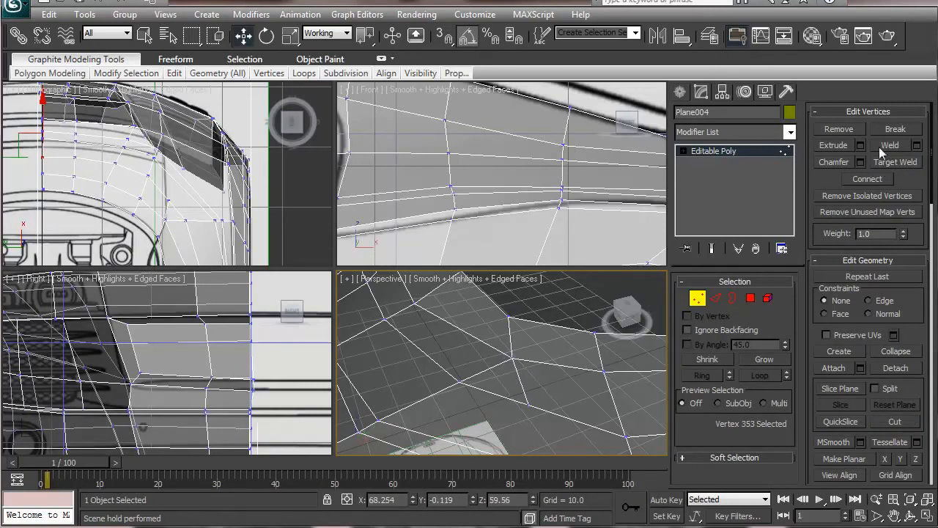
# Remove the short cut edge beside the closed corner gap together with its leftover vertex.
pyautogui.click(715, 297)
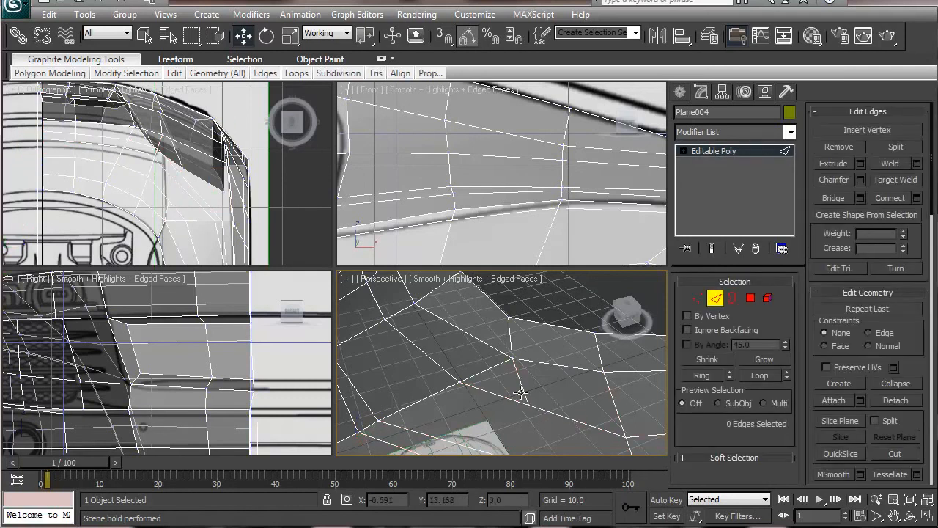
pyautogui.click(526, 399)
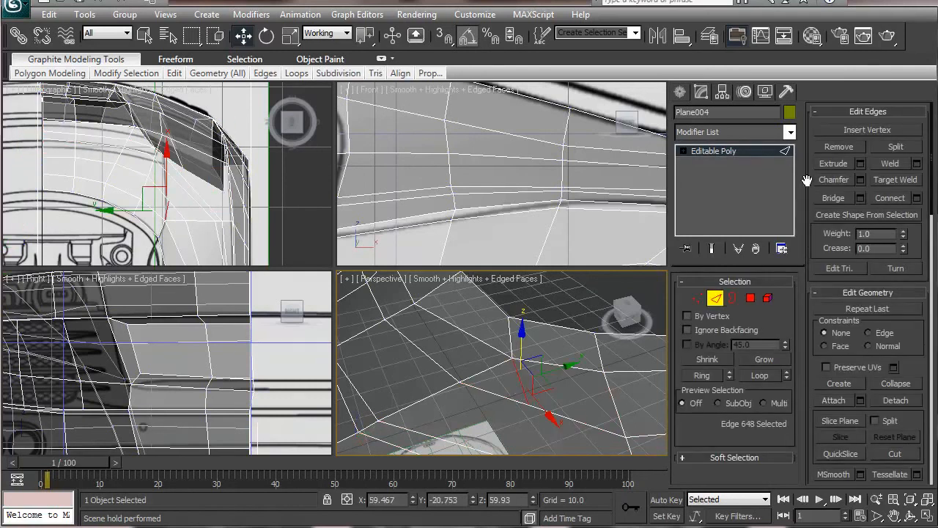
pyautogui.click(837, 148)
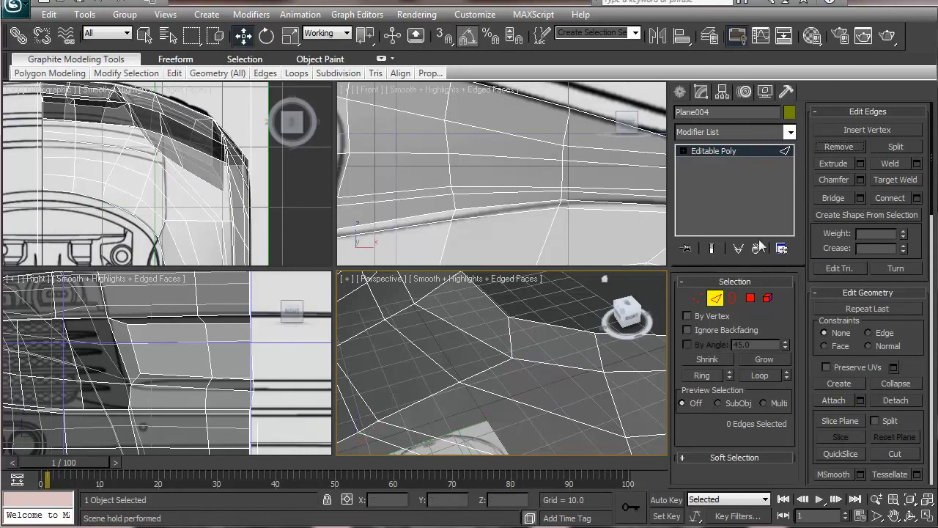
pyautogui.click(697, 298)
pyautogui.click(531, 359)
pyautogui.click(838, 129)
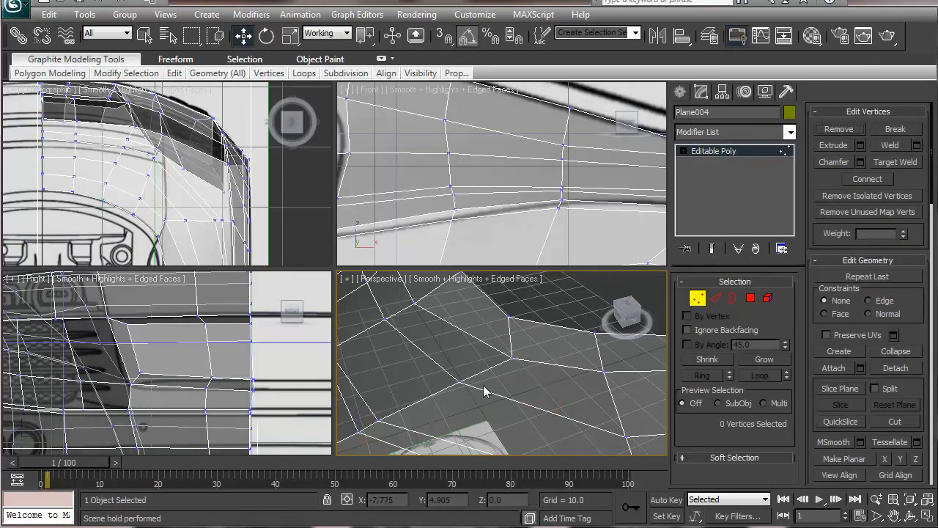
# Remove the surplus vertex on the rear deck near the rebuilt corner.
pyautogui.scroll(2, 469, 385)
pyautogui.scroll(-2, 454, 383)
pyautogui.keyDown('alt'); pyautogui.moveTo(571, 385); pyautogui.dragTo(548, 438, button='middle'); pyautogui.keyUp('alt')
pyautogui.click(548, 416)
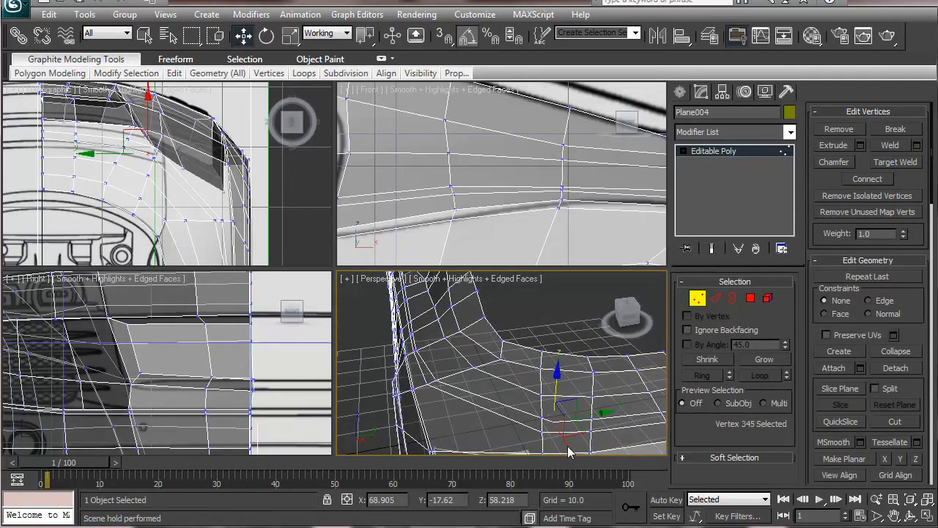
pyautogui.click(837, 129)
pyautogui.scroll(3, 461, 401)
pyautogui.keyDown('alt'); pyautogui.moveTo(501, 391); pyautogui.dragTo(582, 393, button='middle'); pyautogui.keyUp('alt')
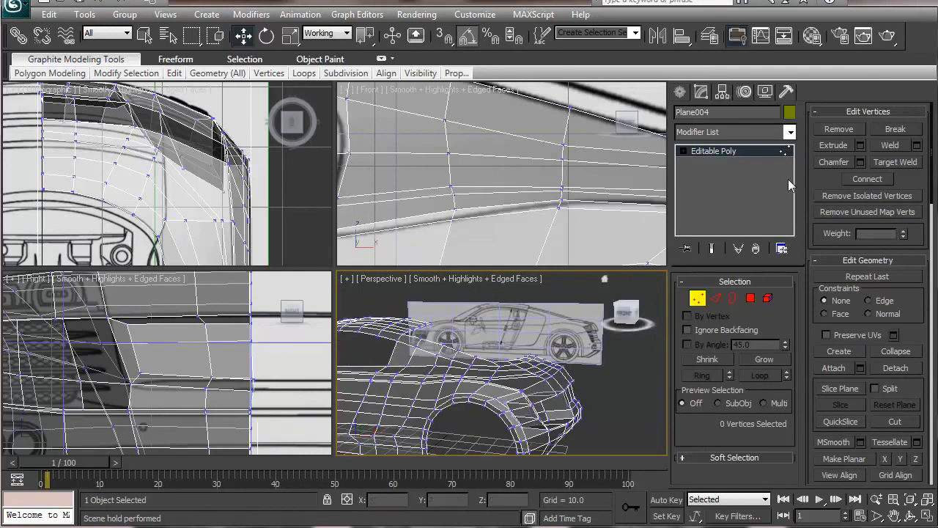
# Turn off See-Through display for the car body and deselect it.
pyautogui.click(765, 90)
pyautogui.click(820, 400)
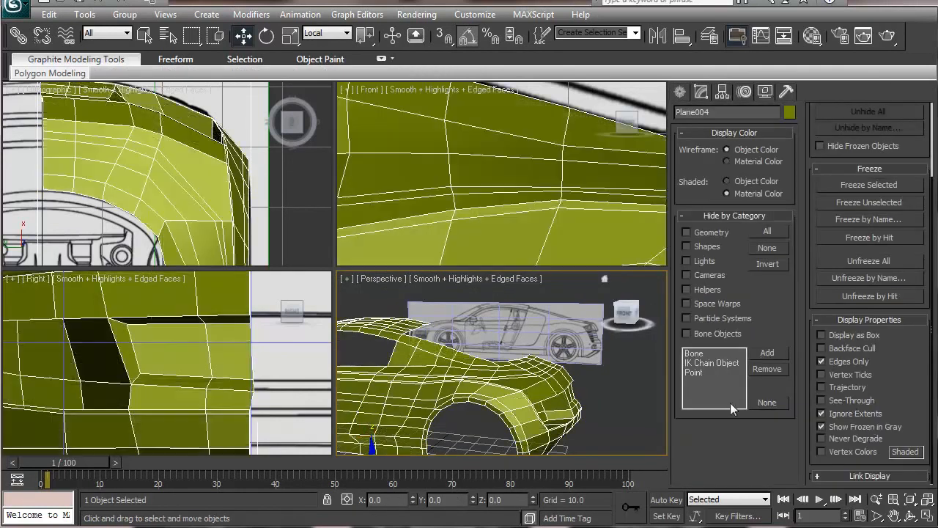
pyautogui.click(597, 402)
# Examine the opaque car body from the rear, front and side to check the closed rear corner and overall shape.
pyautogui.keyDown('alt'); pyautogui.moveTo(597, 401); pyautogui.dragTo(488, 401, button='middle'); pyautogui.keyUp('alt')
pyautogui.scroll(-3, 407, 414)
pyautogui.keyDown('alt'); pyautogui.moveTo(421, 400); pyautogui.dragTo(544, 426, button='middle'); pyautogui.keyUp('alt')
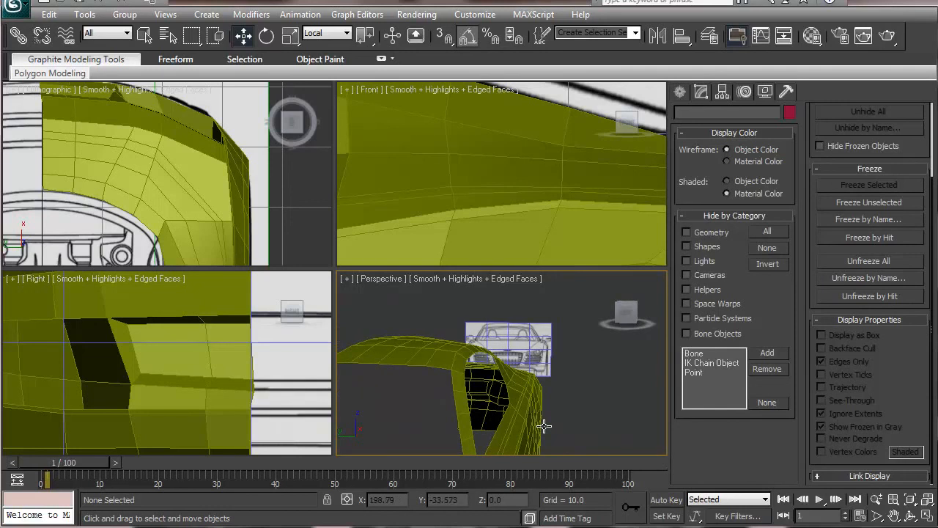
pyautogui.keyDown('alt'); pyautogui.moveTo(552, 414); pyautogui.dragTo(463, 396, button='middle'); pyautogui.keyUp('alt')
pyautogui.keyDown('alt'); pyautogui.moveTo(482, 439); pyautogui.dragTo(447, 415, button='middle'); pyautogui.keyUp('alt')
pyautogui.scroll(3, 553, 434)
pyautogui.scroll(-3, 488, 407)
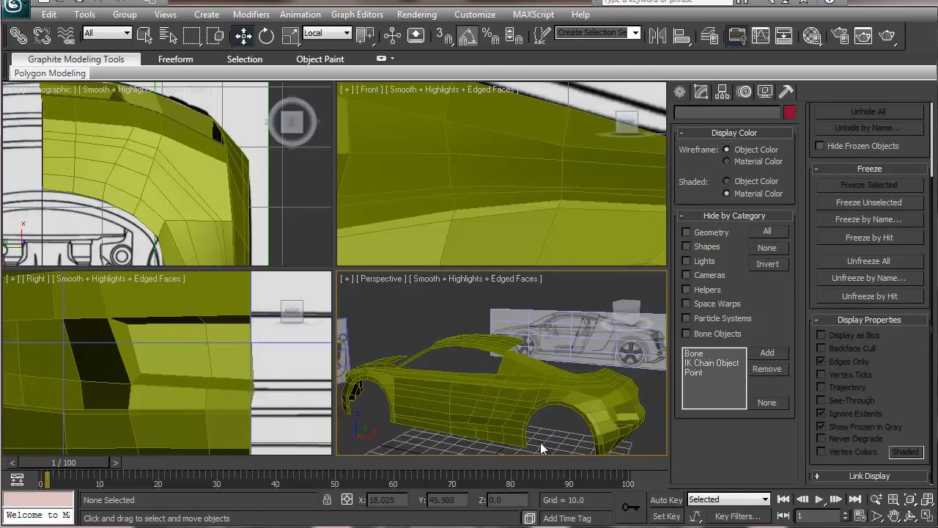